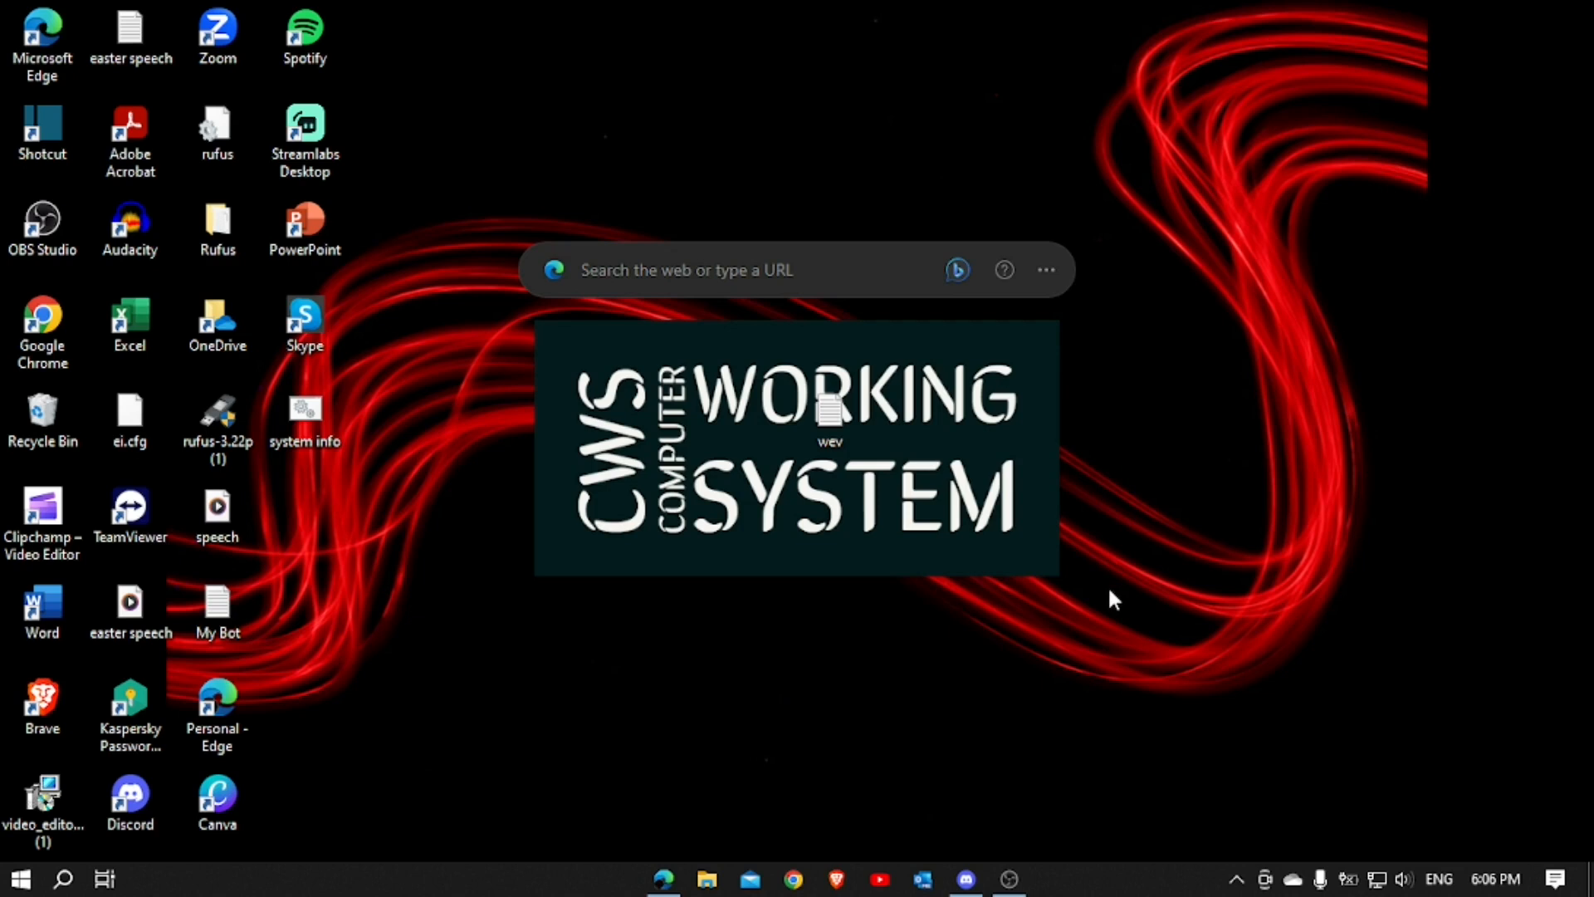
Switch to Discord and open the read-me channel of the CWS COMPUTER WORKING SYSTEM server
left_click(967, 879)
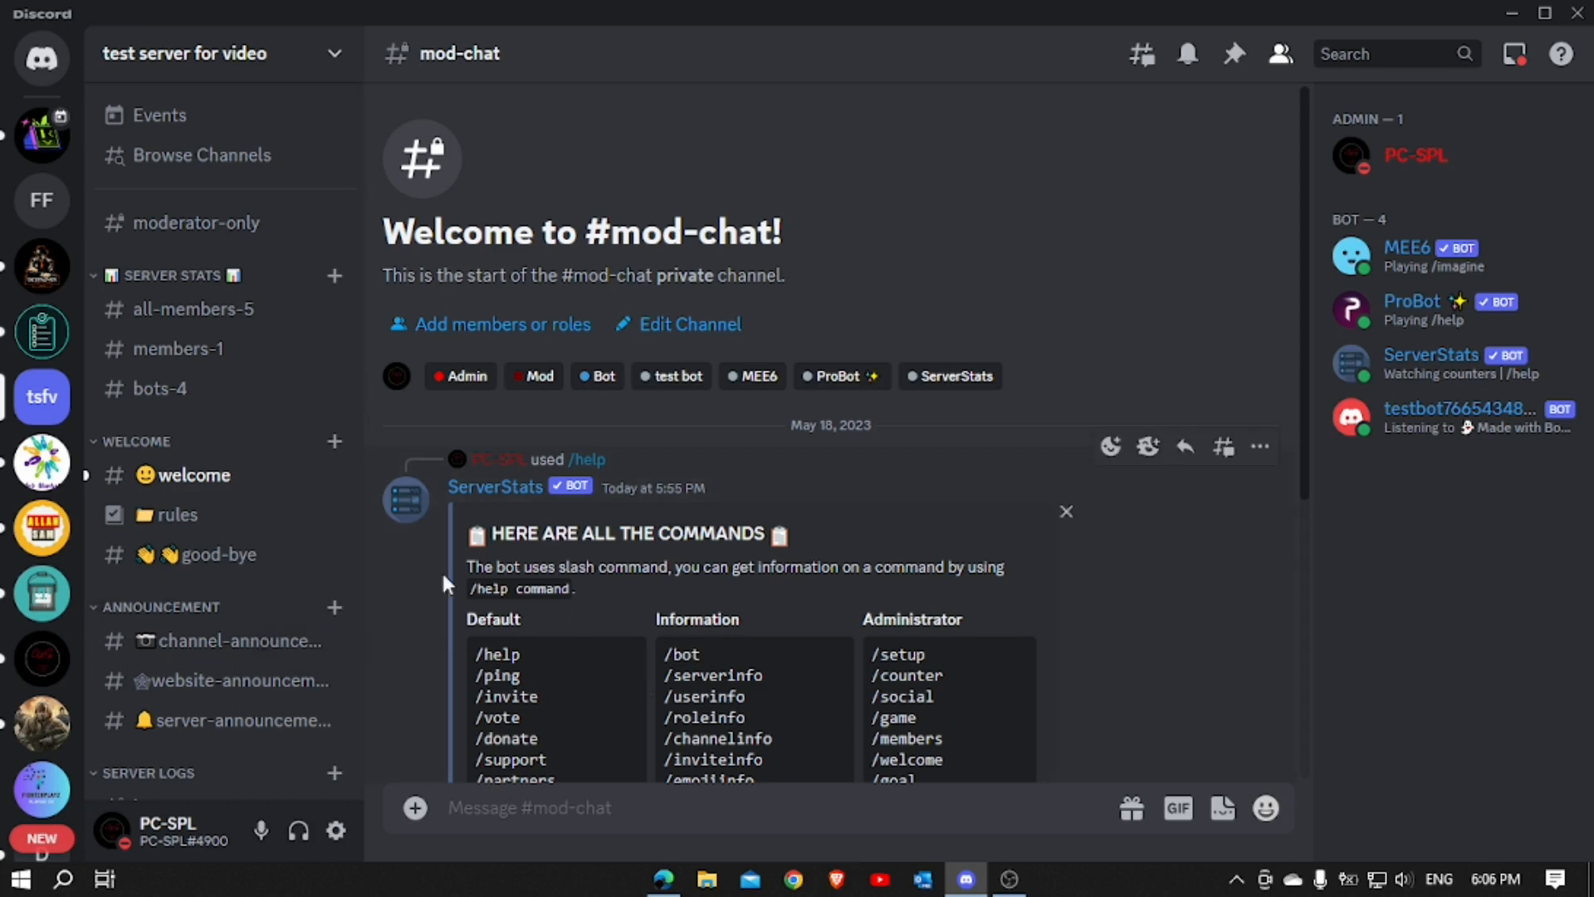
left_click(42, 660)
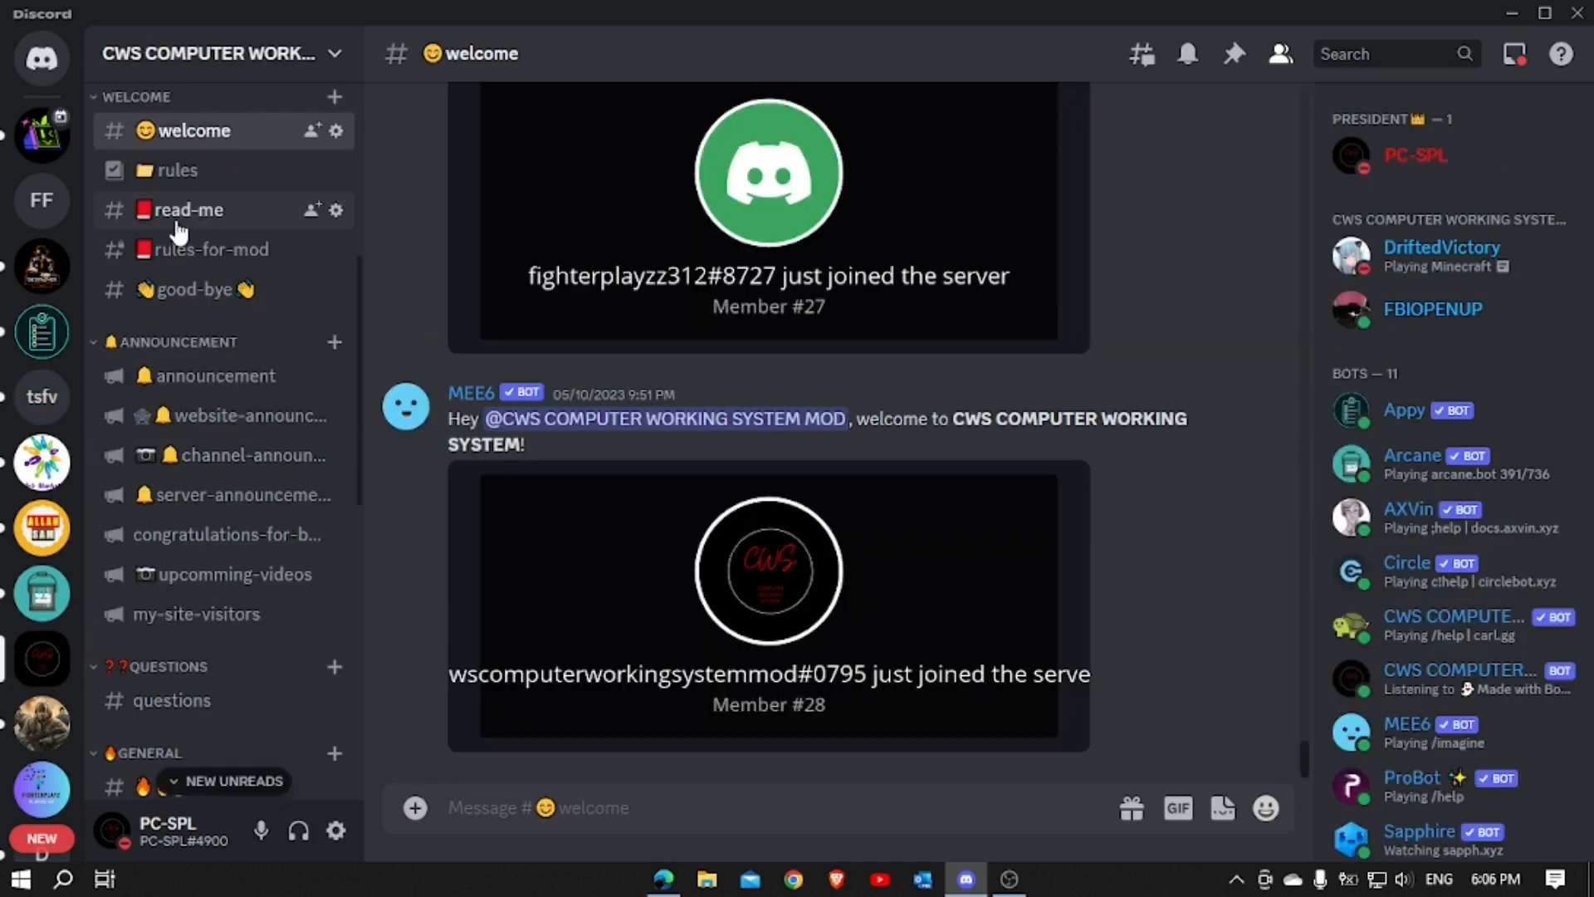
left_click(207, 210)
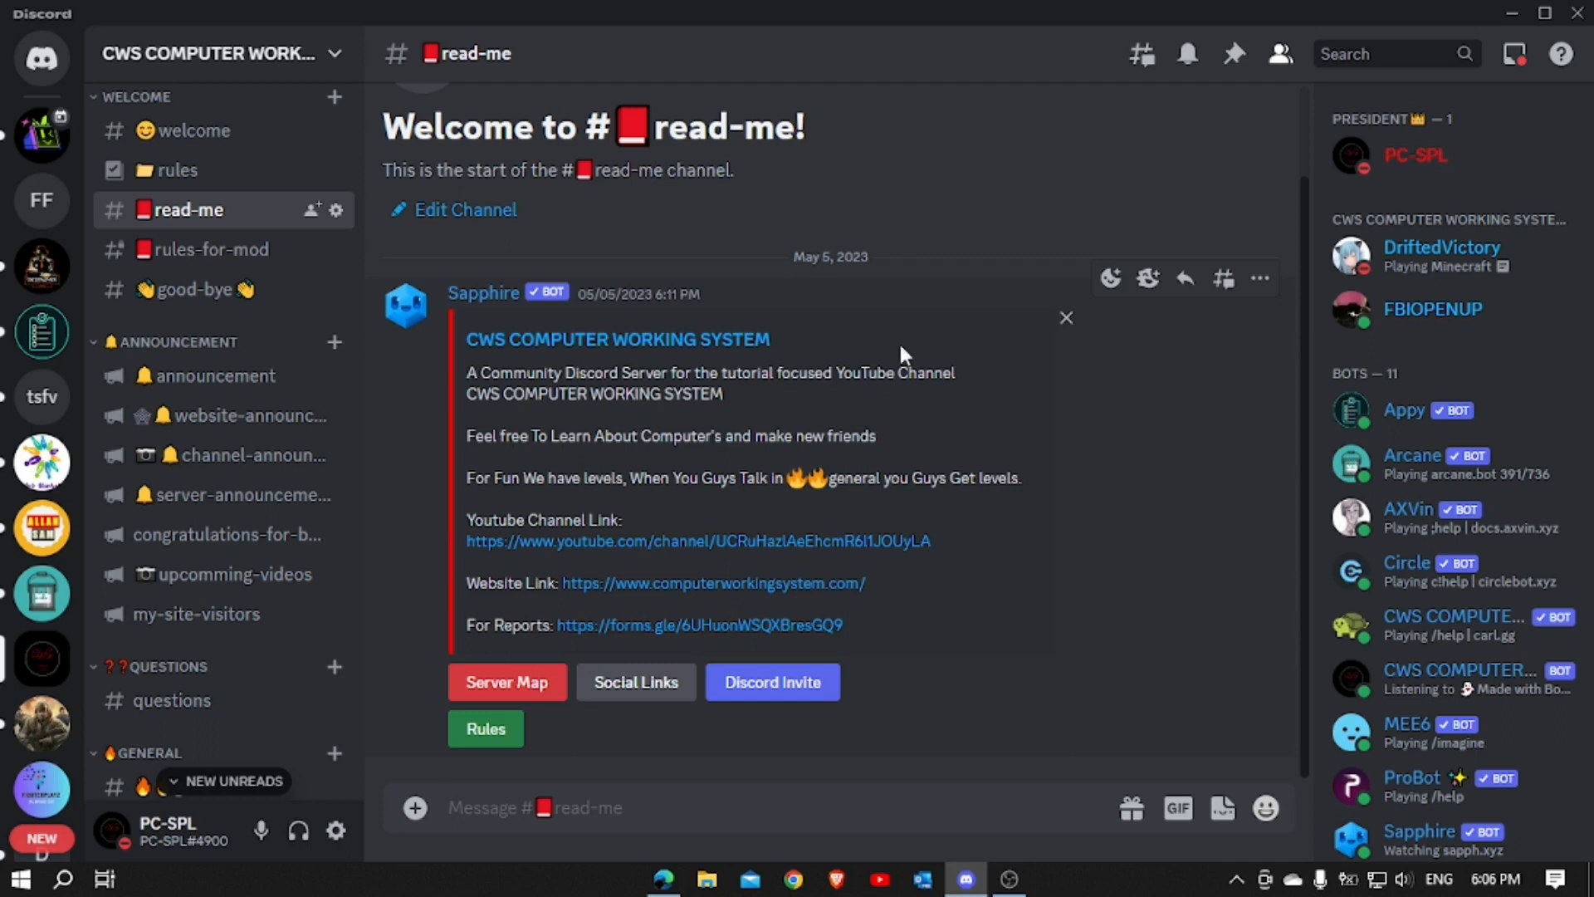
Examine the Server Map and Social Links replies of the Sapphire embed, dismiss both, and return to the test server for video
left_click(551, 689)
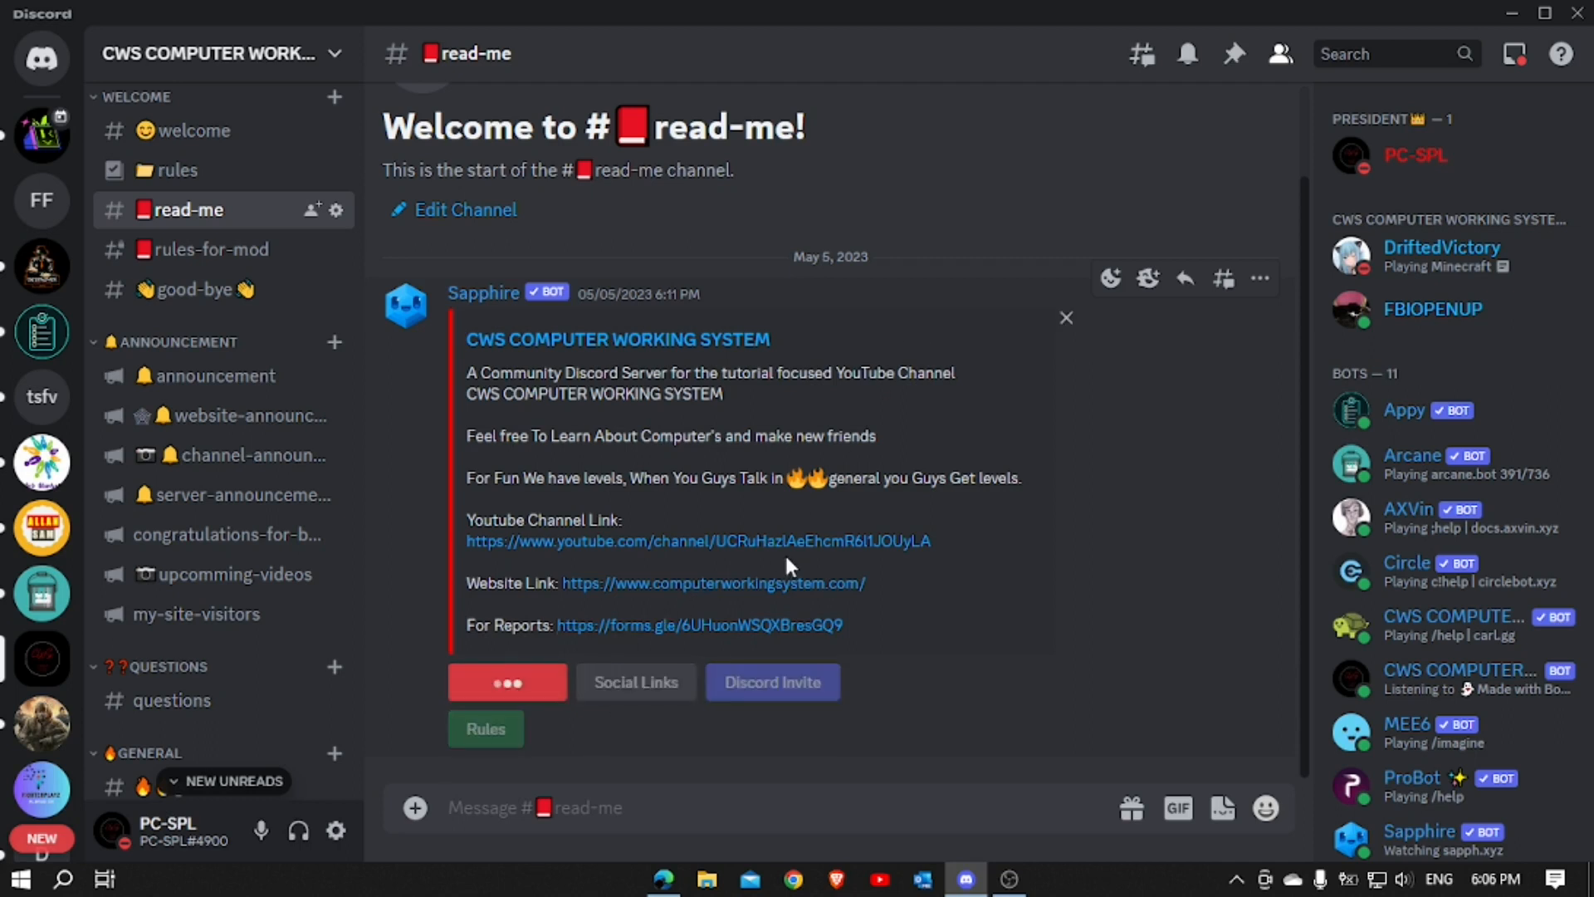
scroll(750, 556, "up", 10)
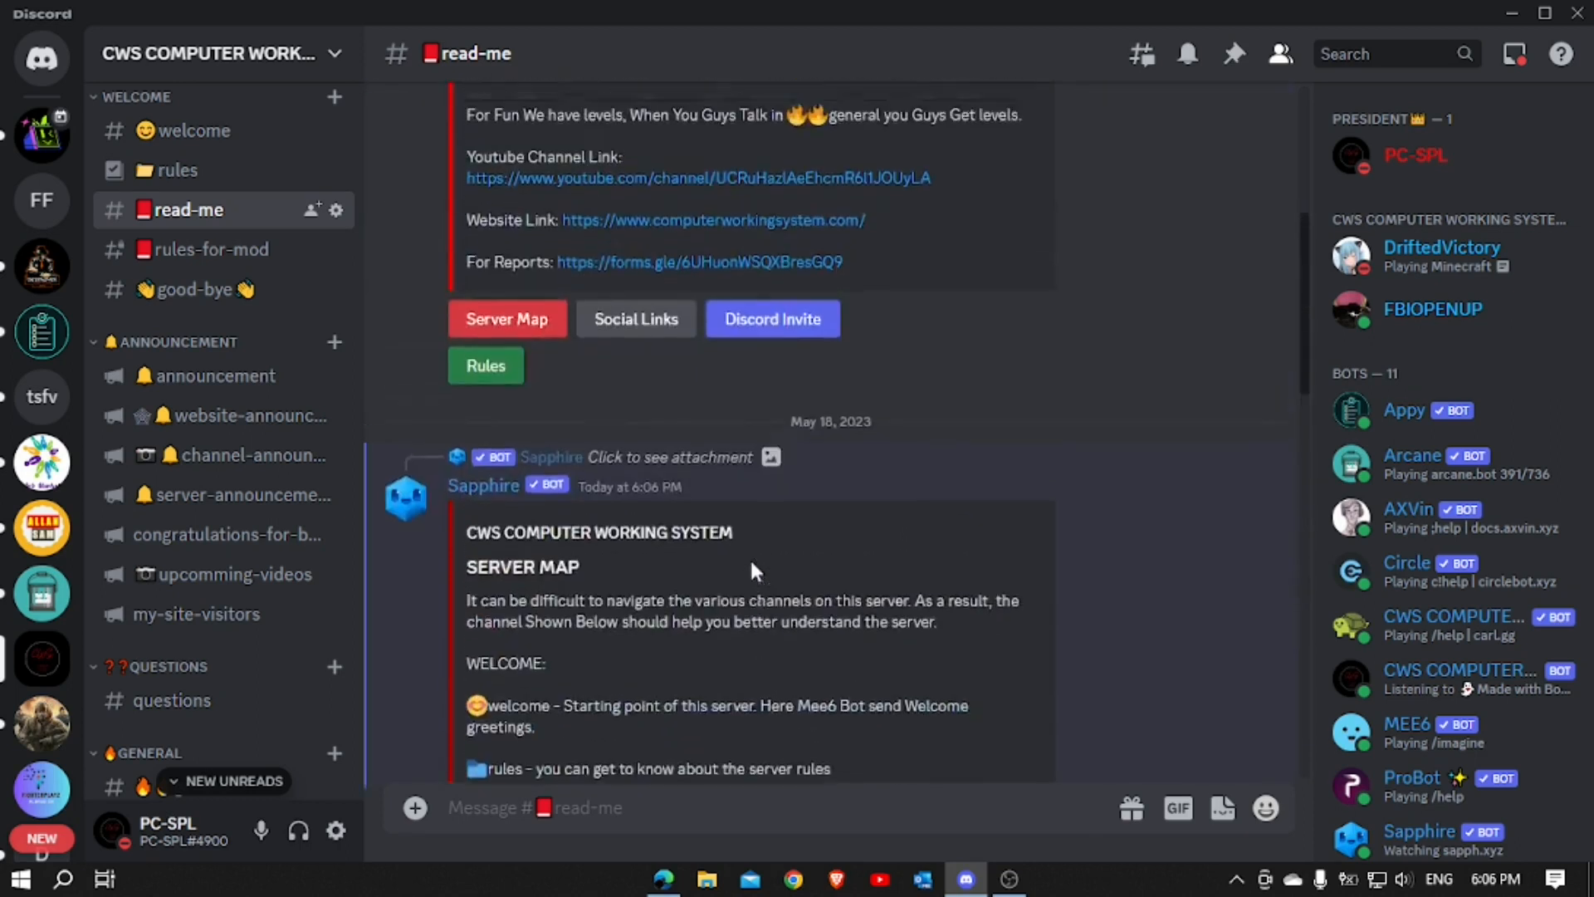
scroll(749, 556, "up", 5)
left_click(621, 766)
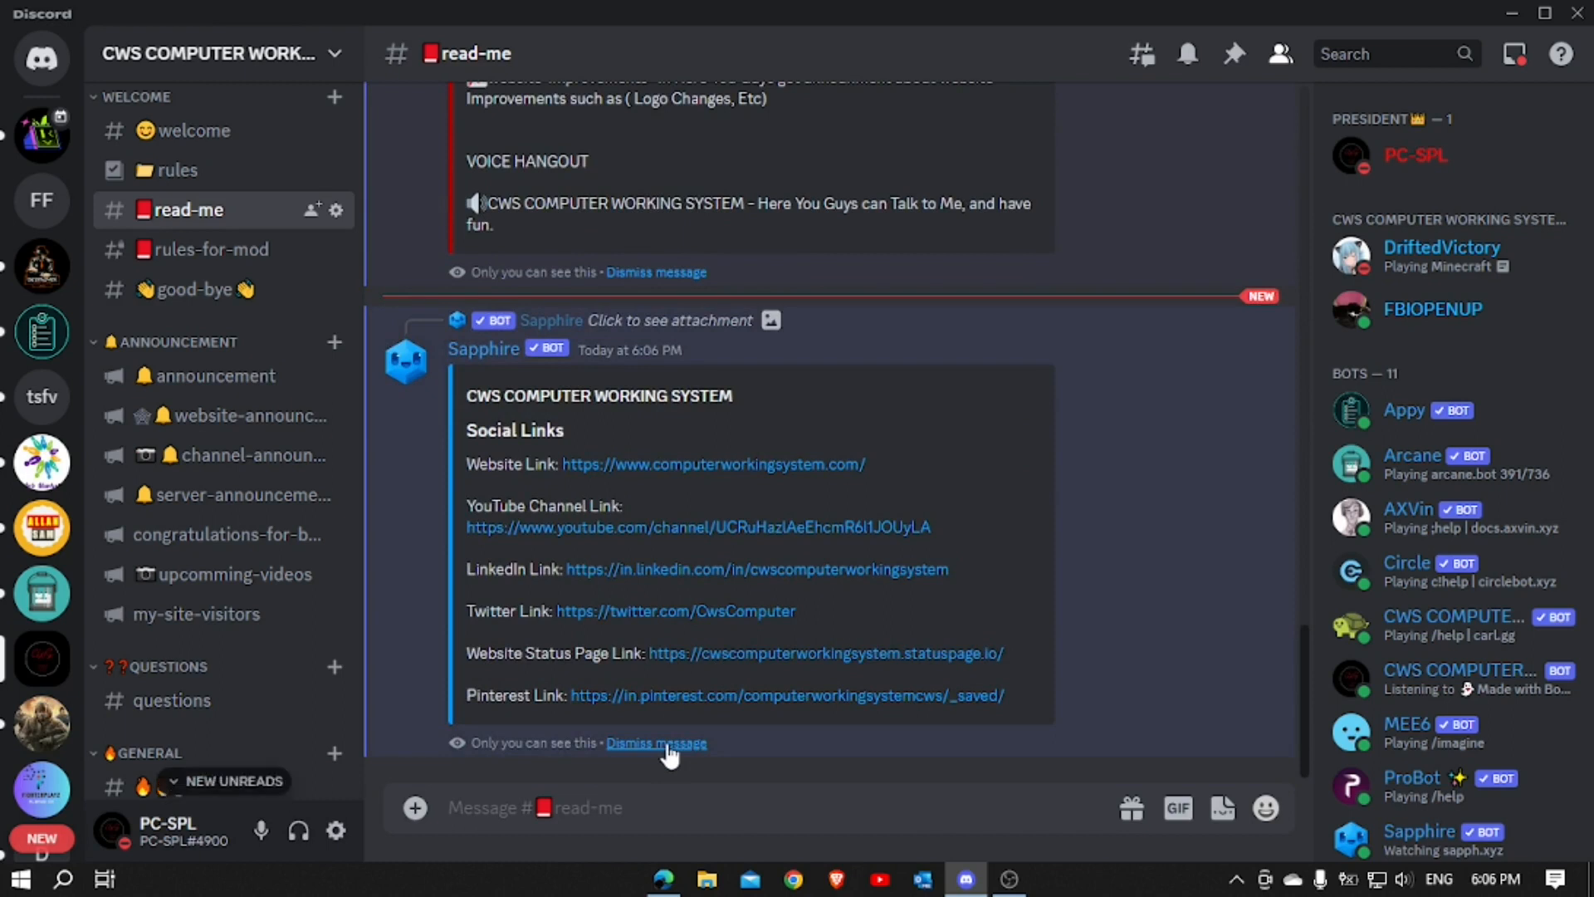
left_click(667, 744)
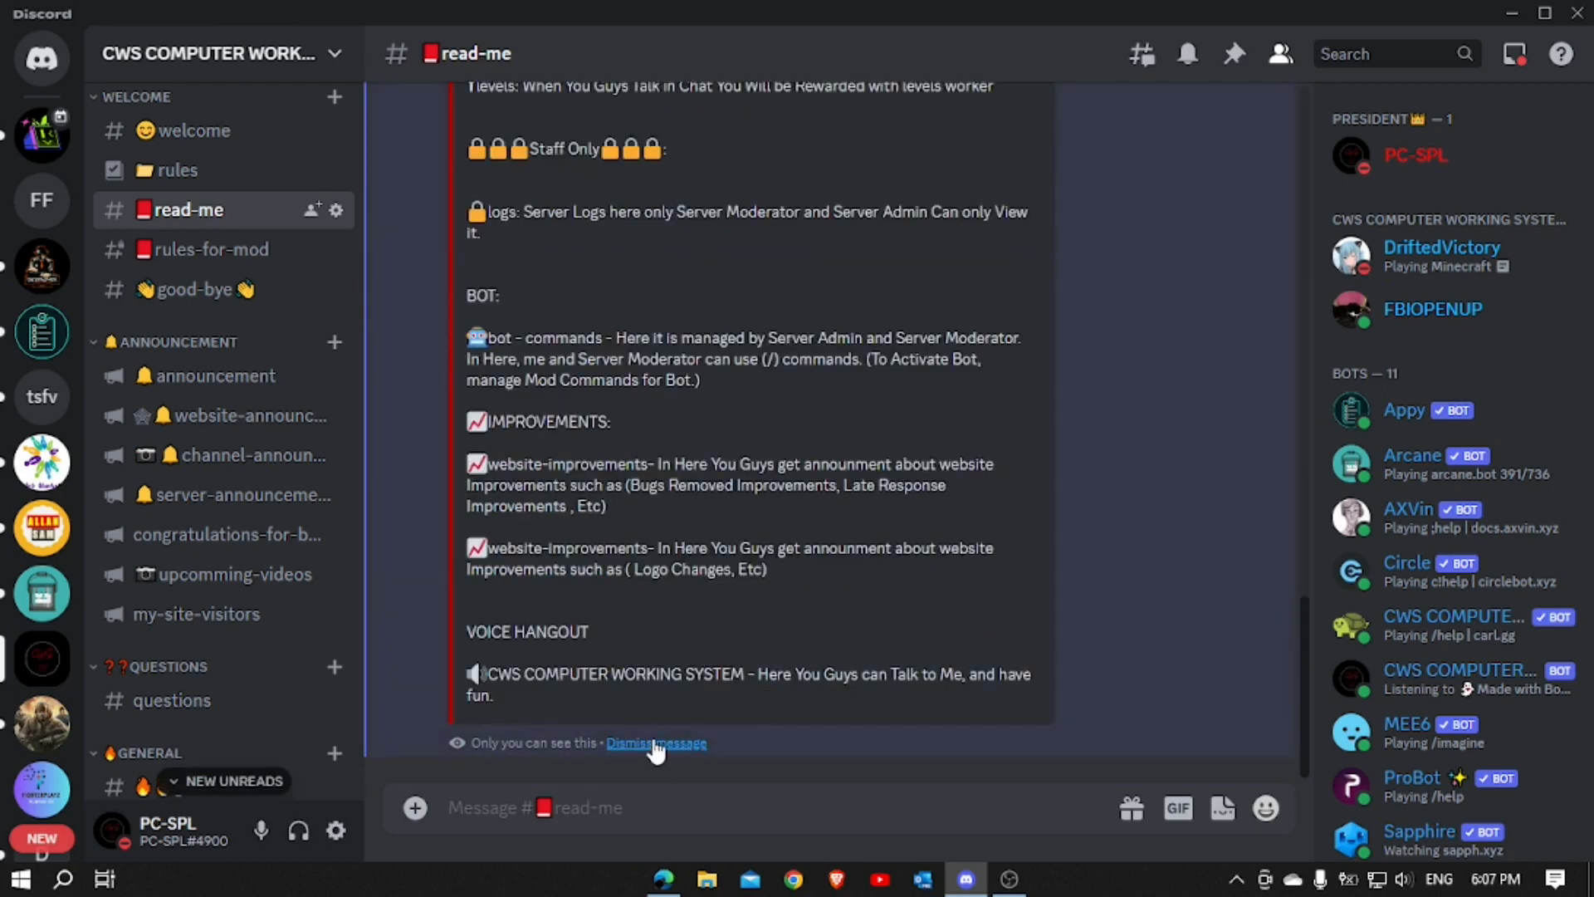
left_click(667, 745)
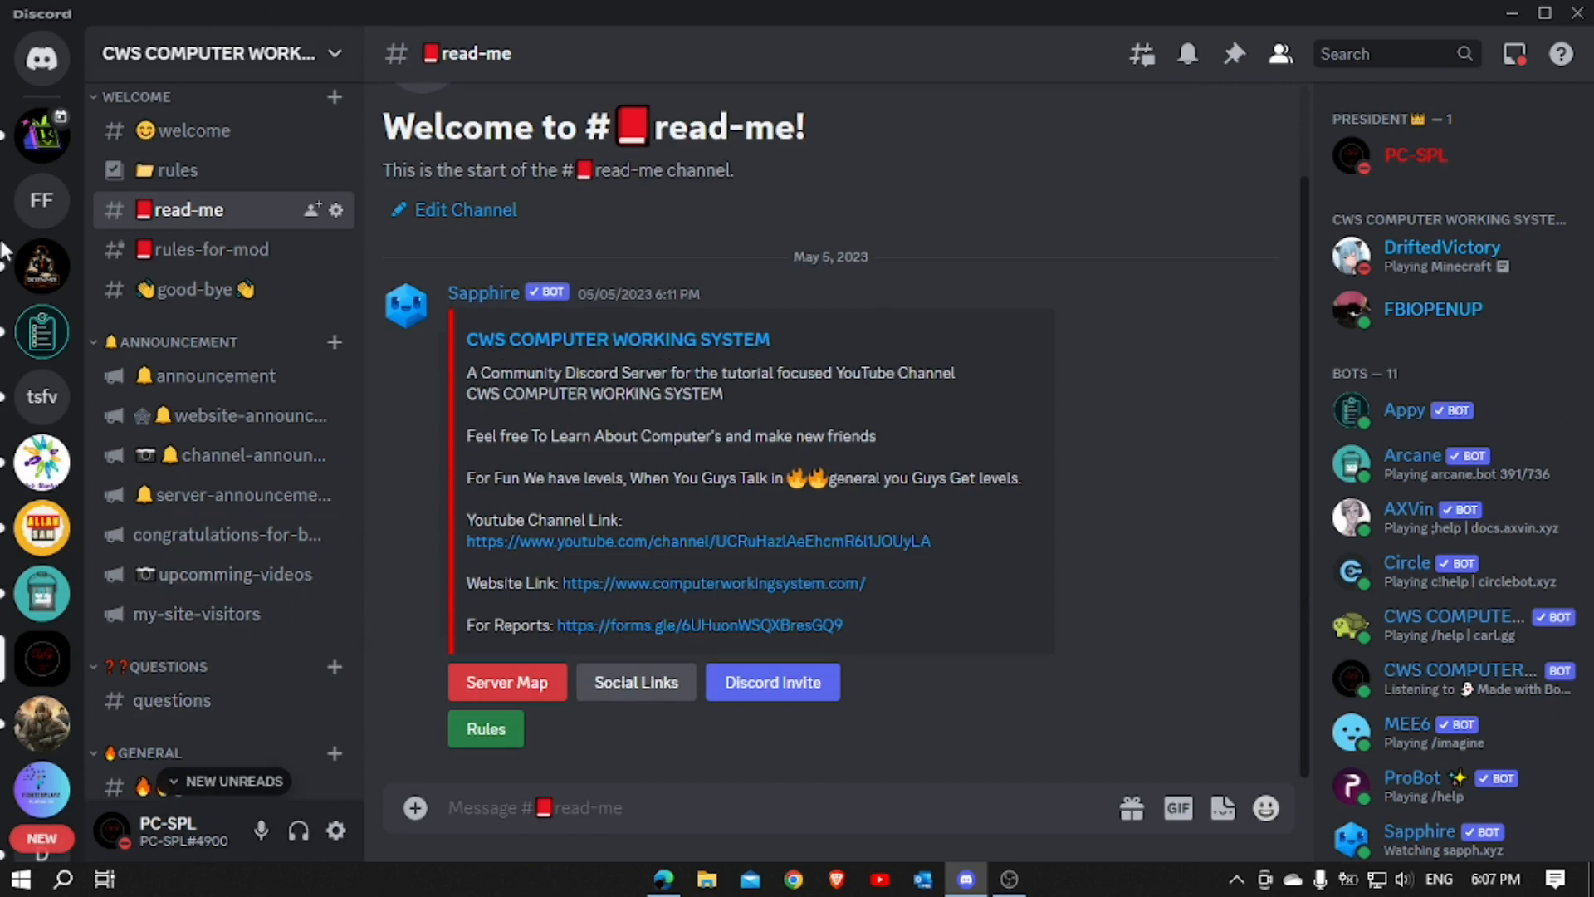
left_click(68, 403)
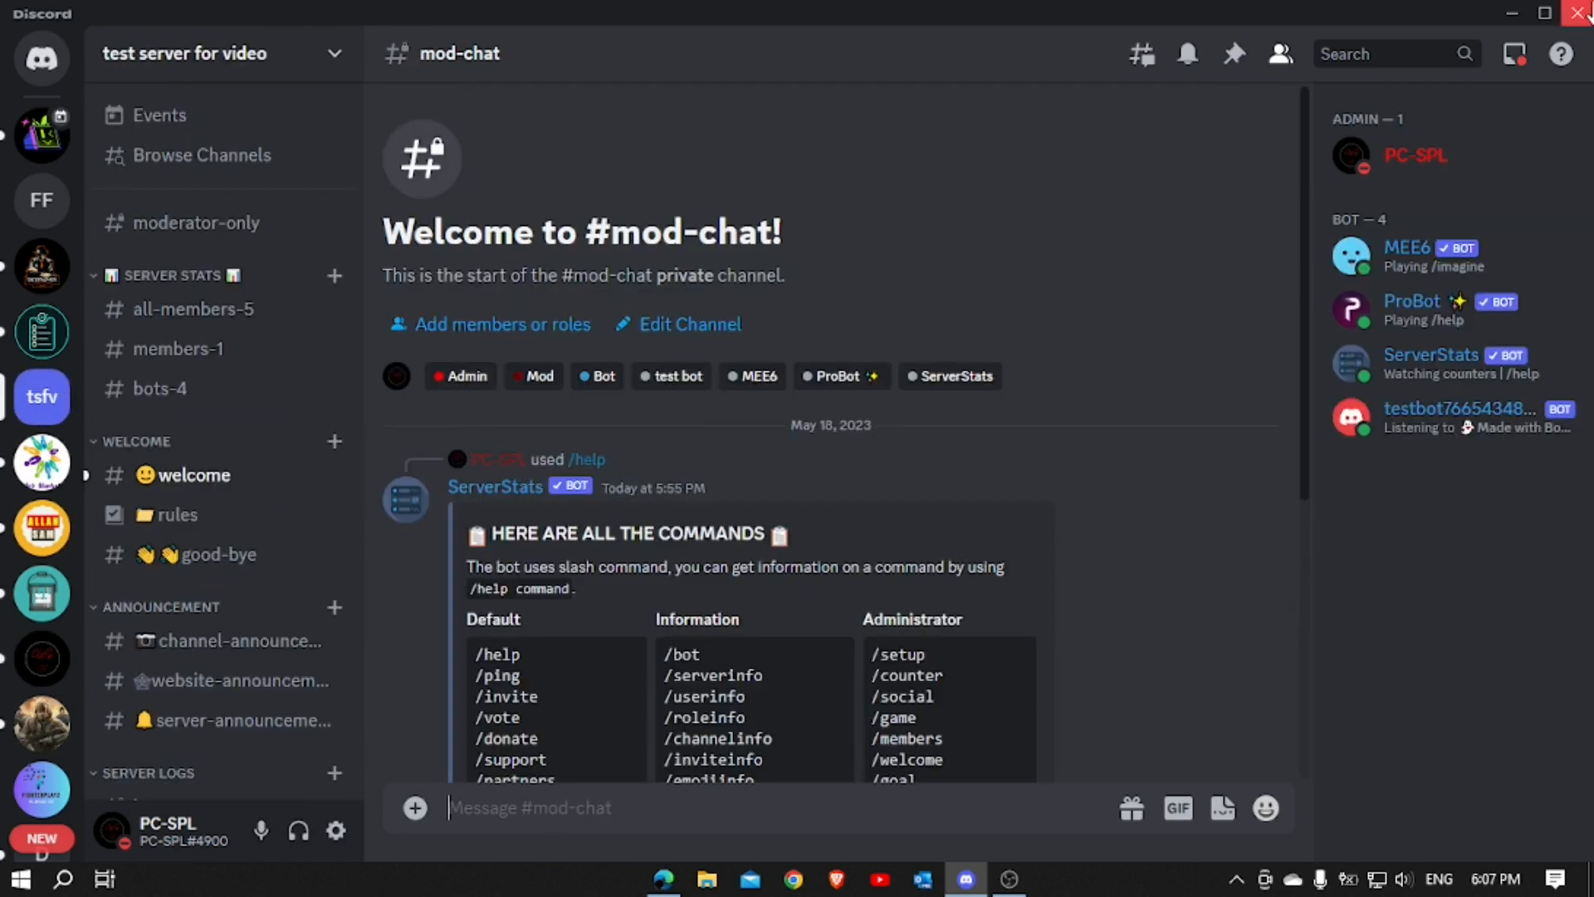
Switch to Microsoft Edge, search for "sapphire bot" and open the Sapphire Dashboard, closing the search results tab
left_click(1516, 10)
left_click(663, 878)
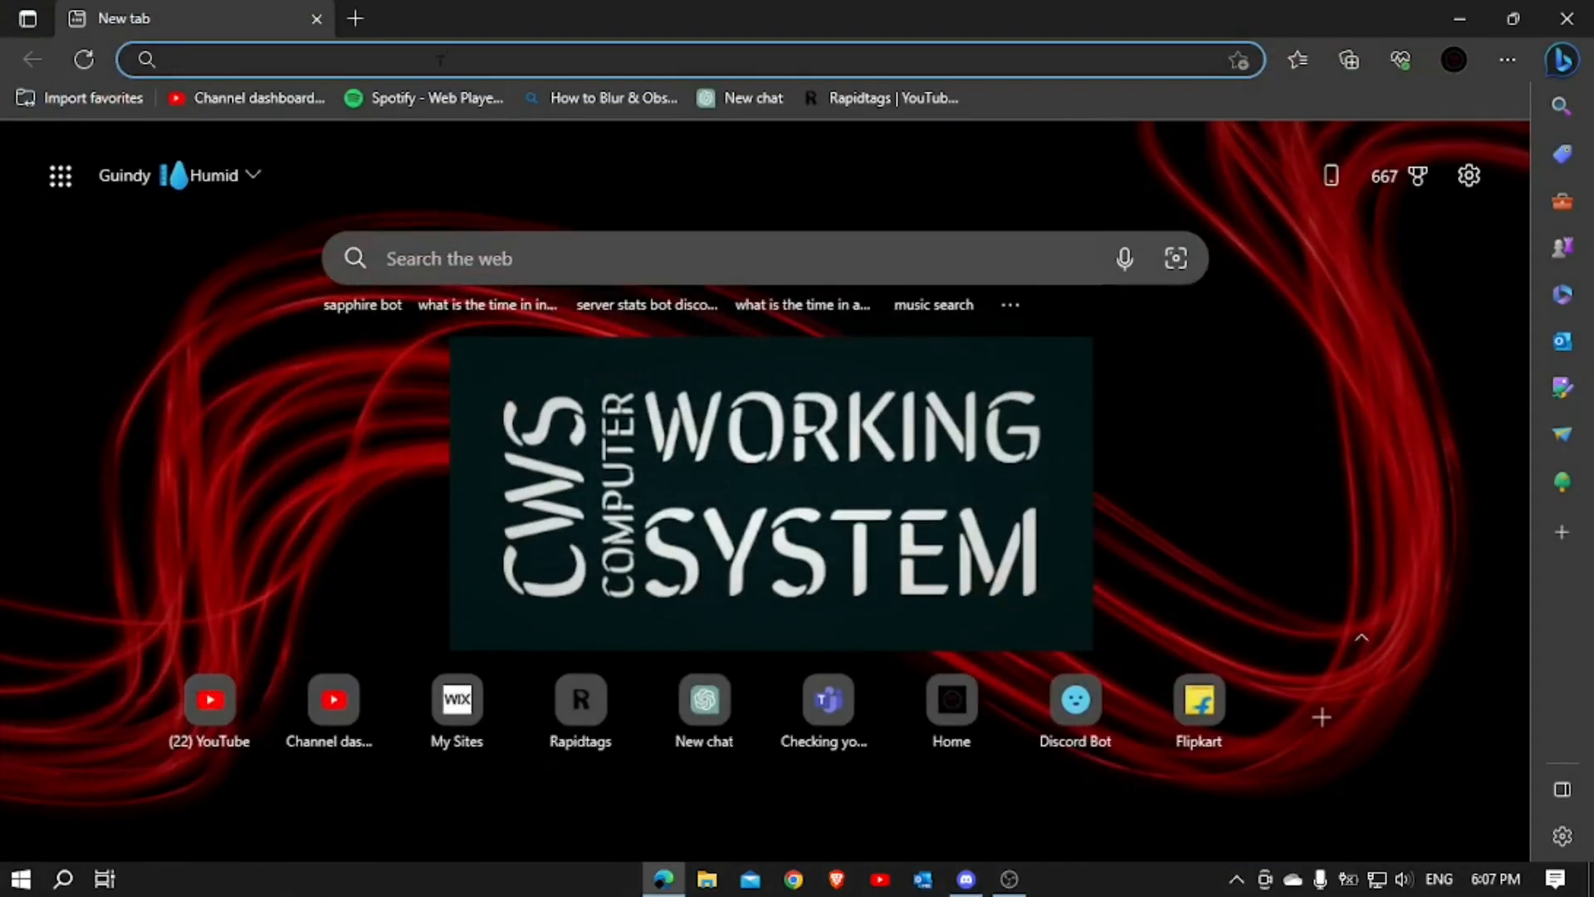
left_click(480, 59)
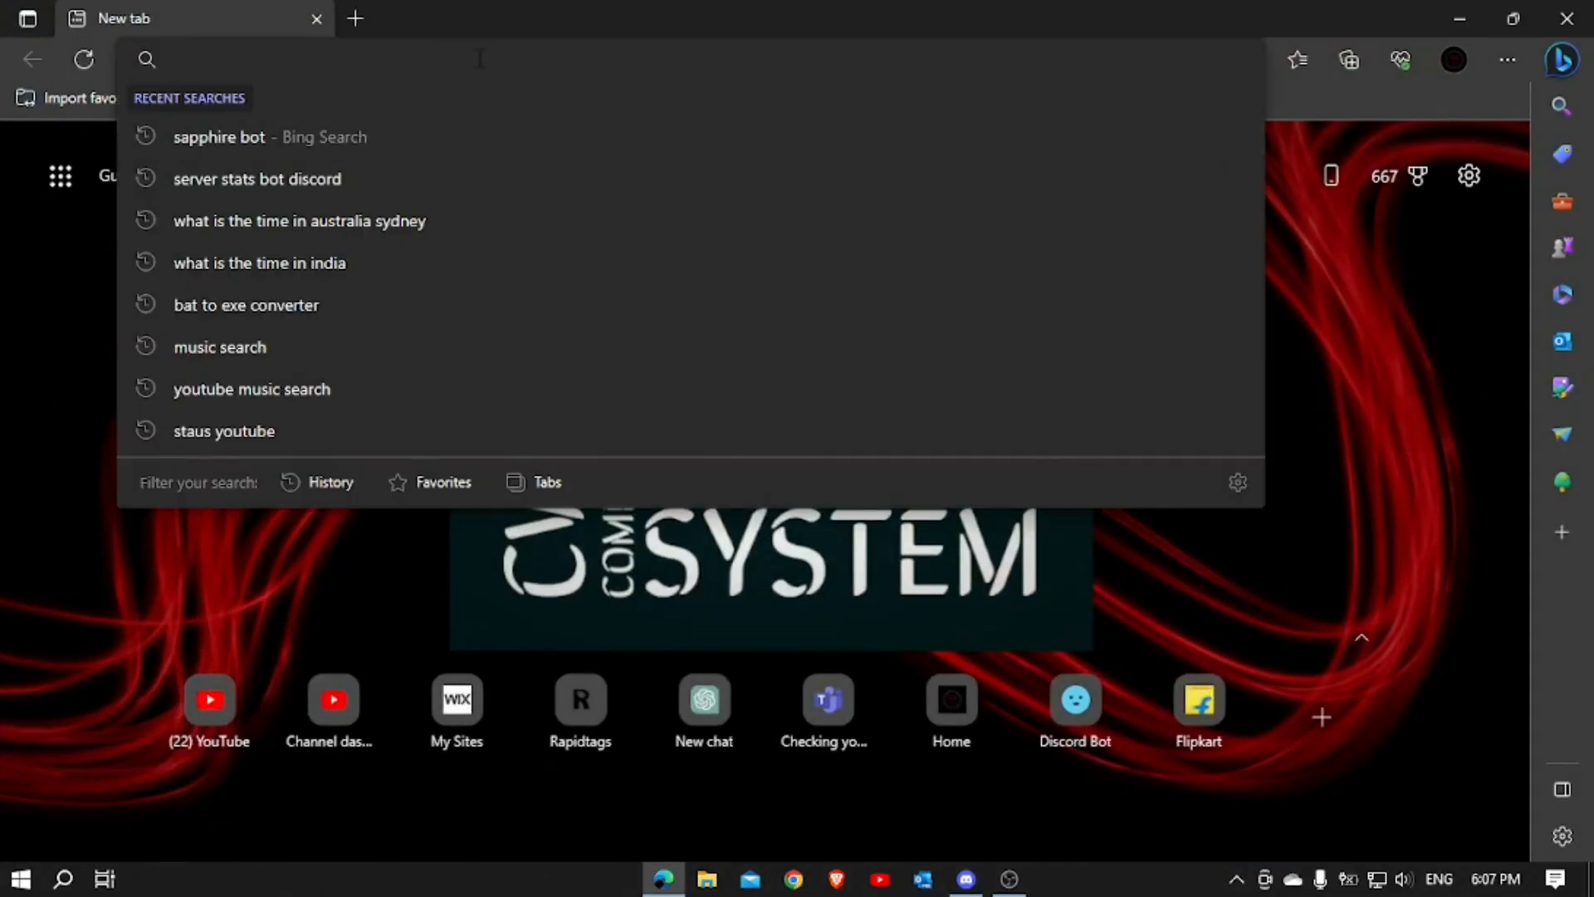
type("sapp")
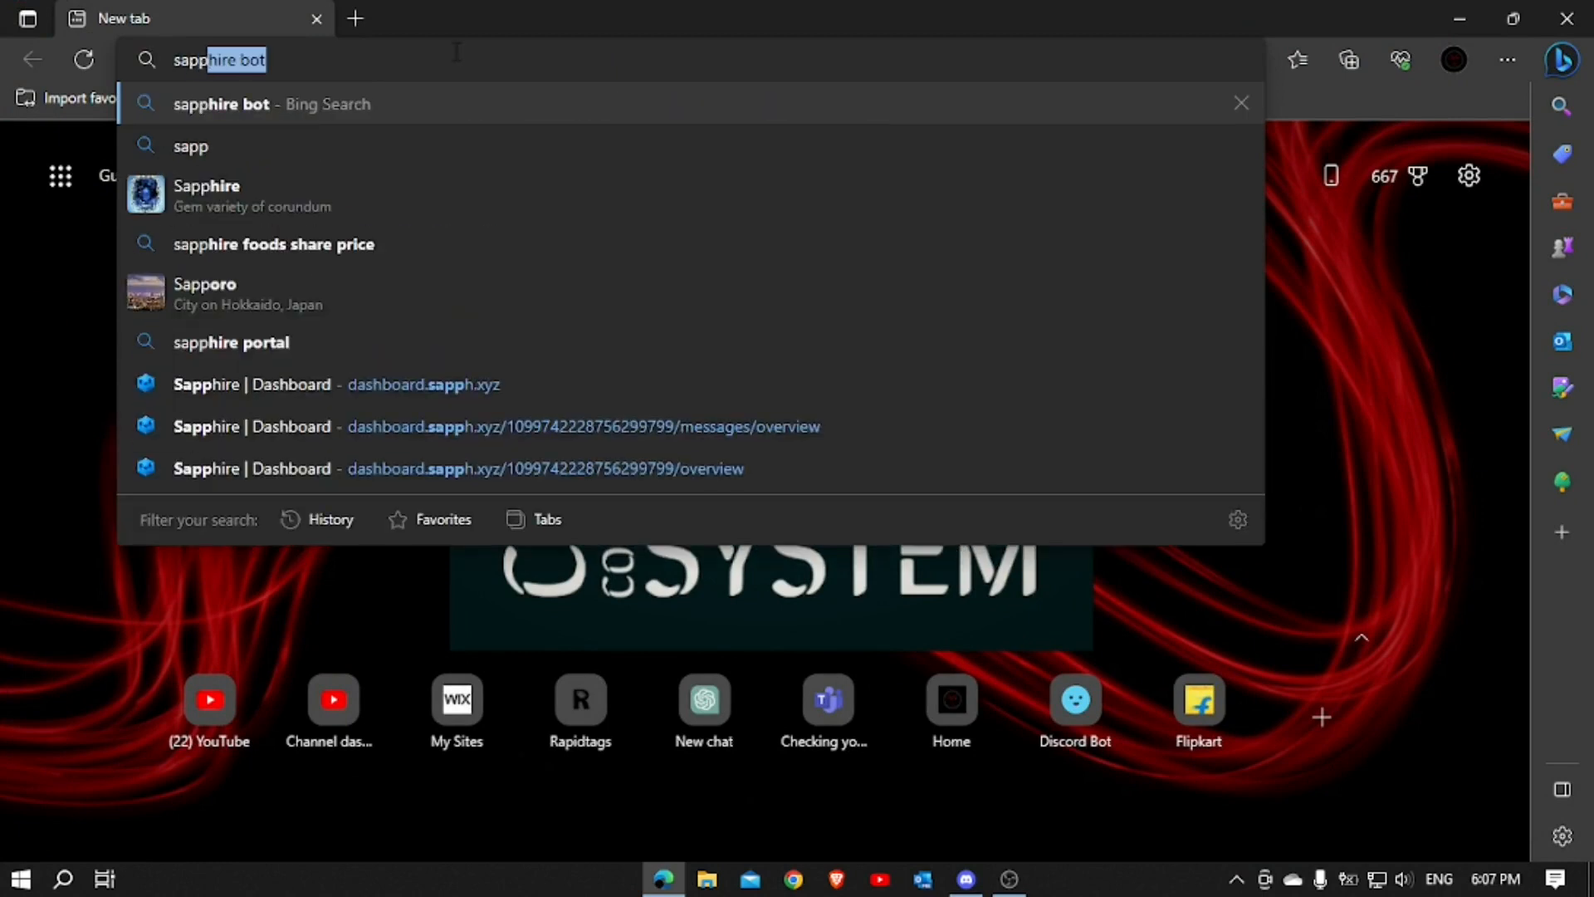
key("Return")
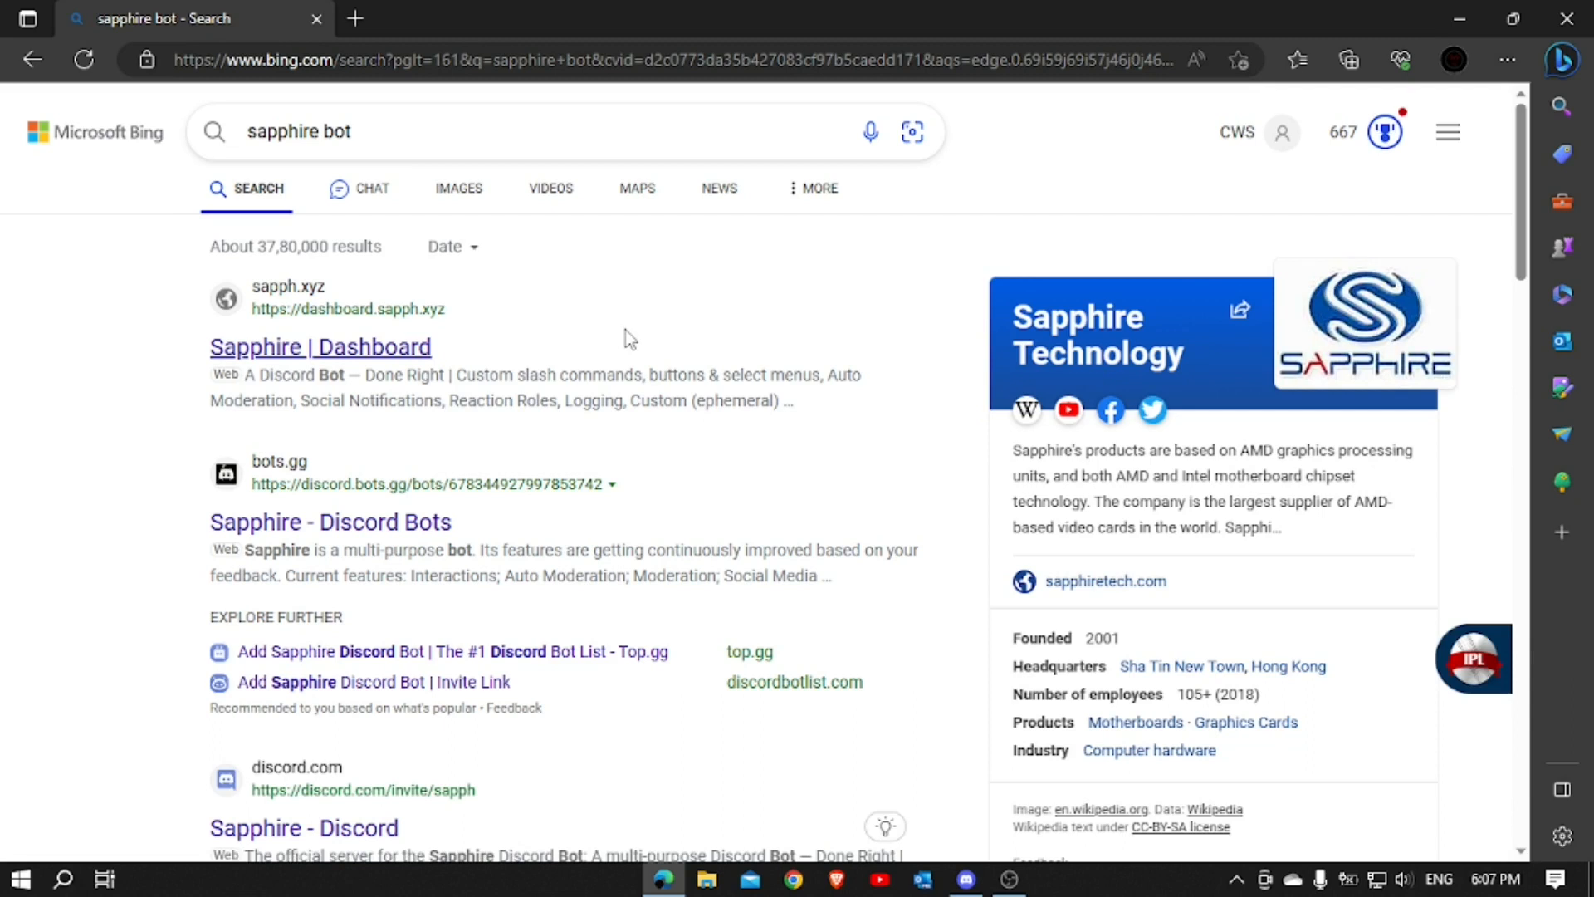
left_click(415, 348)
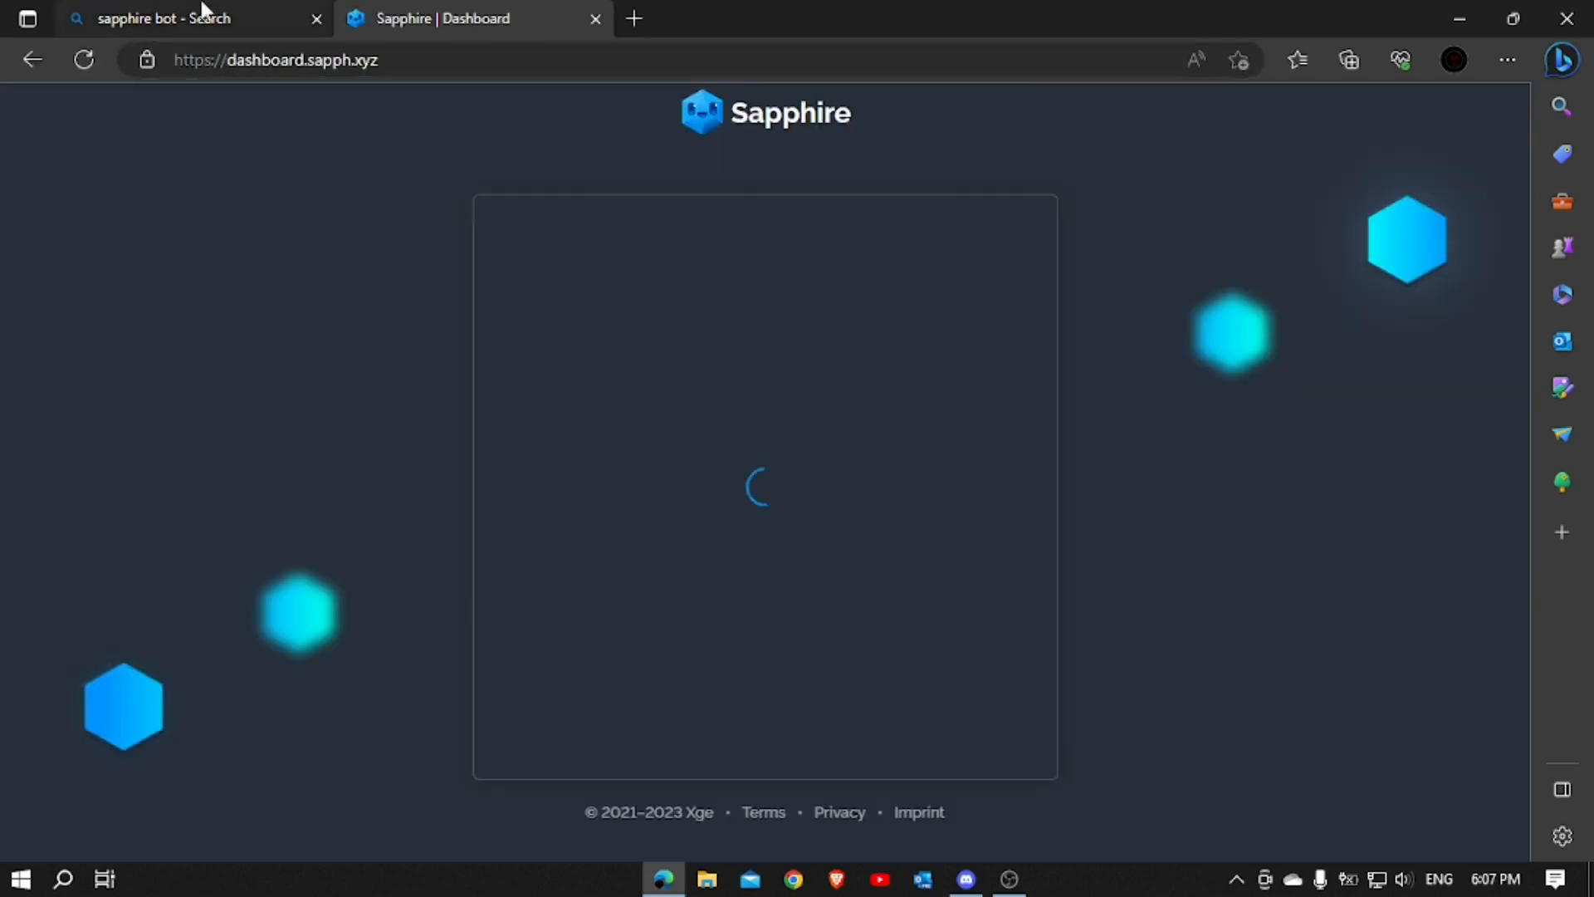
middle_click(204, 17)
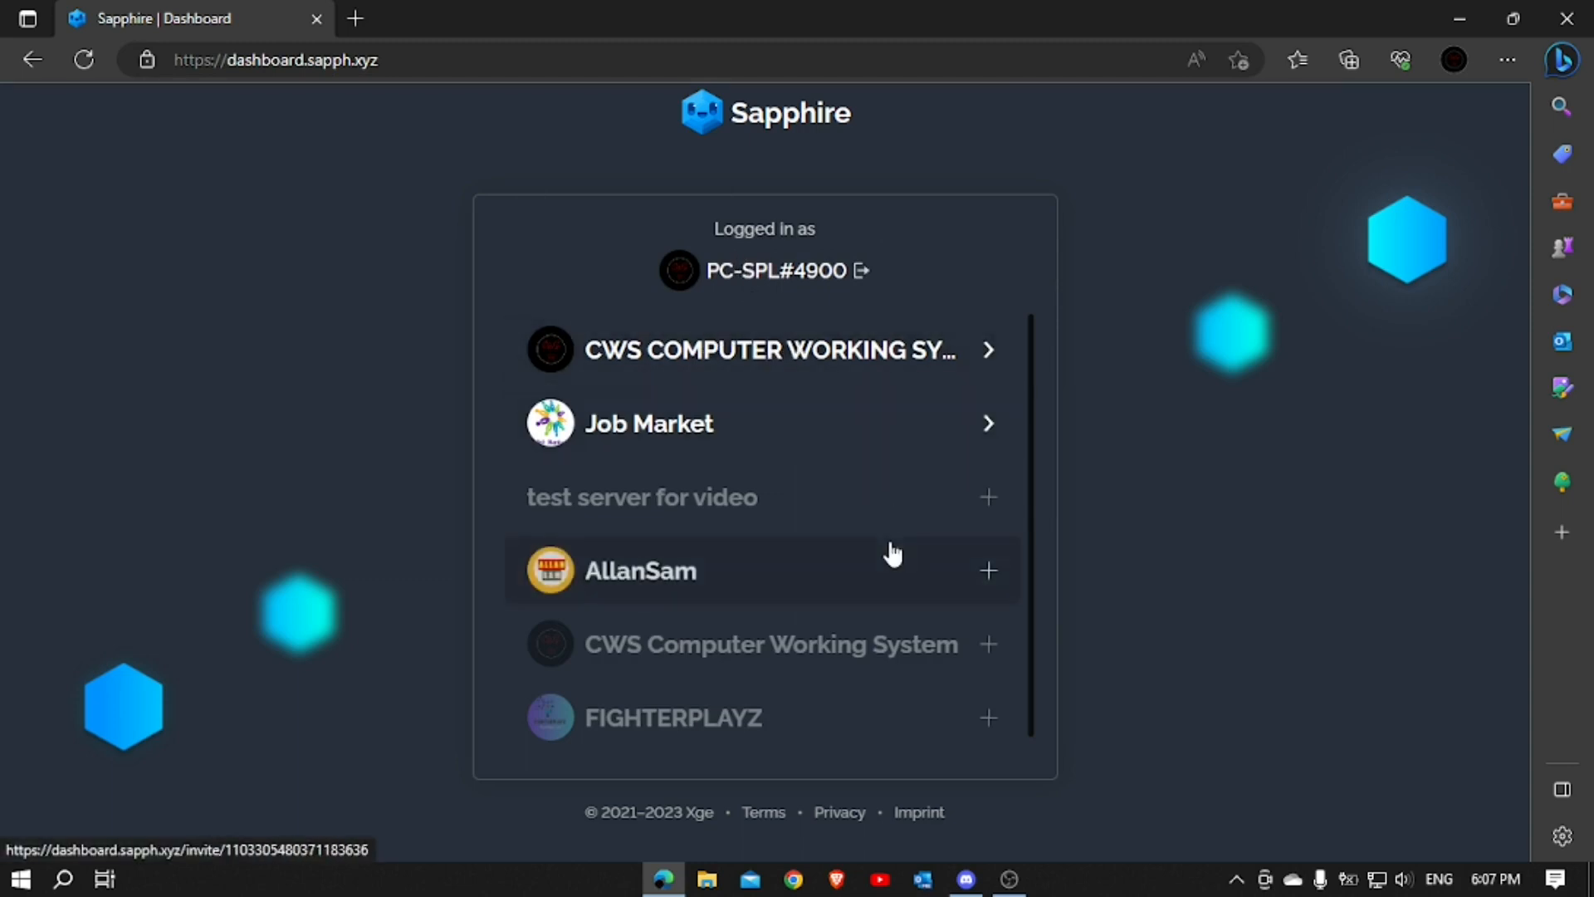
Invite the Sapphire bot to the test server for video and authorize it with all requested permissions
left_click(791, 500)
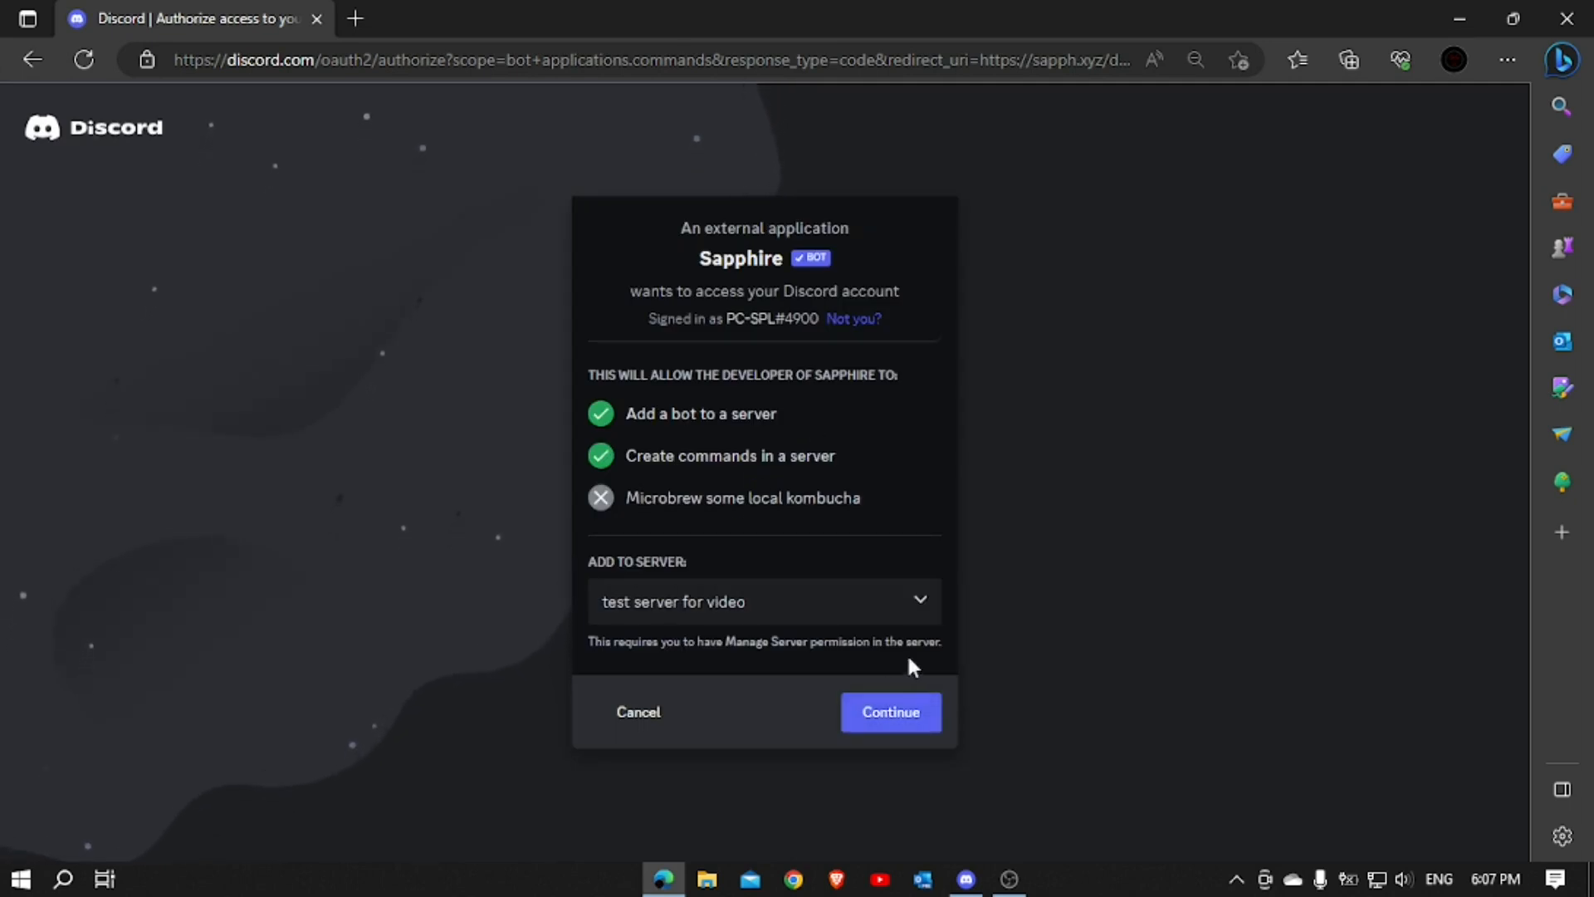
left_click(898, 712)
scroll(926, 639, "down", 4)
scroll(913, 585, "down", 3)
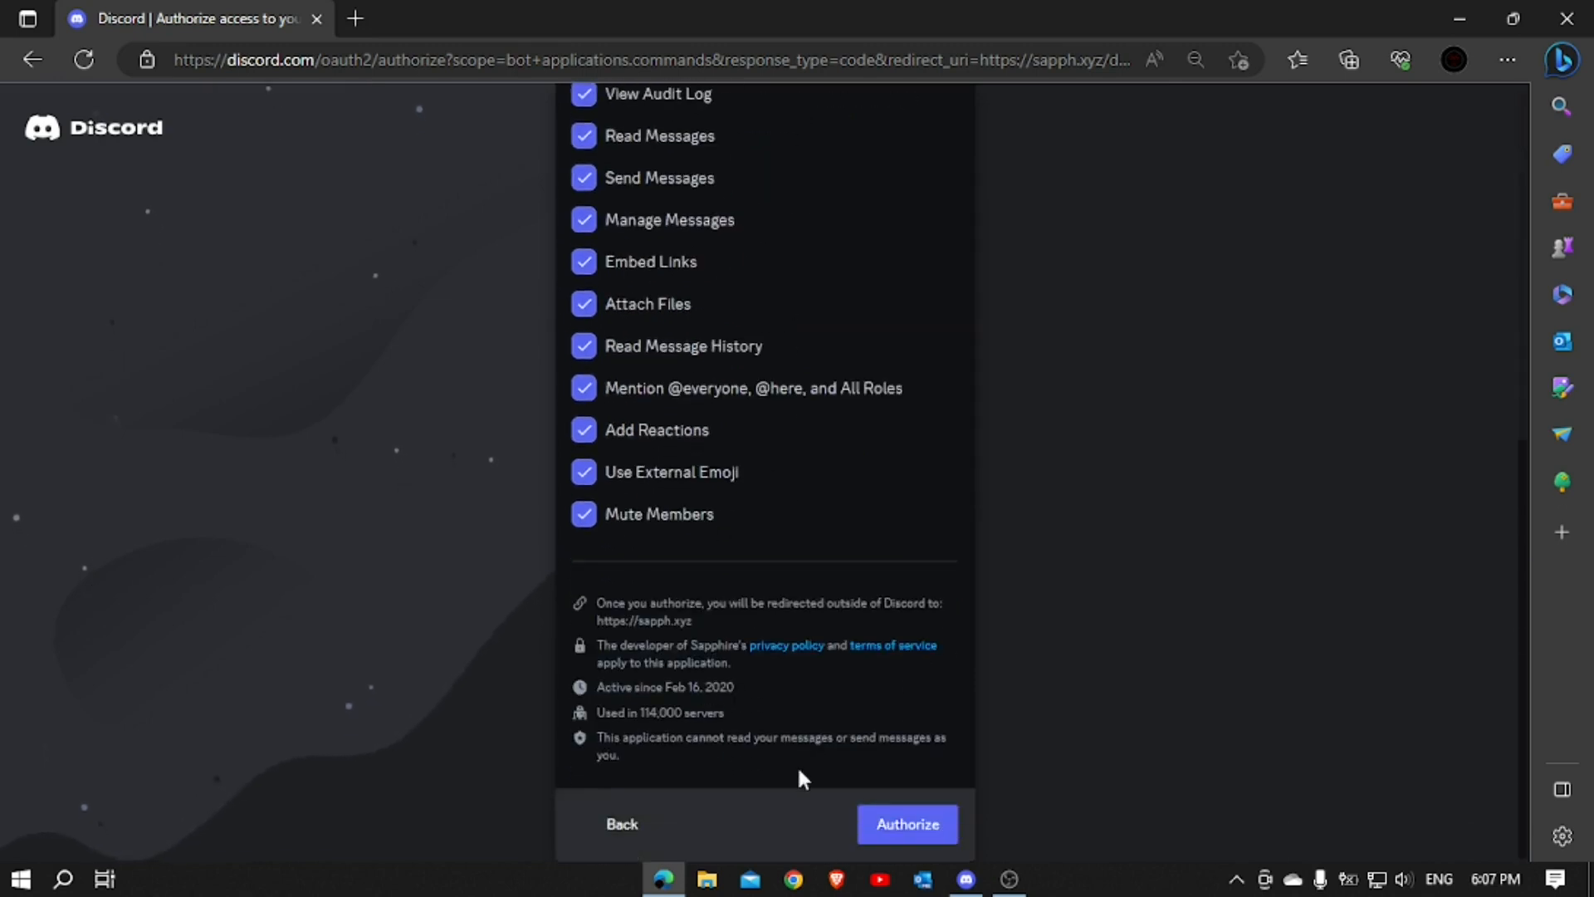
left_click(893, 830)
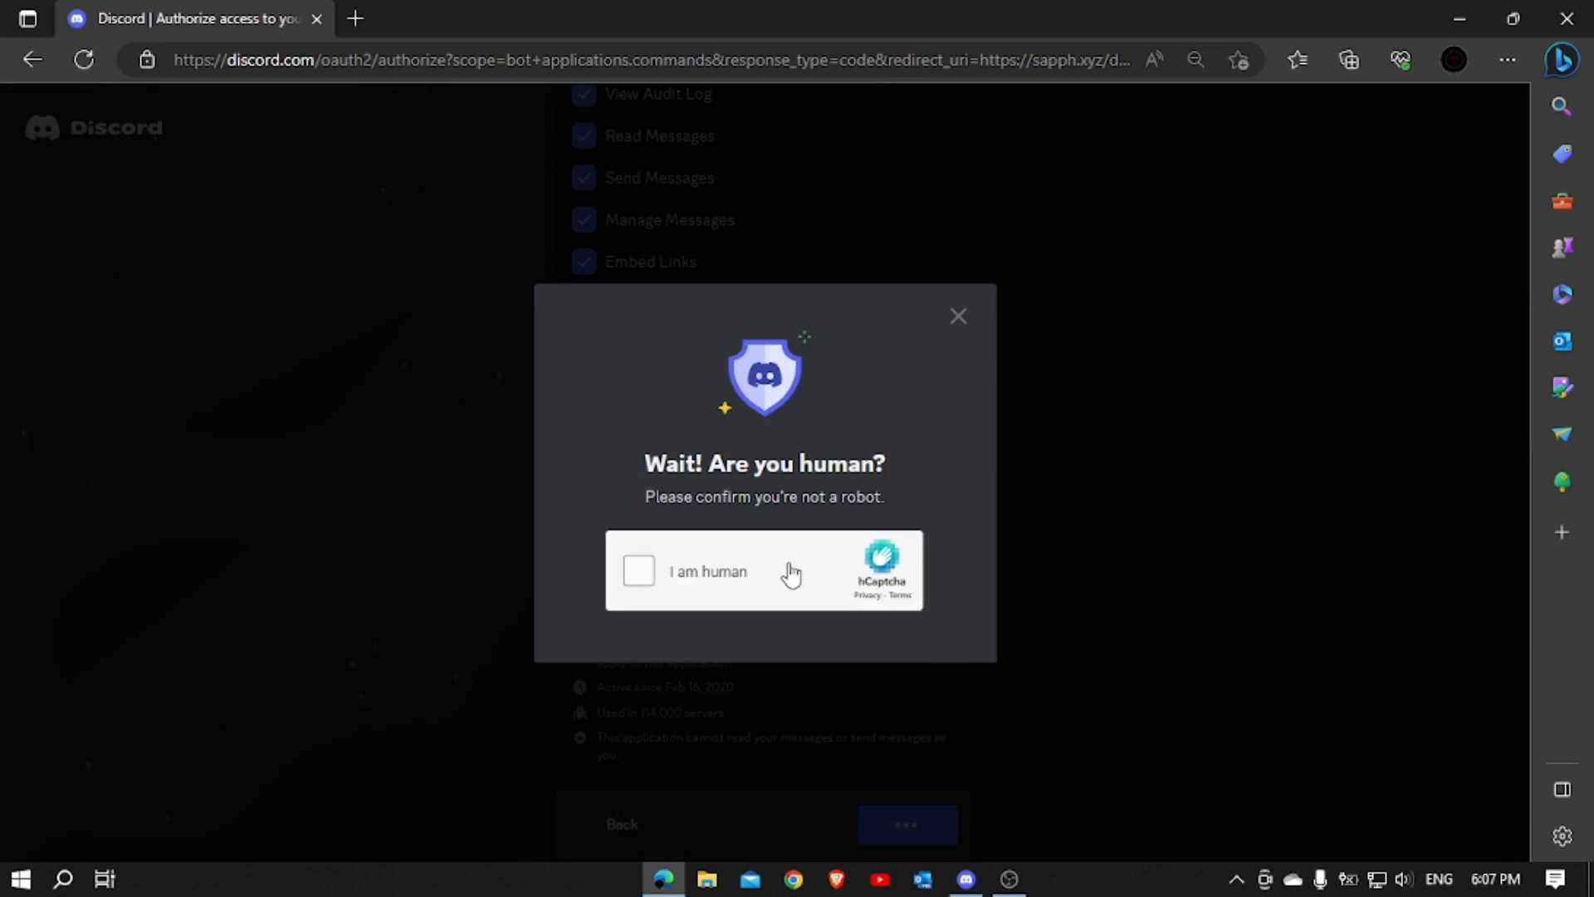
Complete the human verification by selecting every image containing a crab and submitting the answer
left_click(749, 567)
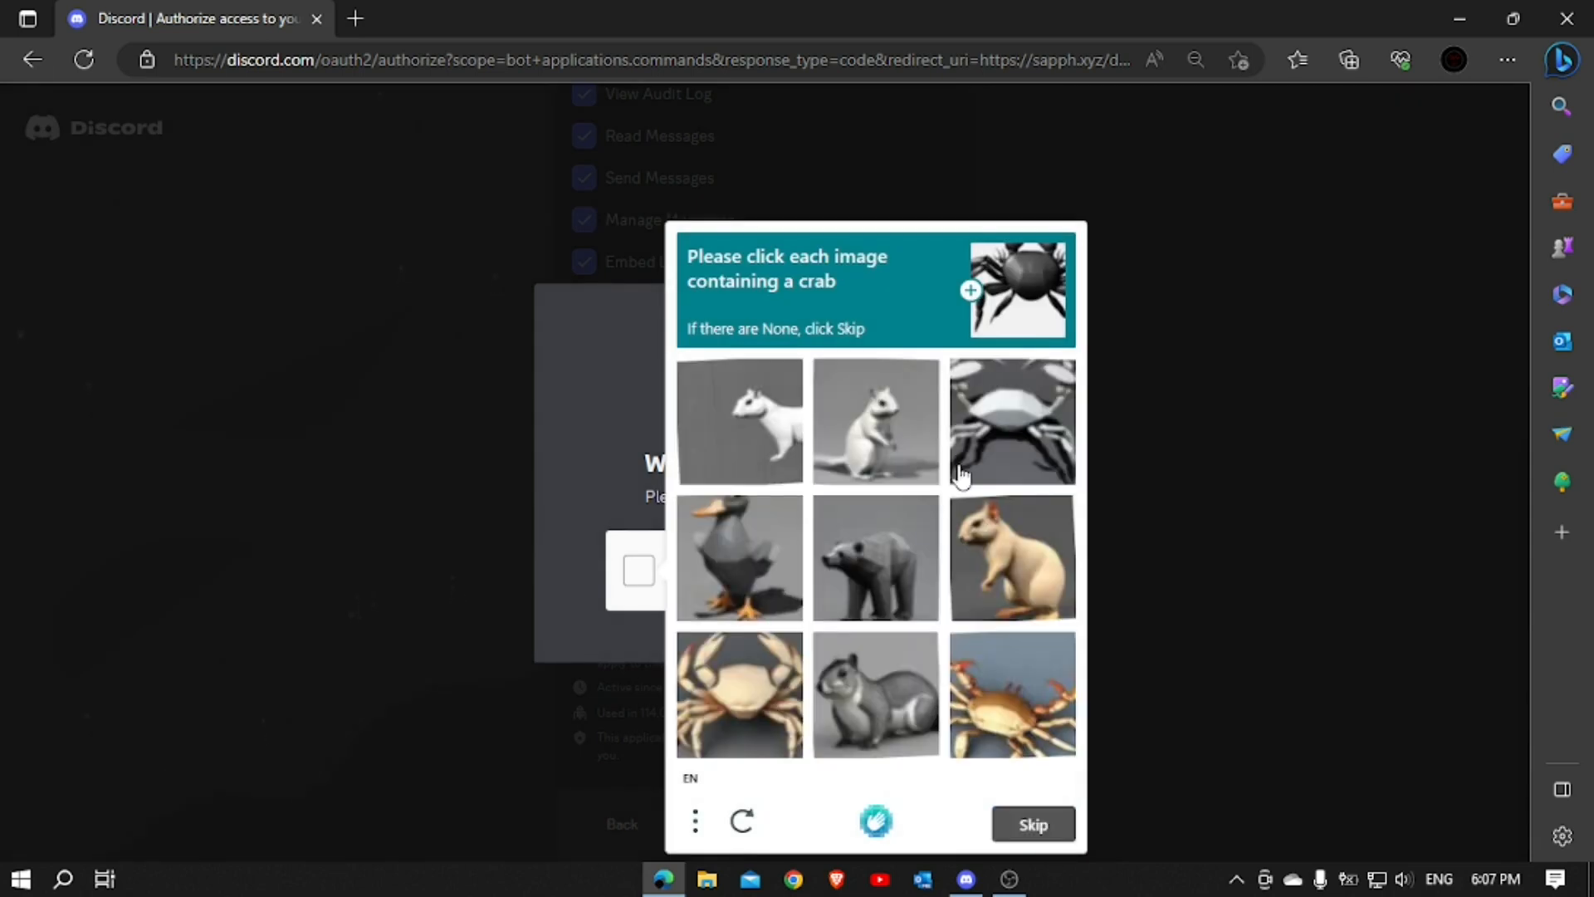
left_click(987, 395)
left_click(988, 728)
left_click(739, 693)
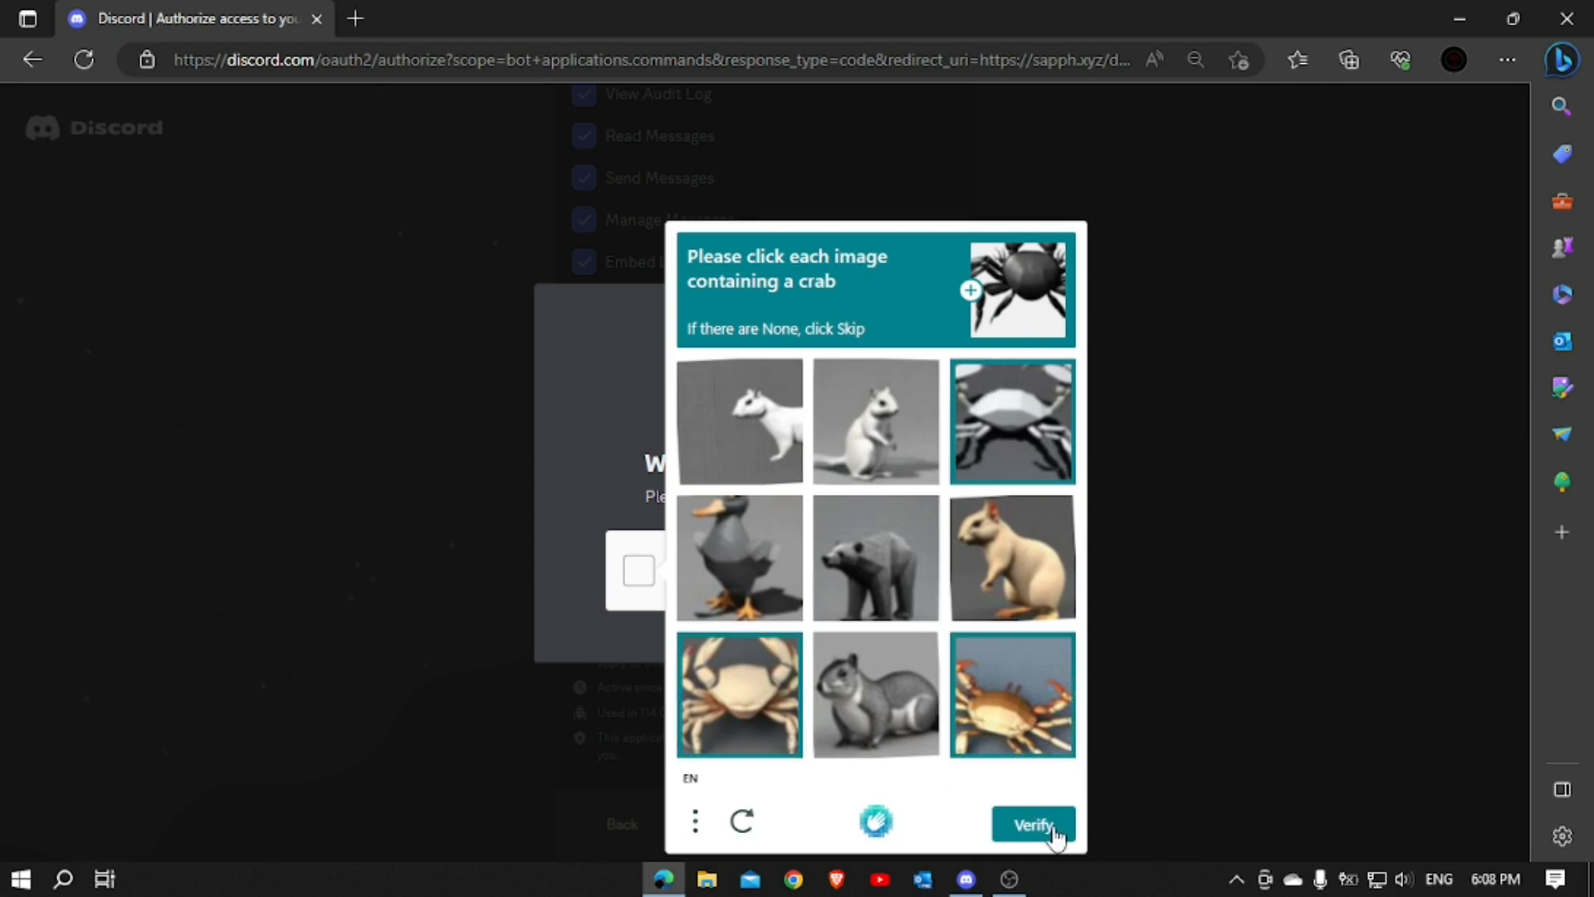
left_click(1051, 826)
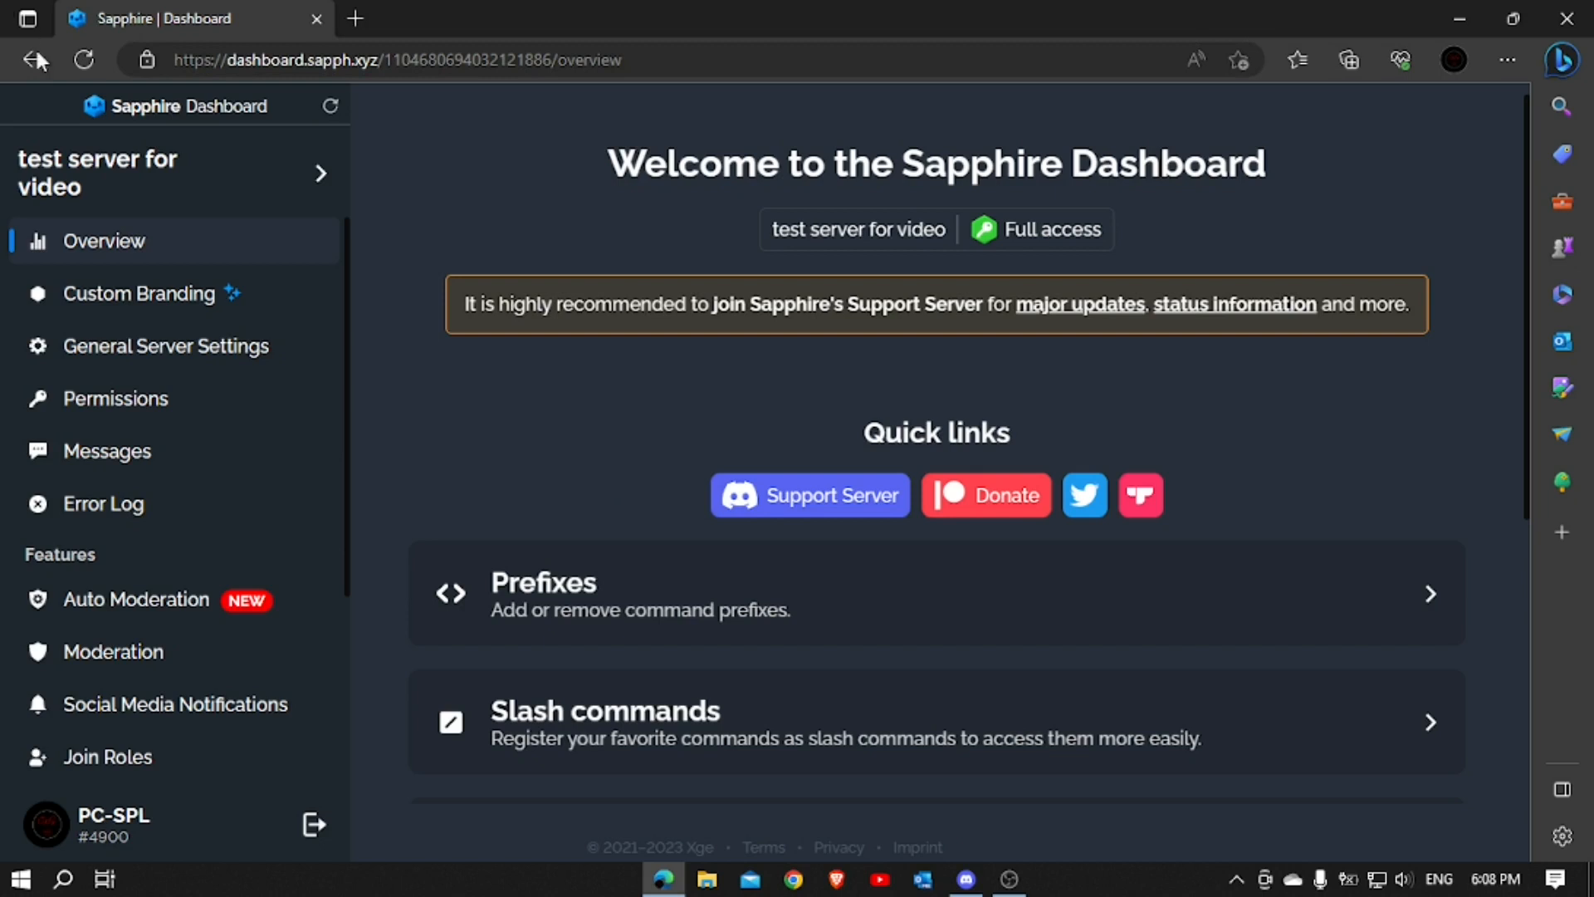
Switch to Discord and review the example read-me message in the CWS server and the test server's channel list
left_click(966, 878)
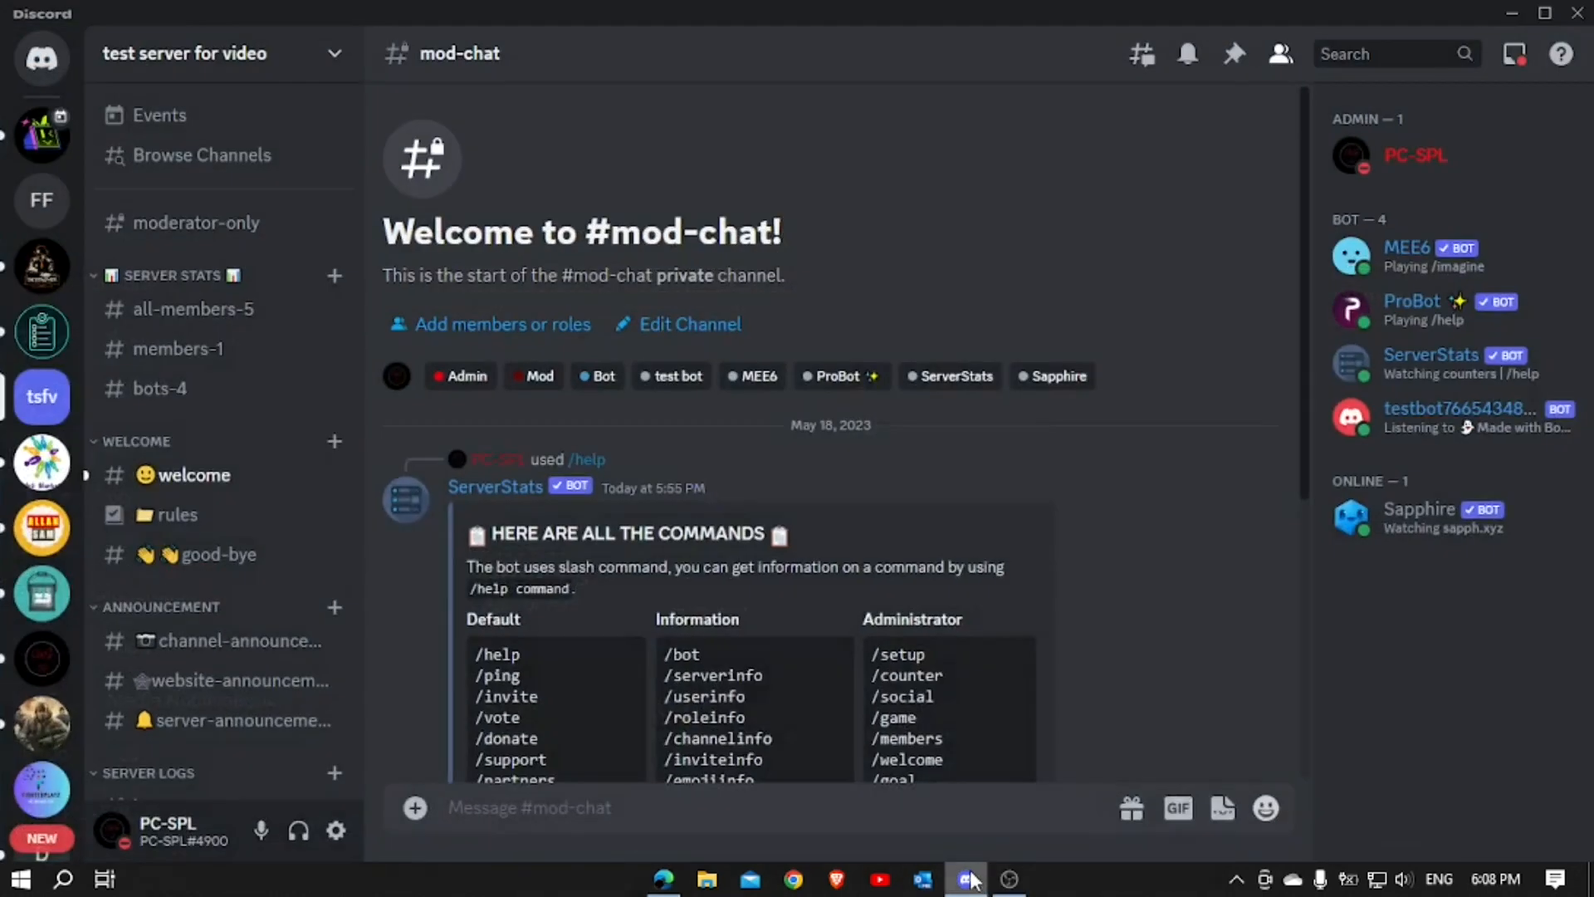
left_click(43, 660)
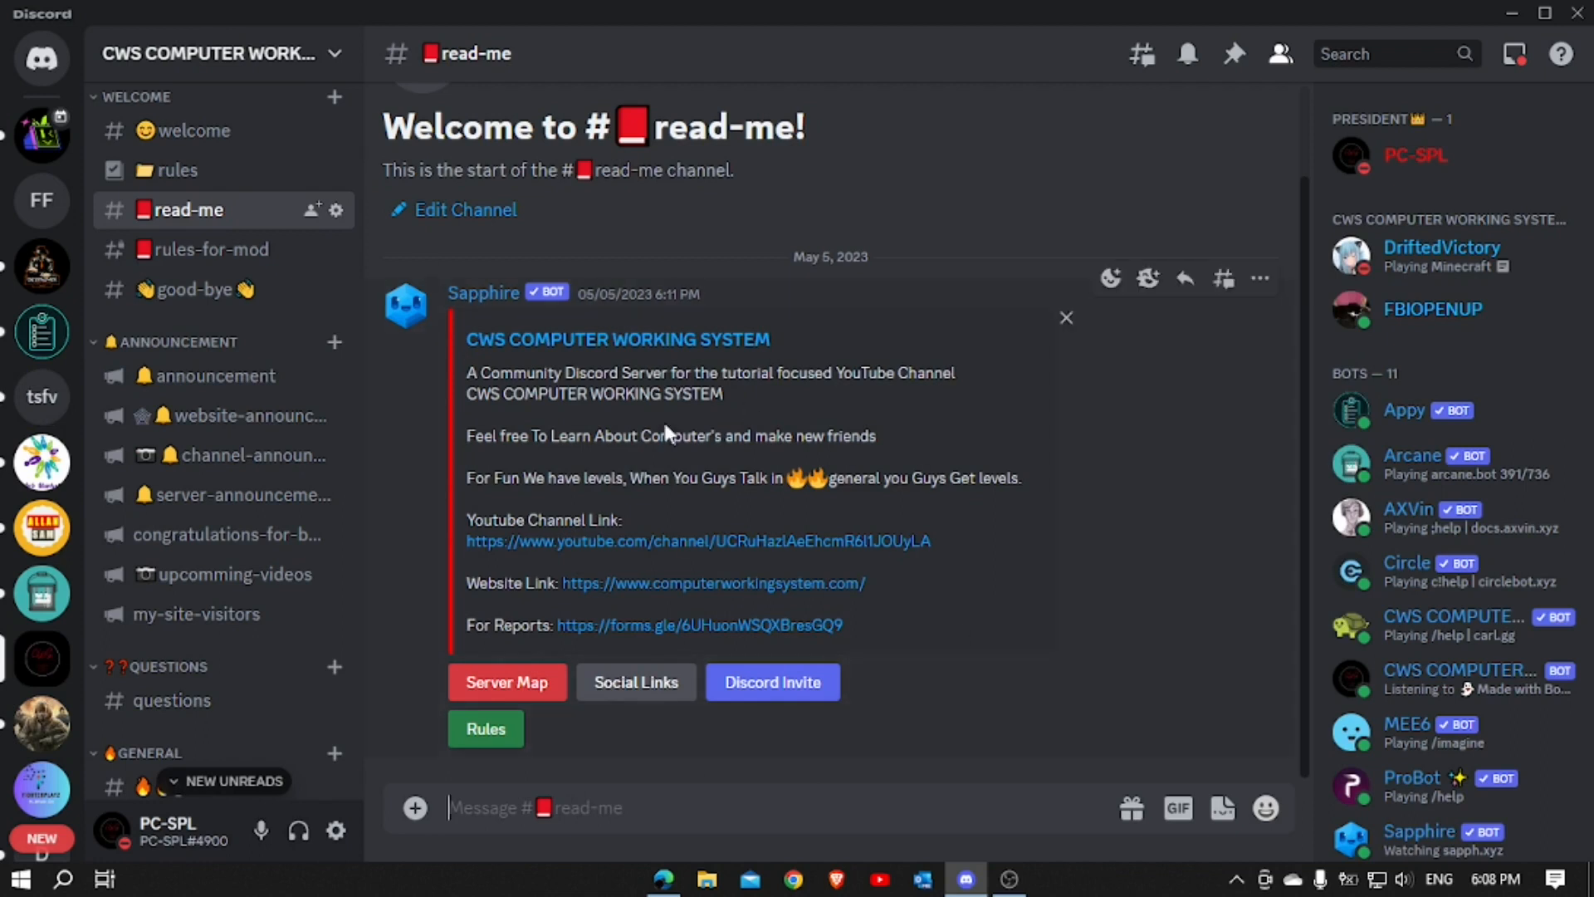
left_click(43, 390)
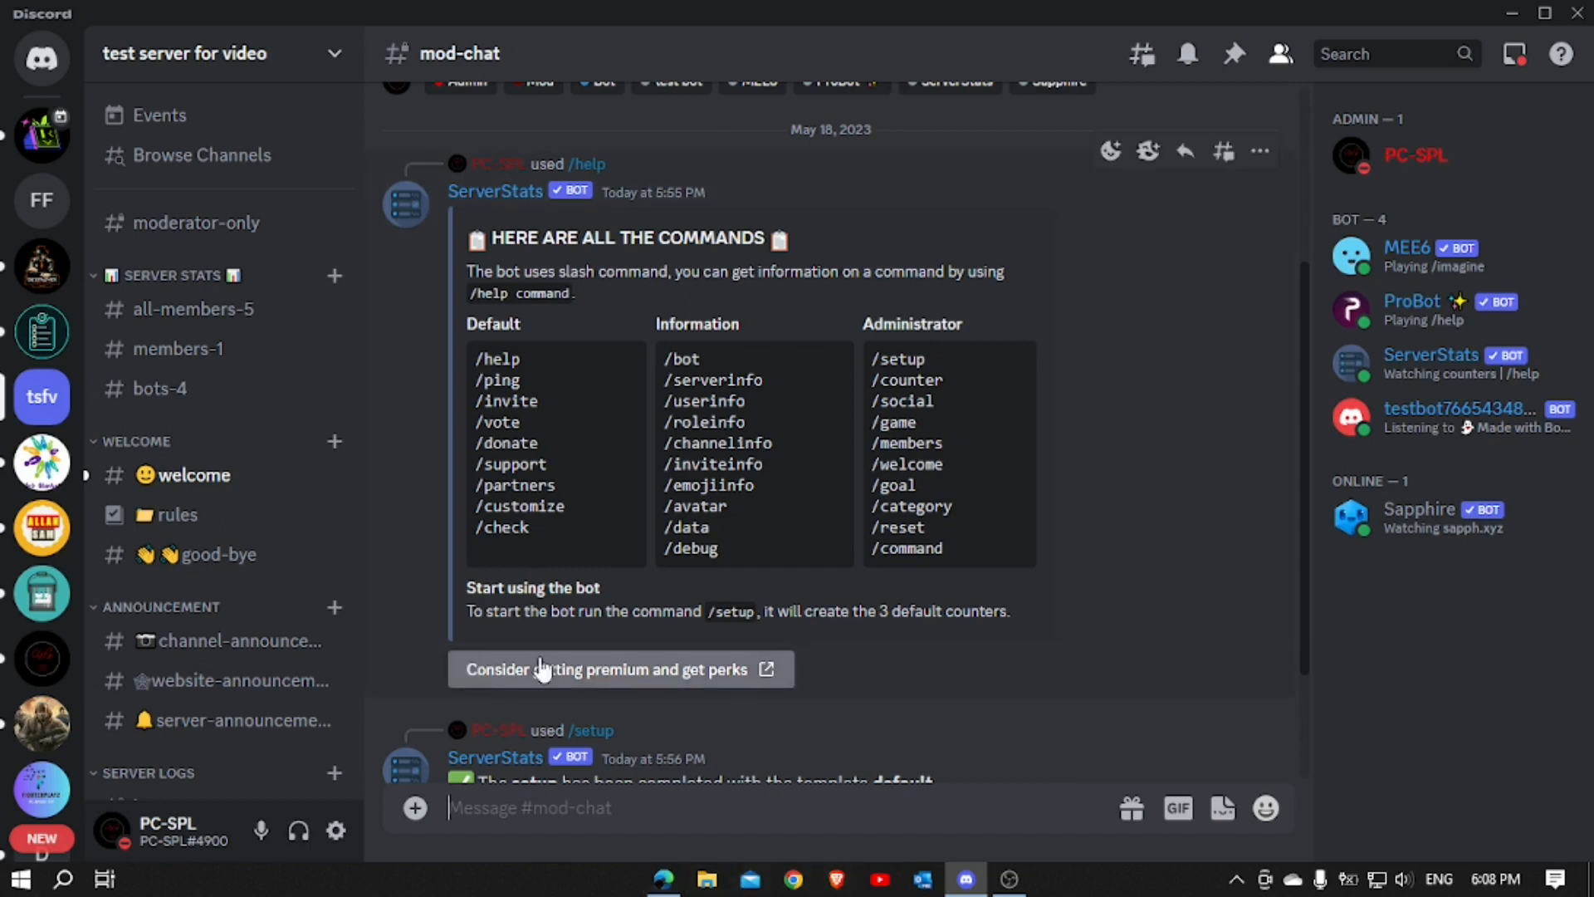
scroll(186, 571, "down", 3)
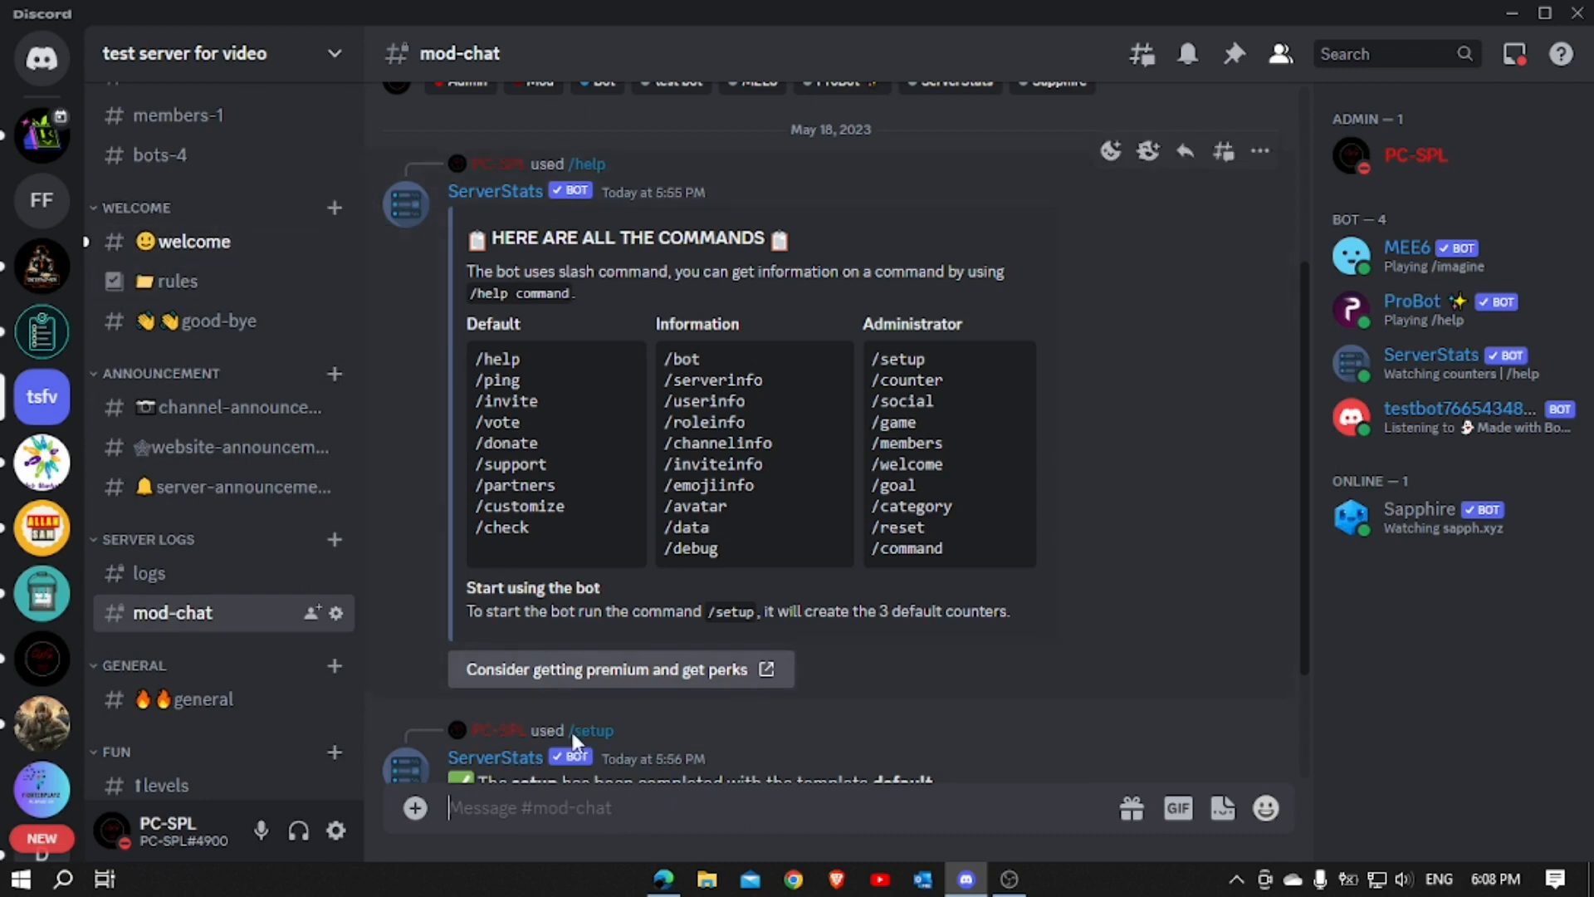
Switch to the Sapphire Dashboard in Edge and look through its settings and features for the test server
left_click(664, 879)
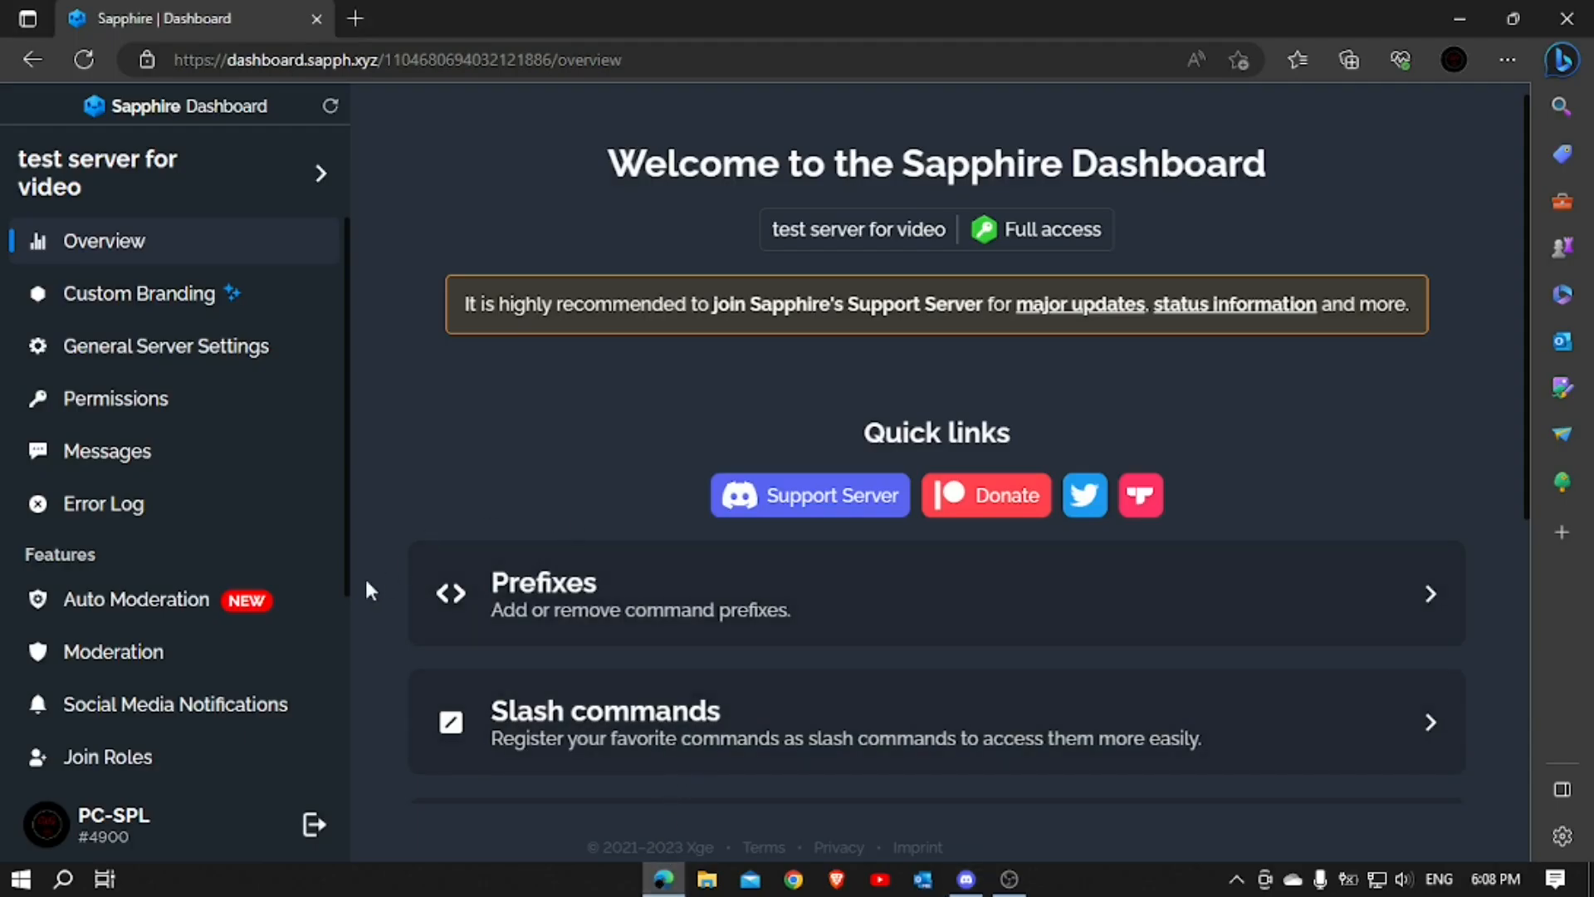
scroll(207, 527, "down", 4)
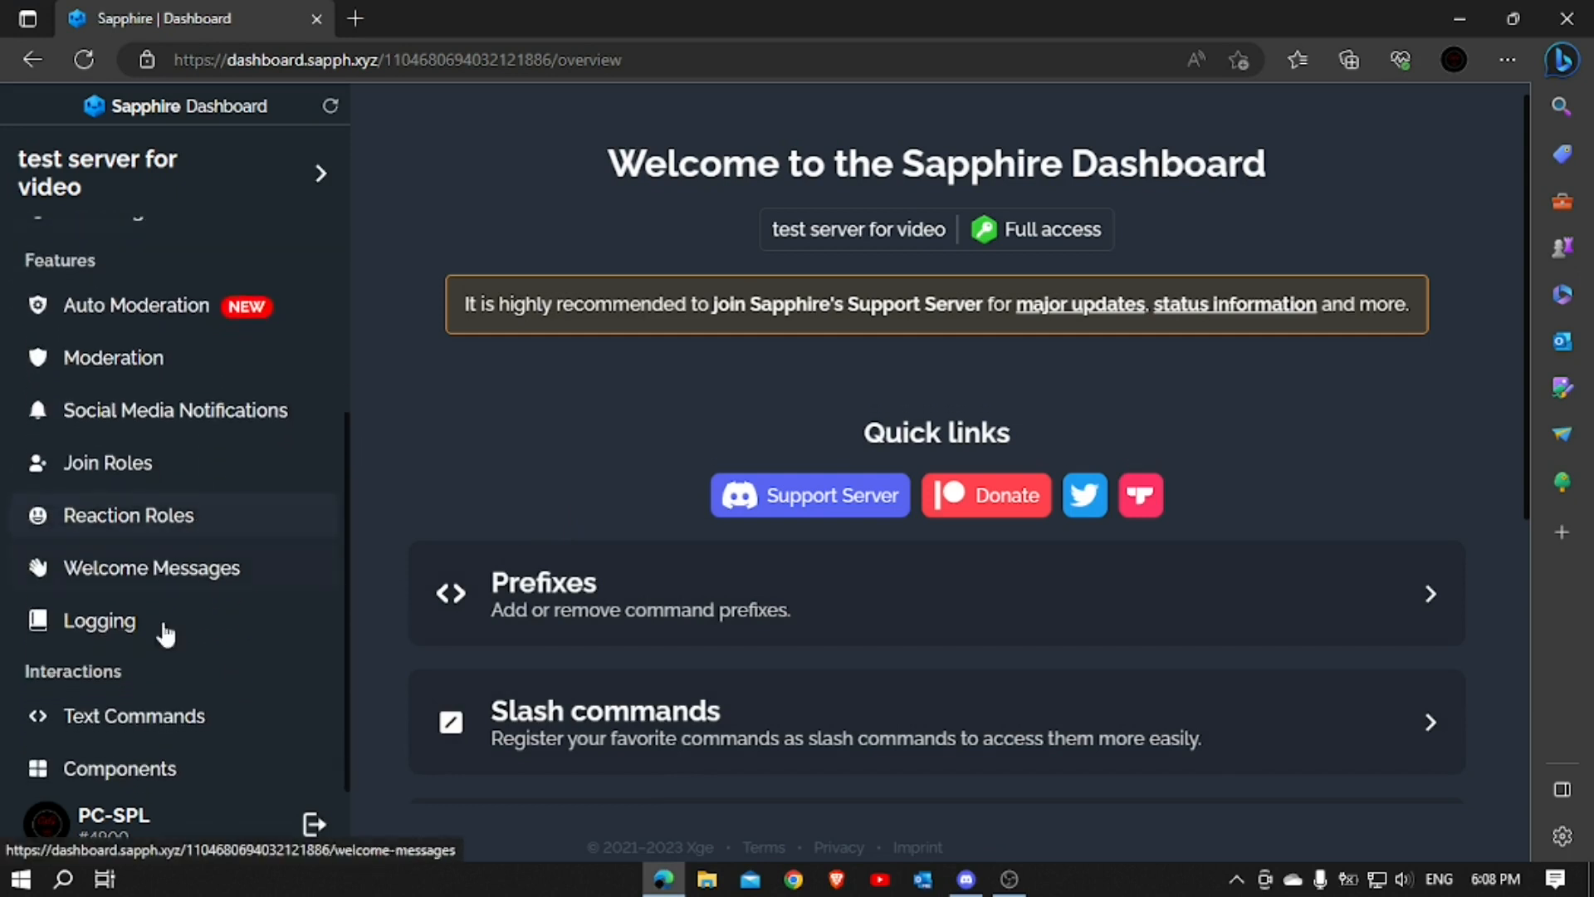
scroll(166, 581, "up", 4)
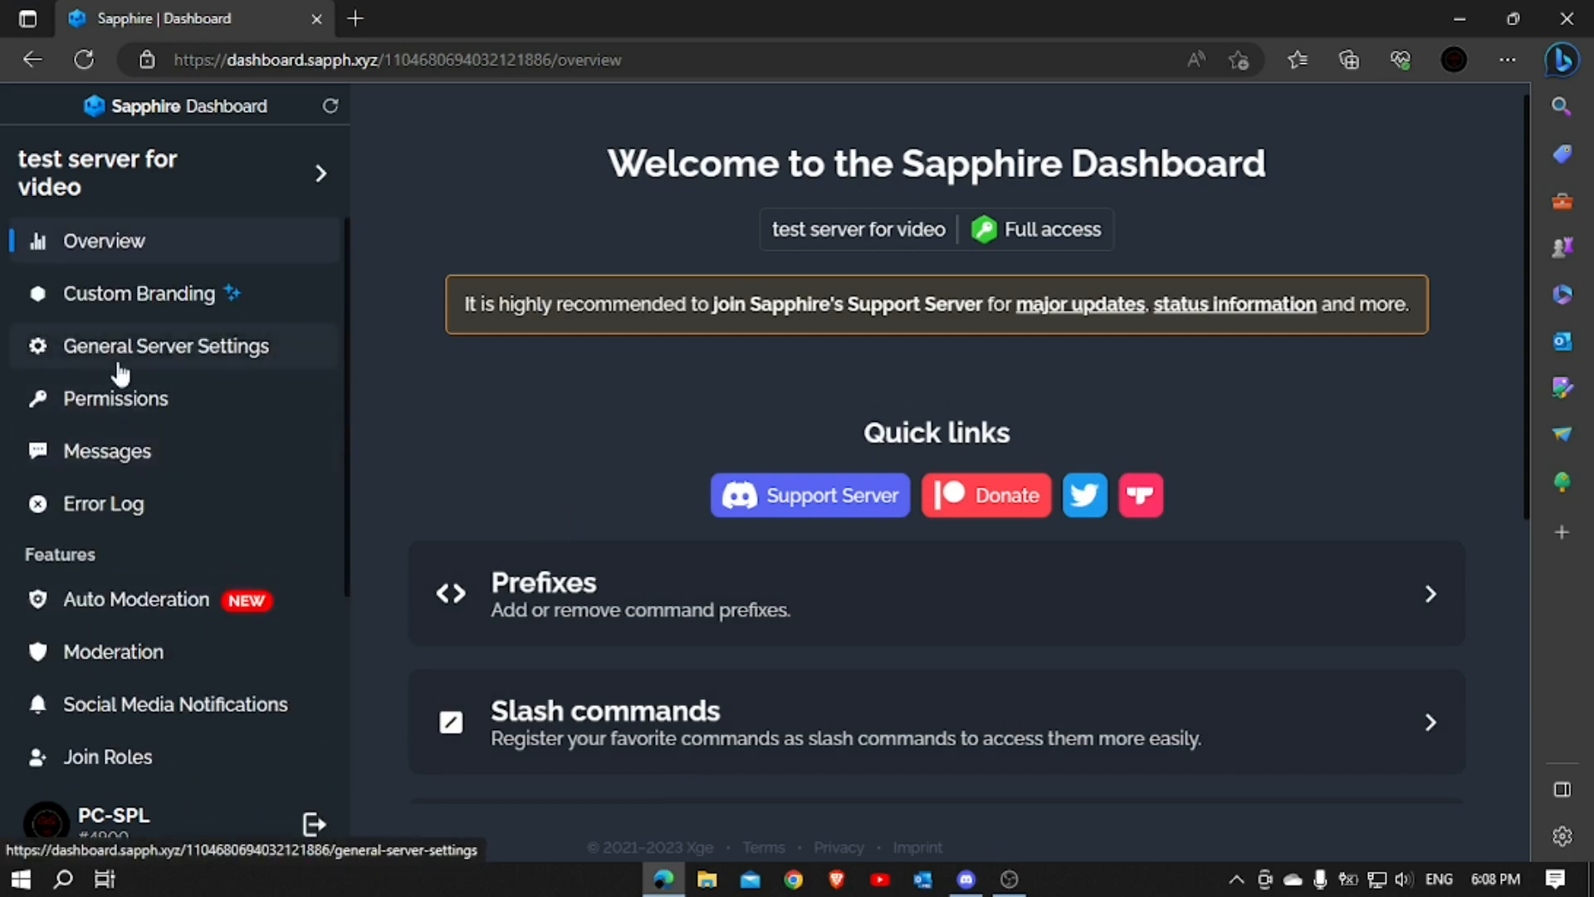
Switch to Discord and create a public text channel named read-me in the test server's Announcement category
left_click(978, 887)
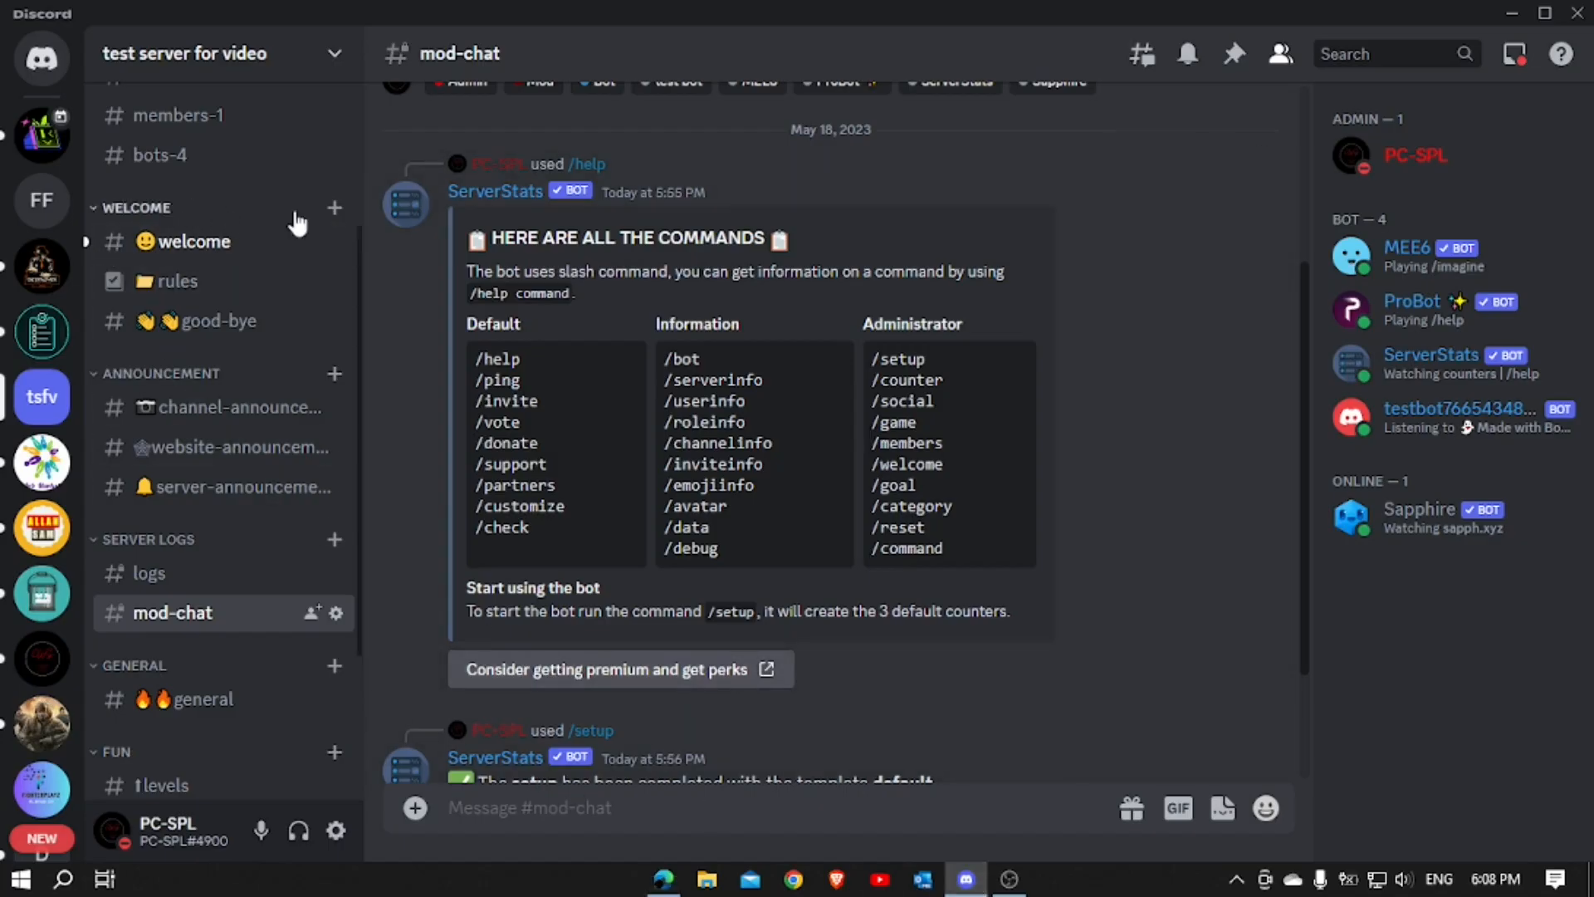
left_click(334, 208)
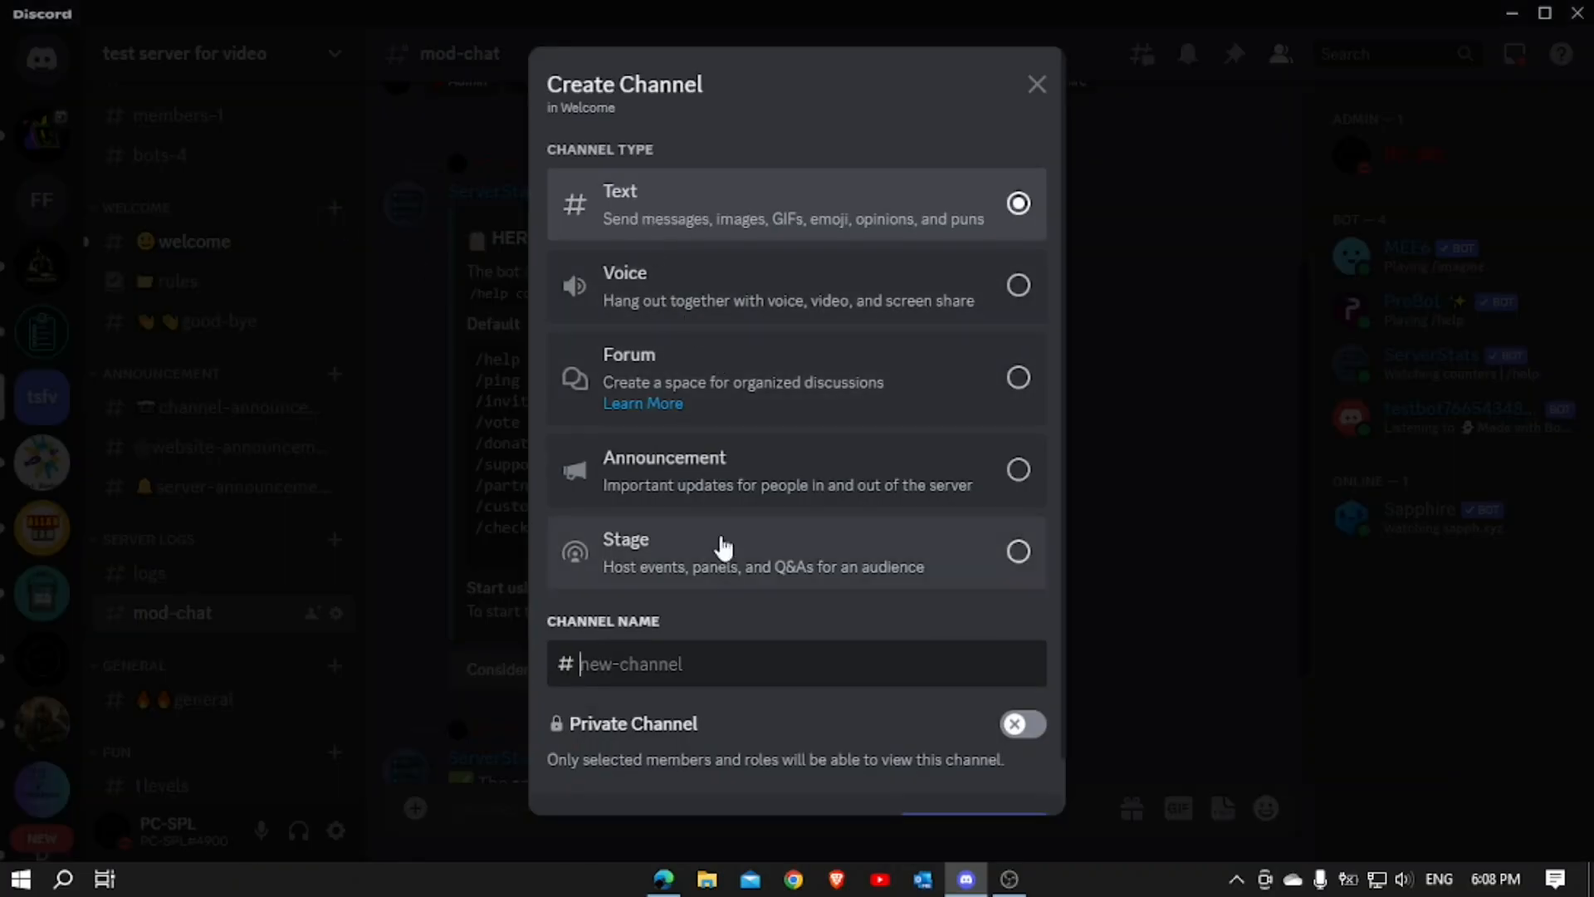
left_click(1037, 84)
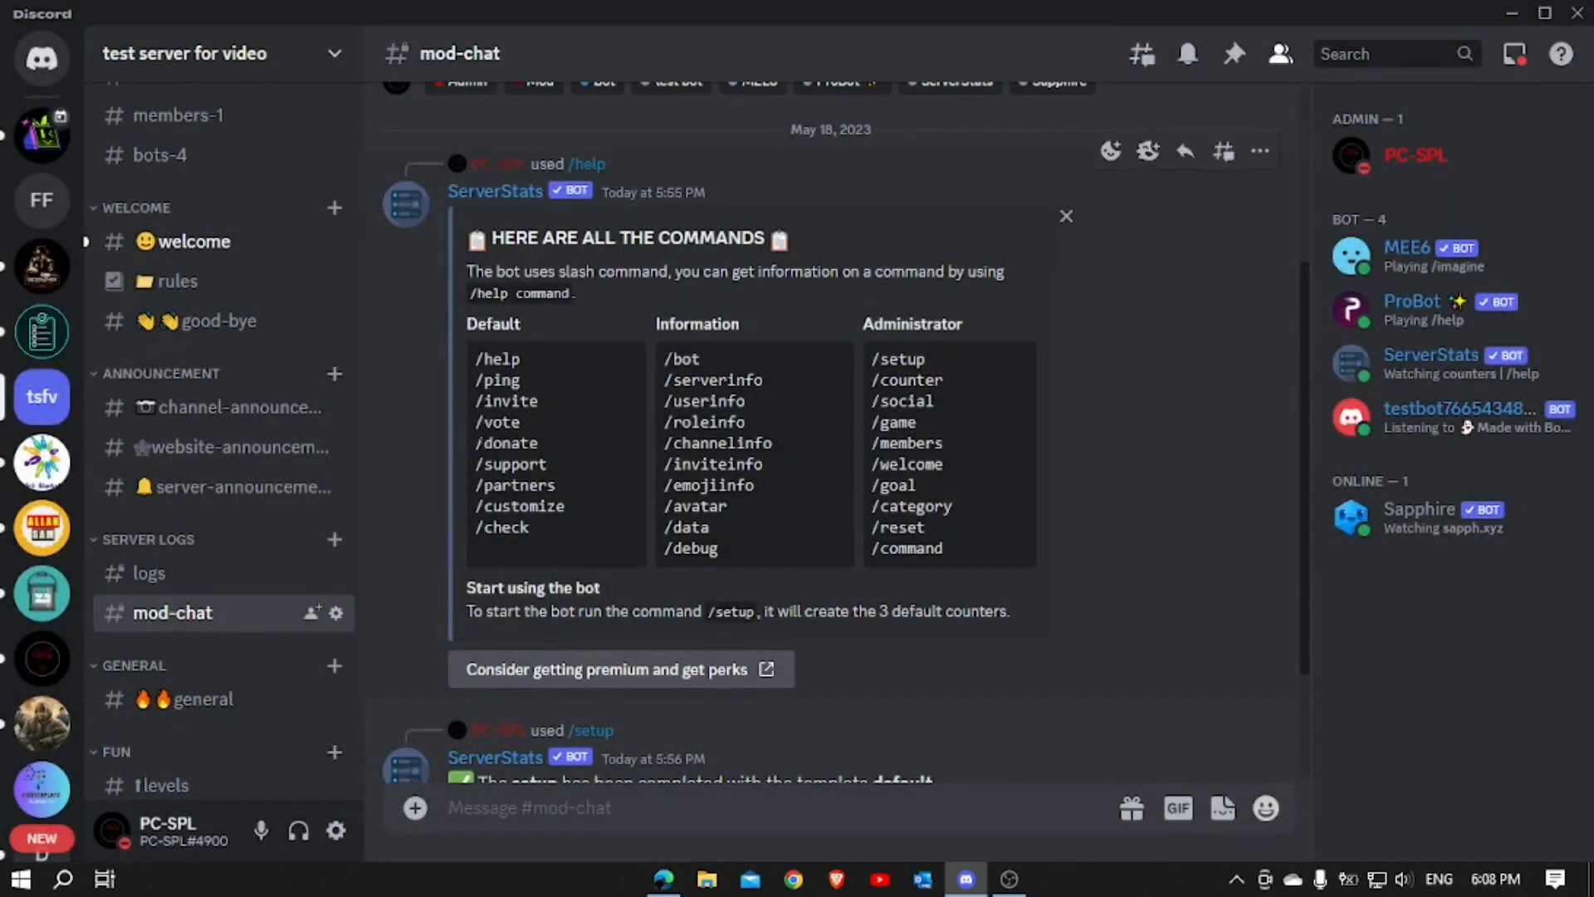
left_click(334, 374)
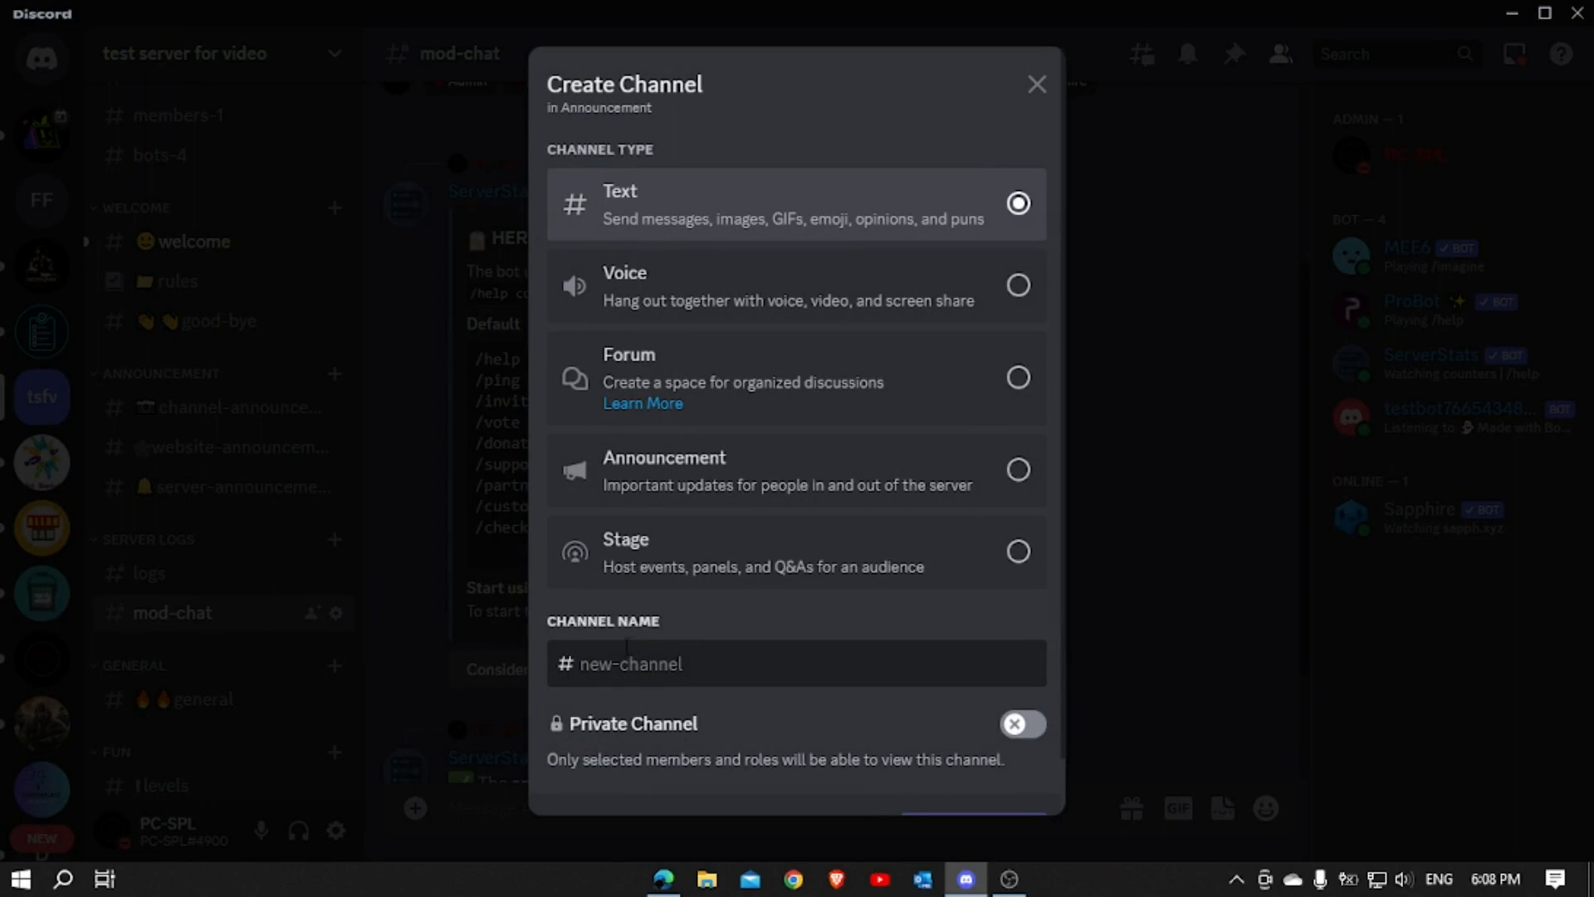
type("r")
key("BackSpace")
type("ream-me")
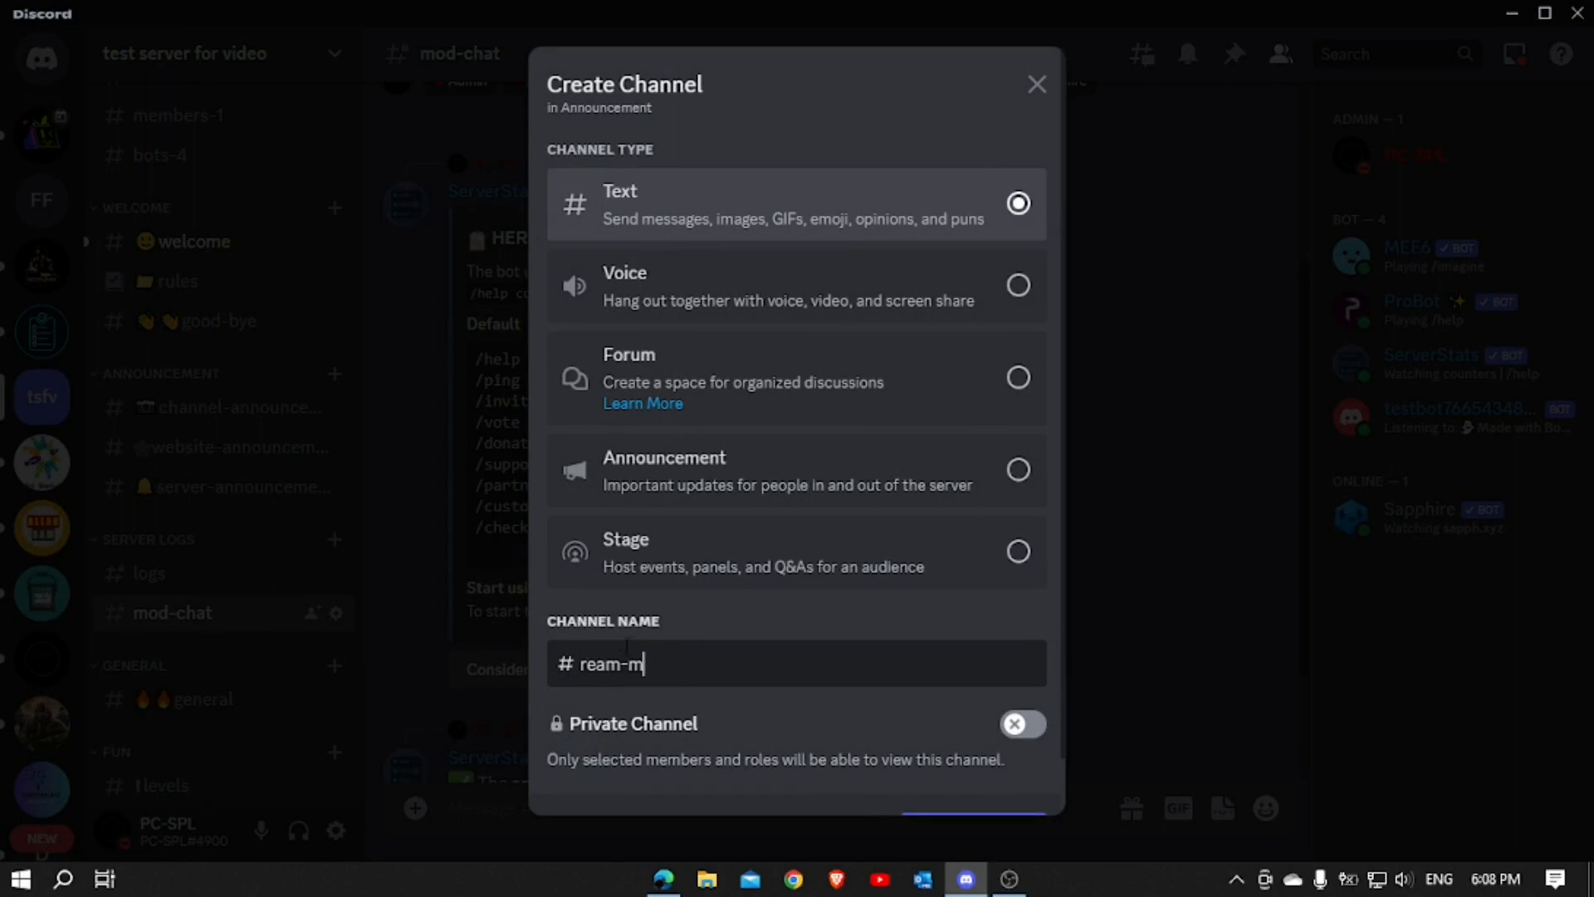
key("BackSpace")
key("BackSpace")
type("ad-me")
scroll(718, 720, "down", 1)
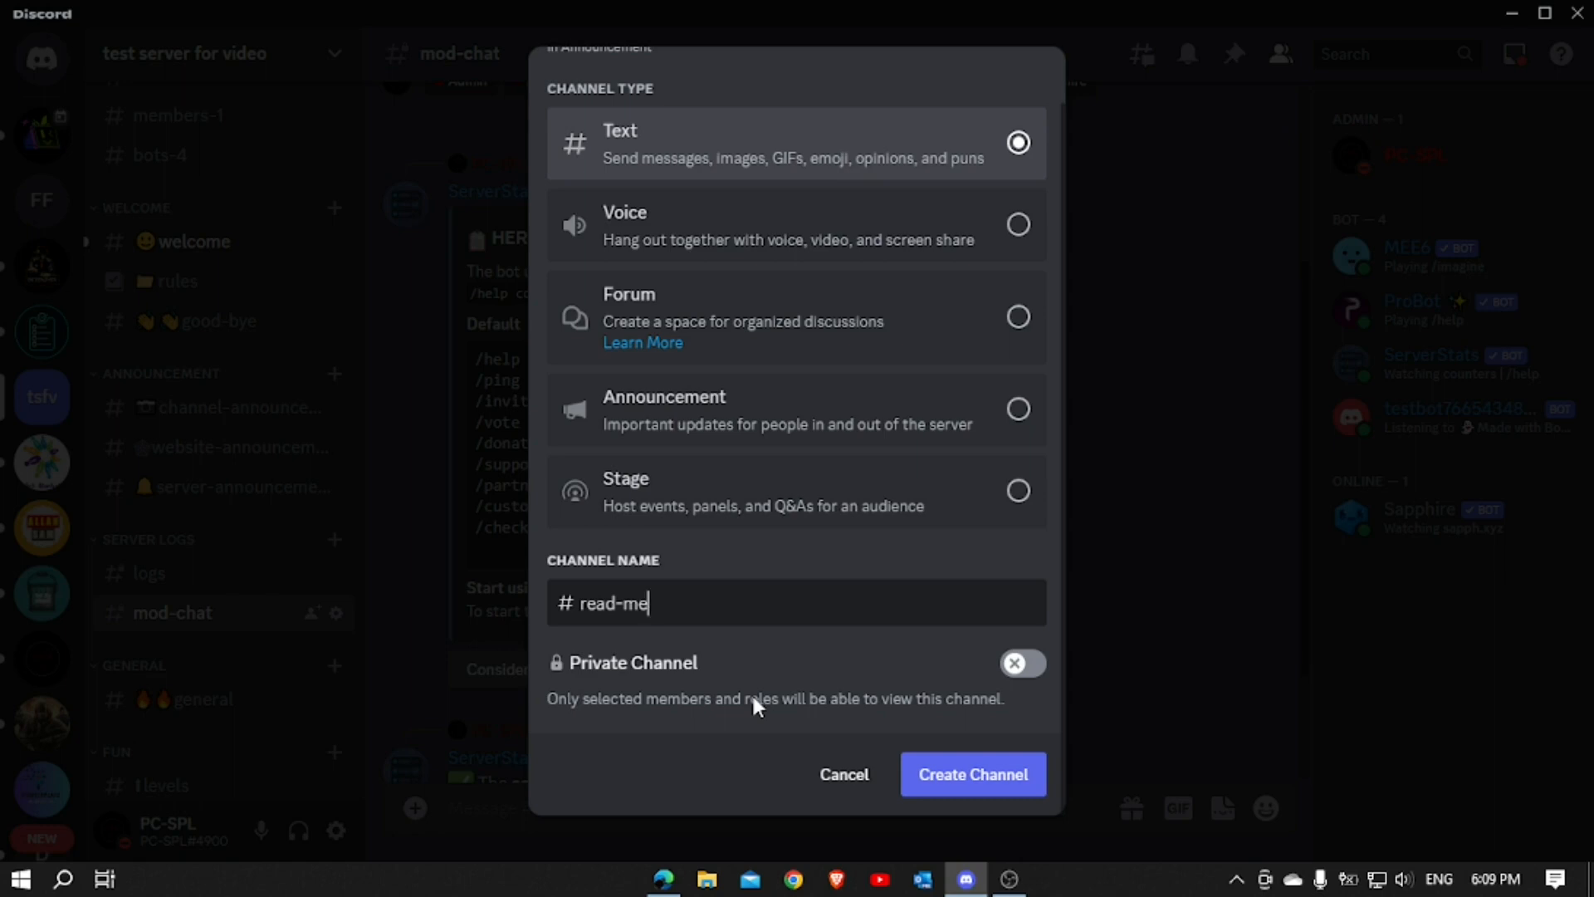
left_click(999, 783)
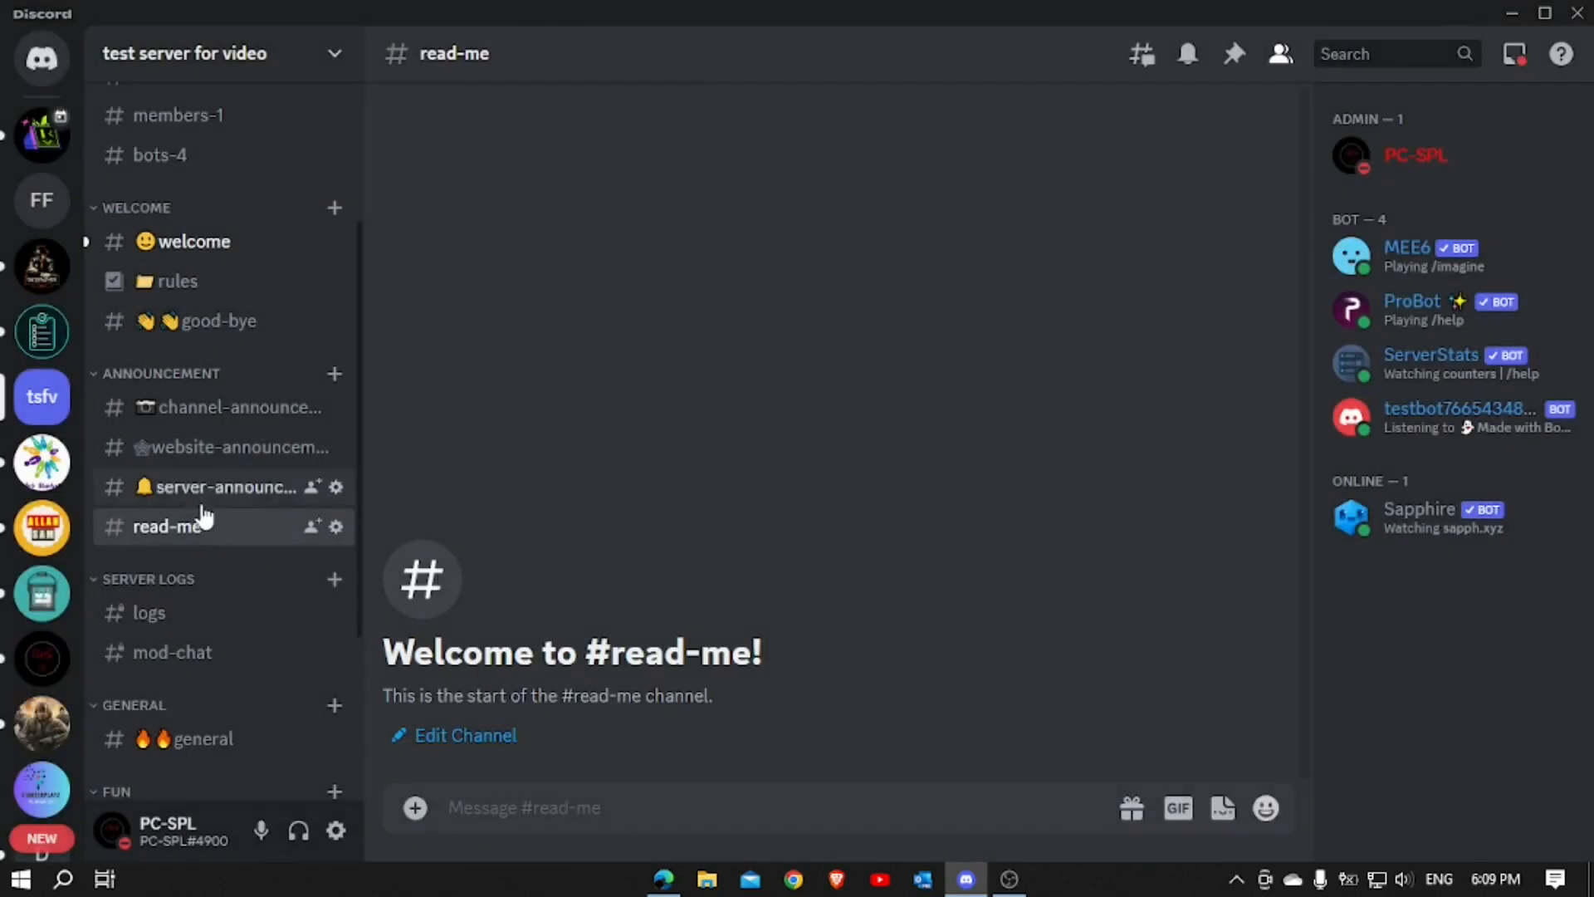
Open the read-me channel's settings and review its permissions list
left_click(336, 526)
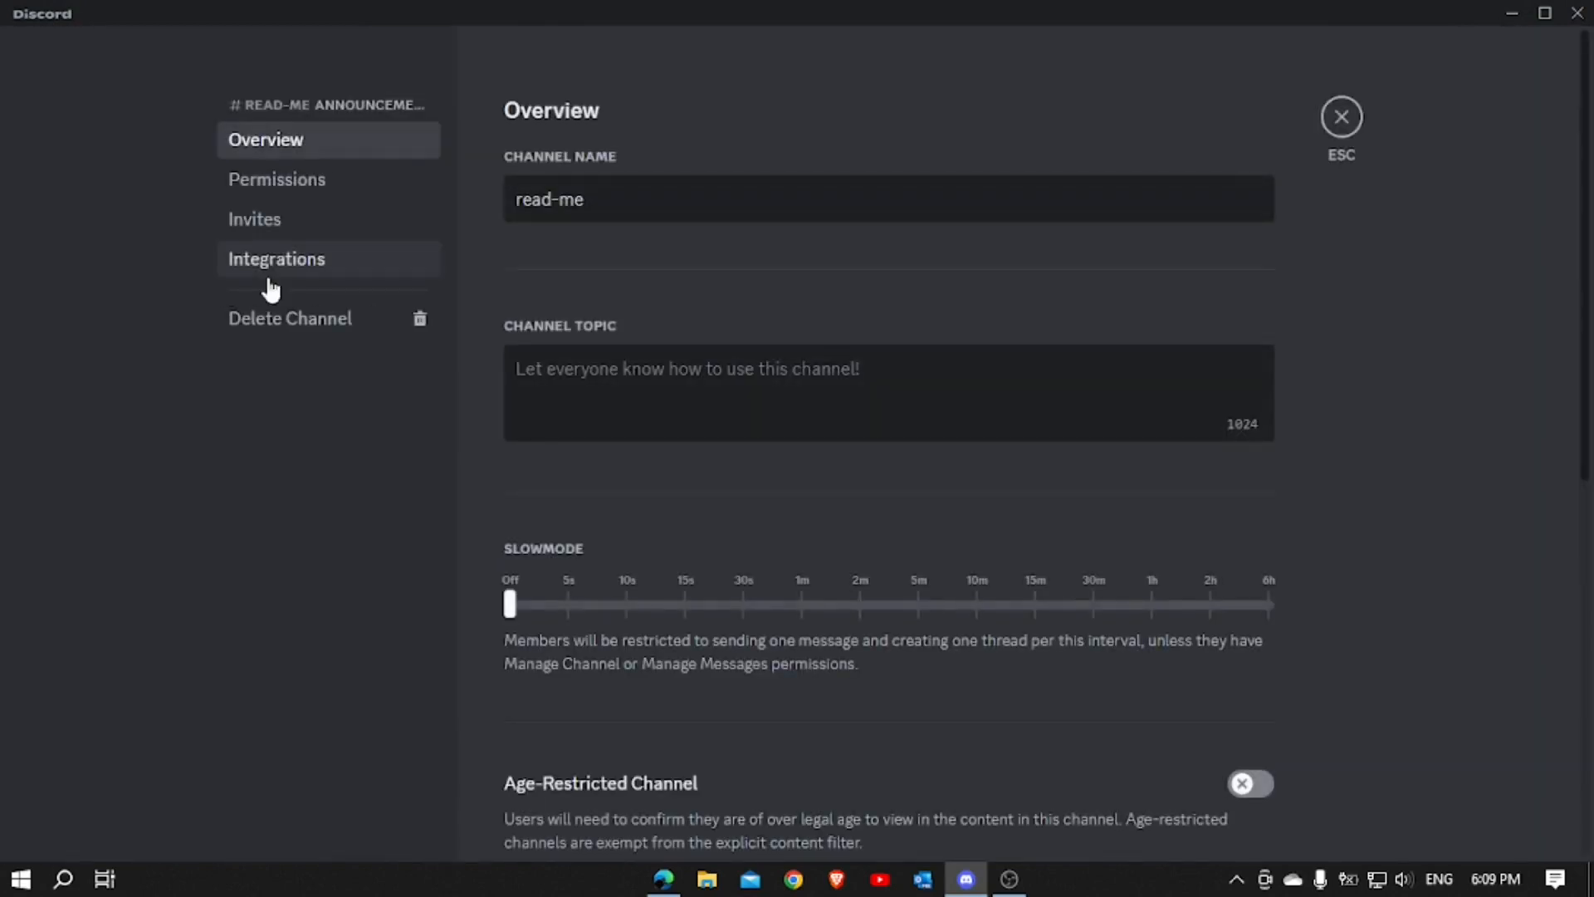
left_click(289, 185)
scroll(720, 451, "down", 10)
scroll(818, 444, "down", 15)
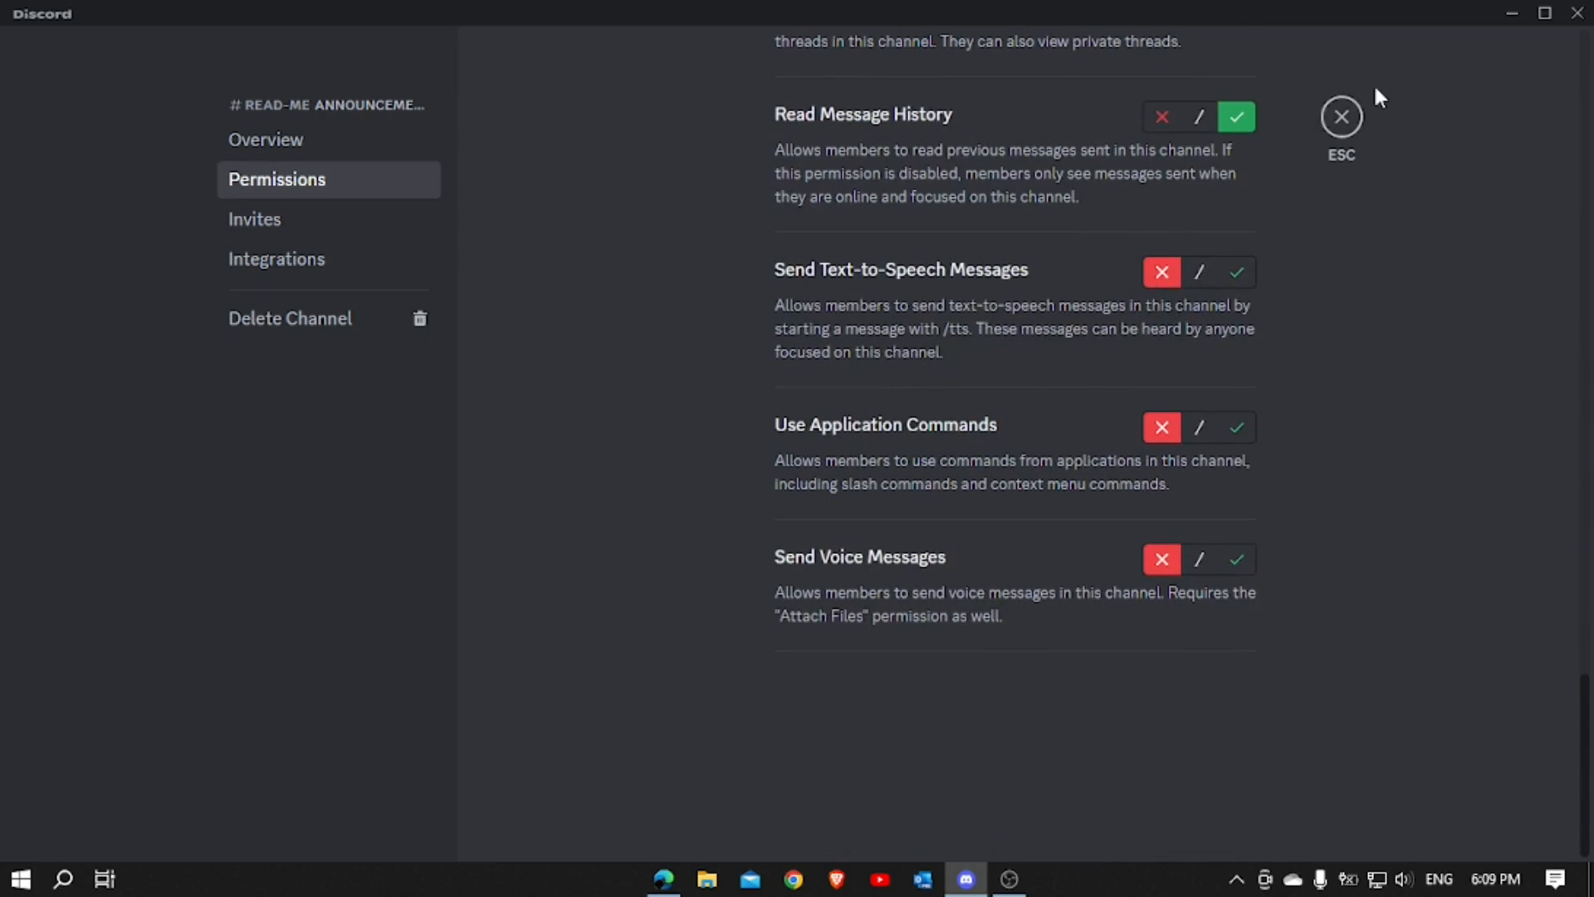
left_click(1340, 116)
Move the read-me channel into the Welcome category between rules and good-bye, and check its permissions there
left_click_drag(230, 536, 212, 307)
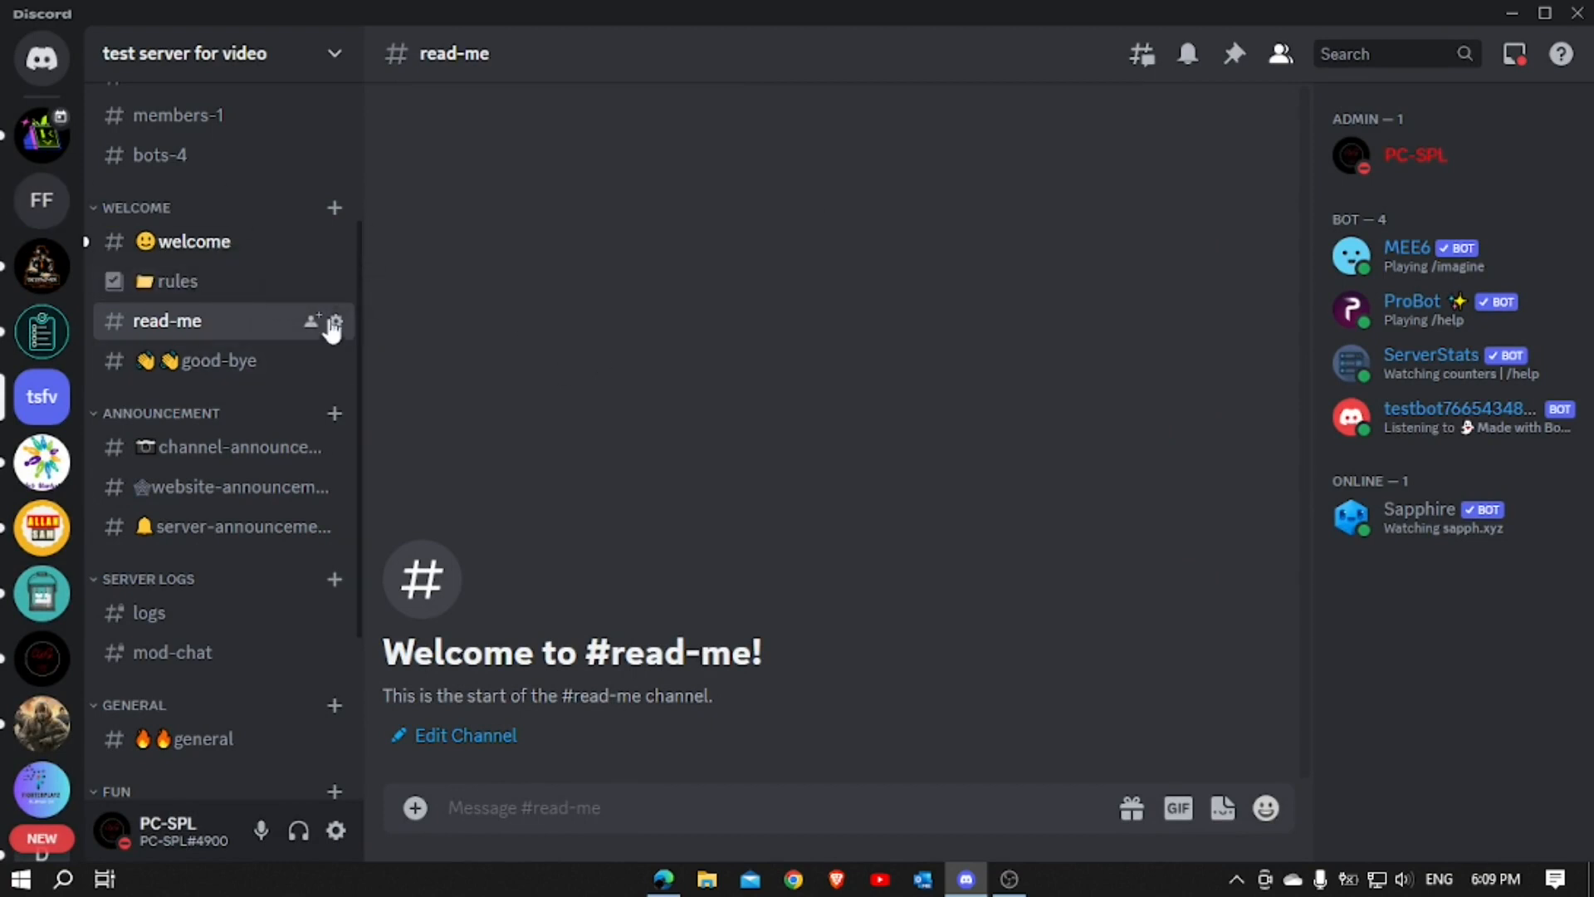
left_click(337, 321)
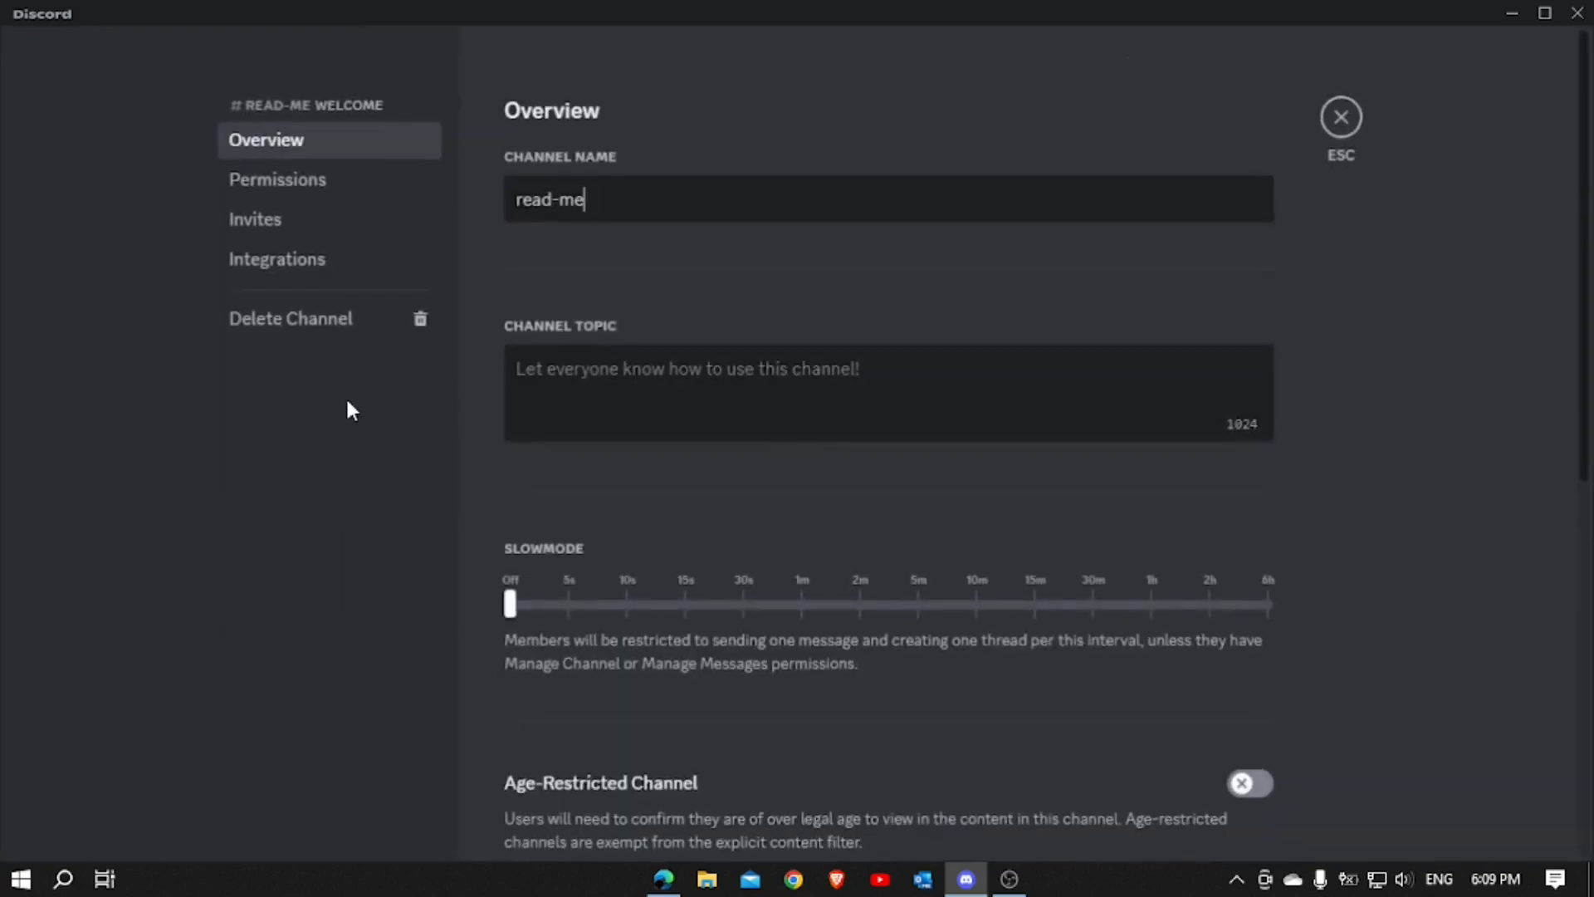
left_click(299, 182)
scroll(857, 470, "down", 4)
scroll(857, 470, "down", 10)
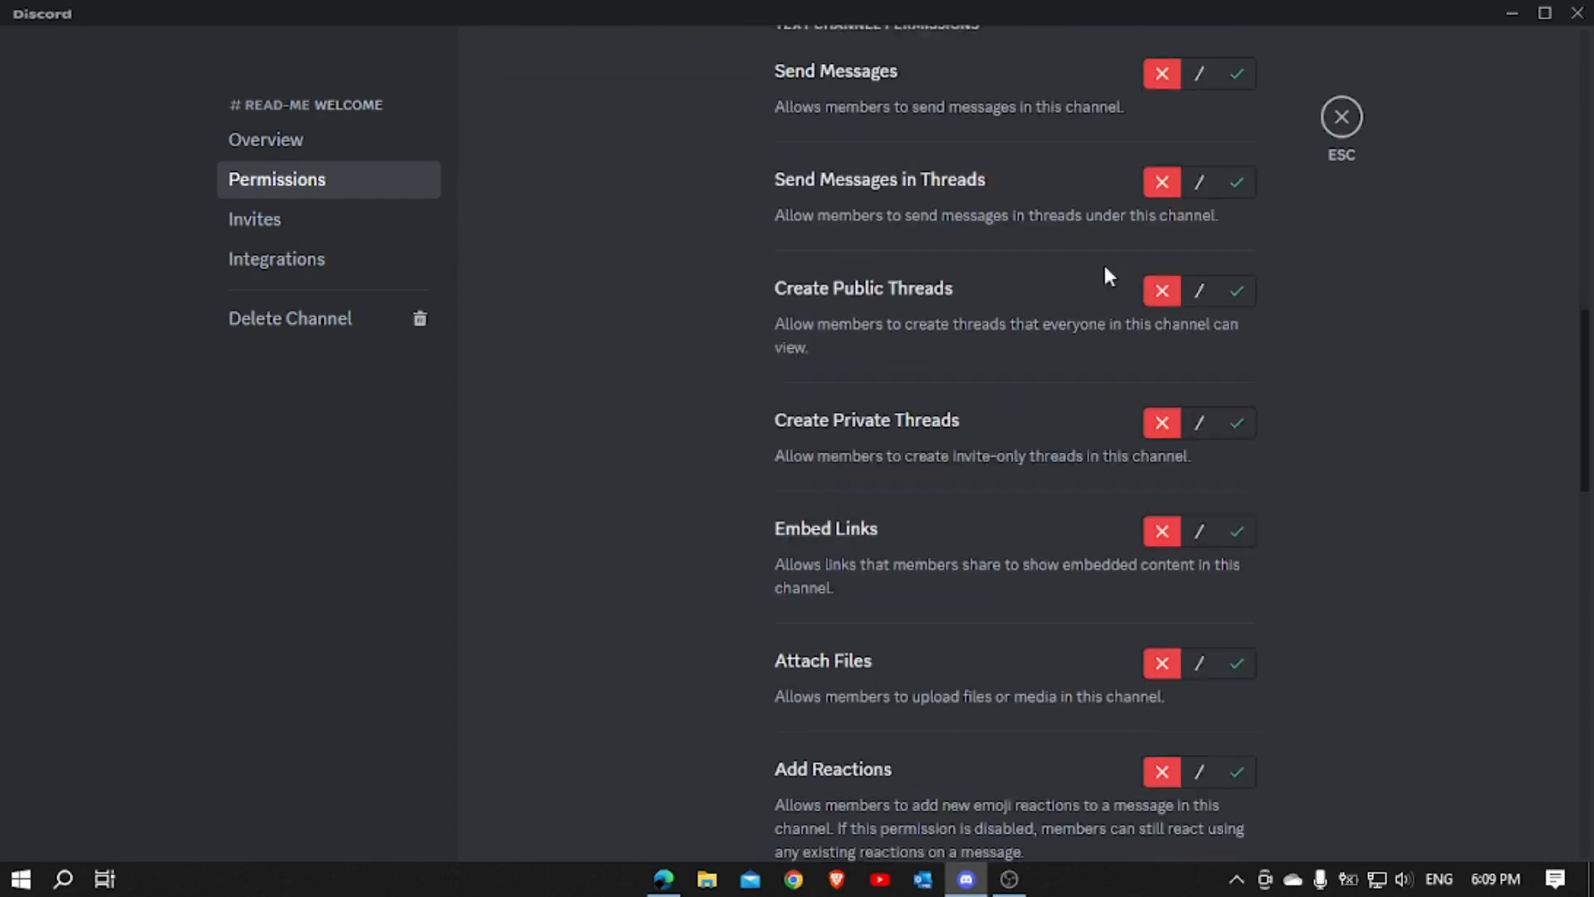
key("Escape")
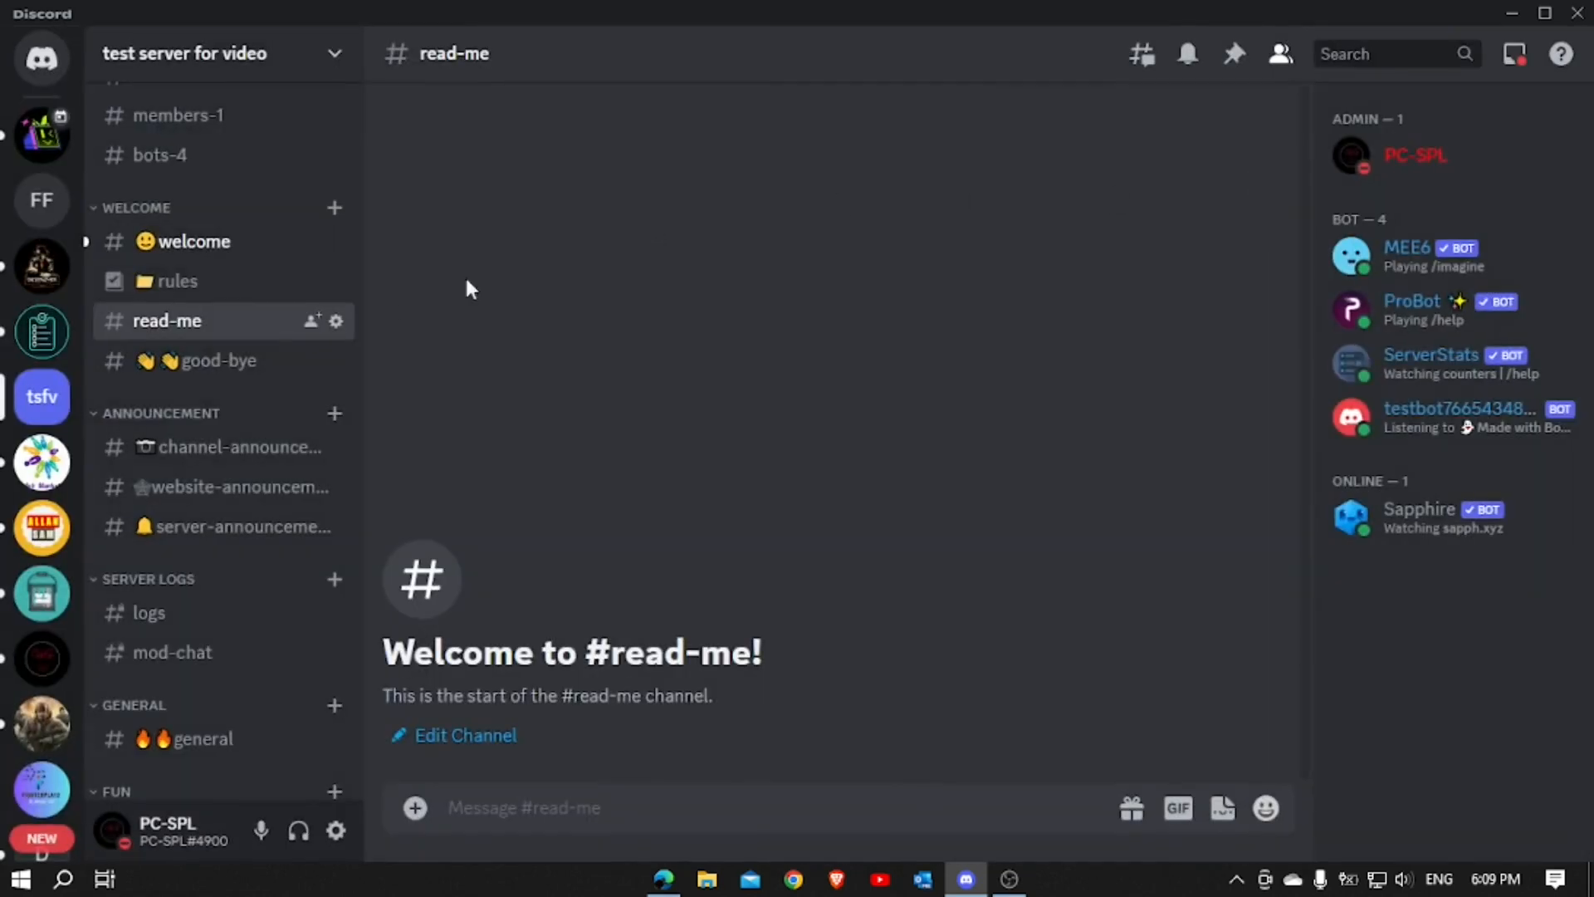
Switch to the Sapphire Dashboard in Edge and create a message template named main
scroll(310, 308, "down", 3)
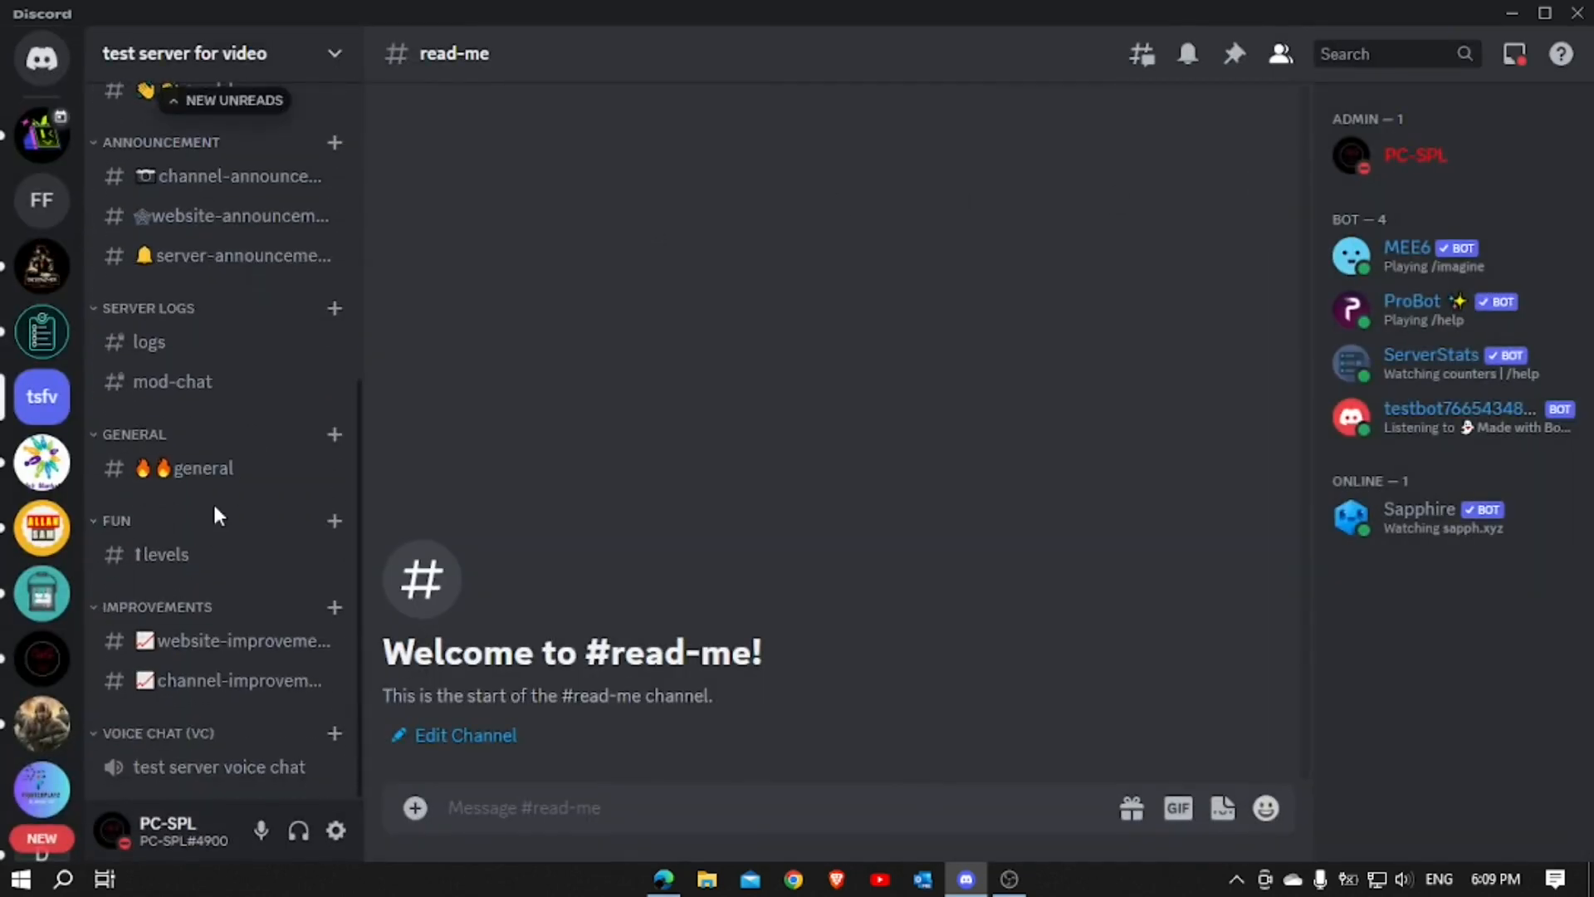
scroll(212, 501, "up", 6)
left_click(1511, 13)
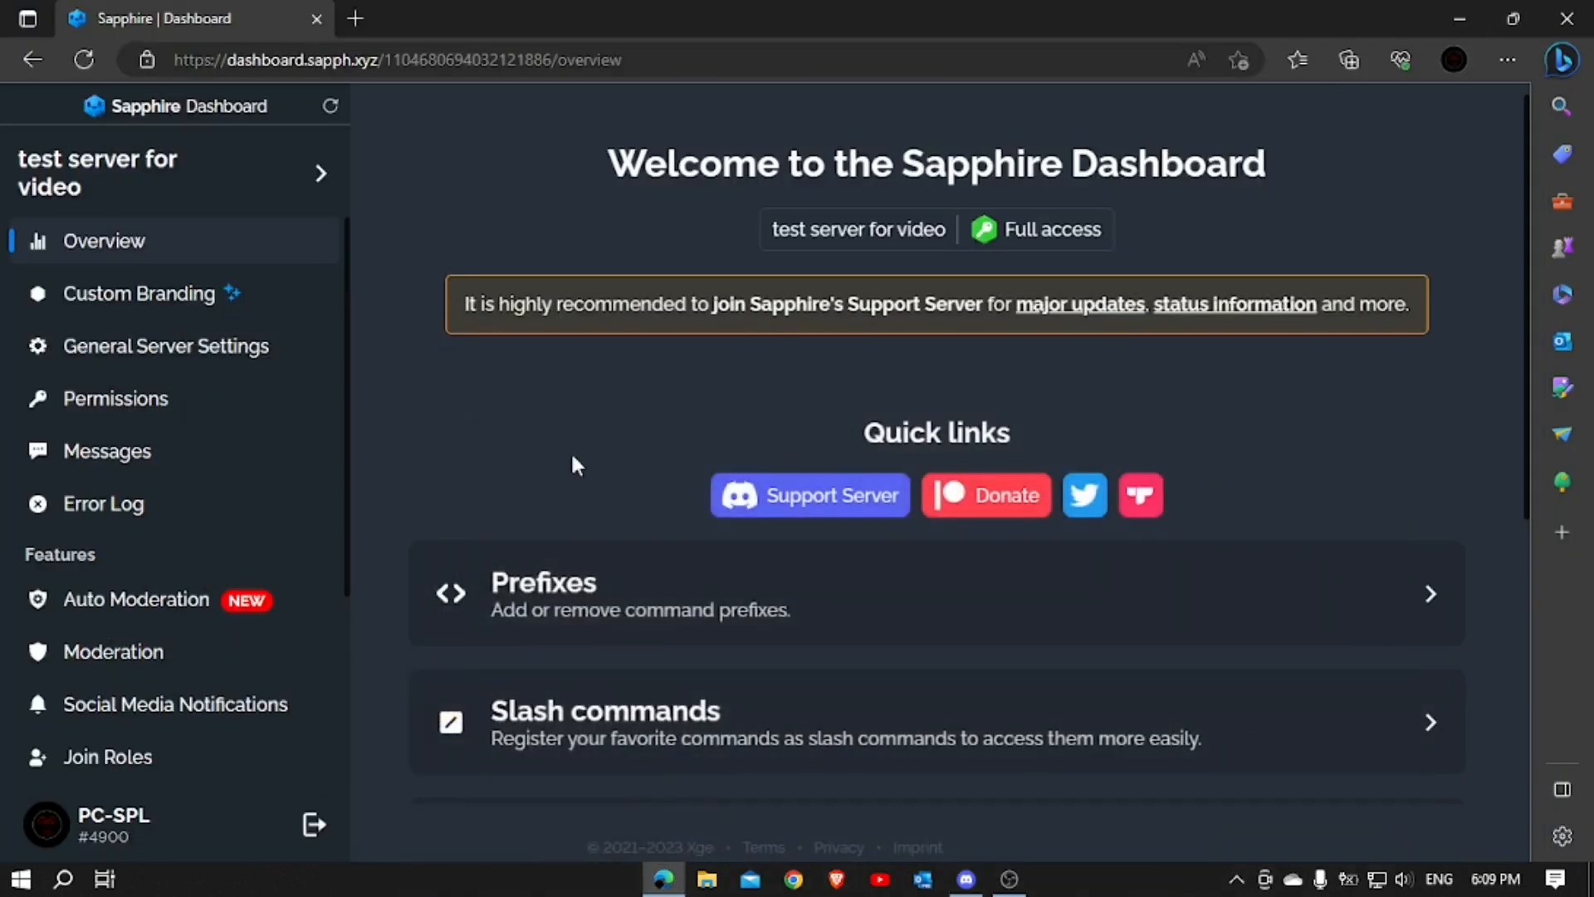
left_click(129, 450)
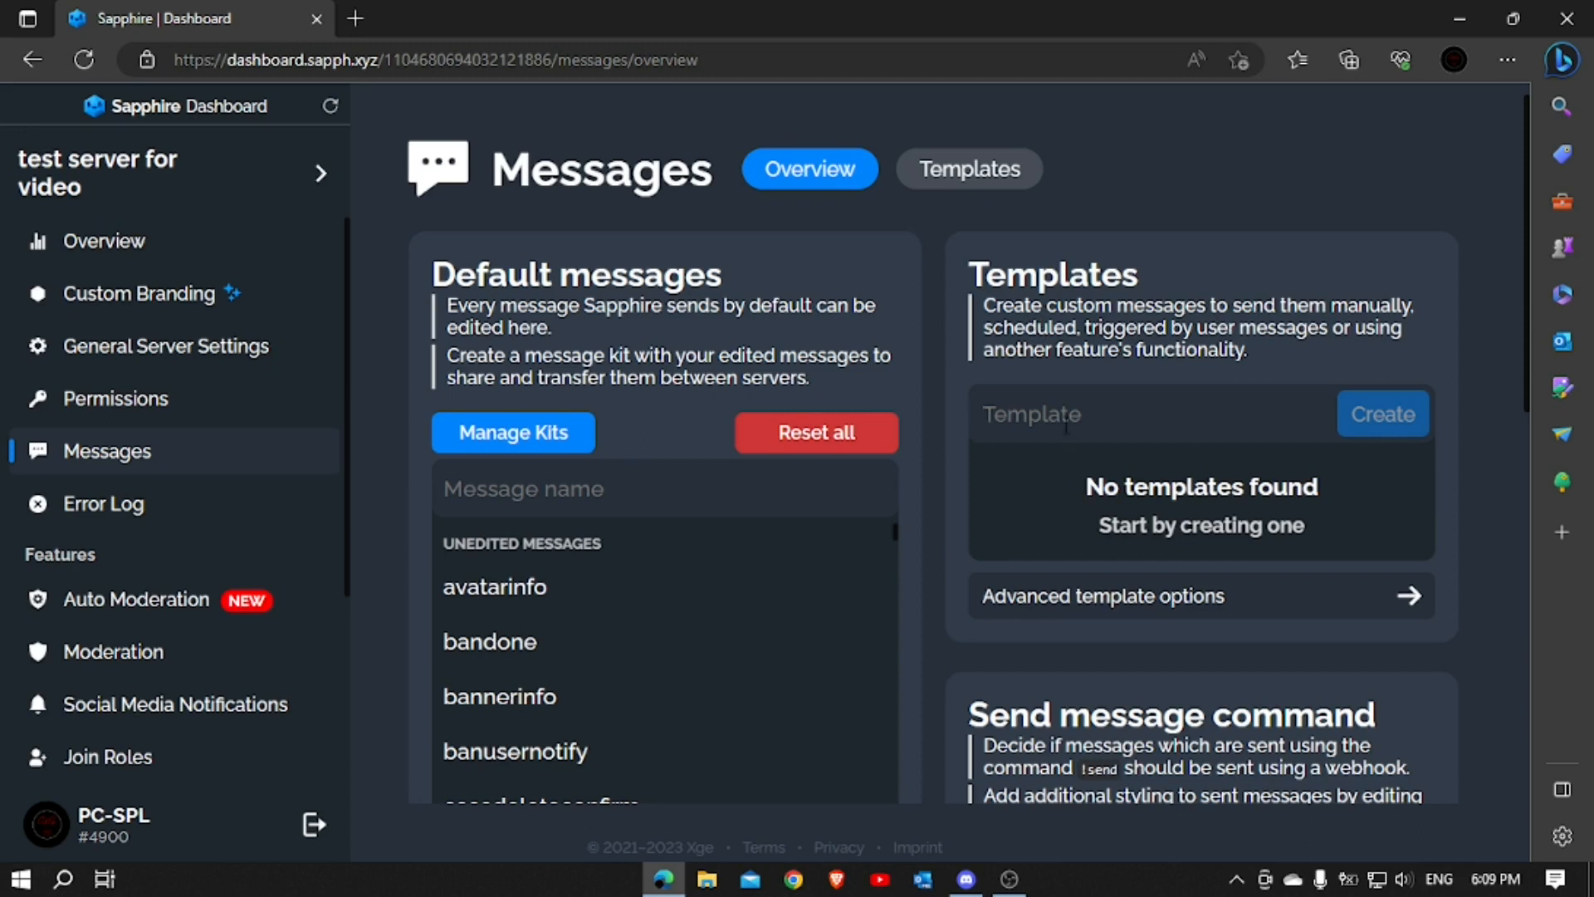
type("ma")
key("BackSpace")
key("BackSpace")
type("main")
key("Return")
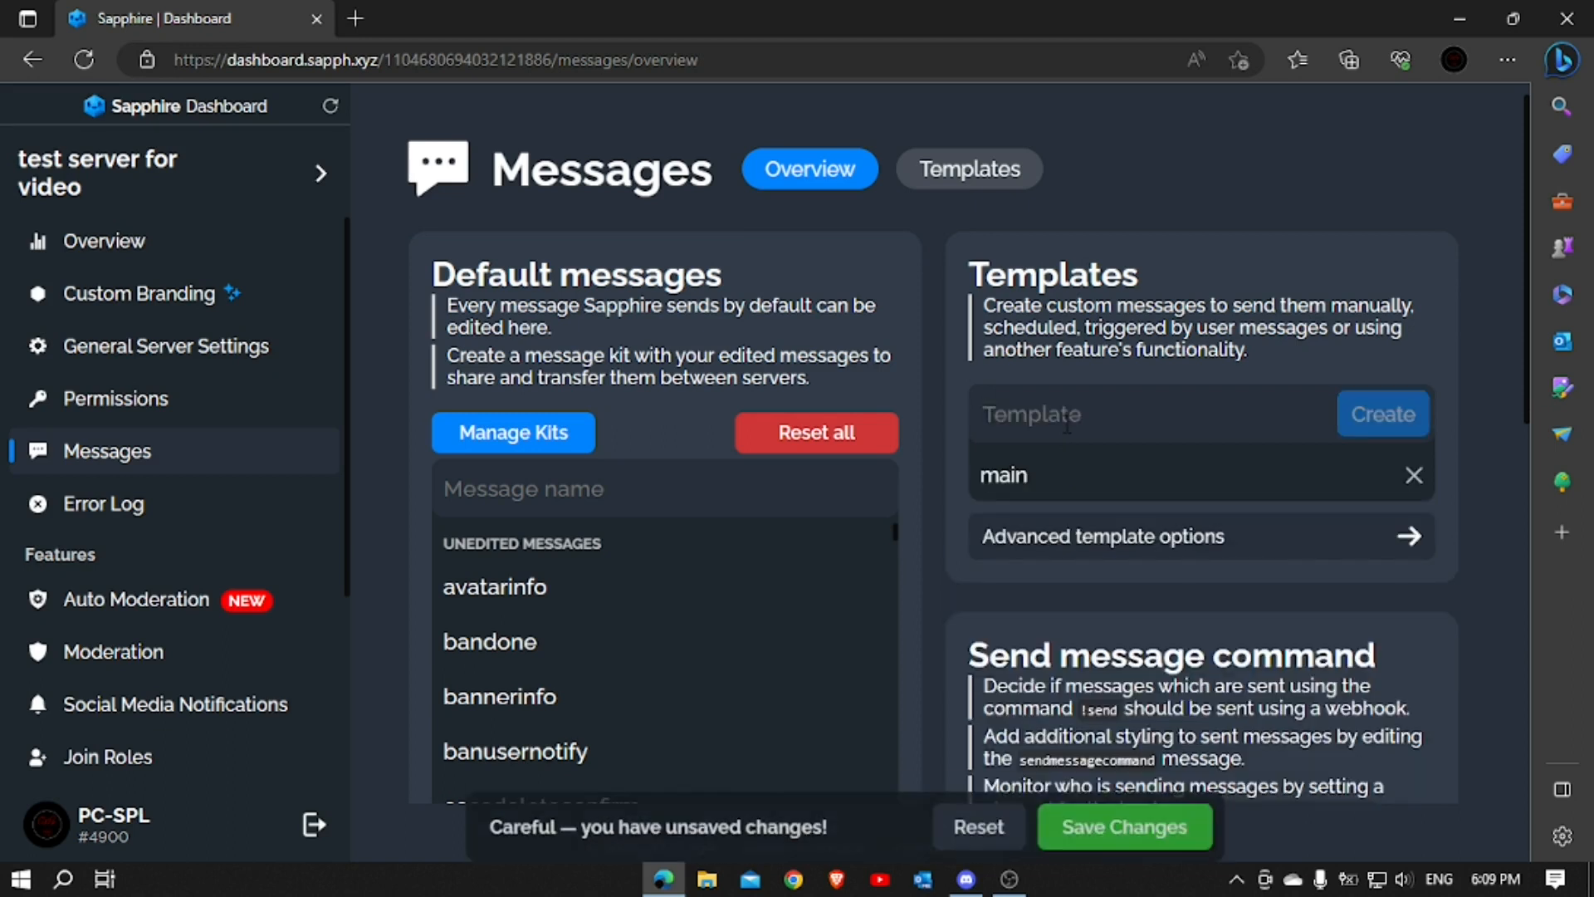
Open the main template for editing, replacing its default content with an empty embed
left_click(1059, 472)
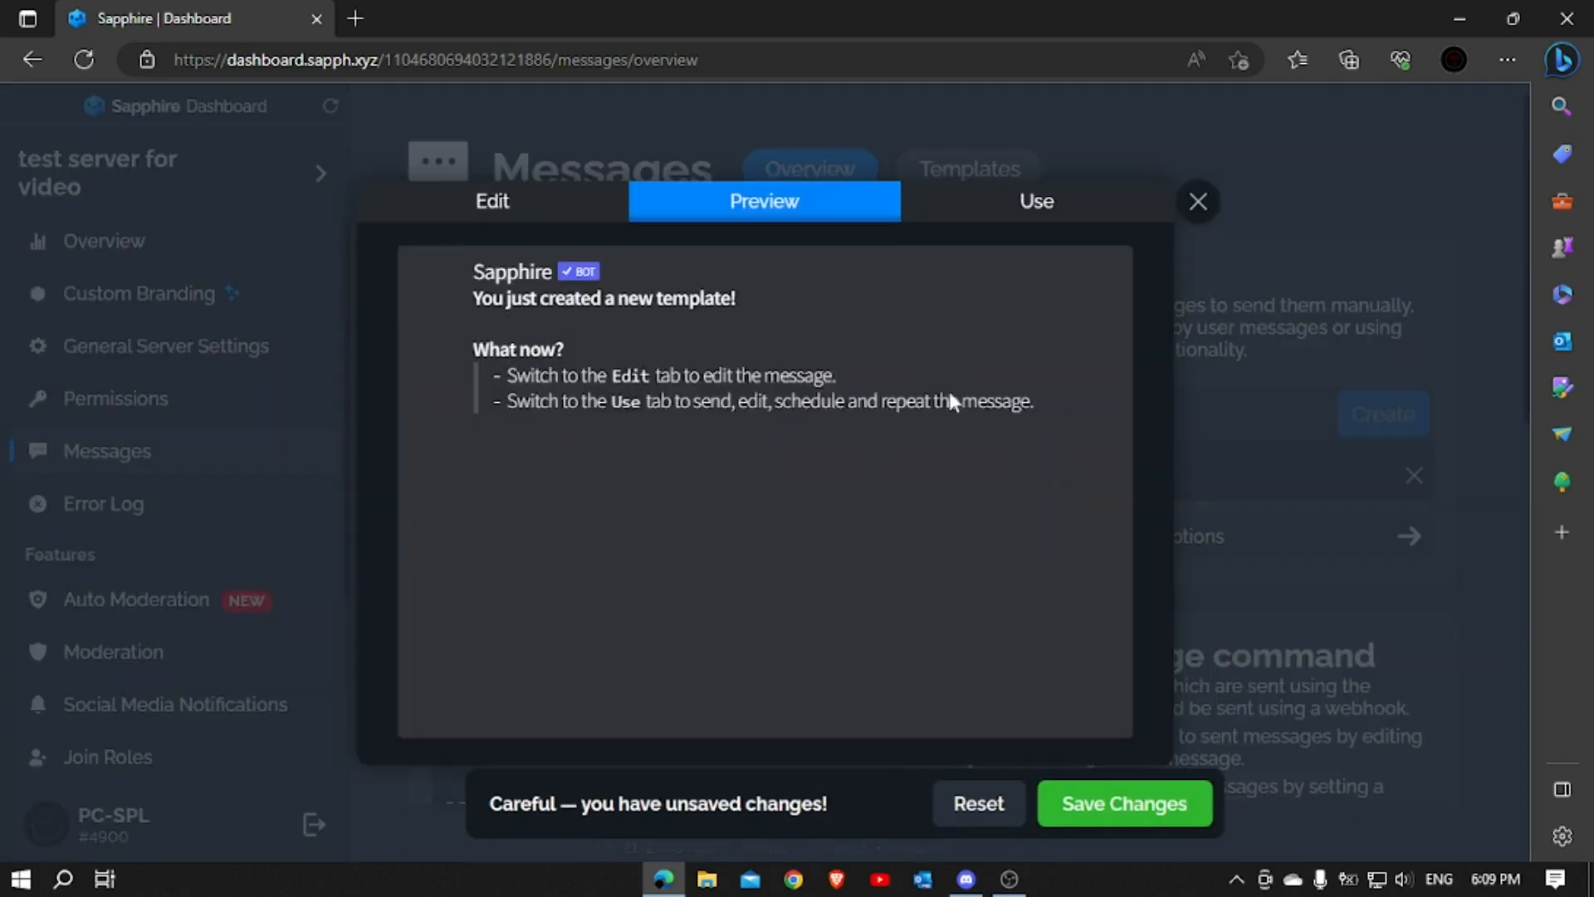
left_click(534, 205)
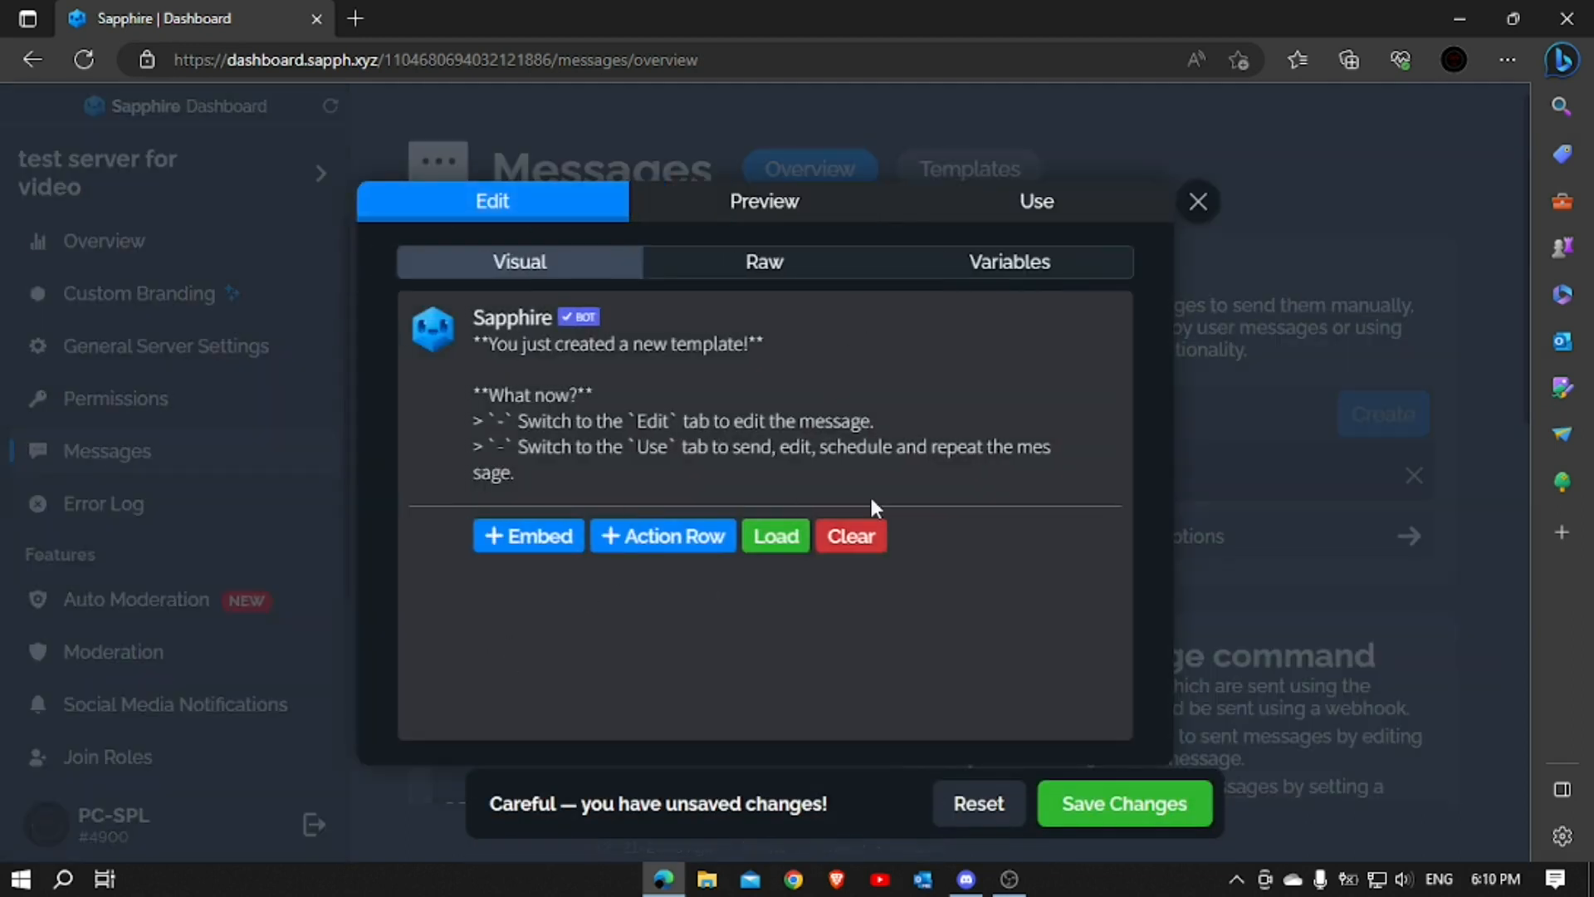
left_click(853, 538)
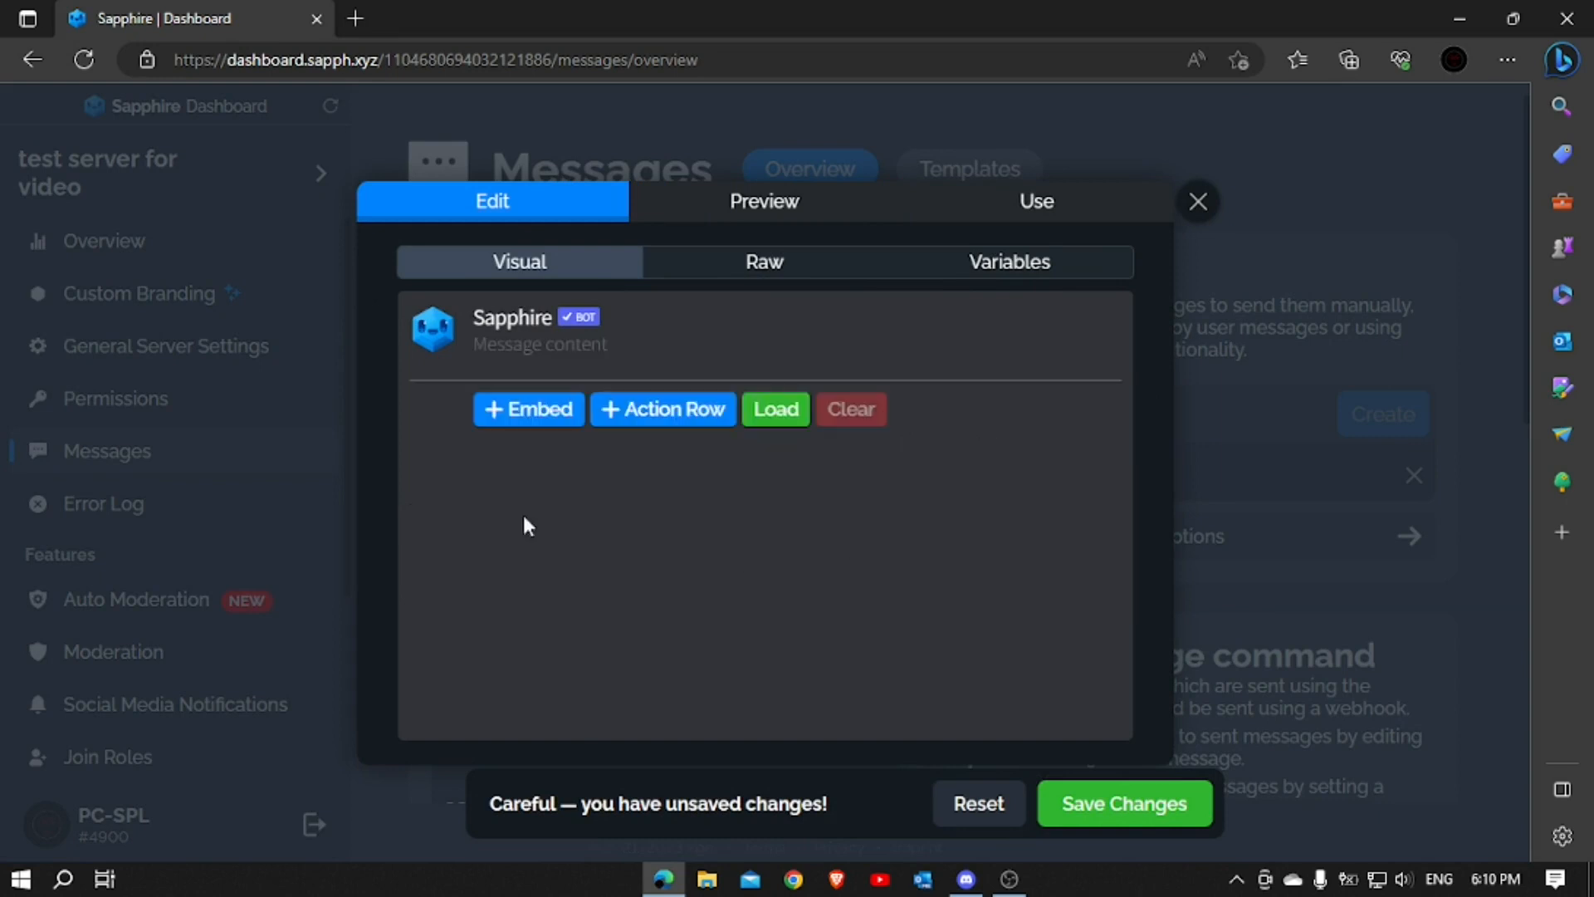
left_click(544, 412)
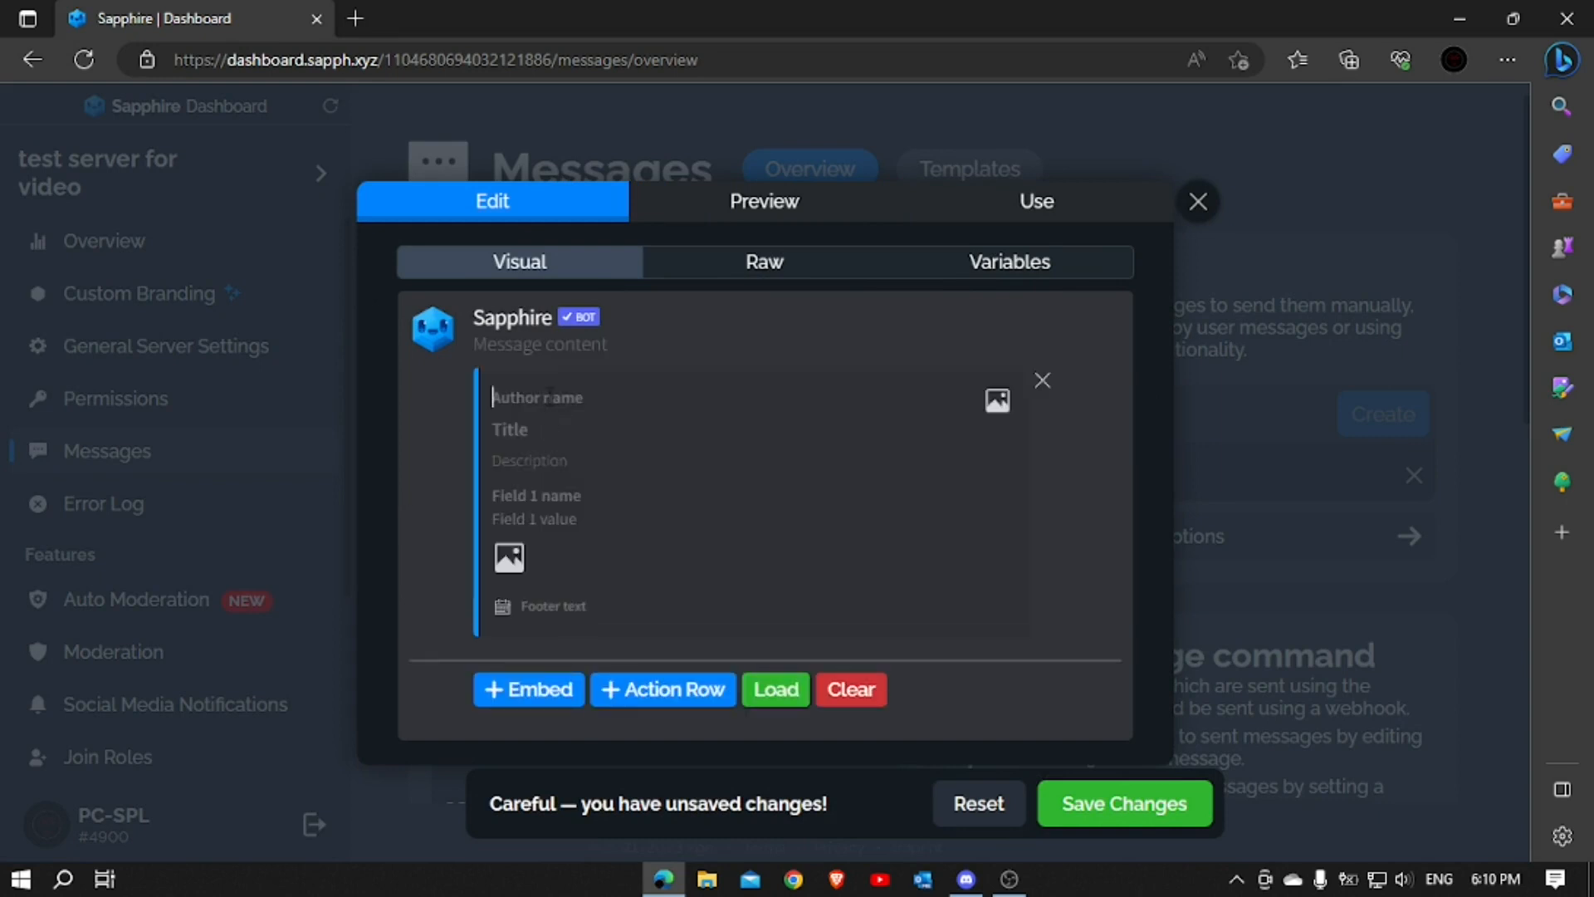
Set the embed's author name to CWS COMPUTER WORKING SYSTEM and its title to TEST SERVER FOR VIDEO
left_click(542, 394)
type("CWS COMPUT")
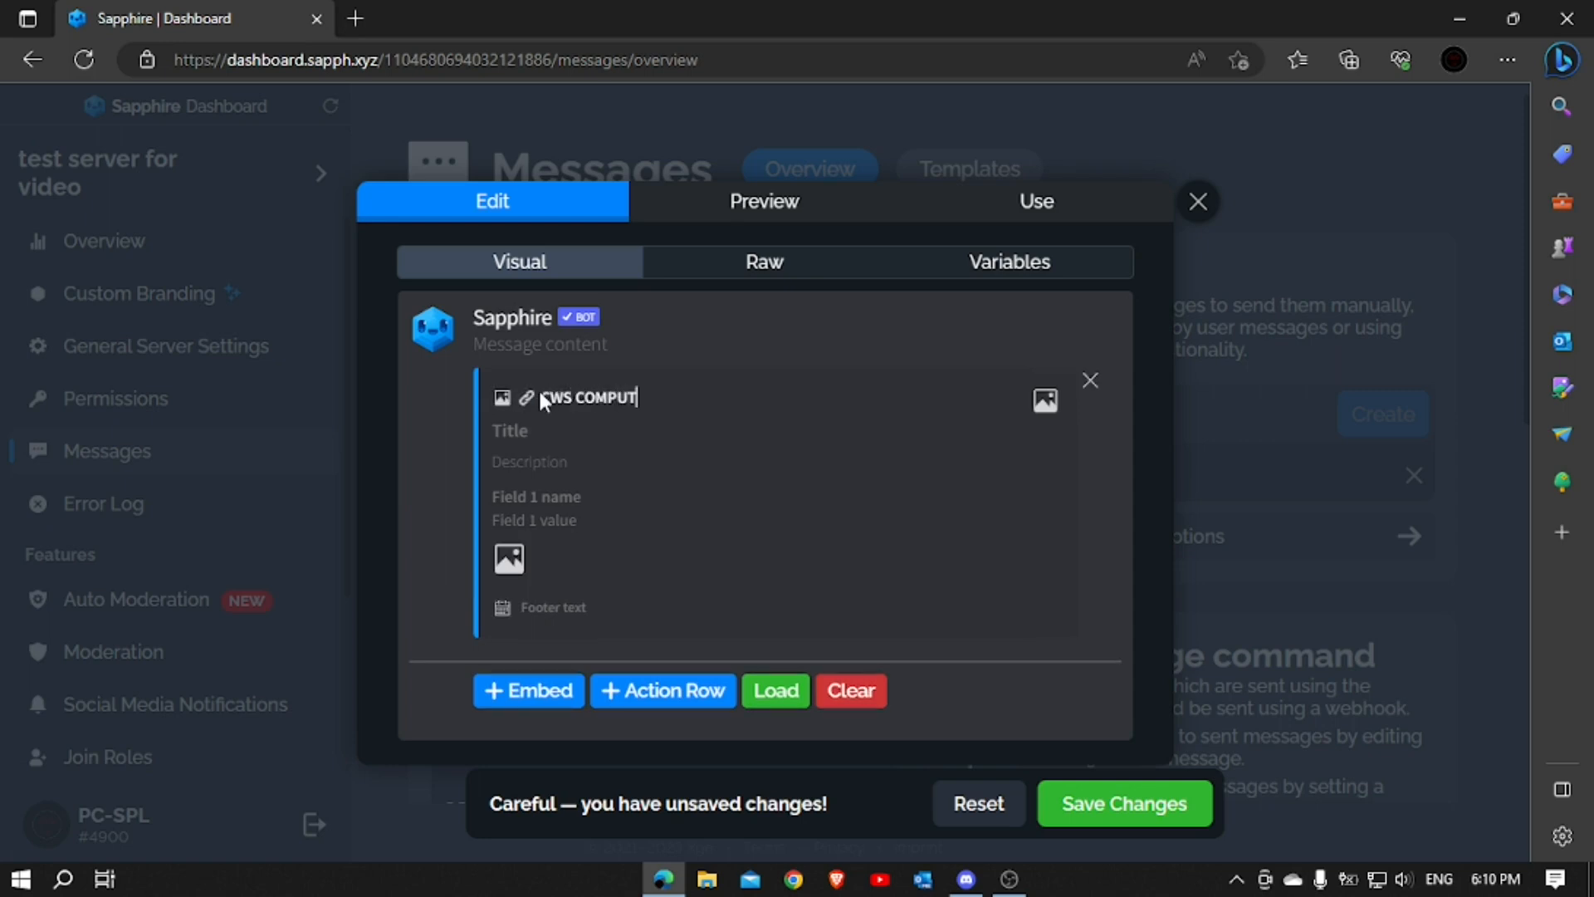
type("ER WORKING ")
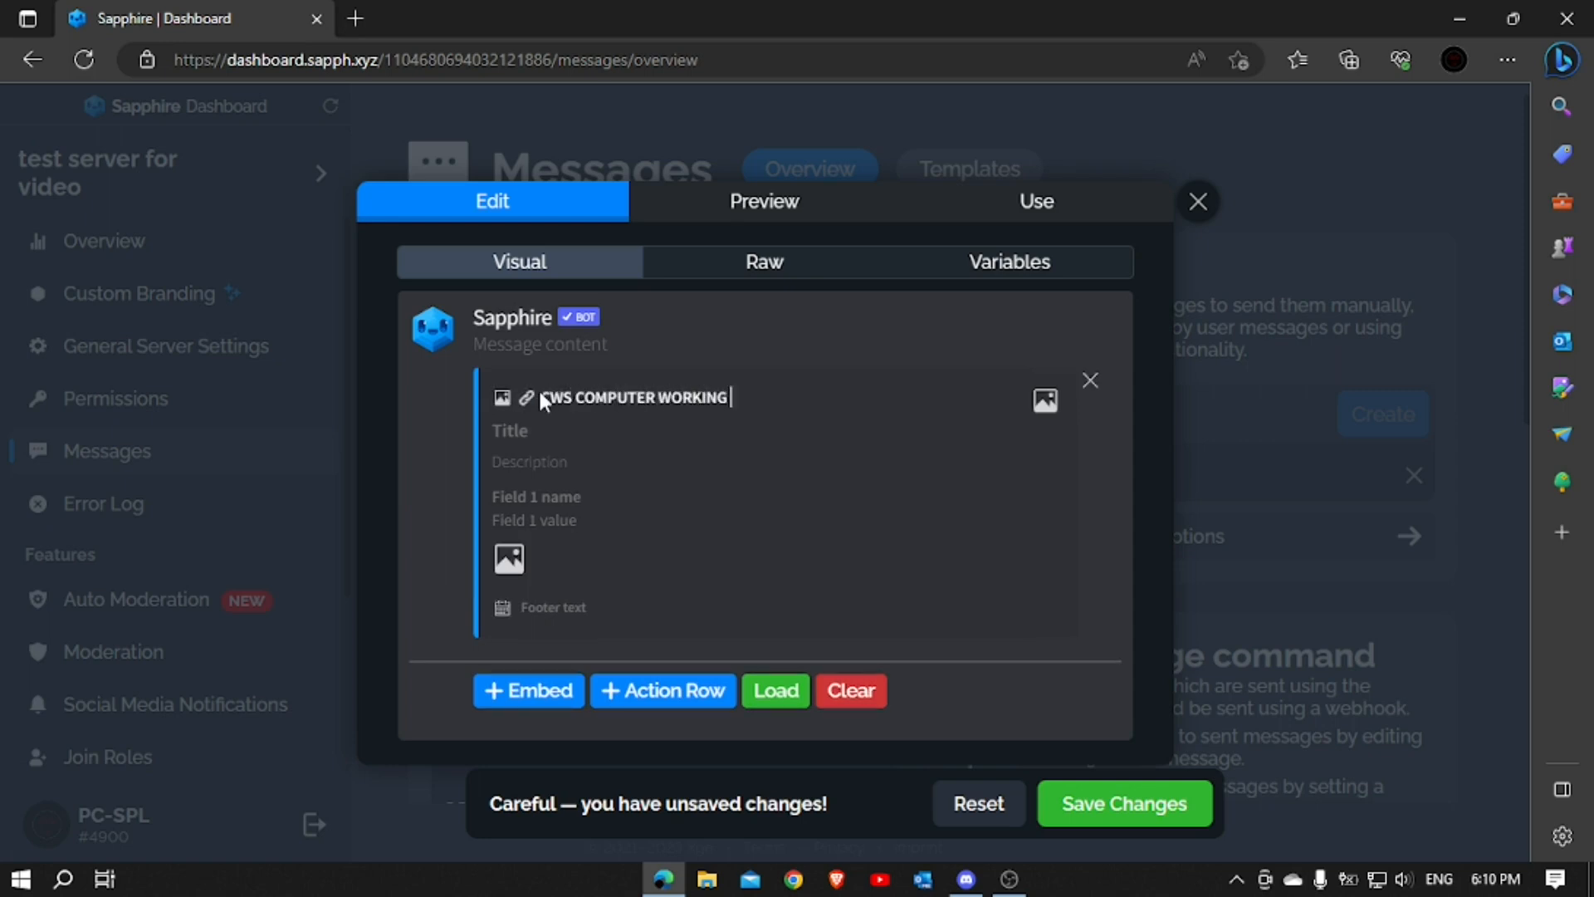
type("SYSTEM")
left_click(556, 423)
type("TEST")
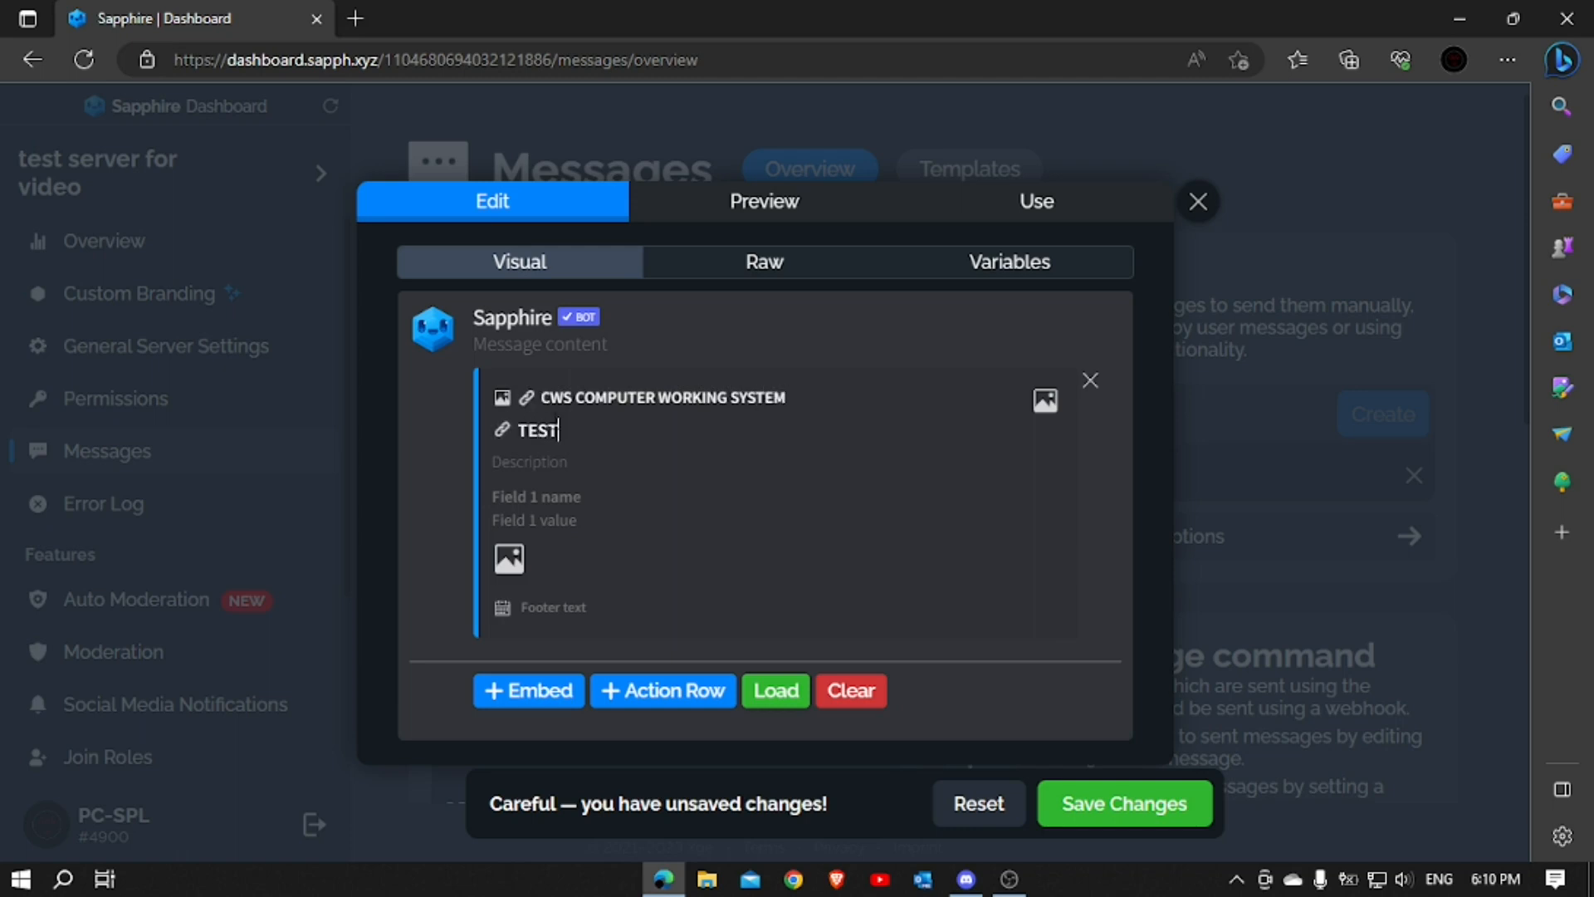
type(" SERVER FOR VIDEO")
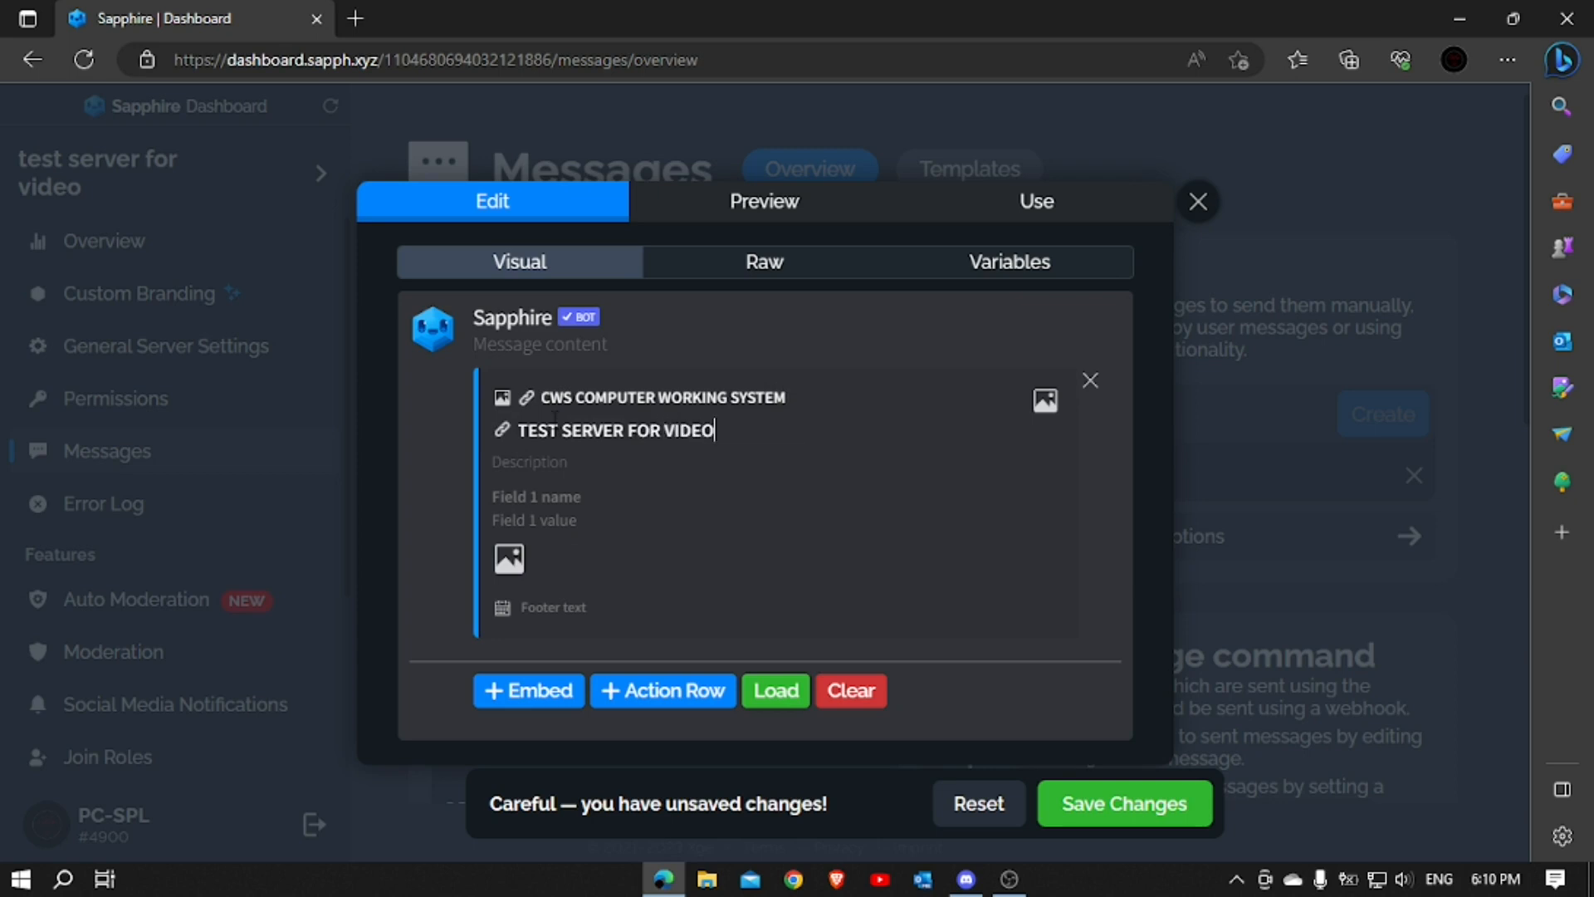
Copy the embed's title text TEST SERVER FOR VIDEO into its description and save the template changes
left_click(528, 470)
left_click_drag(815, 427, 279, 432)
left_click(278, 431)
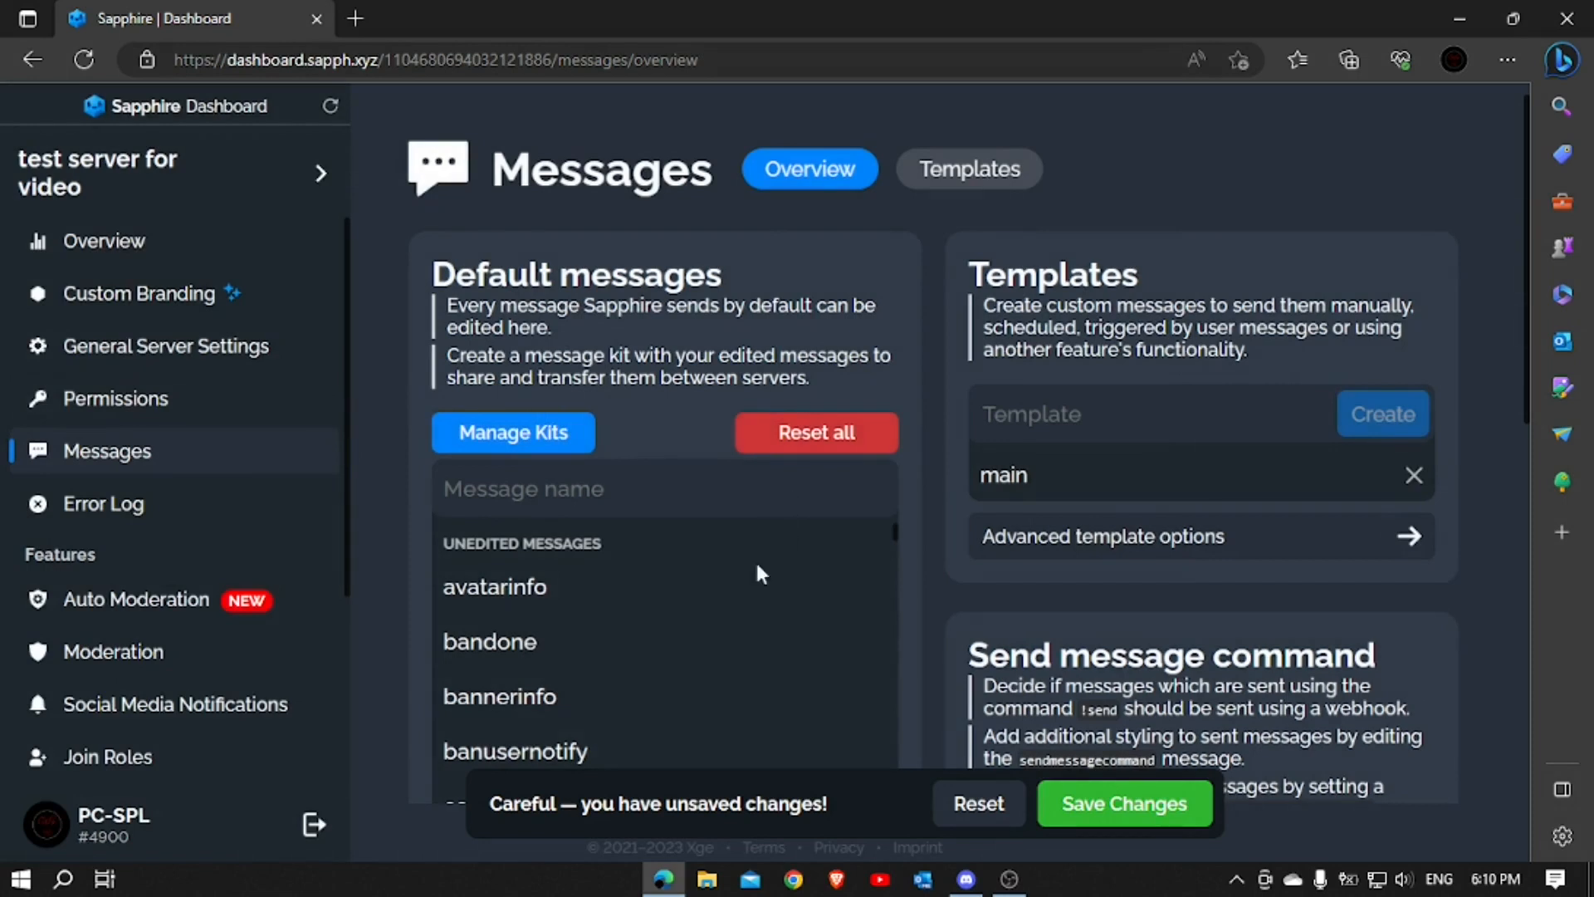
left_click(1065, 481)
left_click(591, 203)
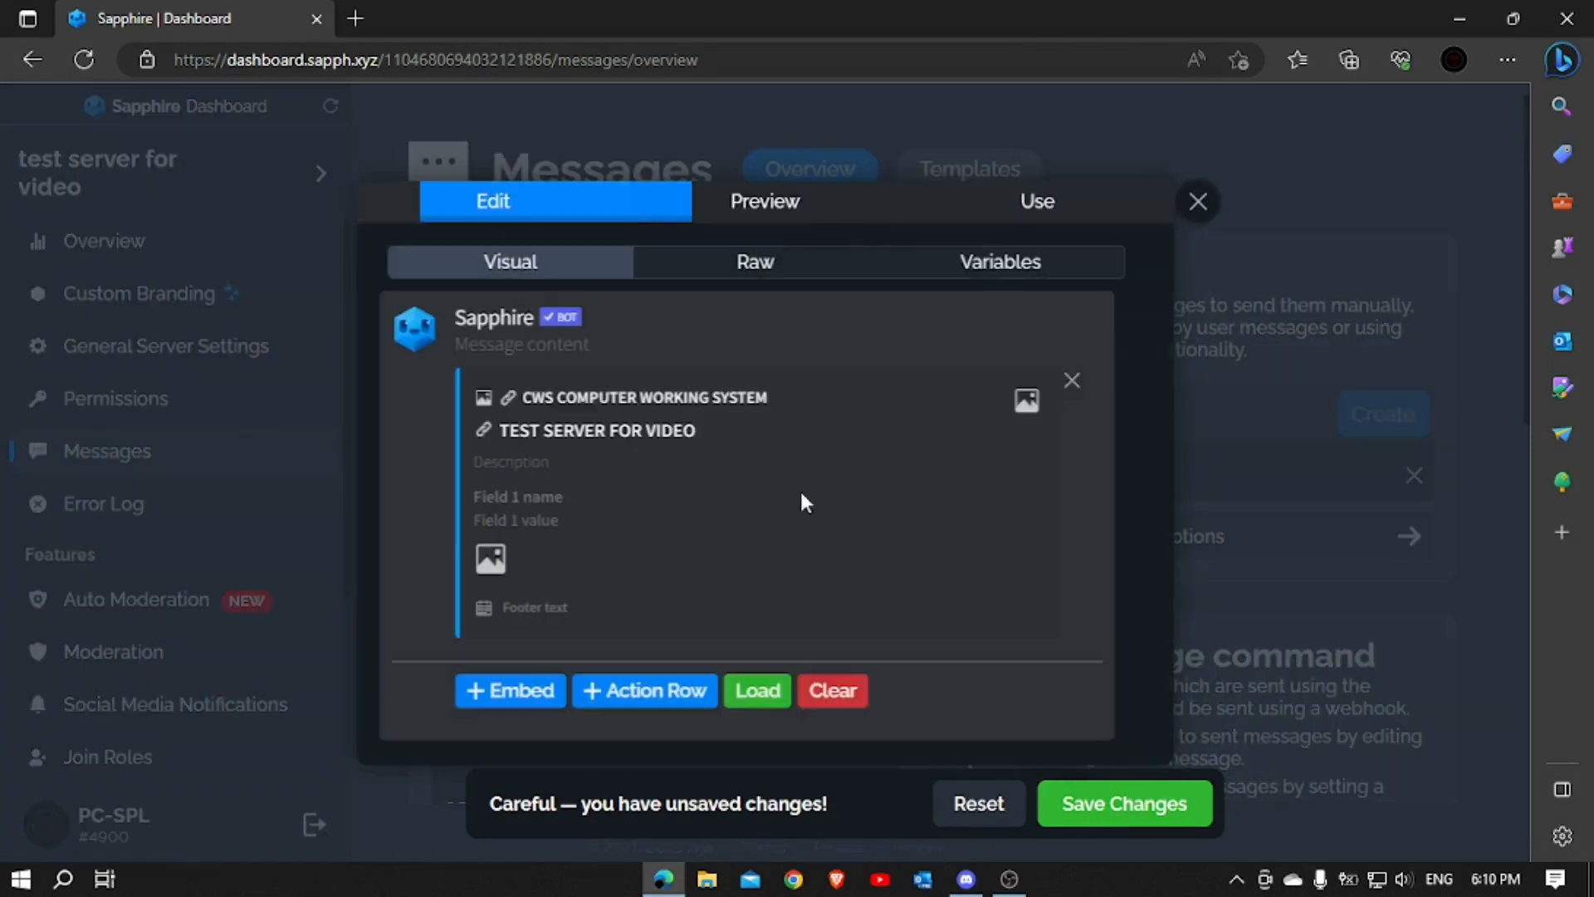
left_click_drag(741, 425, 362, 449)
key("ctrl+c")
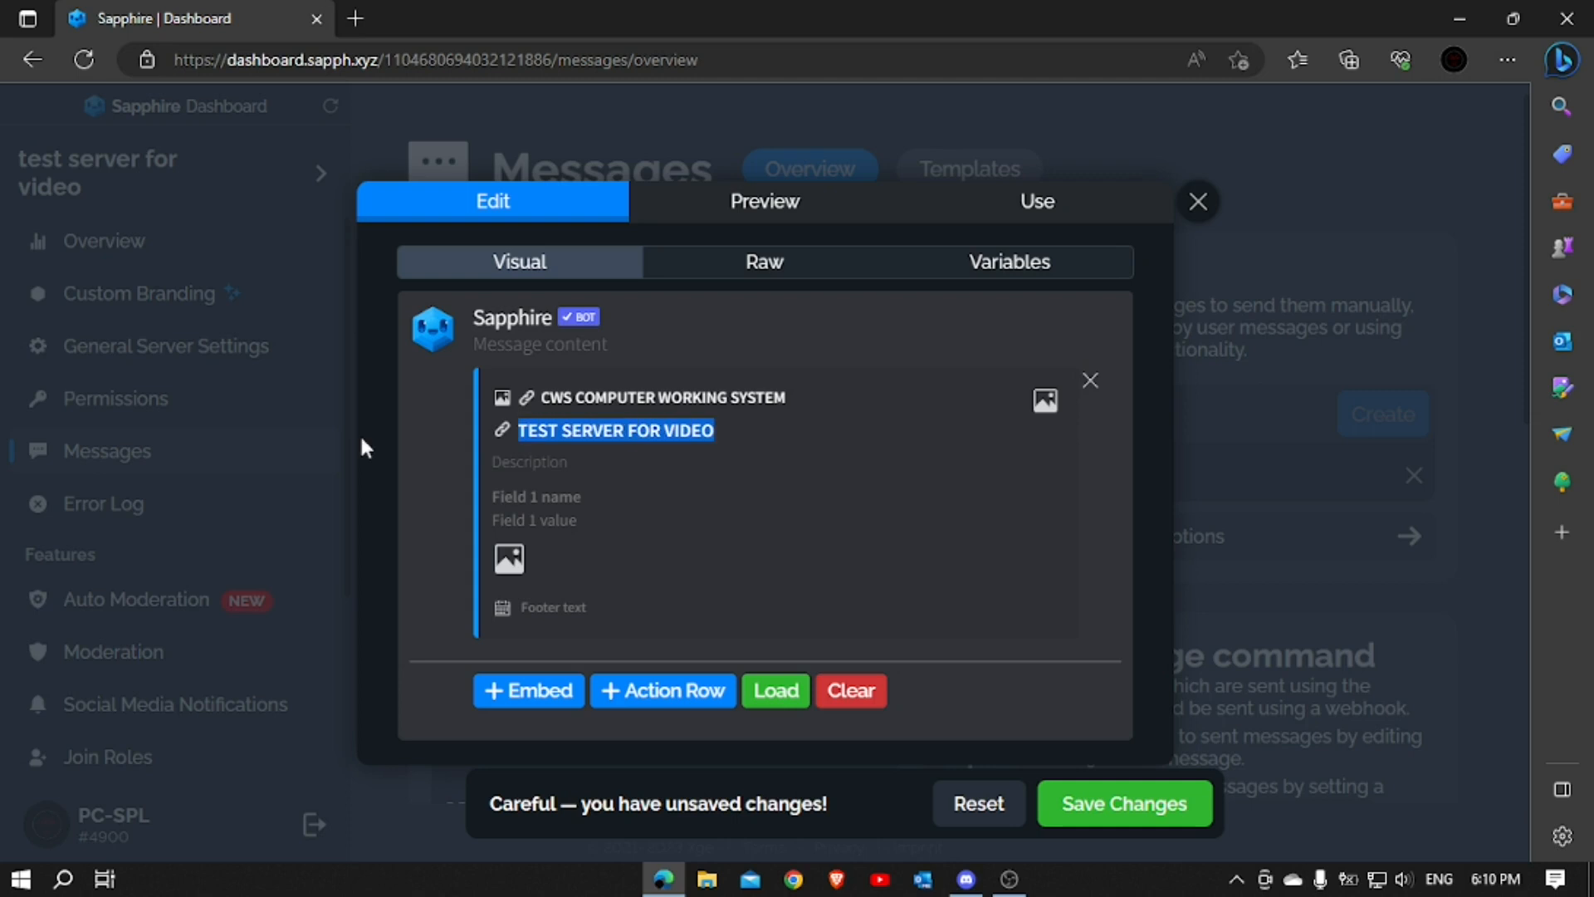
left_click(527, 463)
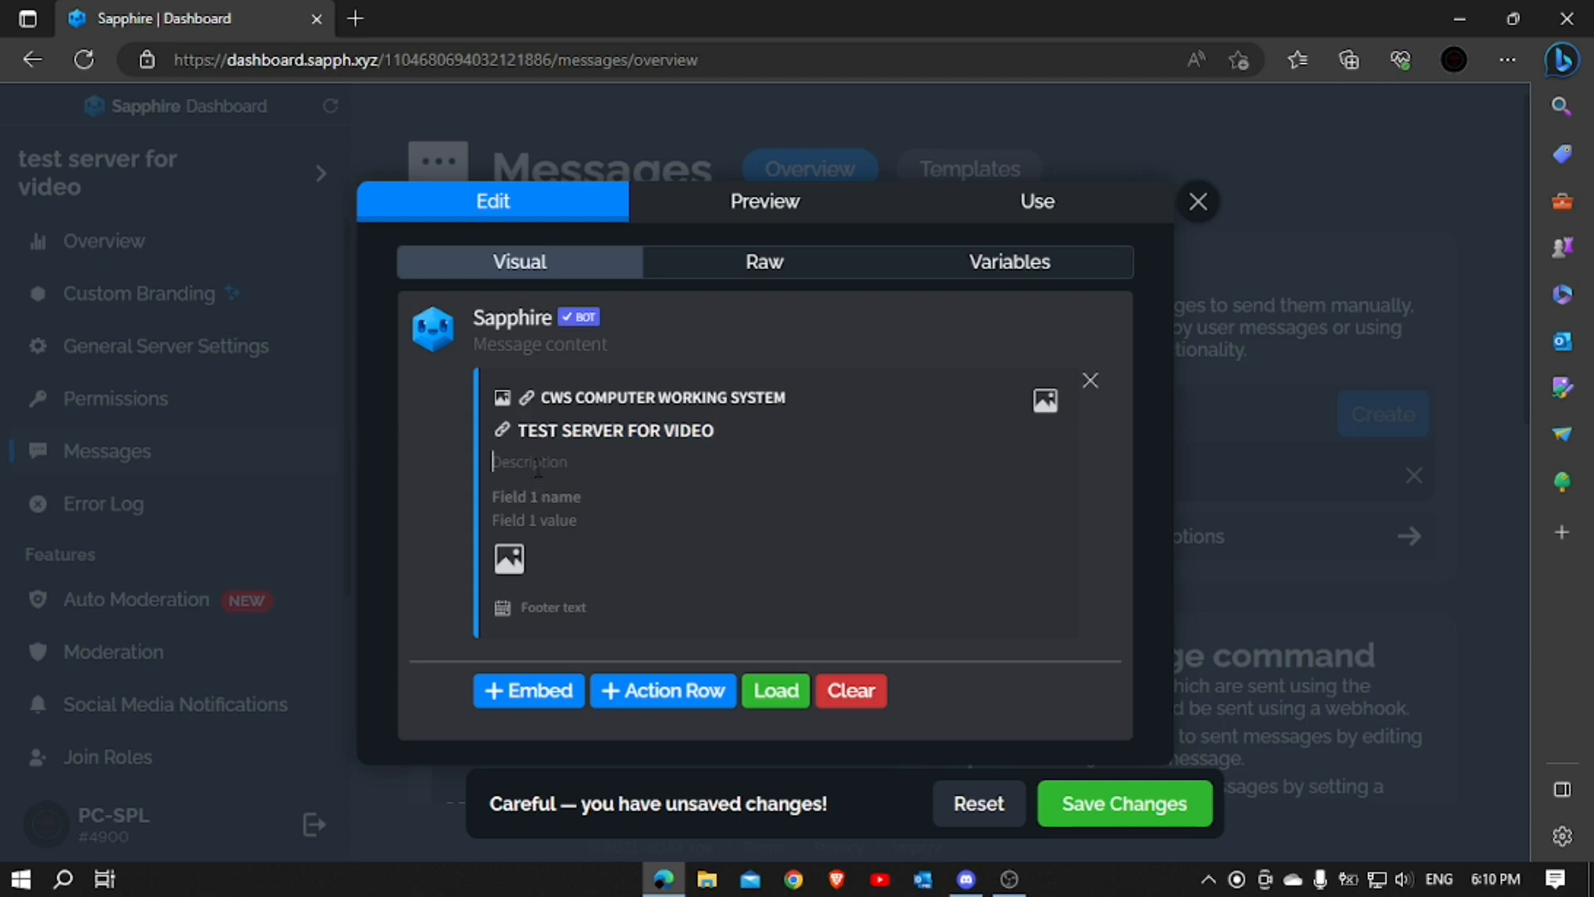
key("ctrl+v")
left_click(1094, 811)
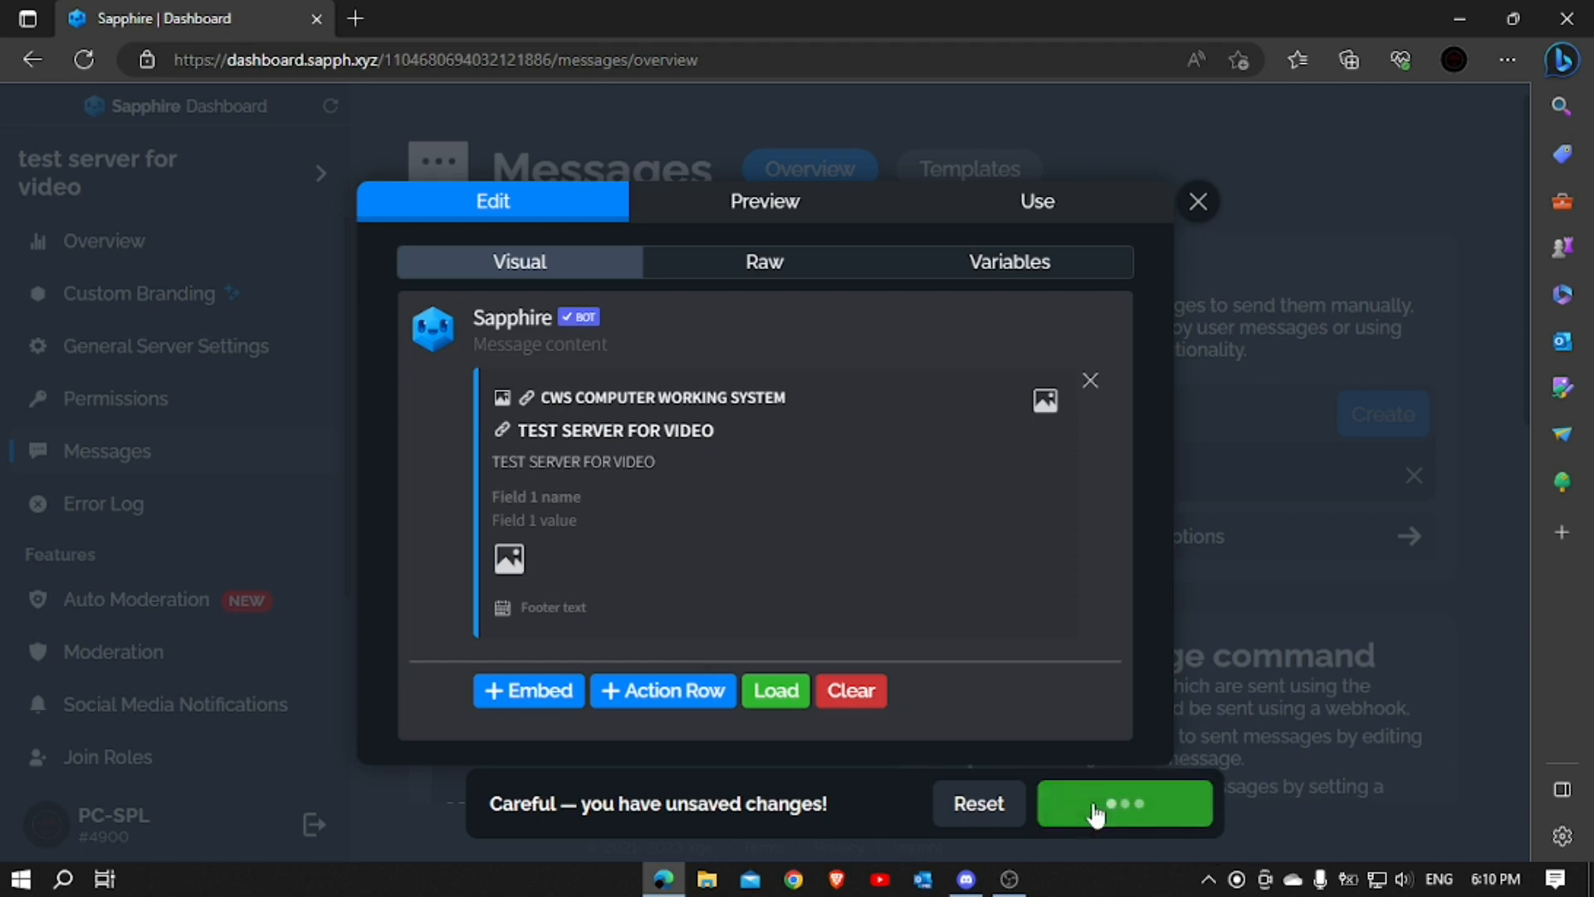
Look for the read-me channel among the destinations for sending the main template
left_click(1006, 220)
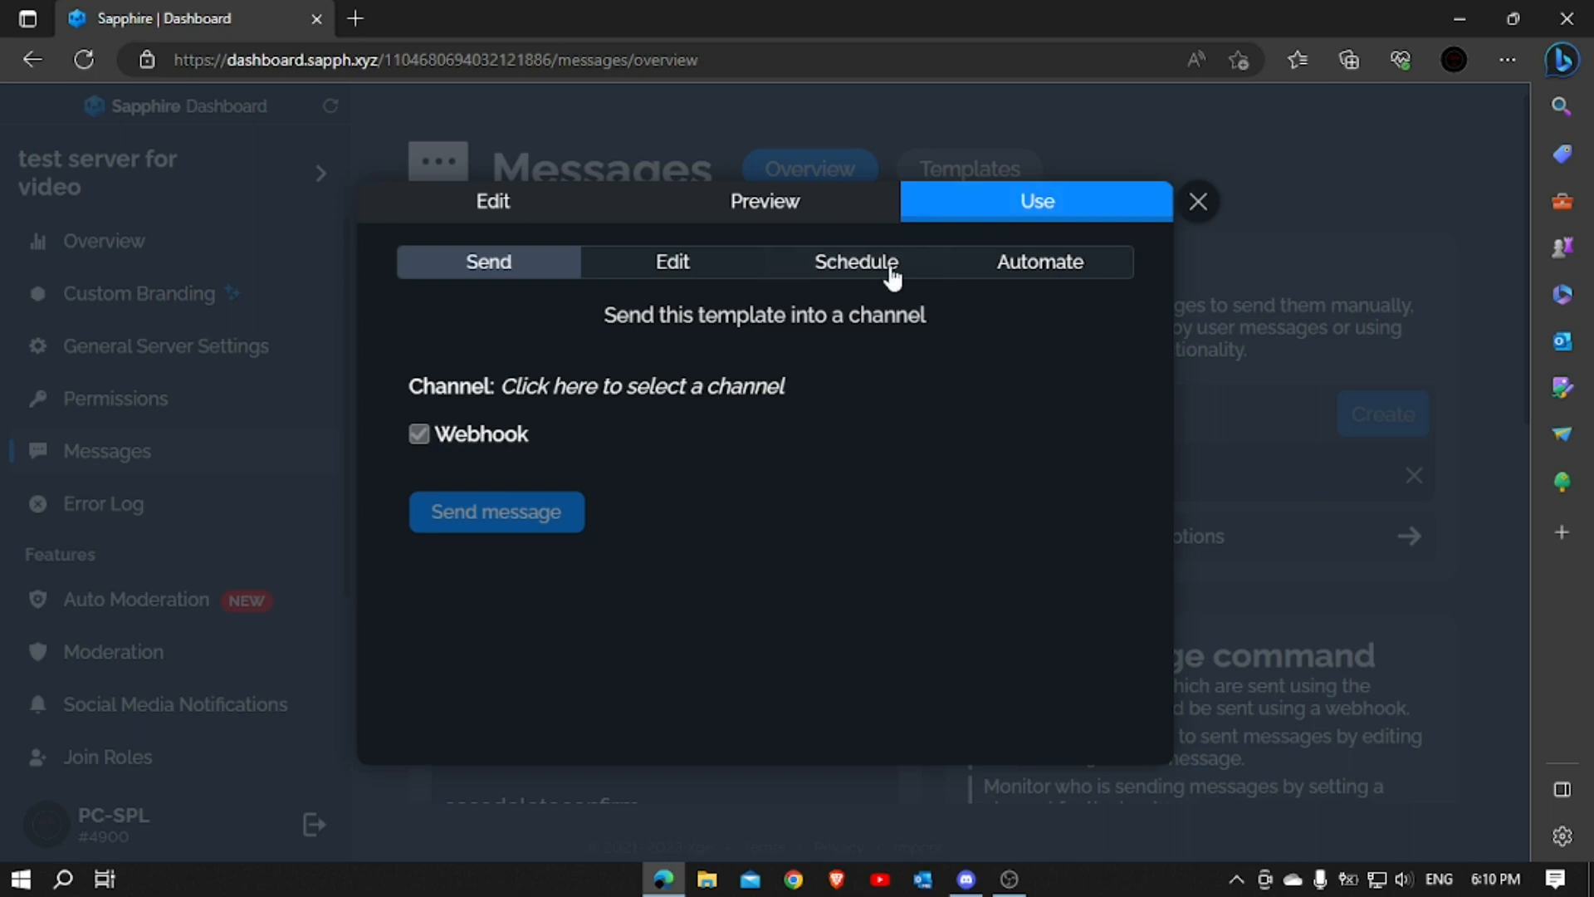
left_click(765, 390)
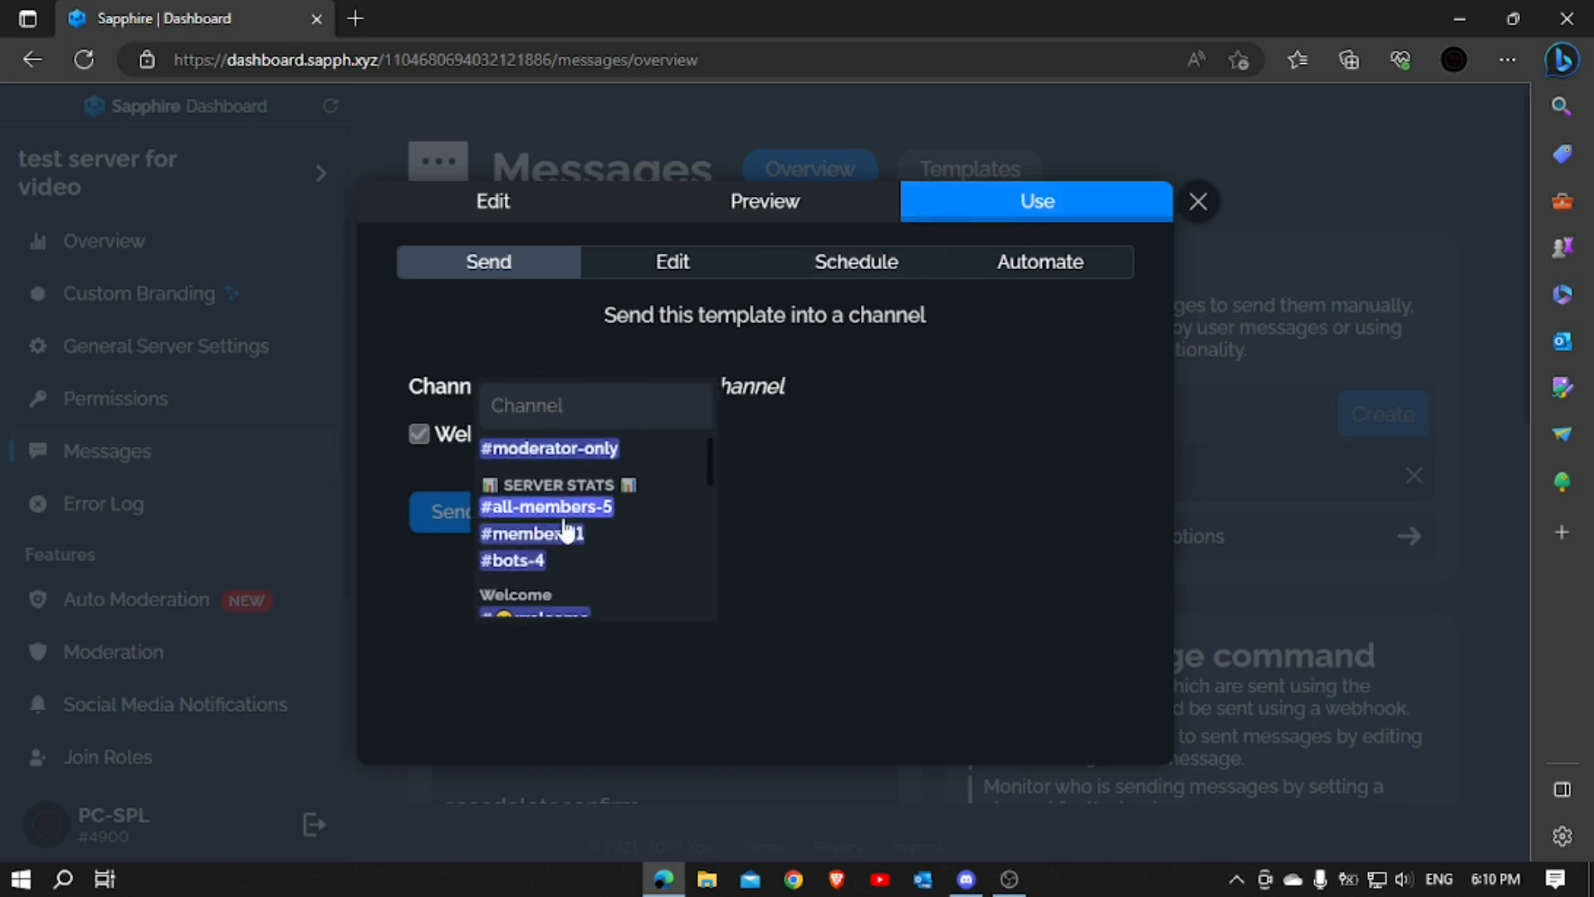
scroll(581, 535, "down", 2)
scroll(591, 539, "down", 5)
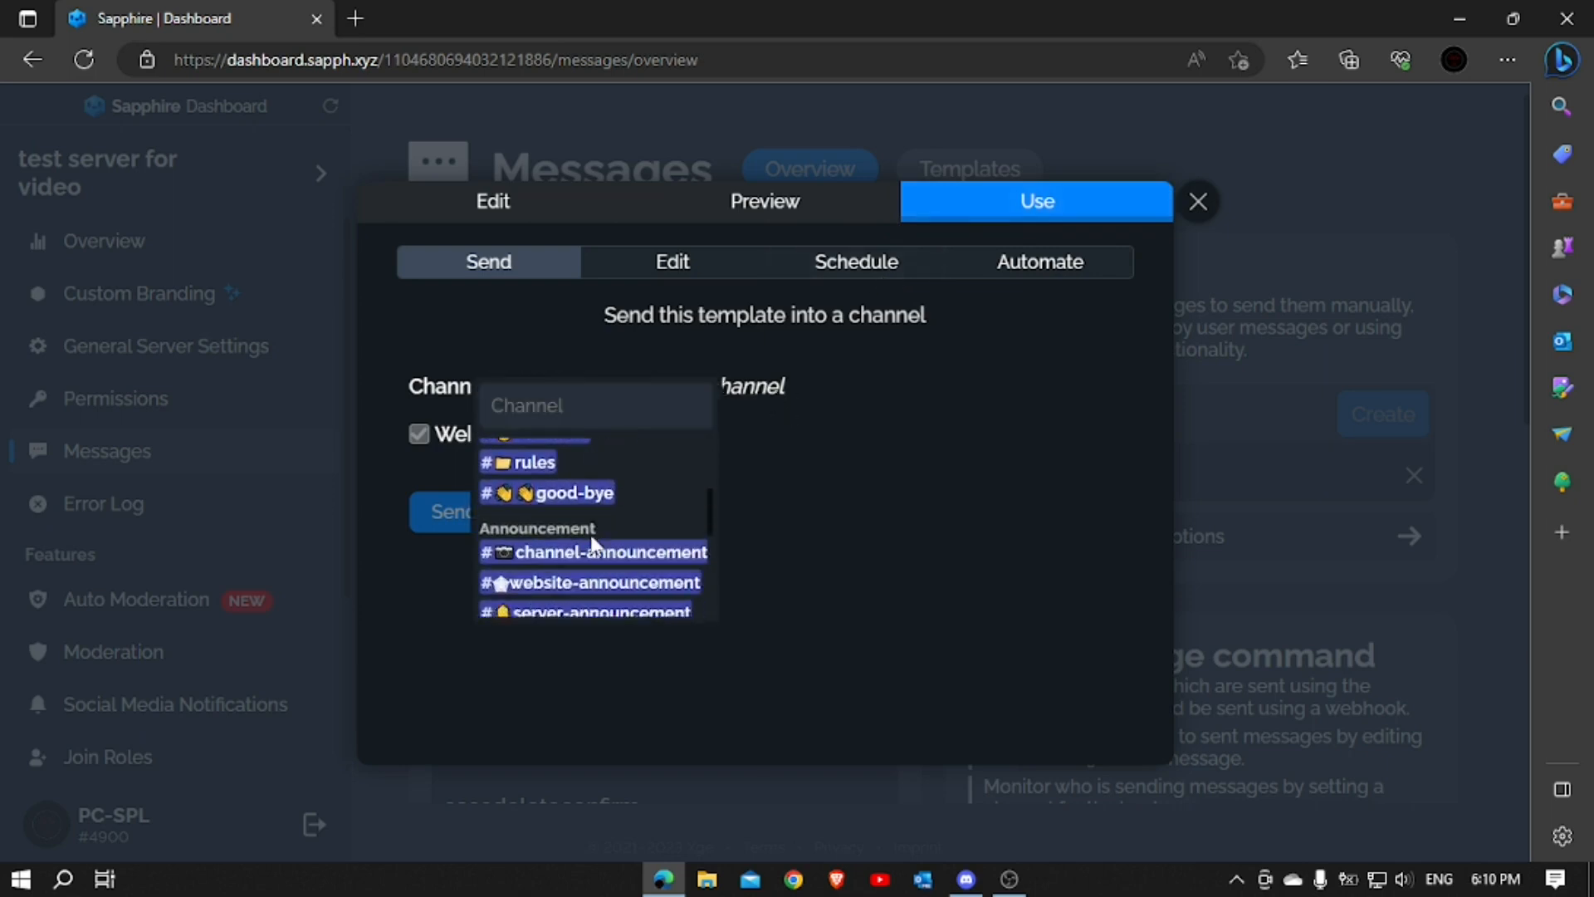
left_click(1061, 380)
left_click(1223, 190)
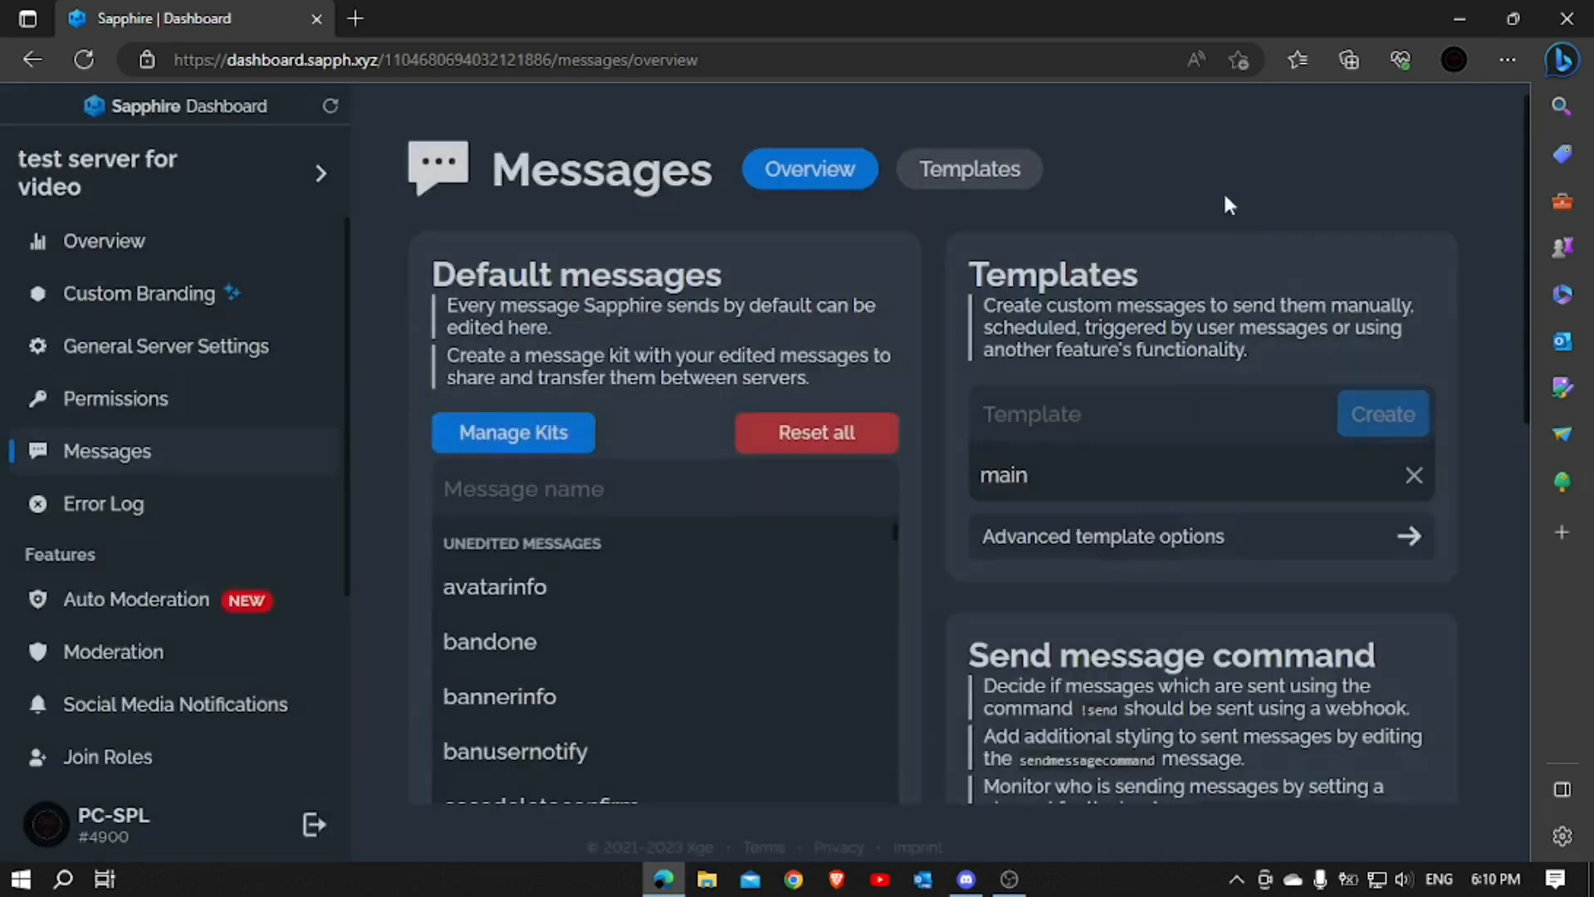
left_click(1113, 470)
left_click(1035, 205)
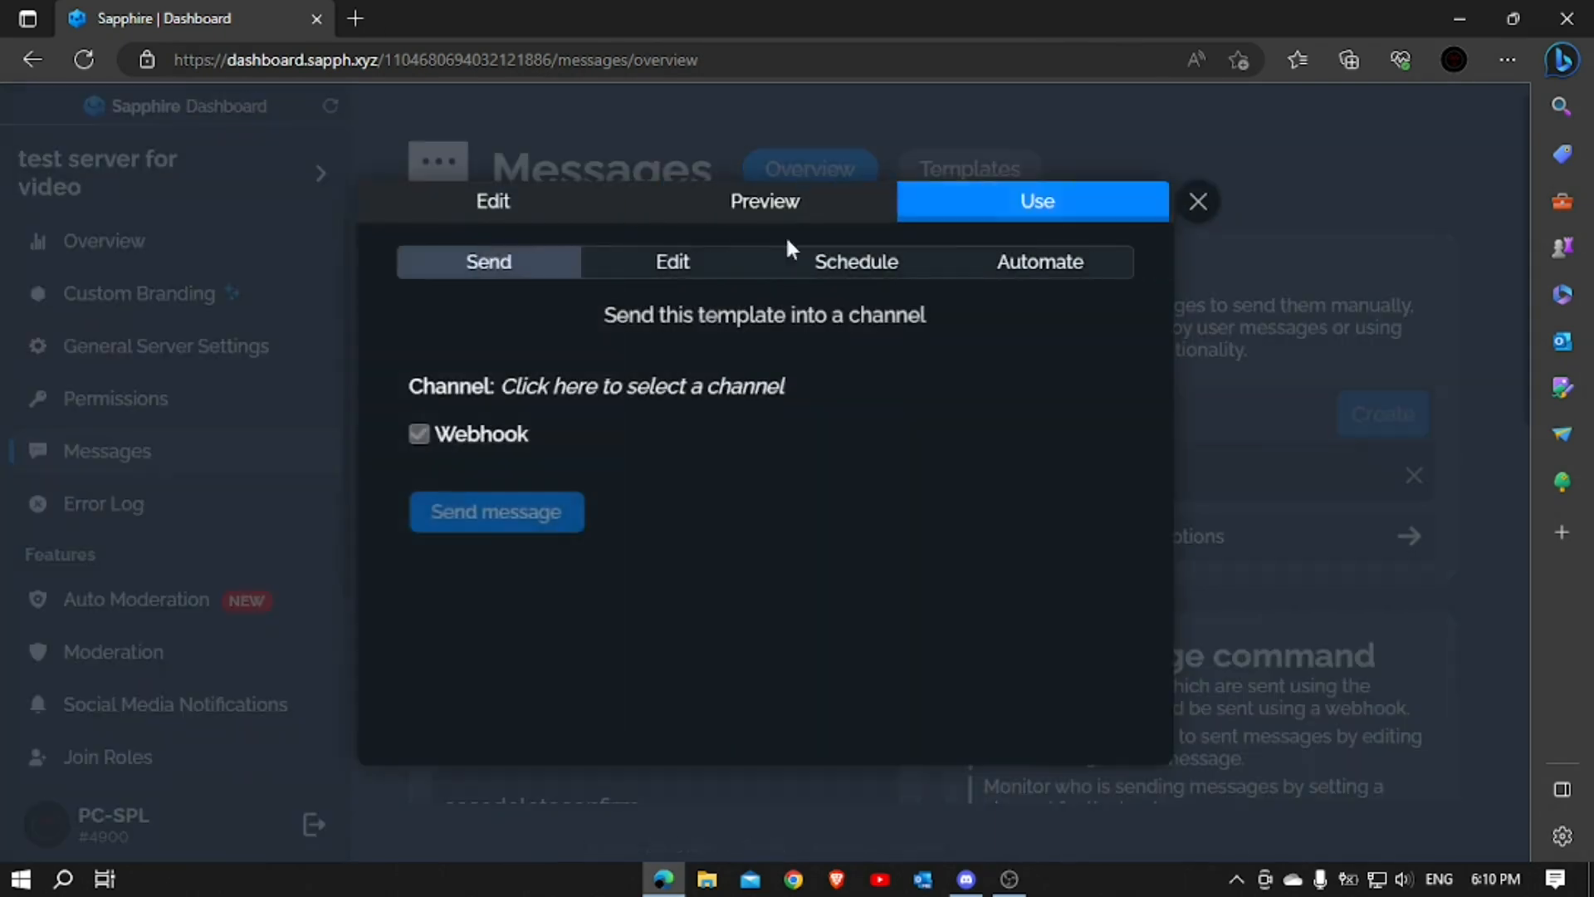
left_click(675, 397)
scroll(624, 498, "down", 8)
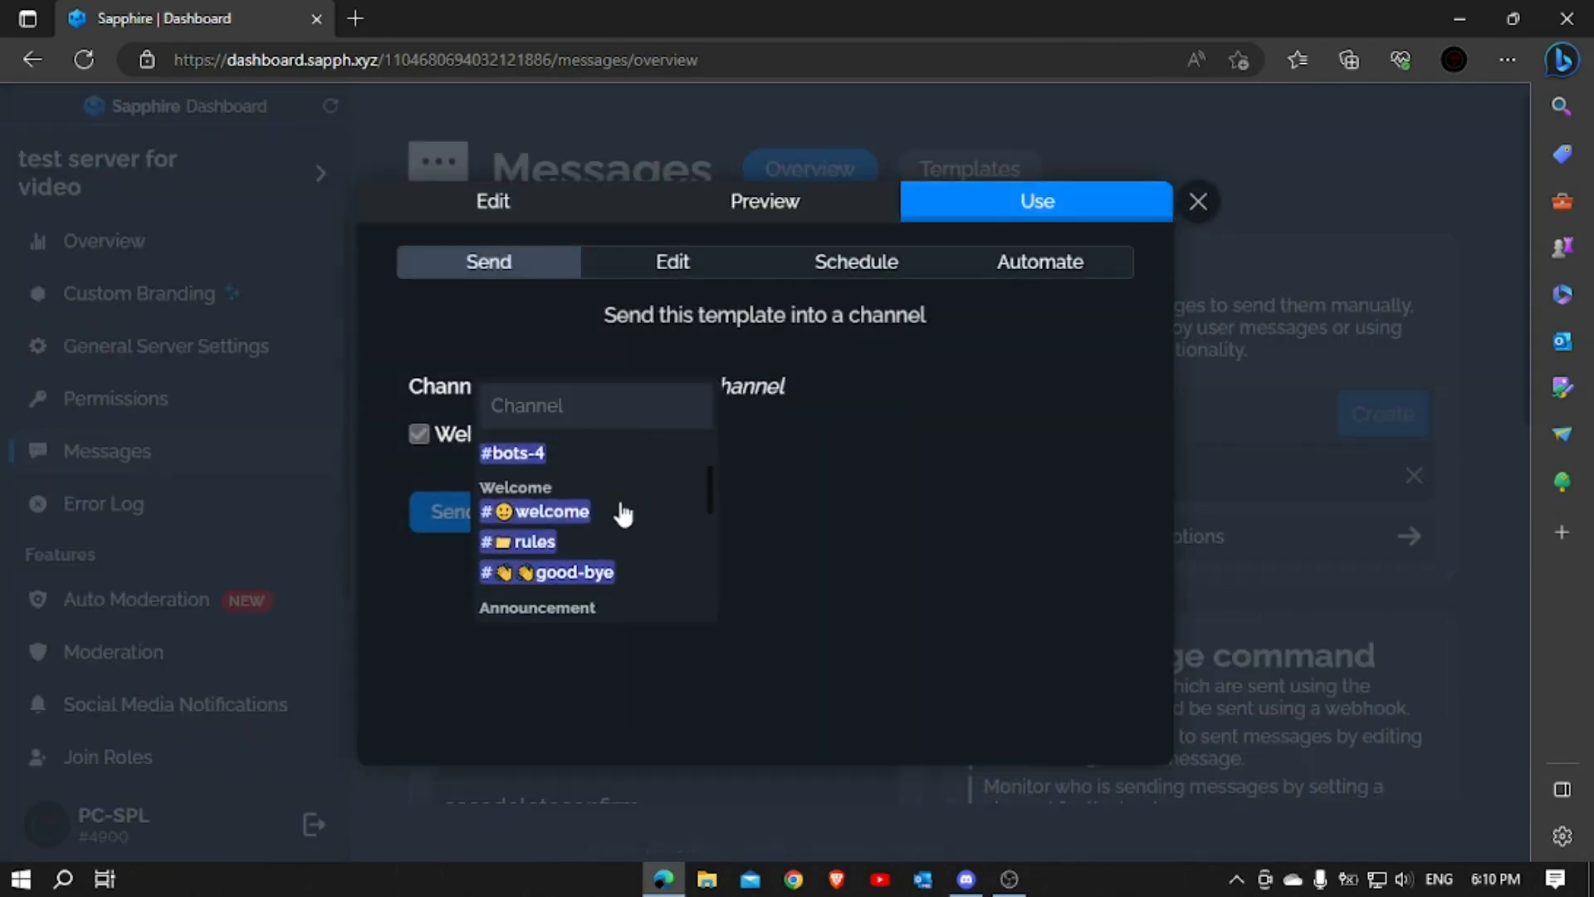
scroll(624, 499, "up", 8)
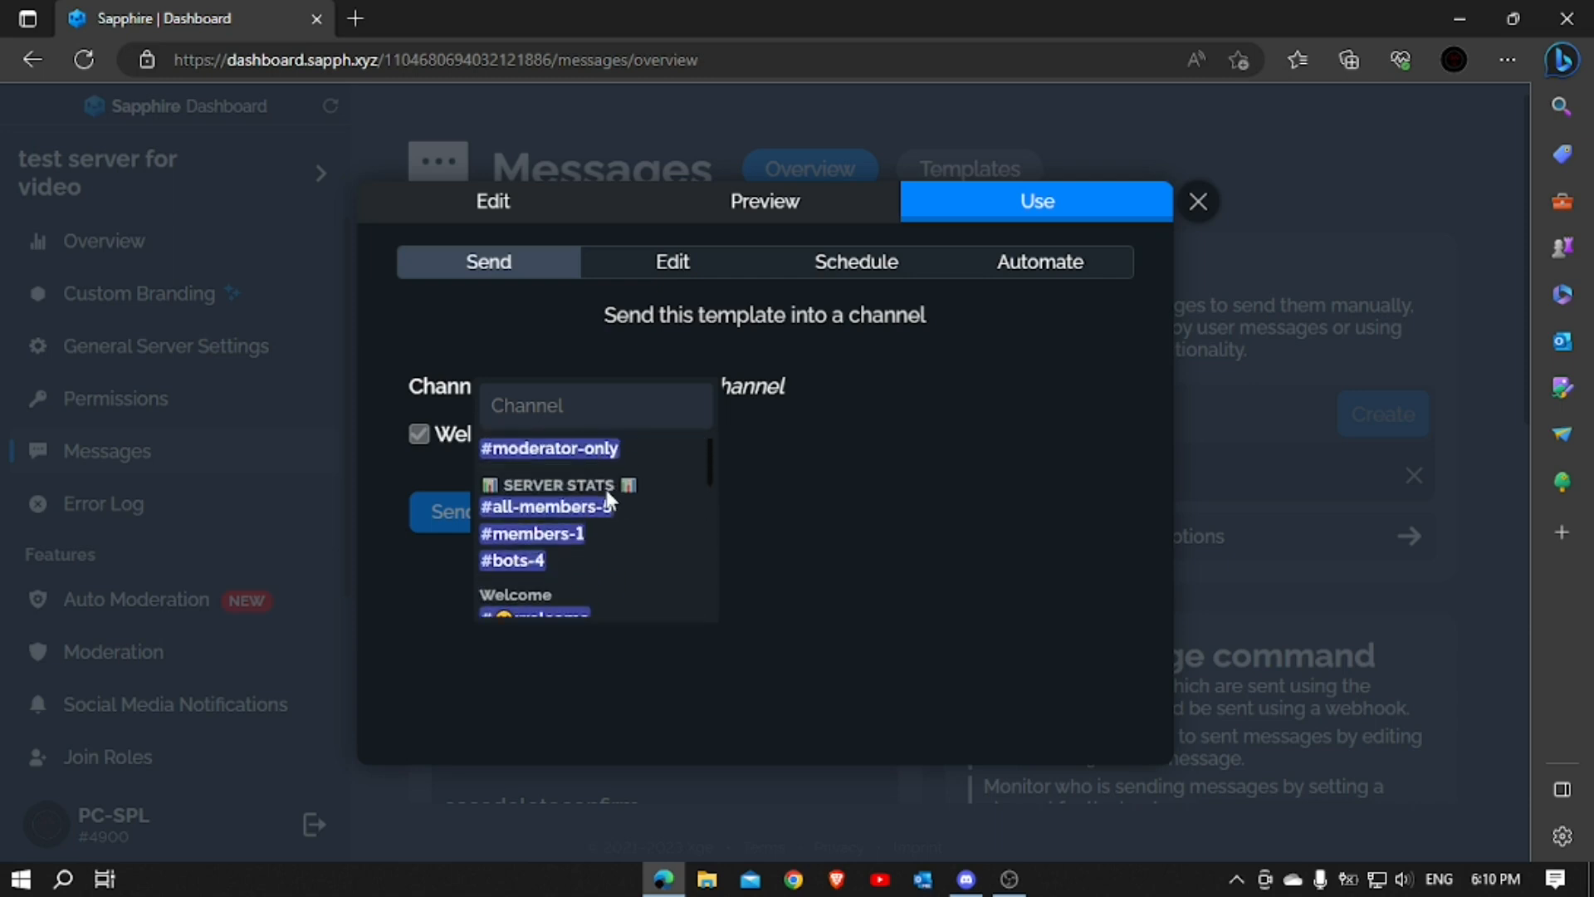
left_click(1198, 202)
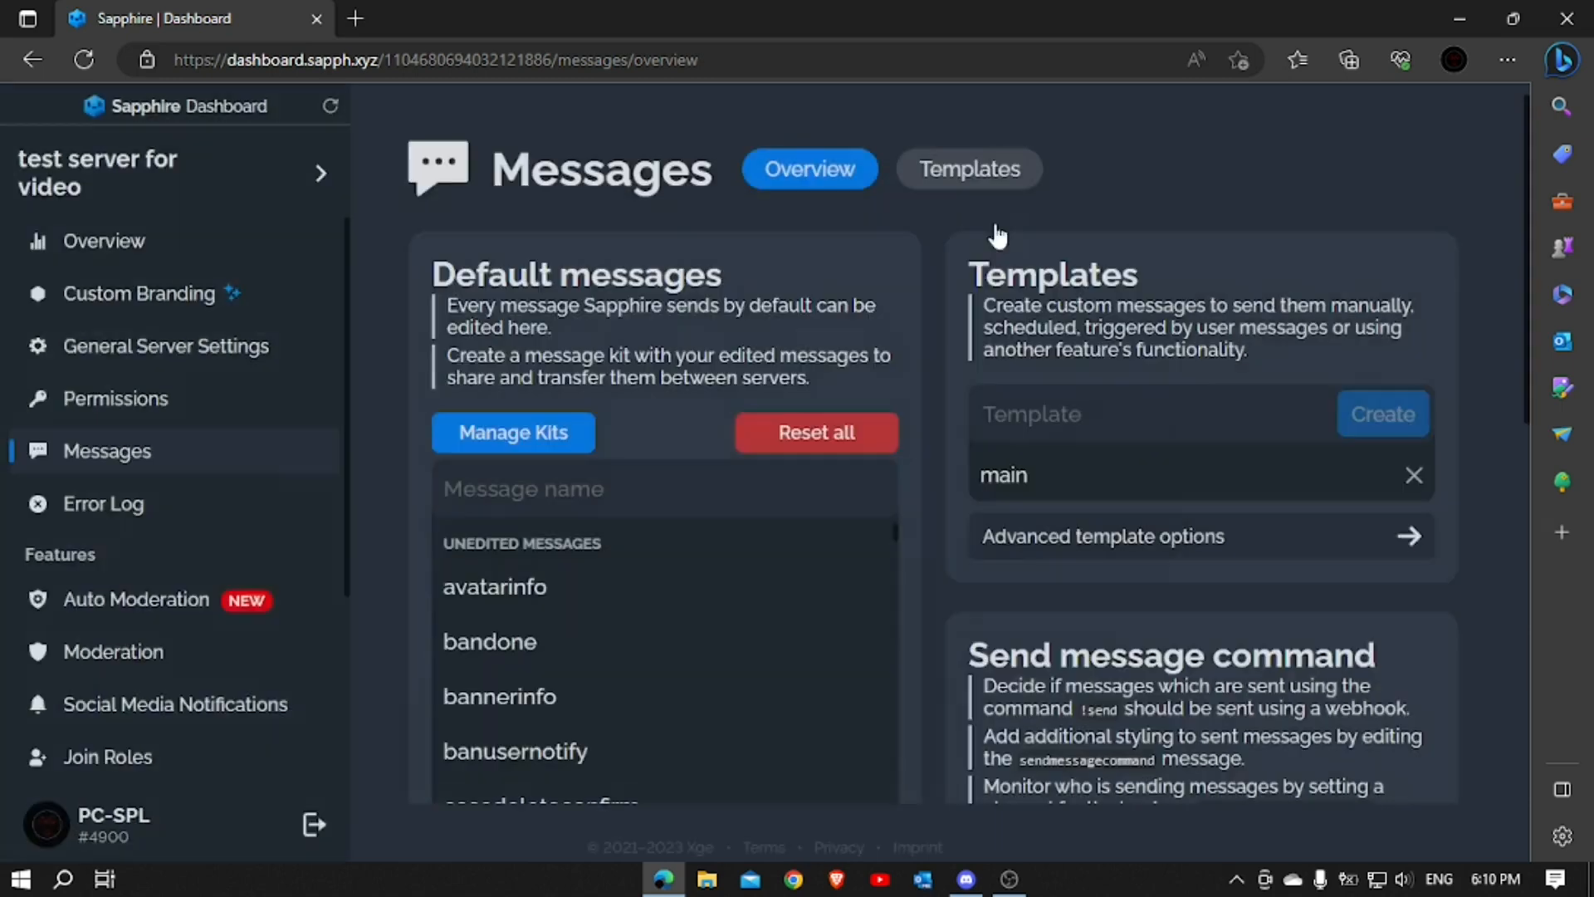
Reload the dashboard to send the main template to the read-me channel, and switch to Discord to view the message
left_click(84, 59)
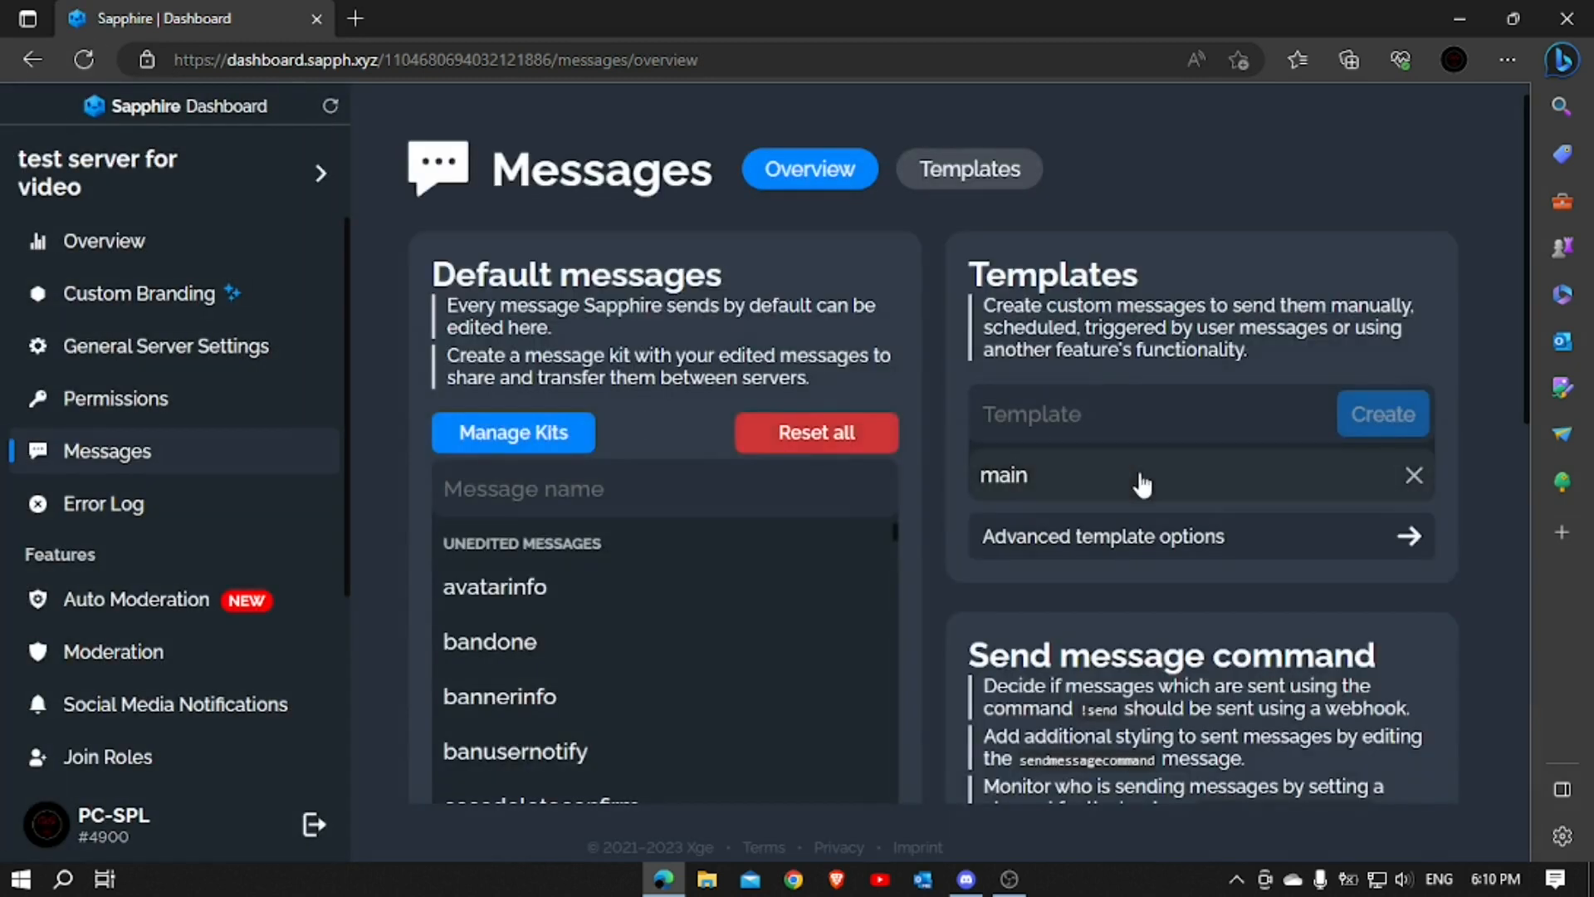
left_click(1142, 481)
left_click(1031, 203)
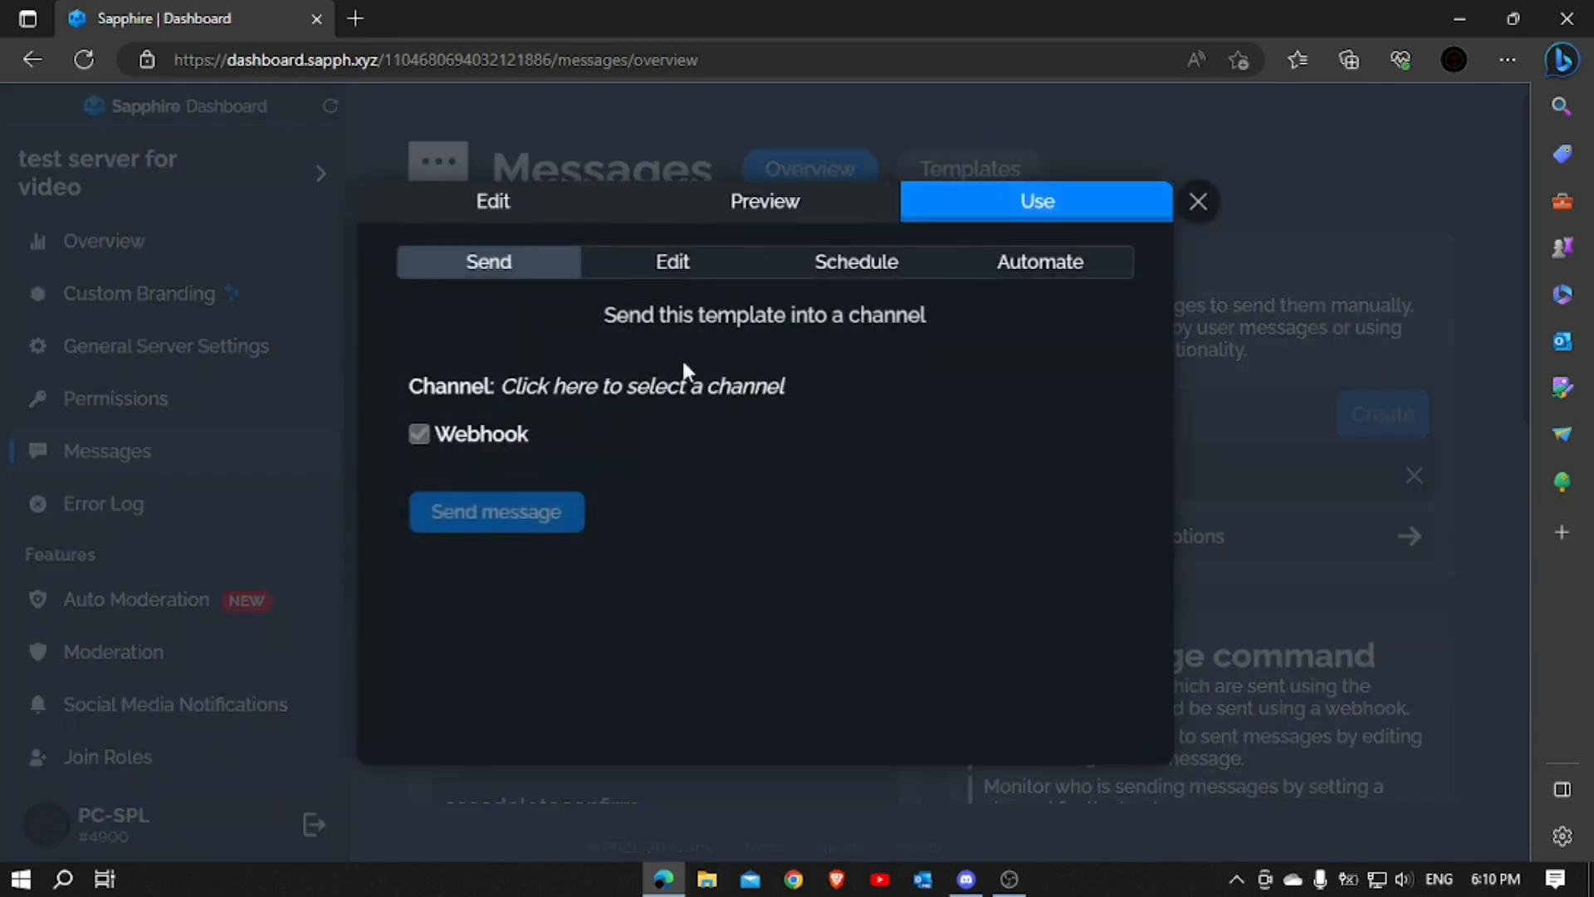
left_click(708, 394)
scroll(579, 597, "down", 5)
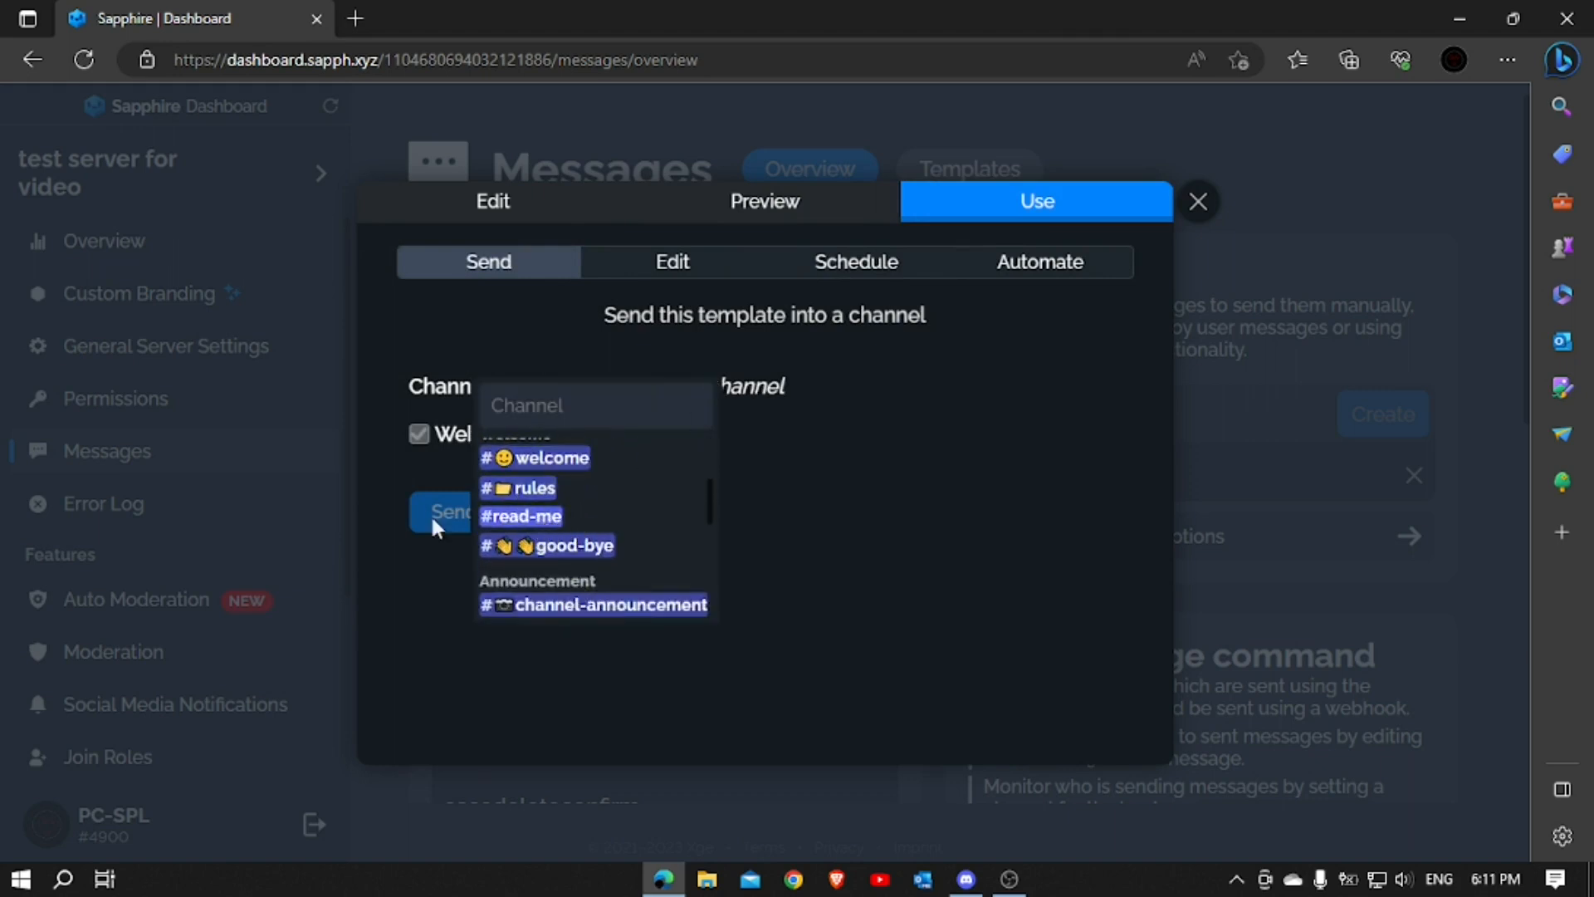
left_click(498, 522)
left_click(475, 522)
left_click(965, 878)
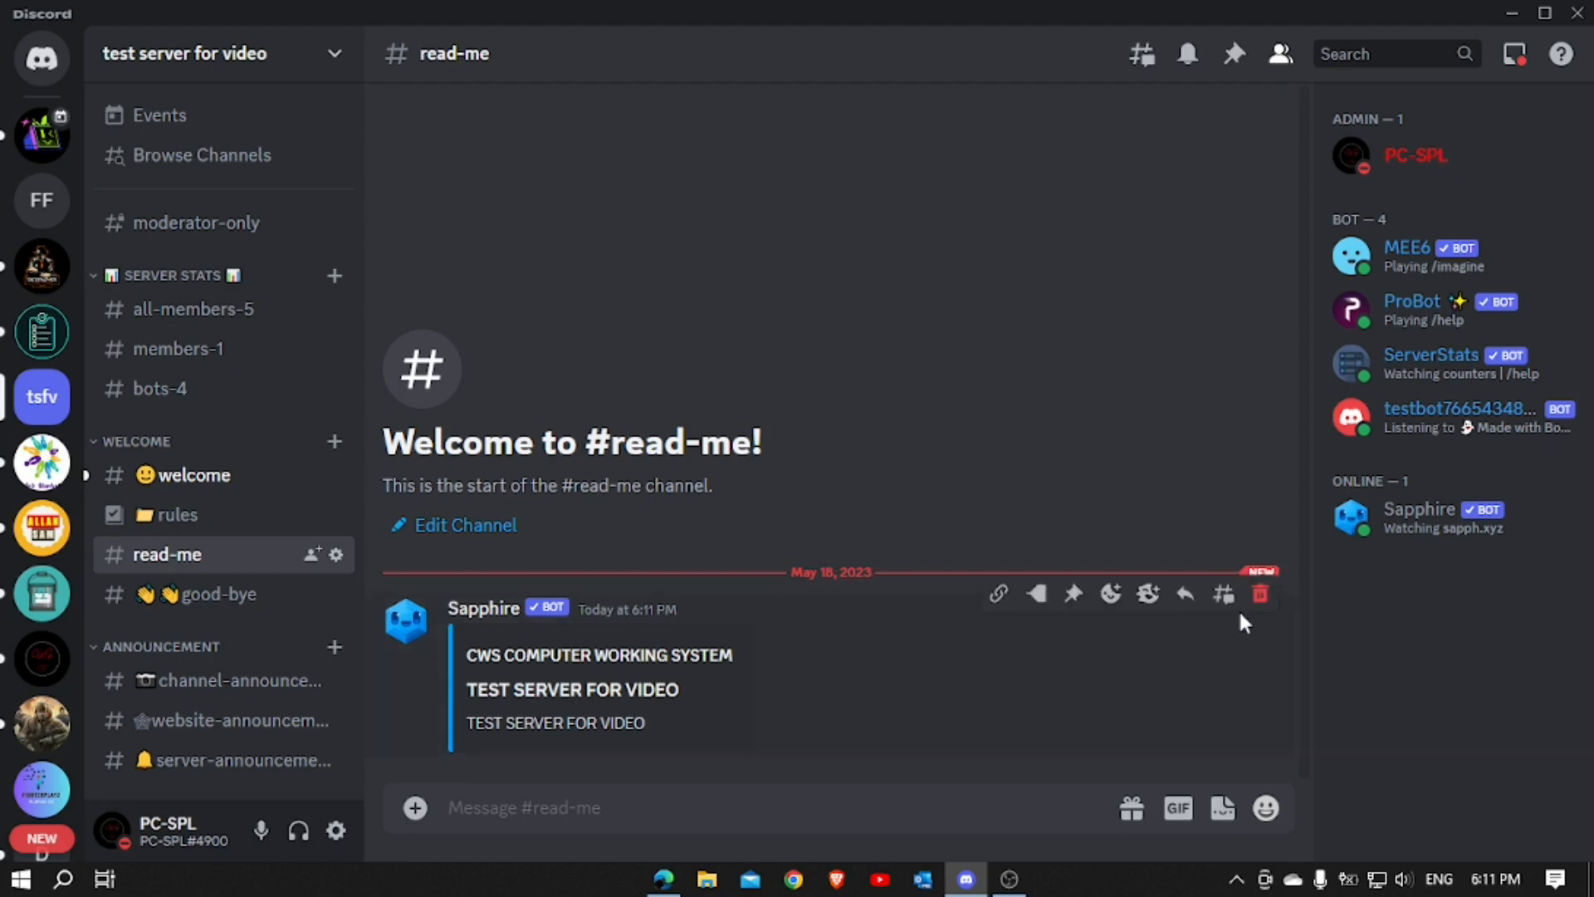
Delete the Sapphire bot's embed message from the test server's read-me channel
left_click(1256, 591, "shift")
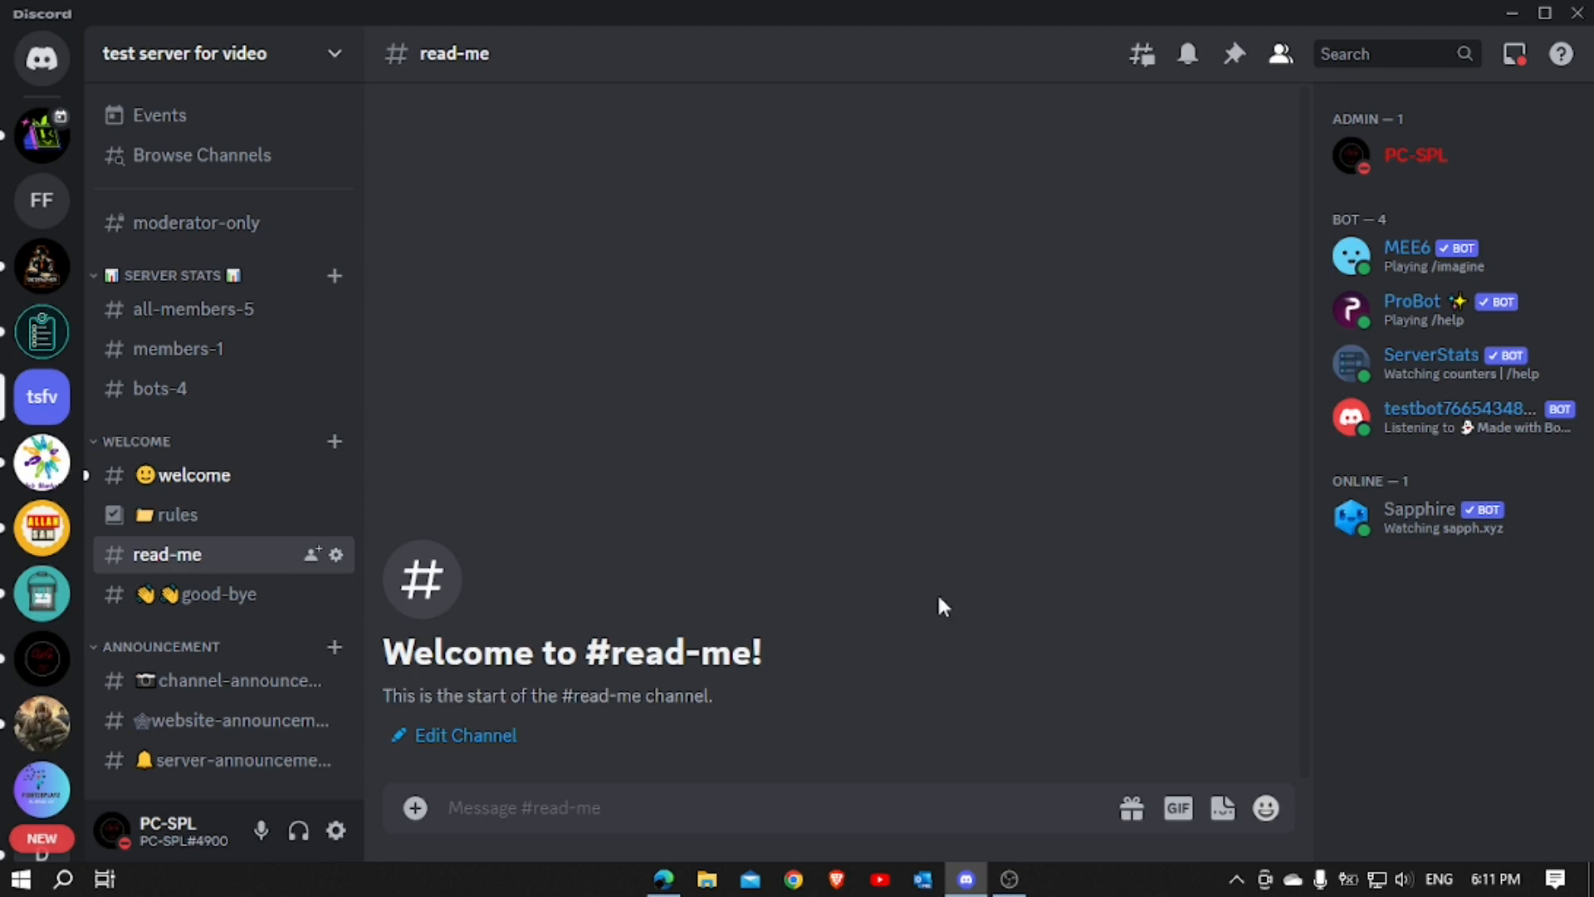
scroll(256, 697, "down", 5)
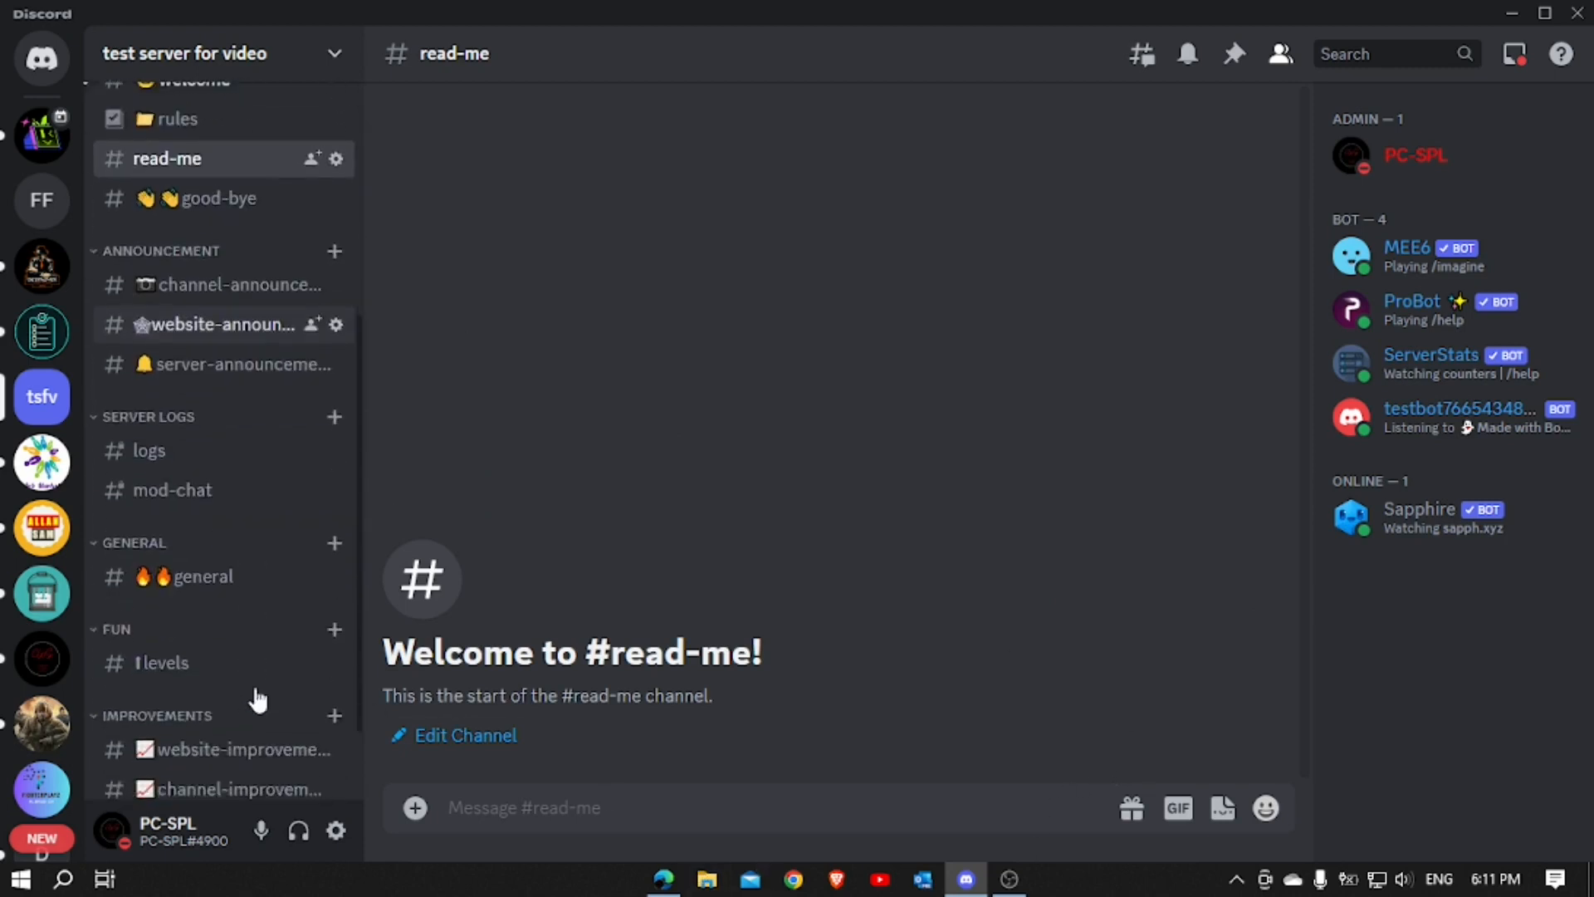
scroll(241, 445, "up", 5)
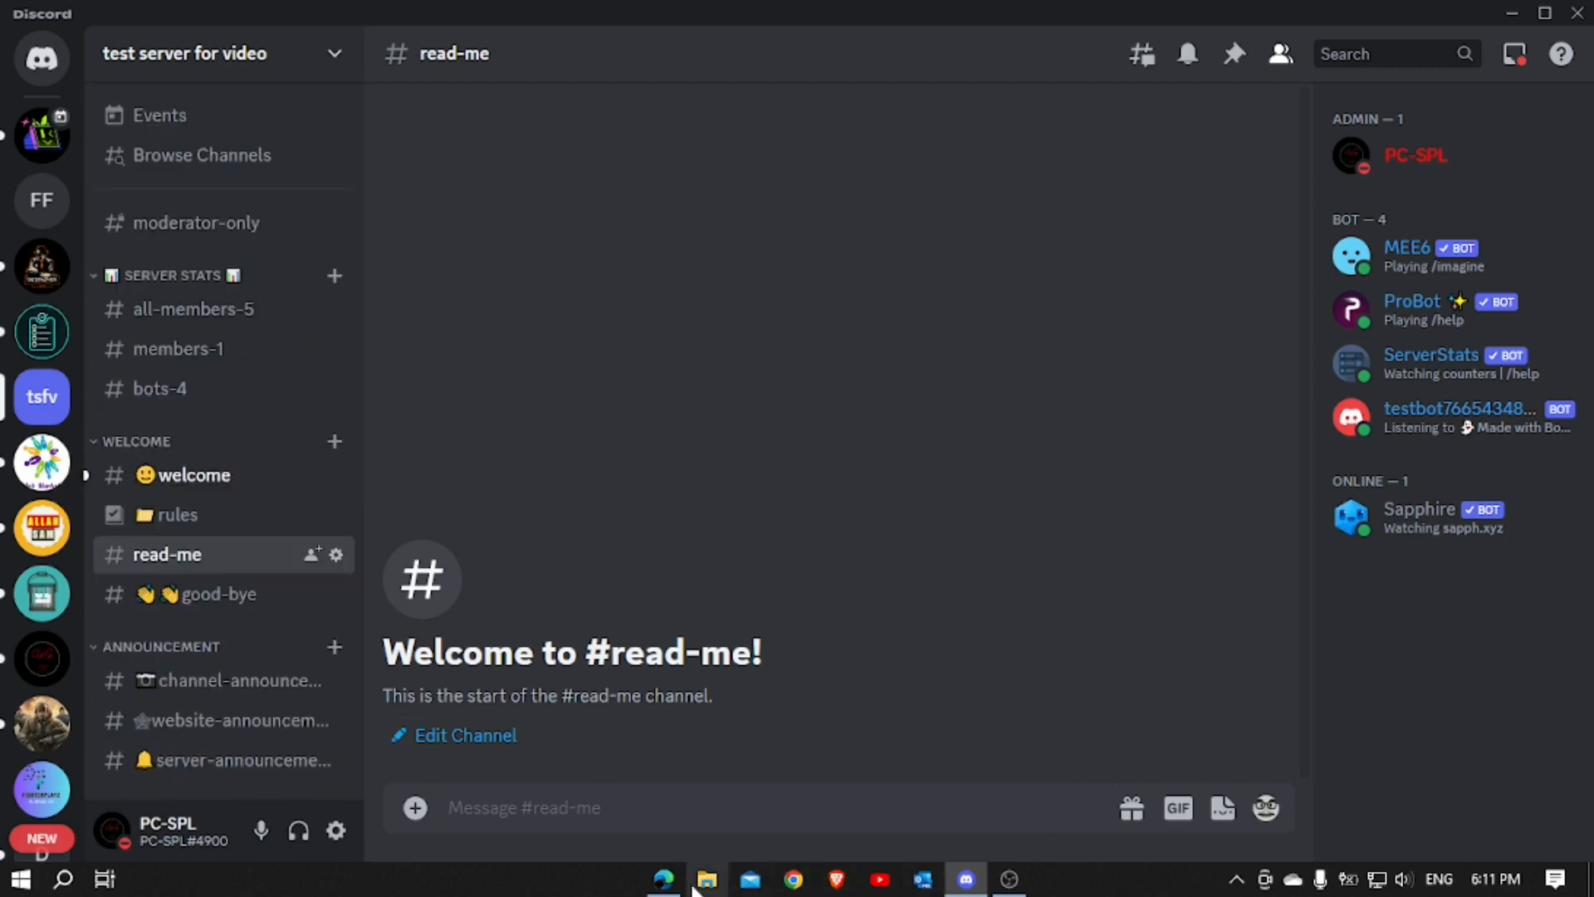
Switch back to the Sapphire dashboard, leave the main template, and create a new template named server map
left_click(662, 877)
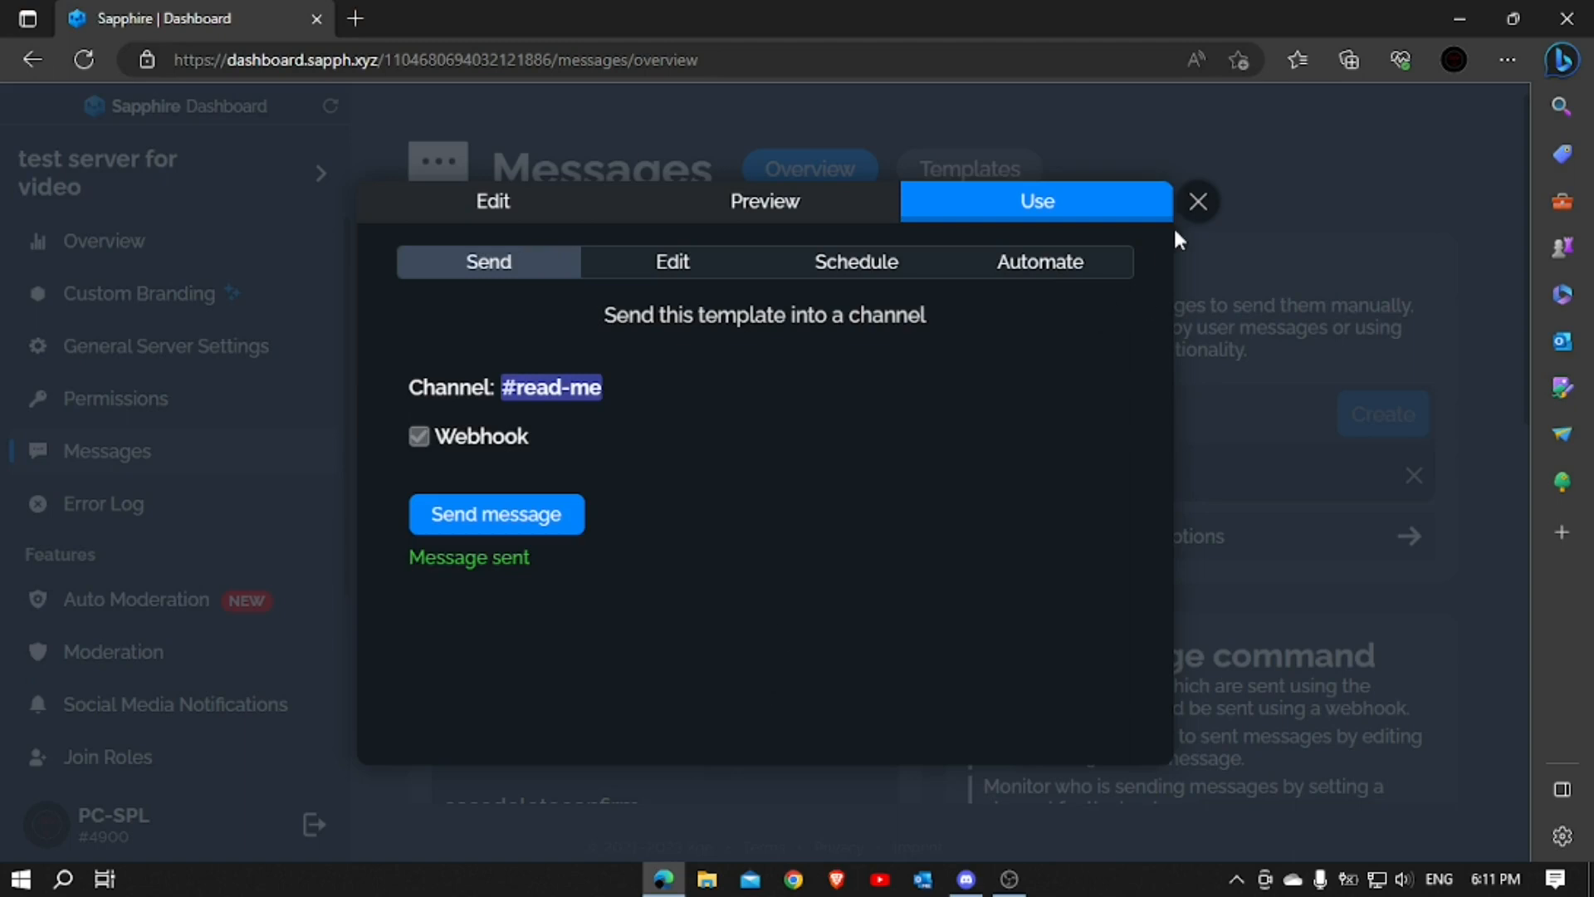
left_click(1198, 201)
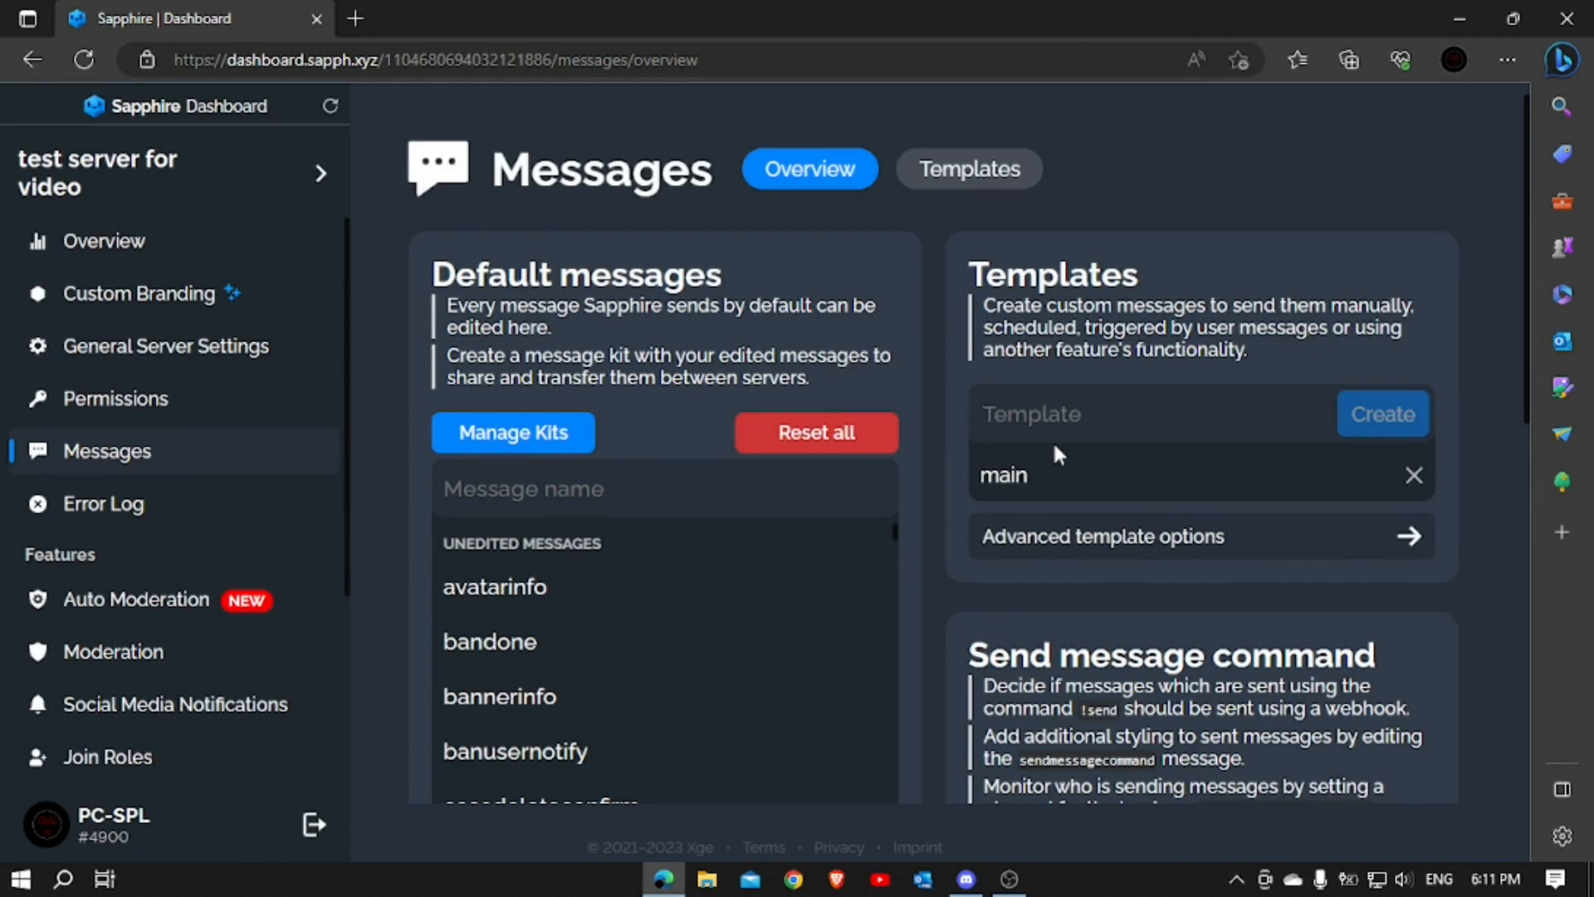
type("server map")
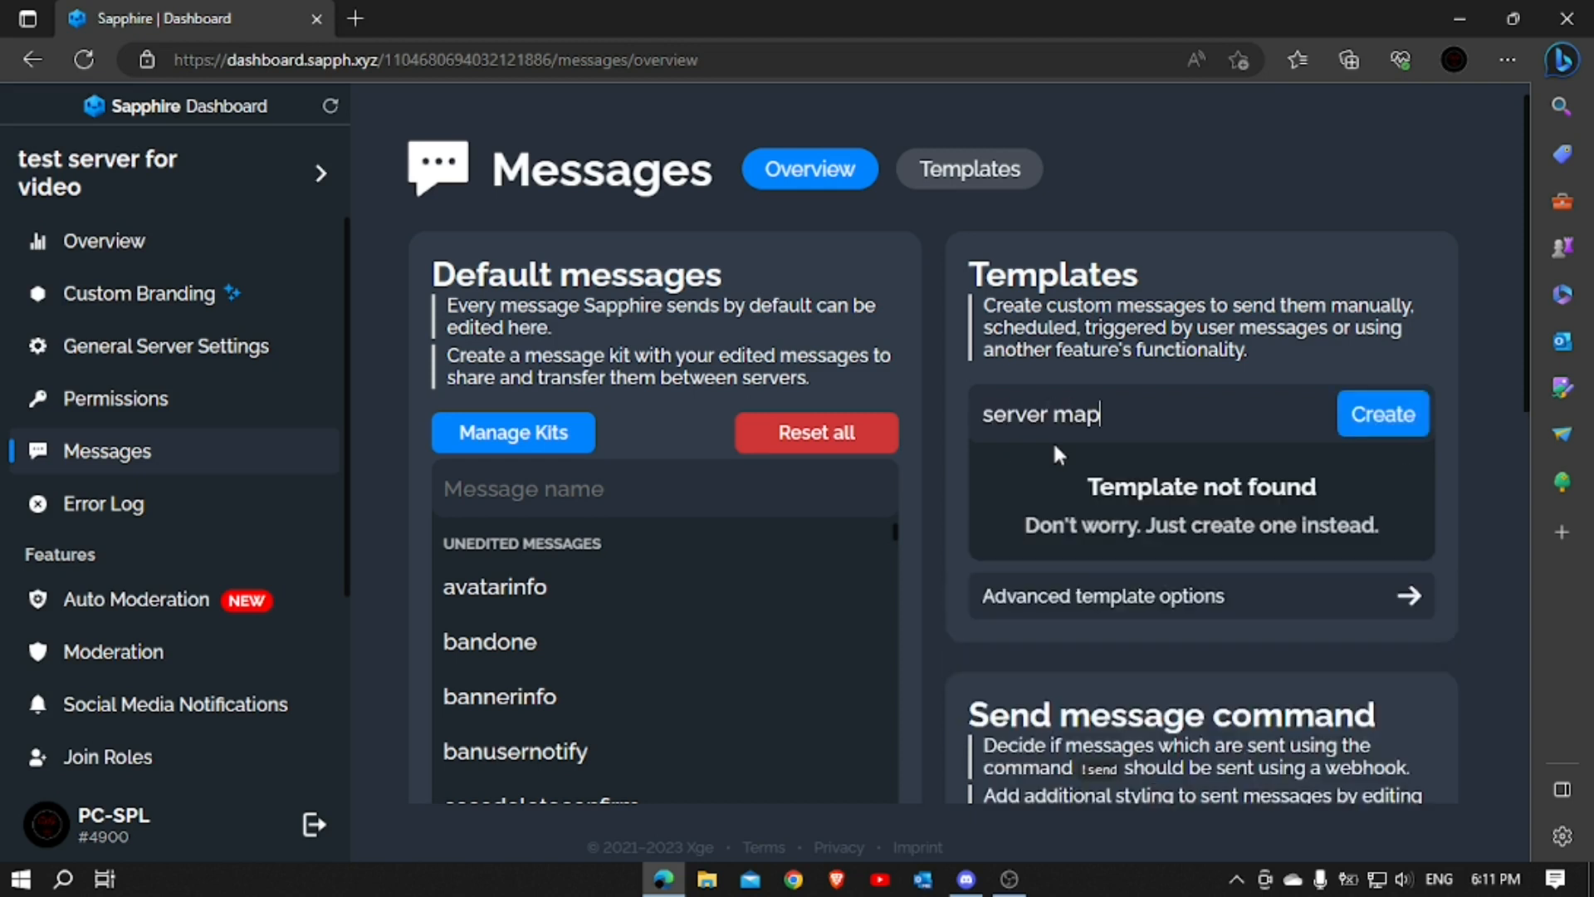
left_click(1402, 415)
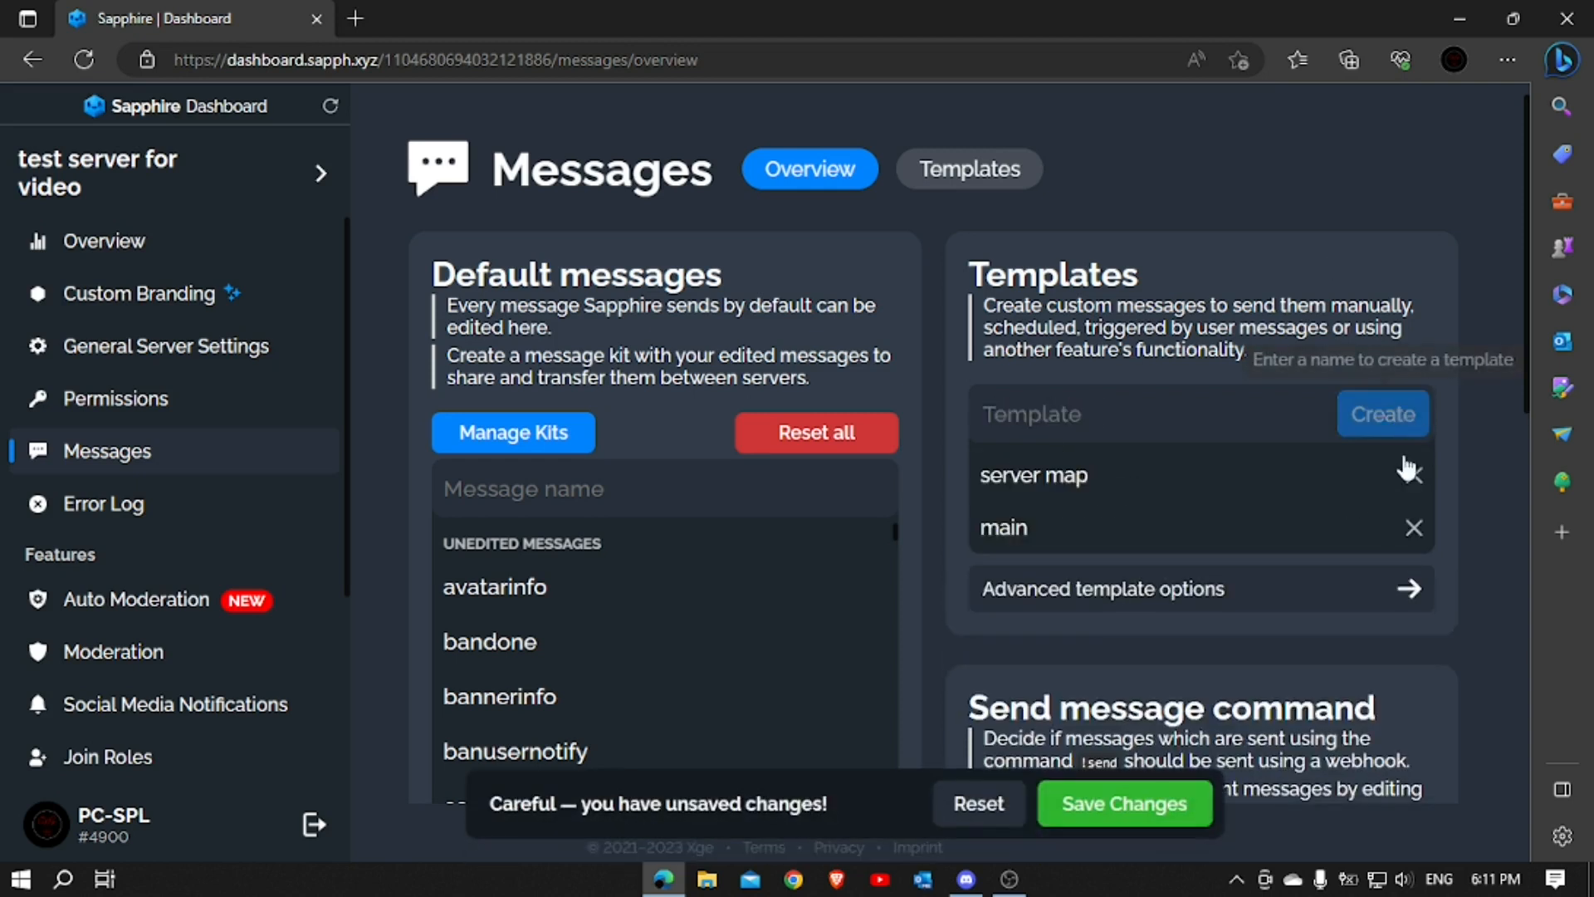
Open the server map template for visual editing and add an embed to its message
left_click(1098, 454)
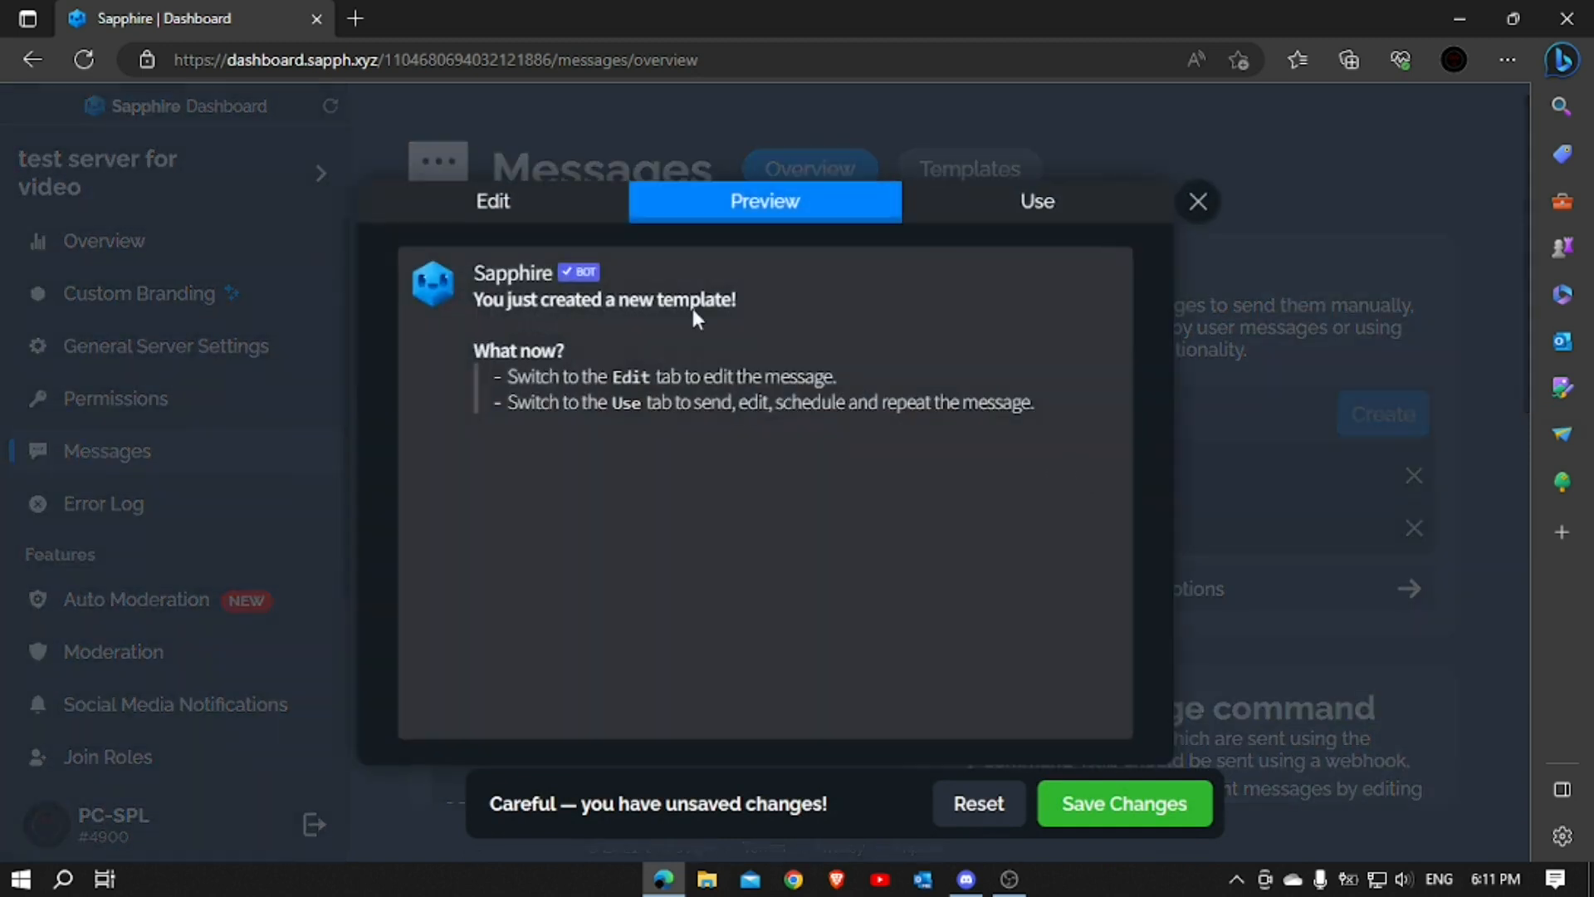
left_click(581, 220)
left_click(866, 555)
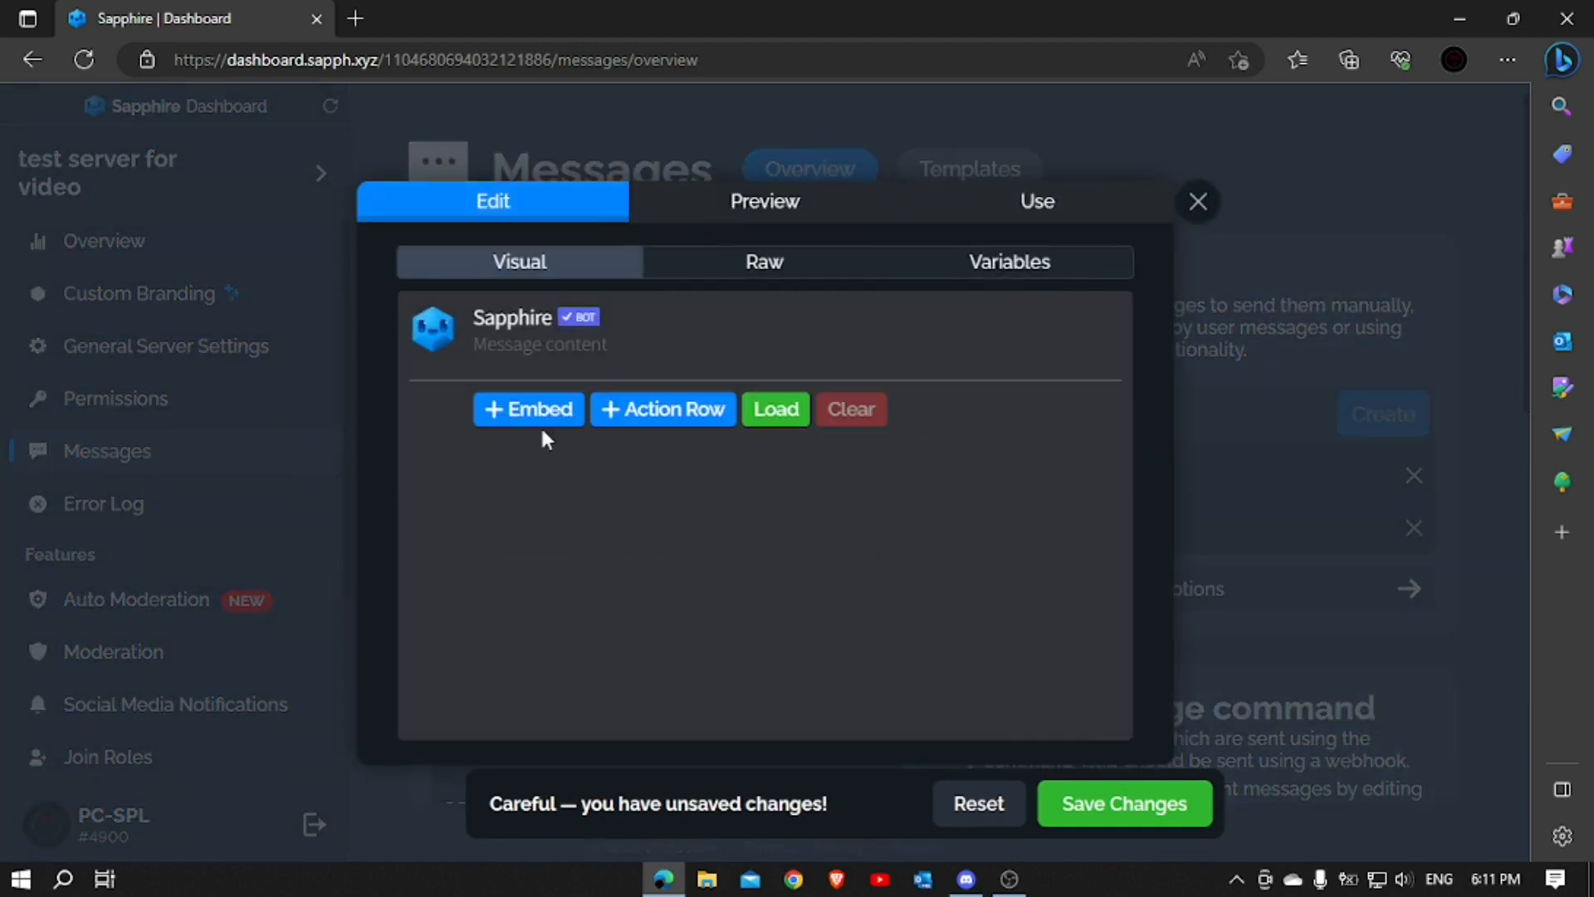
left_click(541, 410)
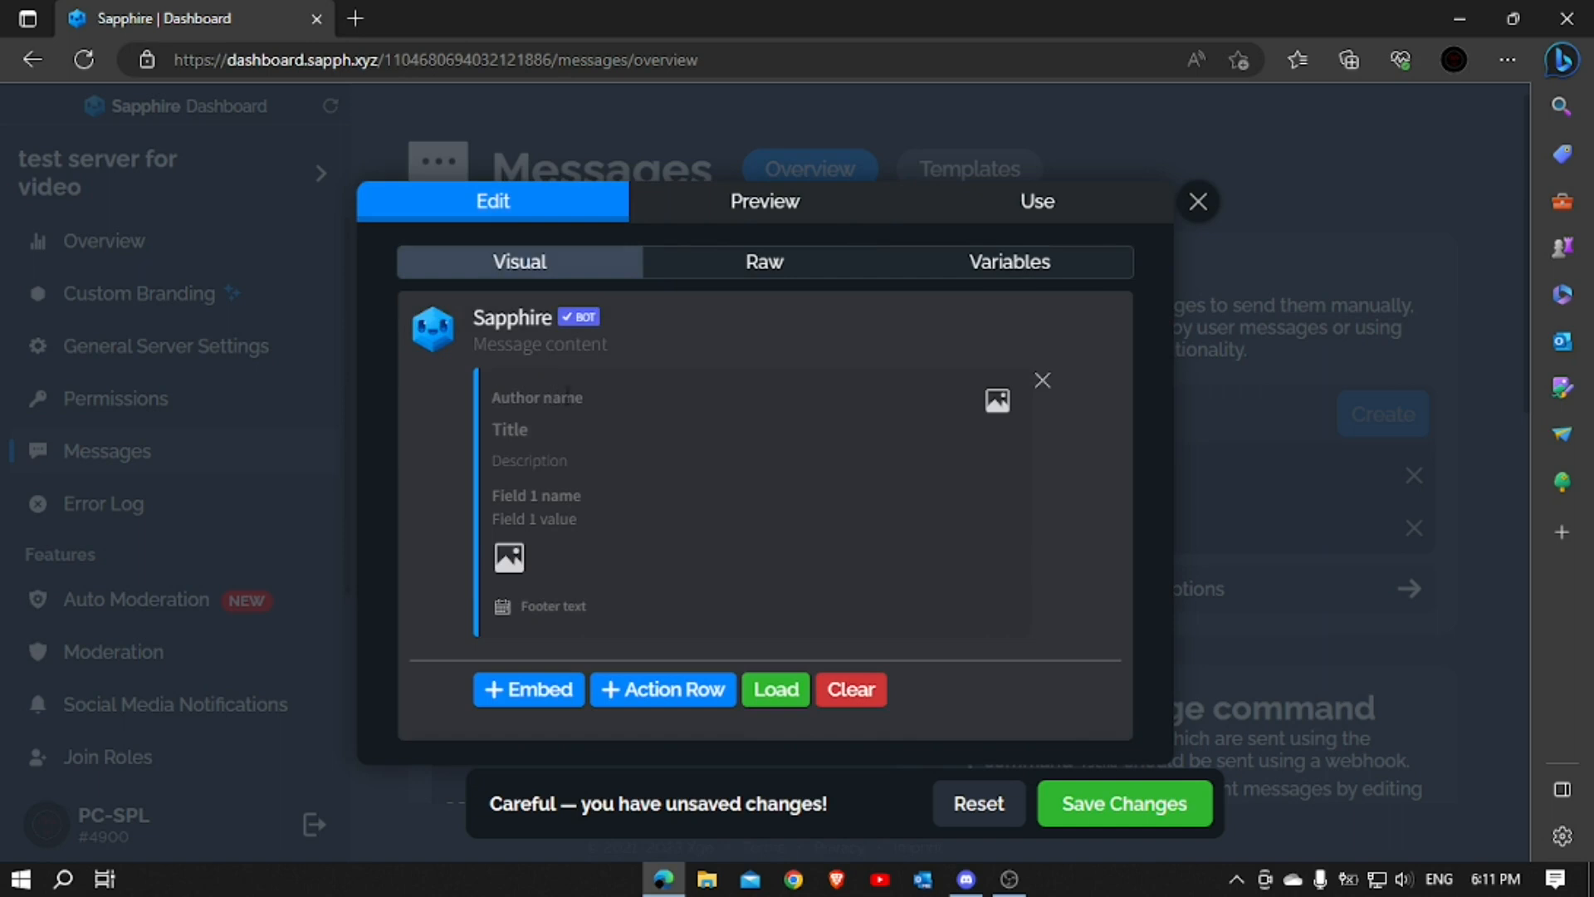
Set both the author name and the title of the server map embed to TEST SERVER FOR VIDEO
type("cws")
key("BackSpace")
key("BackSpace")
key("BackSpace")
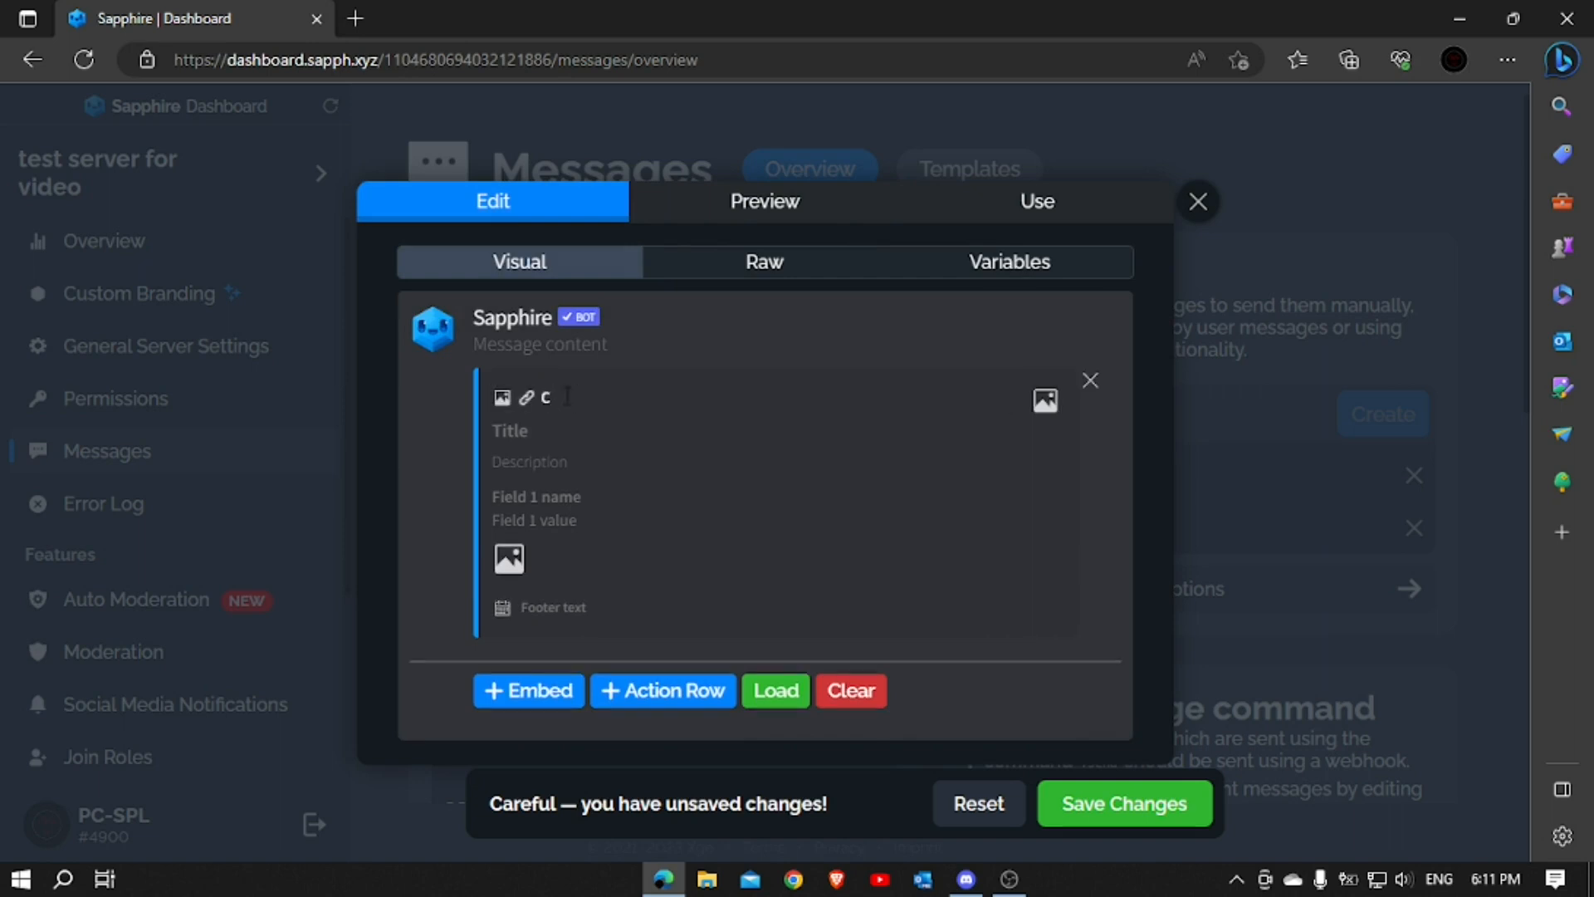
type("TEST SERVER FOR VIDEO")
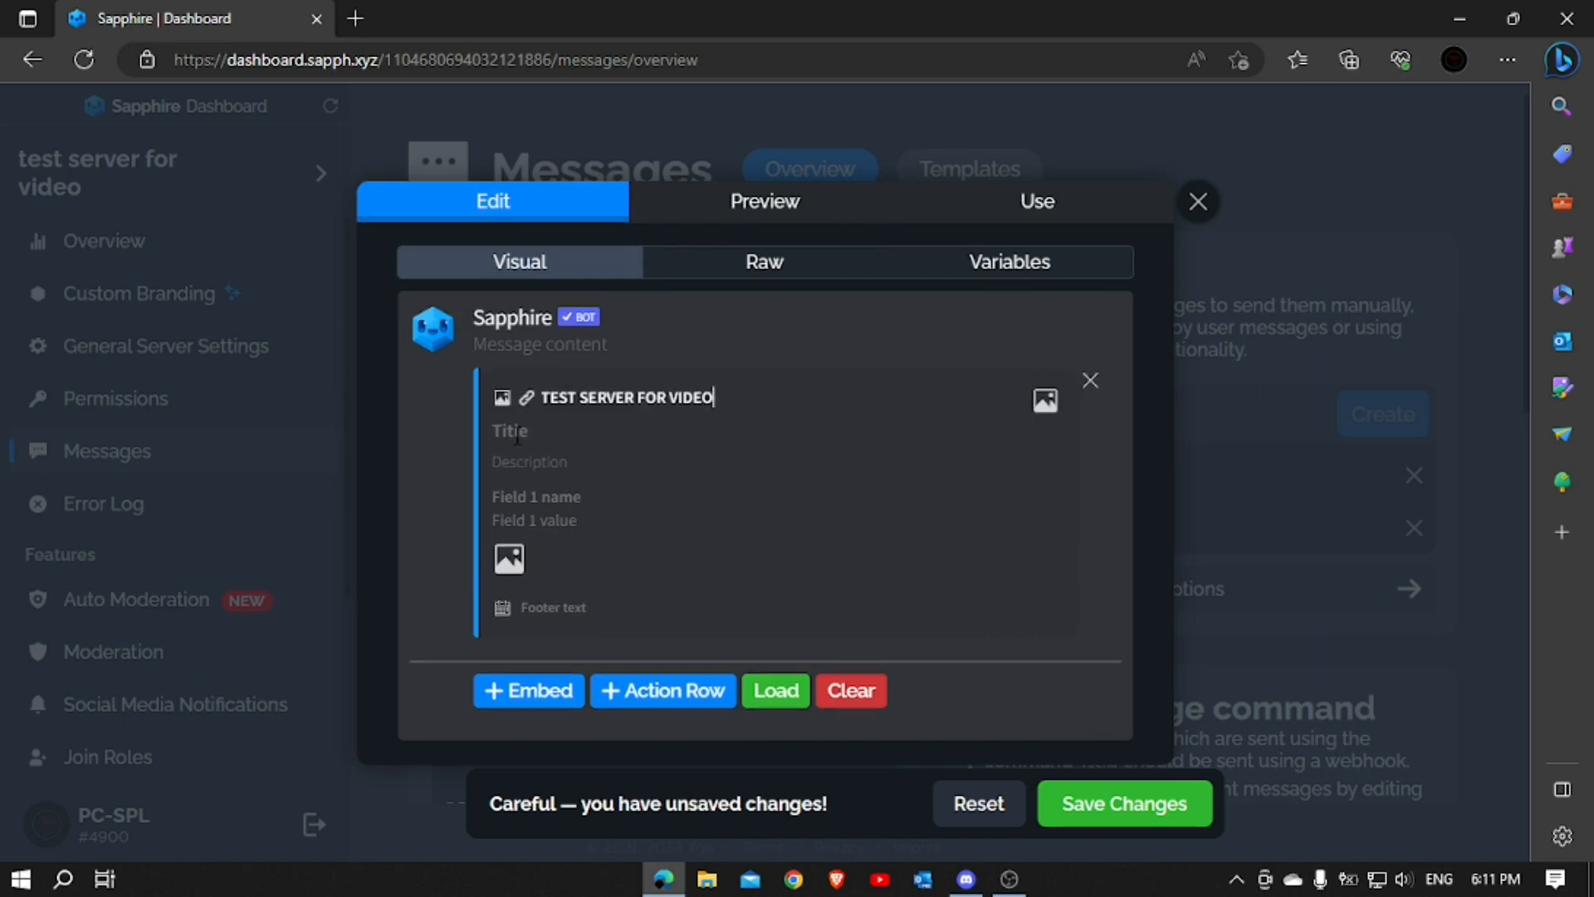
type("TEST SERVER FOR VIDEO")
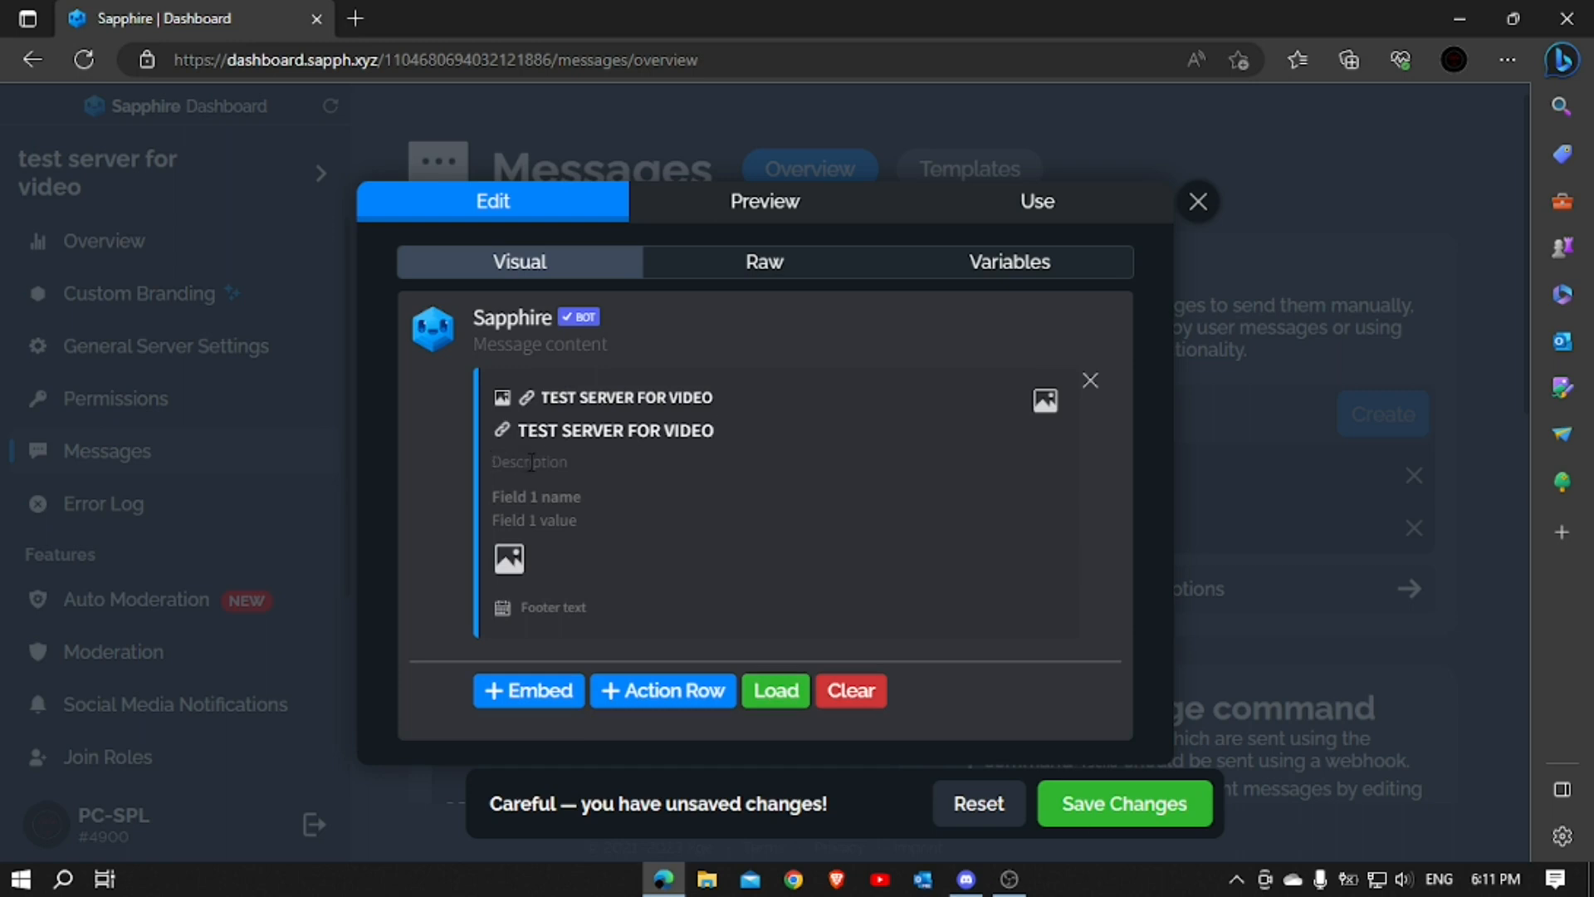
Fill the embed description with TEST SERVER FOR VIDEO, a blank line and HELLO HI, and save the server map template
left_click(531, 461)
type("TEST SERVER FOR VIDEO")
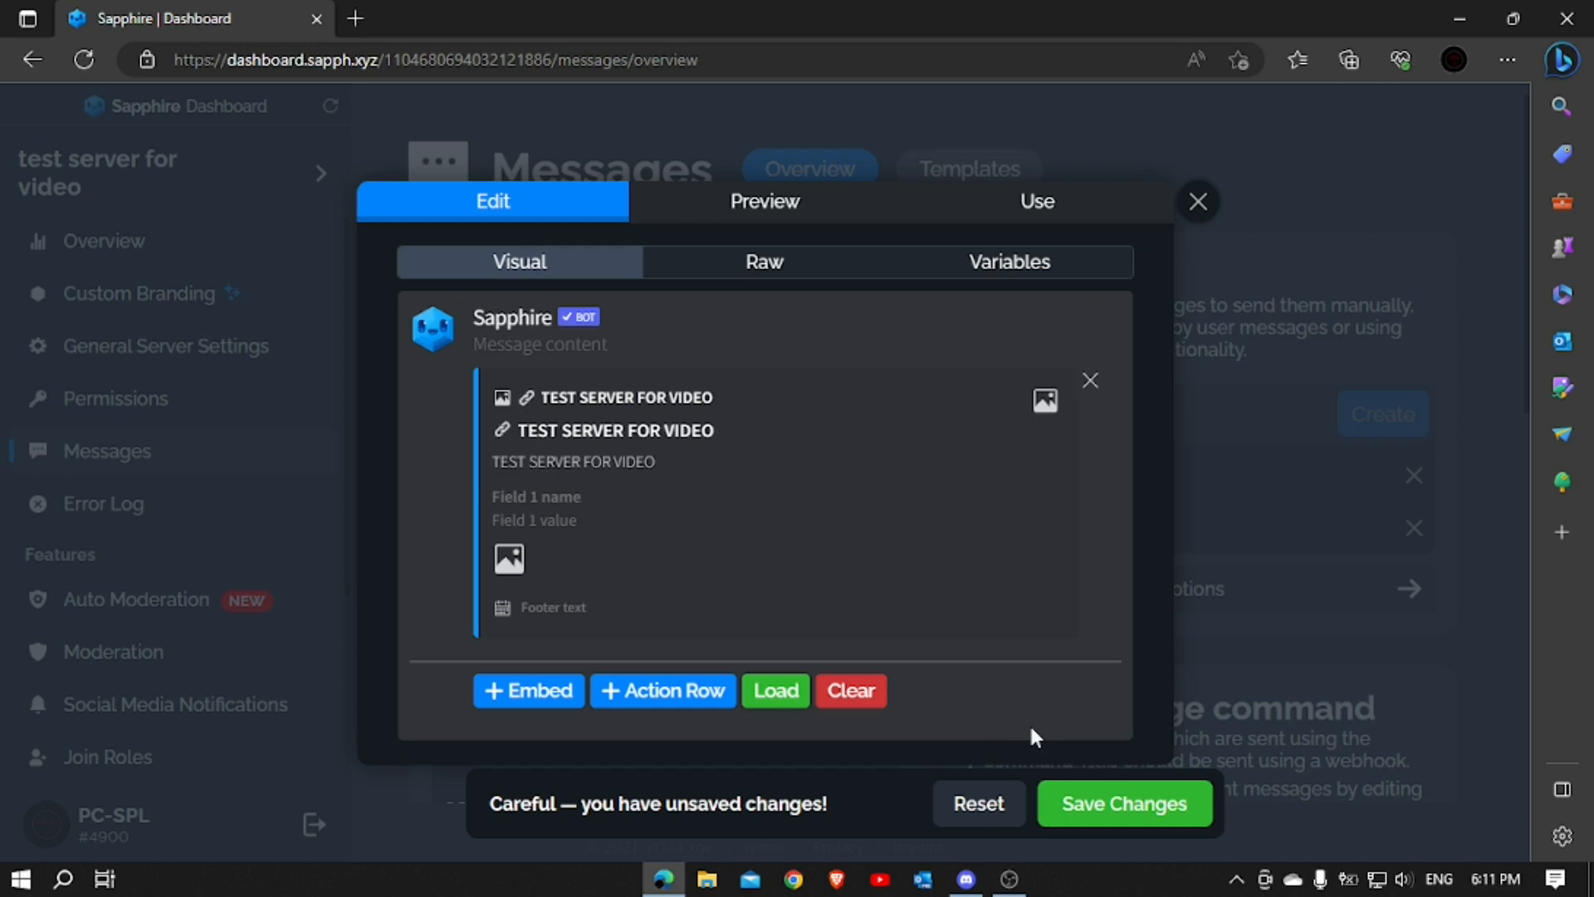
key("Return")
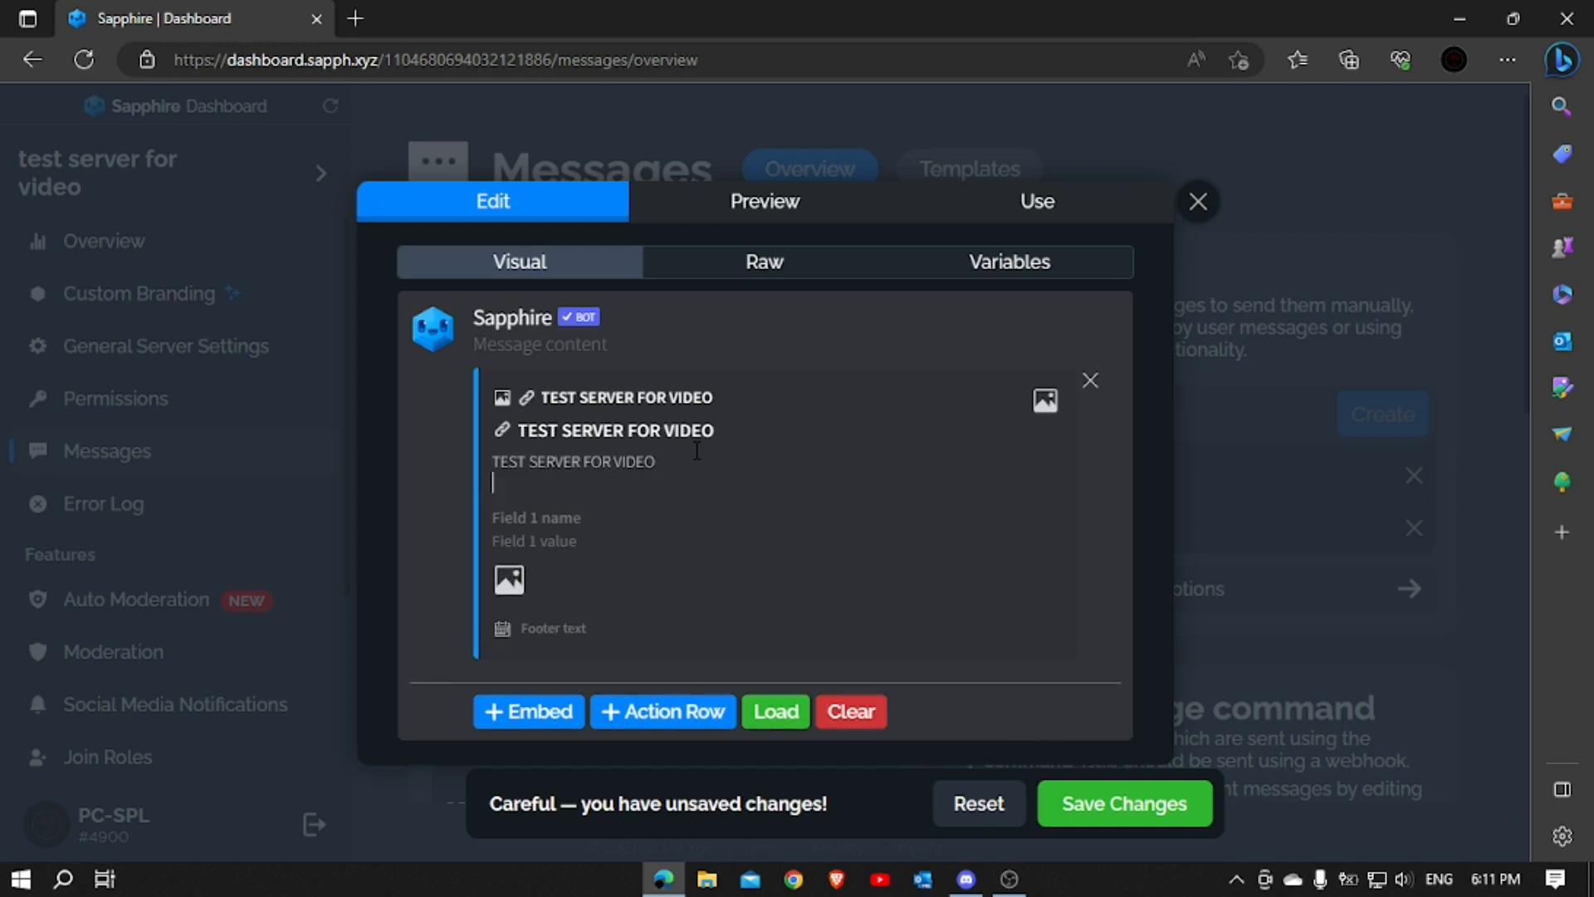
key("Return")
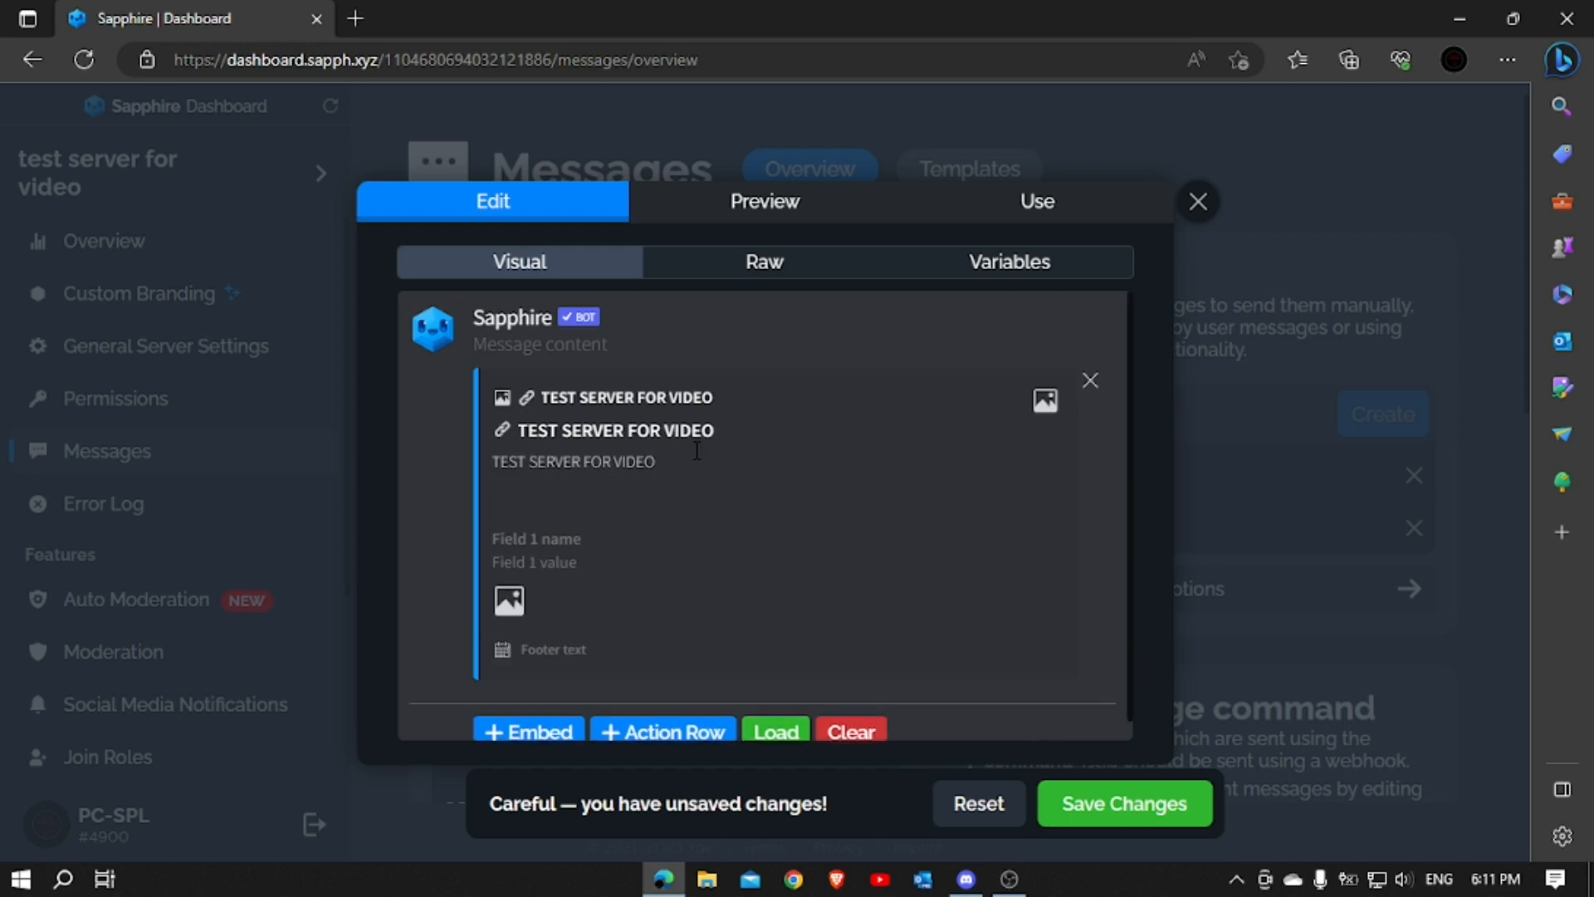
type("HELLO HI")
left_click(1079, 802)
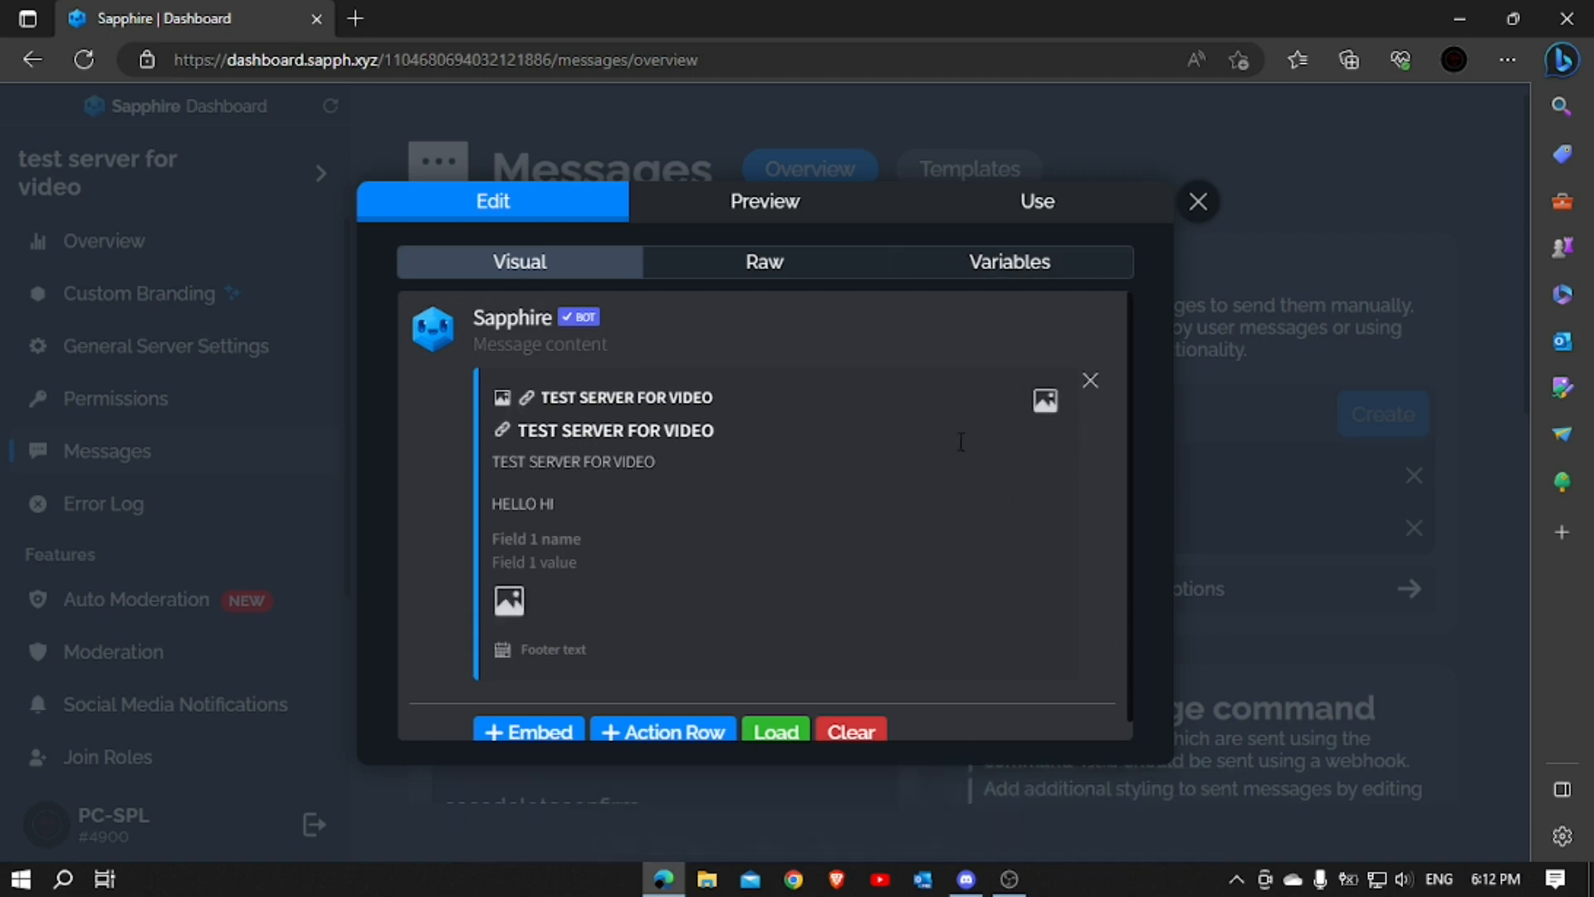
left_click(1195, 216)
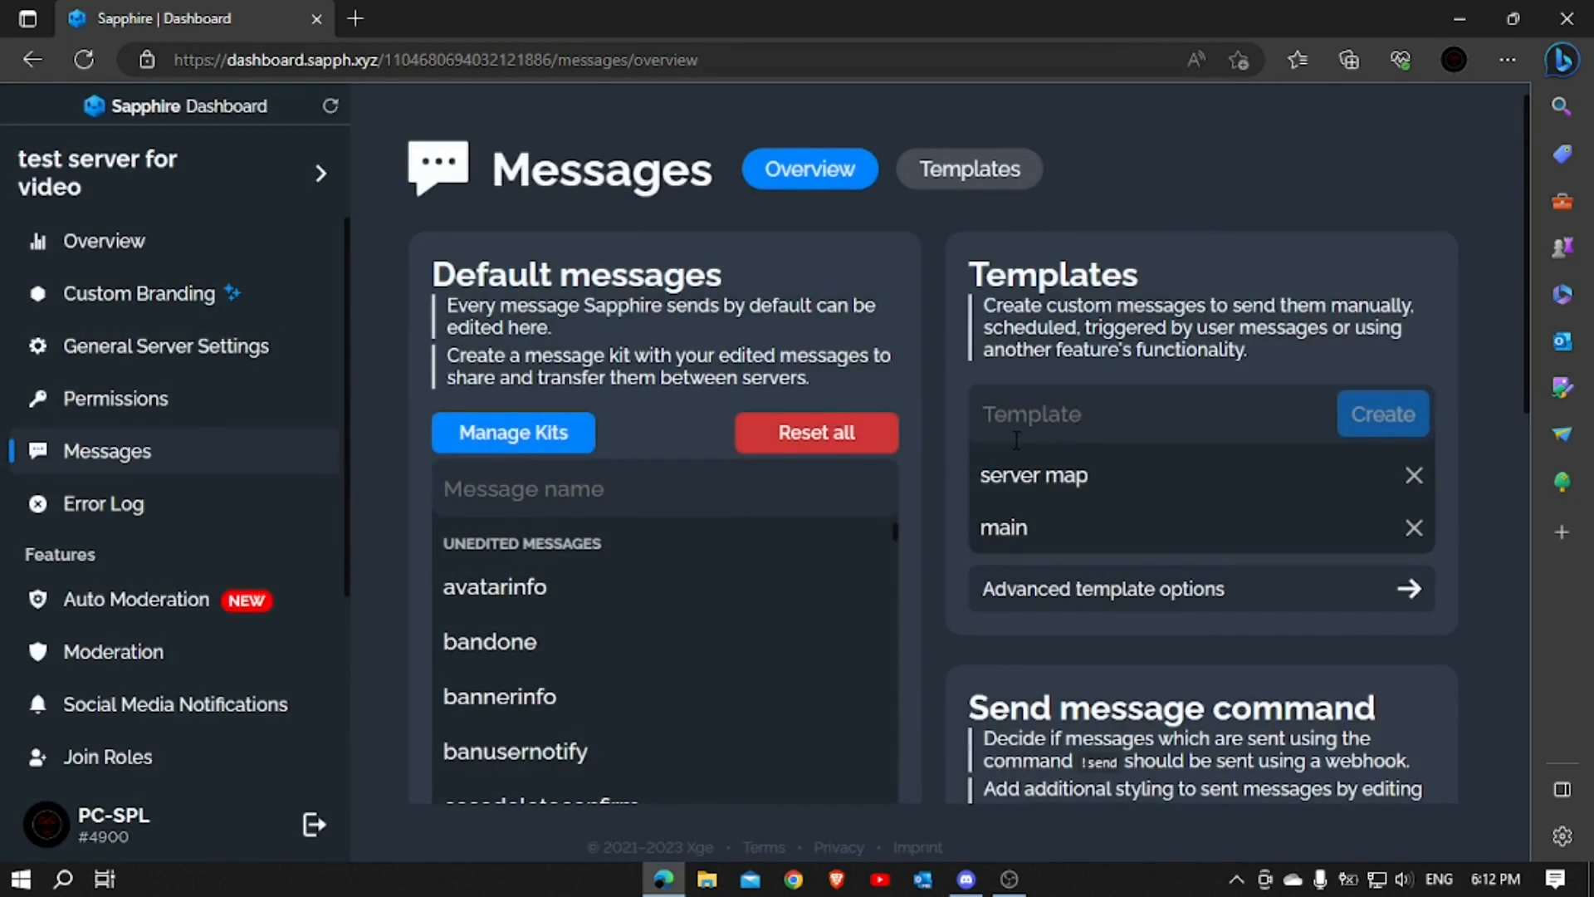
Switch to Discord and show the Server Map reply of the Sapphire message in the CWS COMPUTER WORKING SYSTEM server's read-me channel
left_click(1179, 473)
left_click(548, 218)
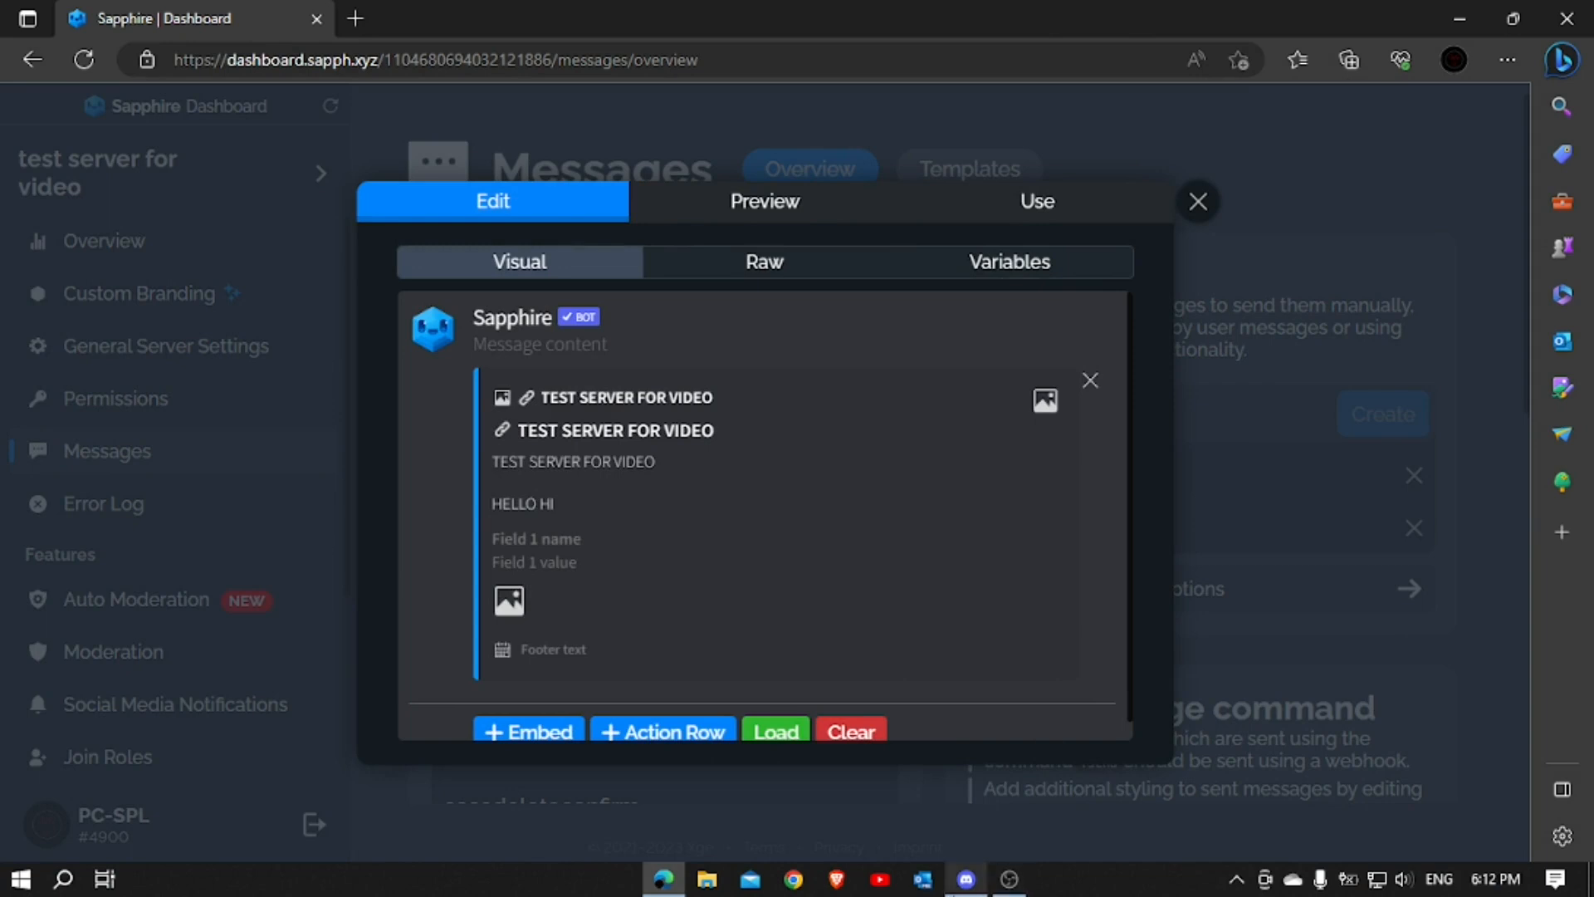
left_click(965, 879)
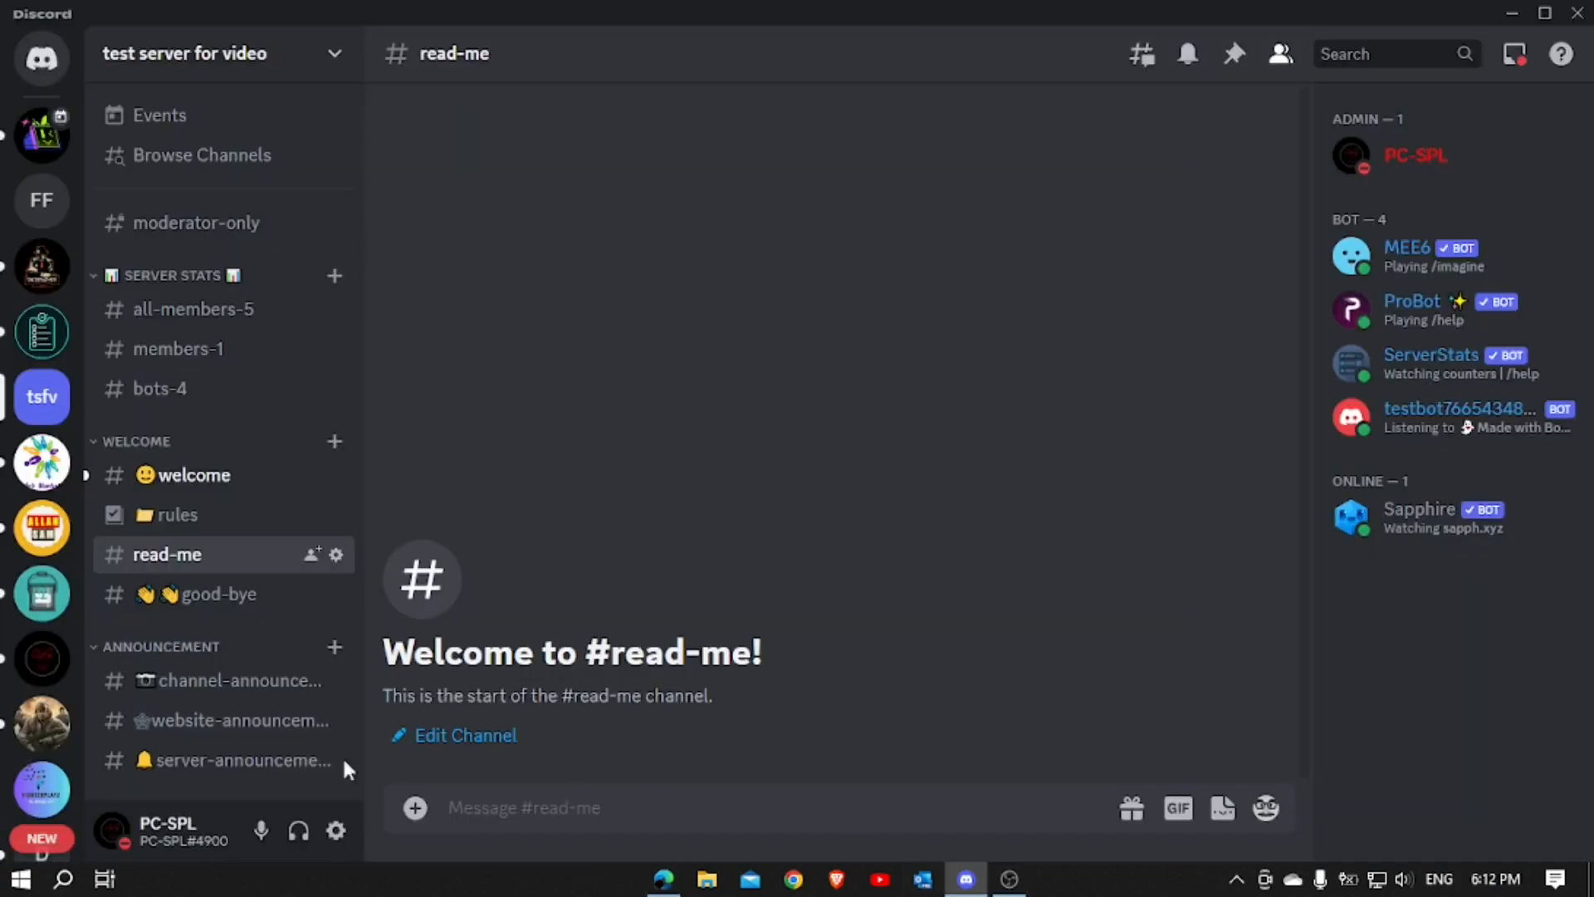
left_click(39, 660)
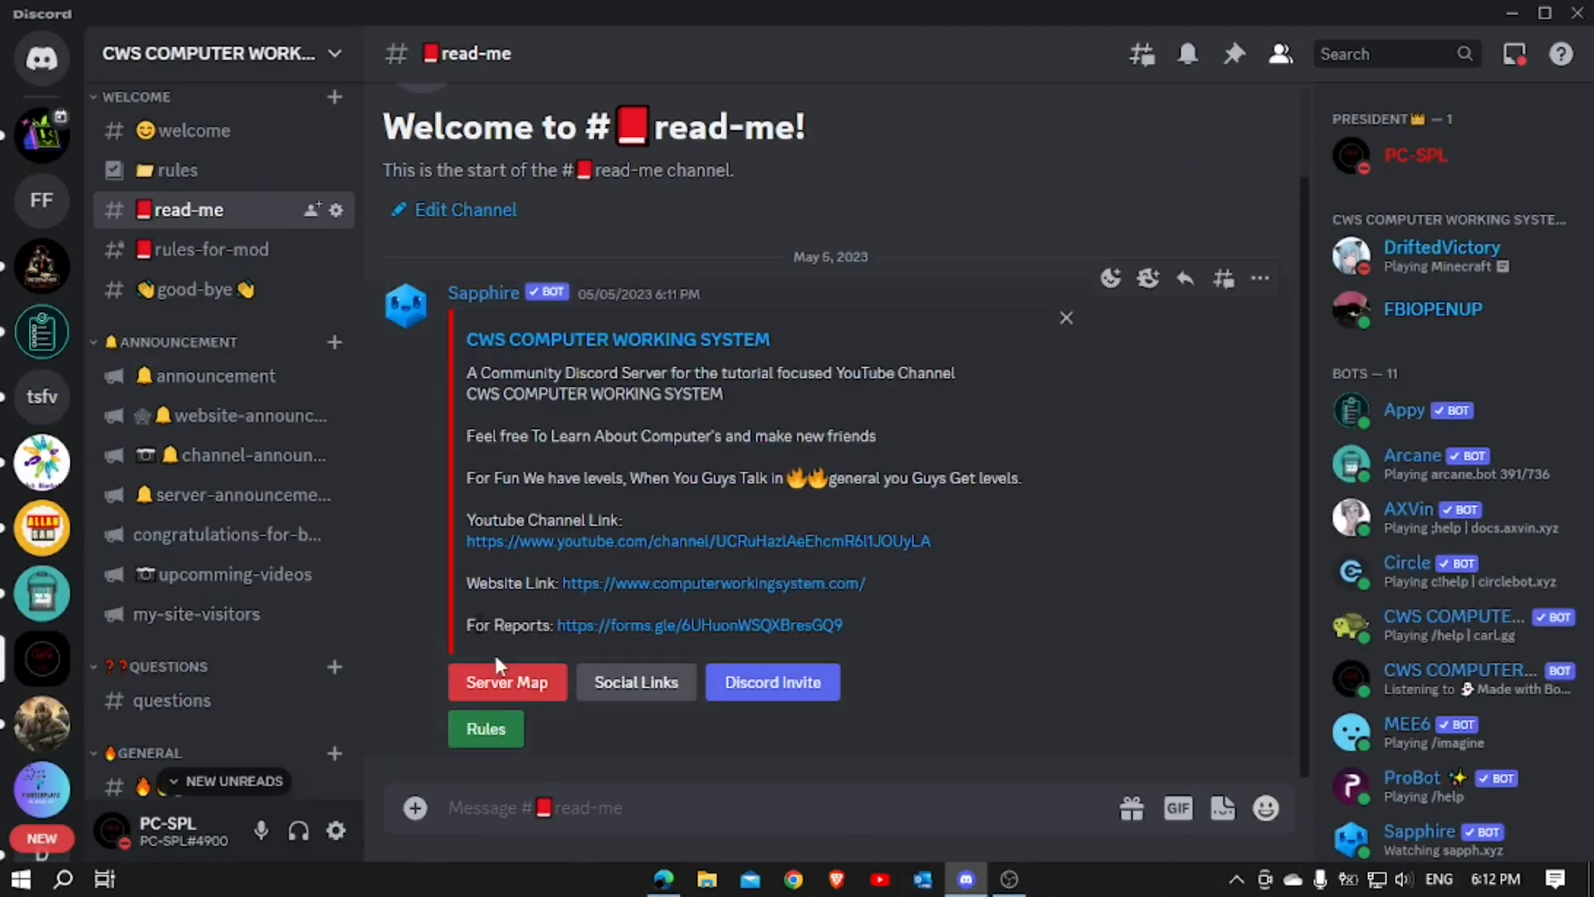
left_click(505, 689)
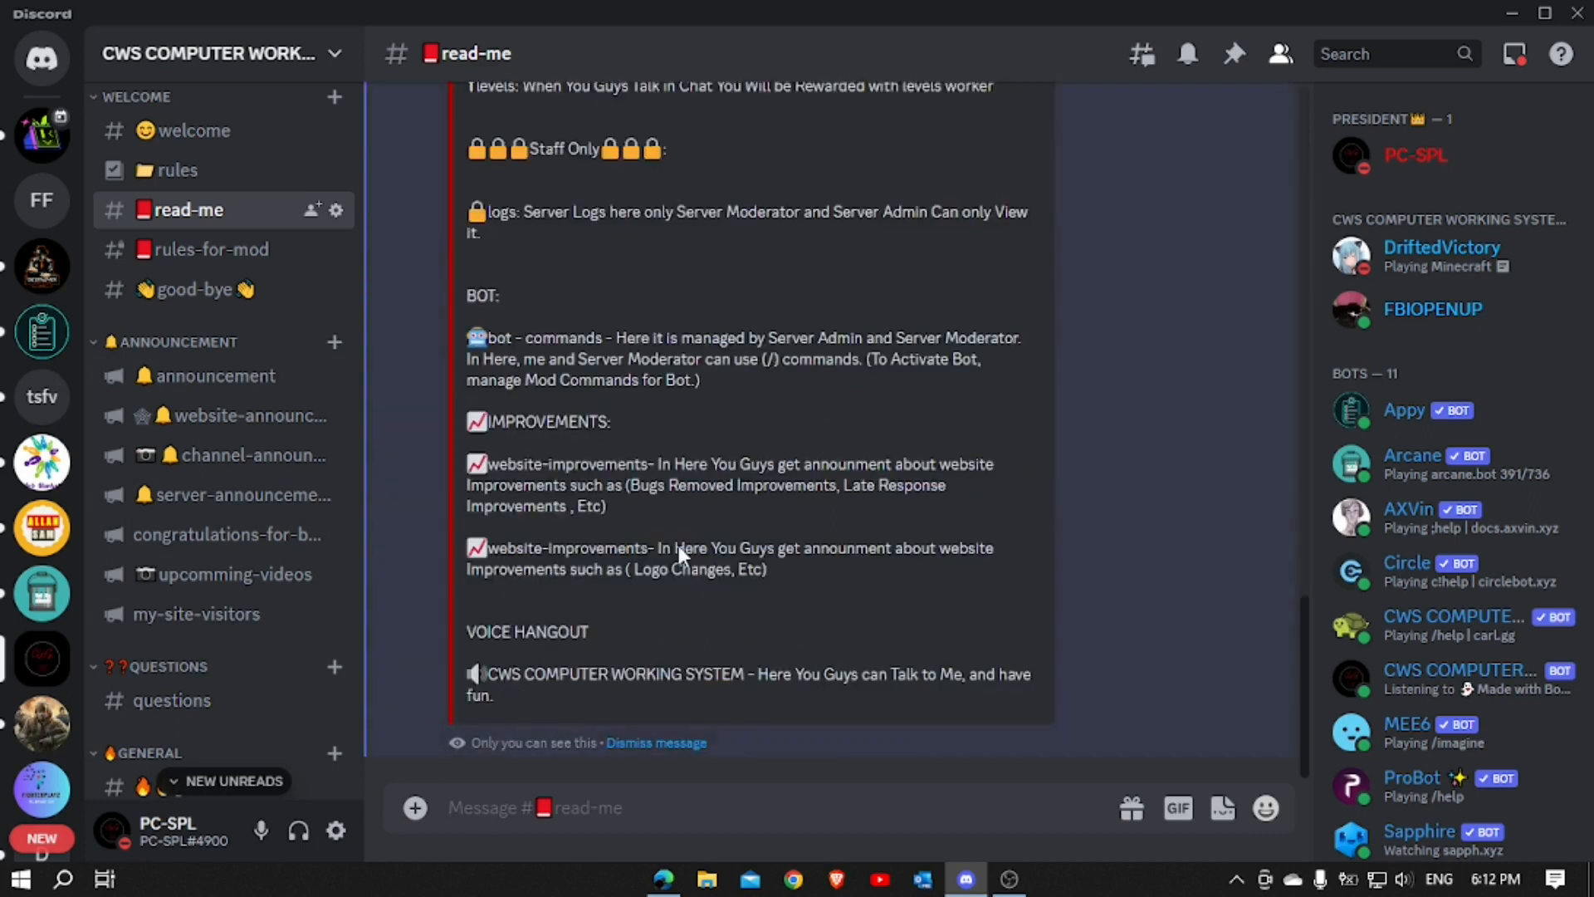
Copy the full description text of the May 5 Sapphire embed, from the community introduction through the reports link
scroll(824, 315, "up", 10)
scroll(510, 465, "down", 3)
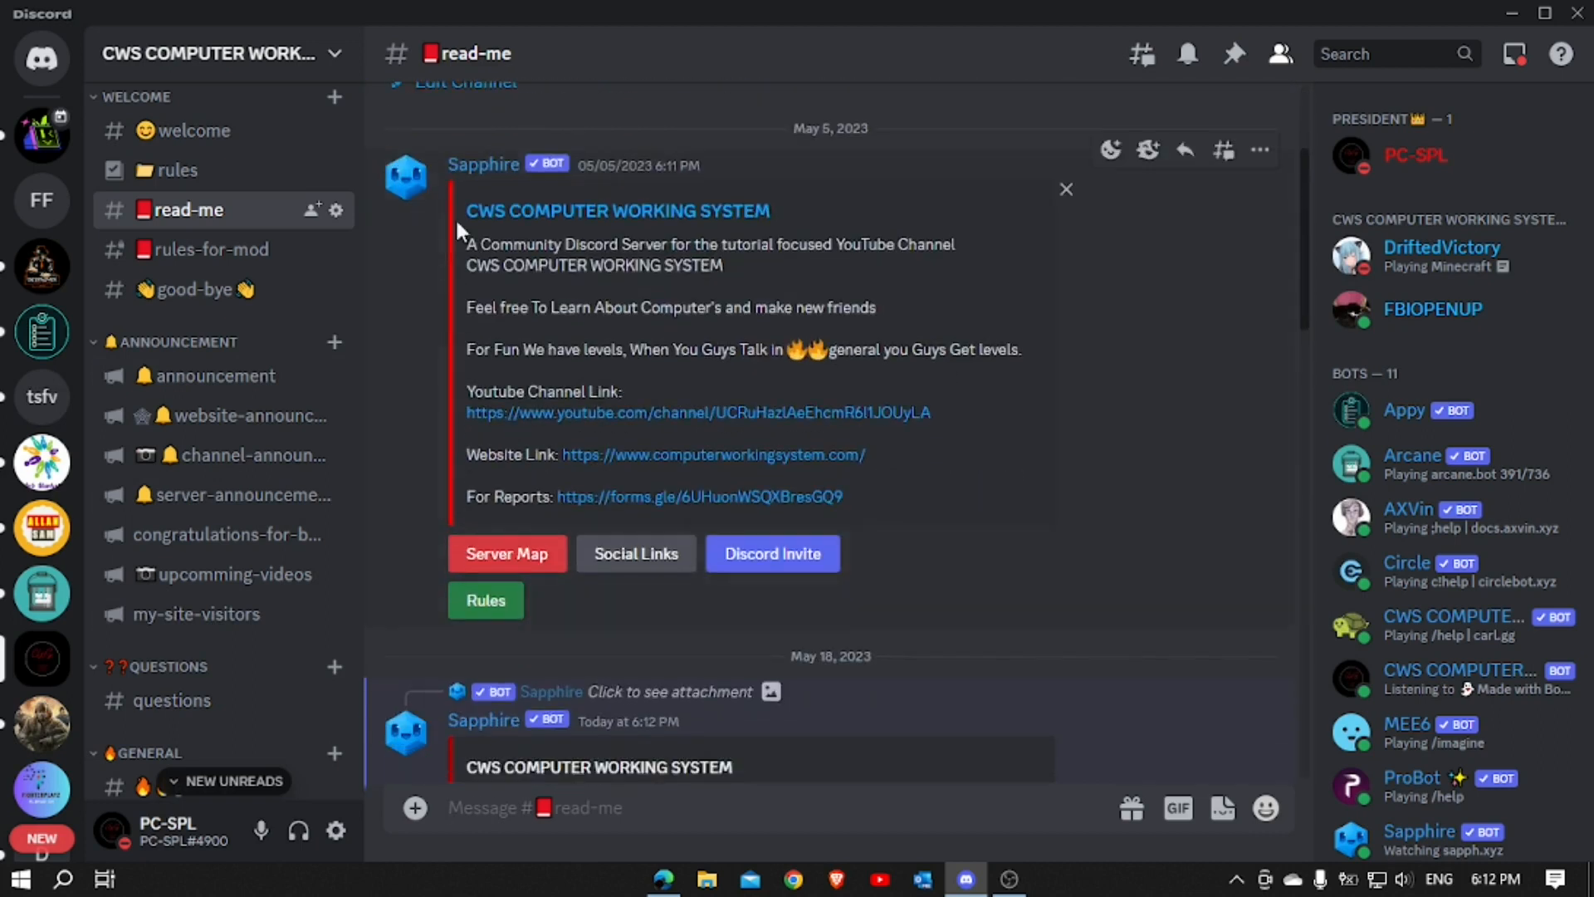
left_click_drag(469, 241, 859, 494)
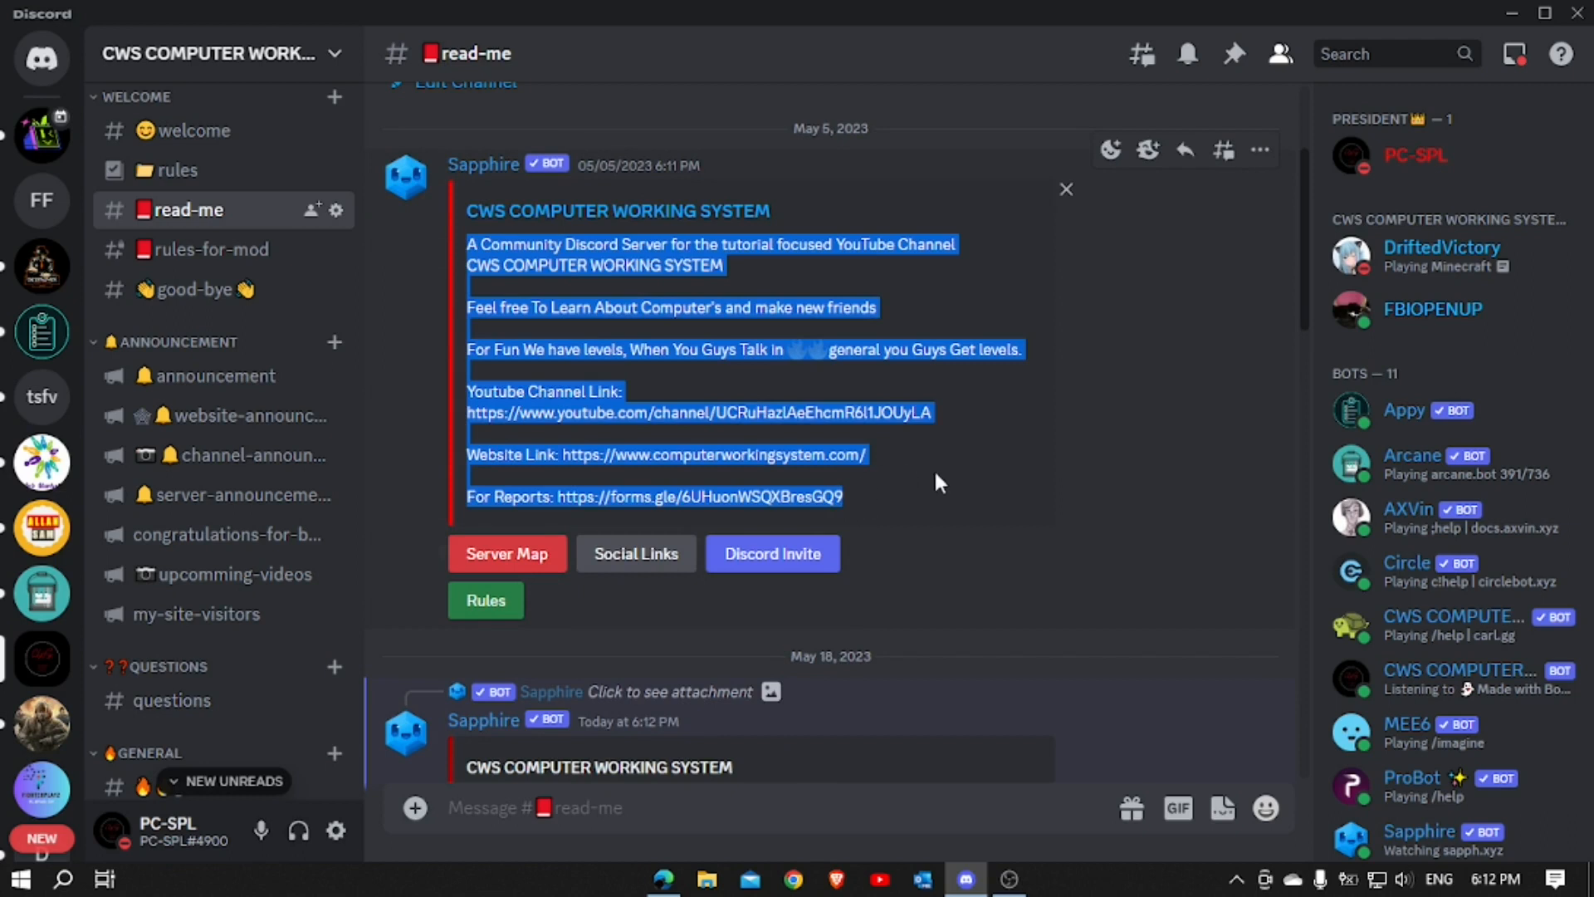
Switch back to the Sapphire dashboard, leave the server map template, and open the main template for editing
left_click(662, 879)
left_click(1198, 201)
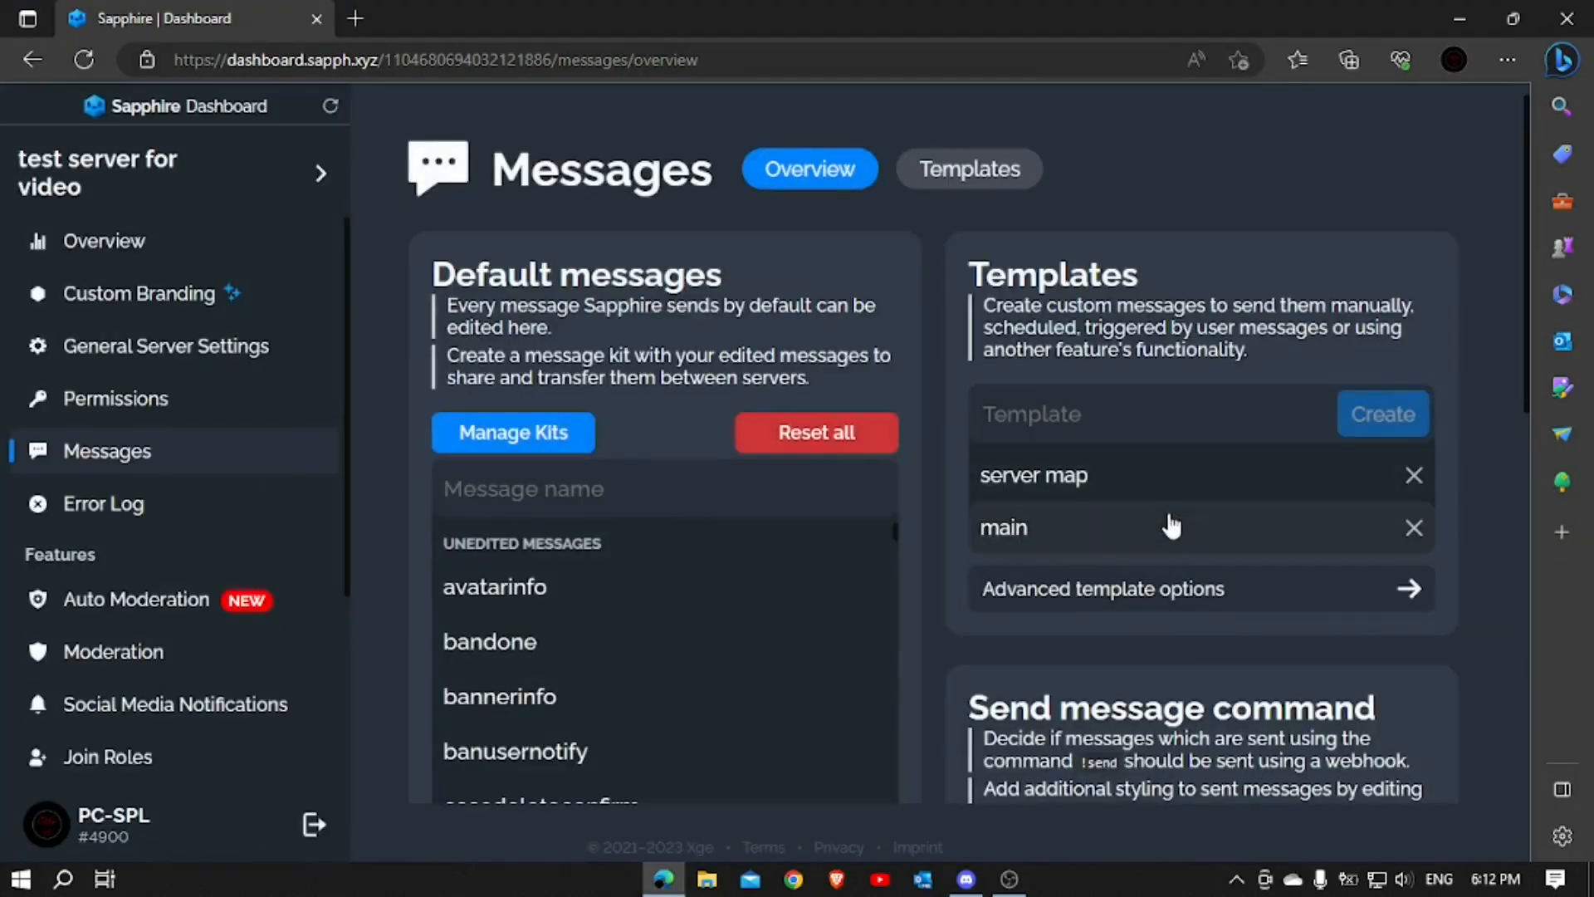
left_click(1171, 523)
left_click(531, 201)
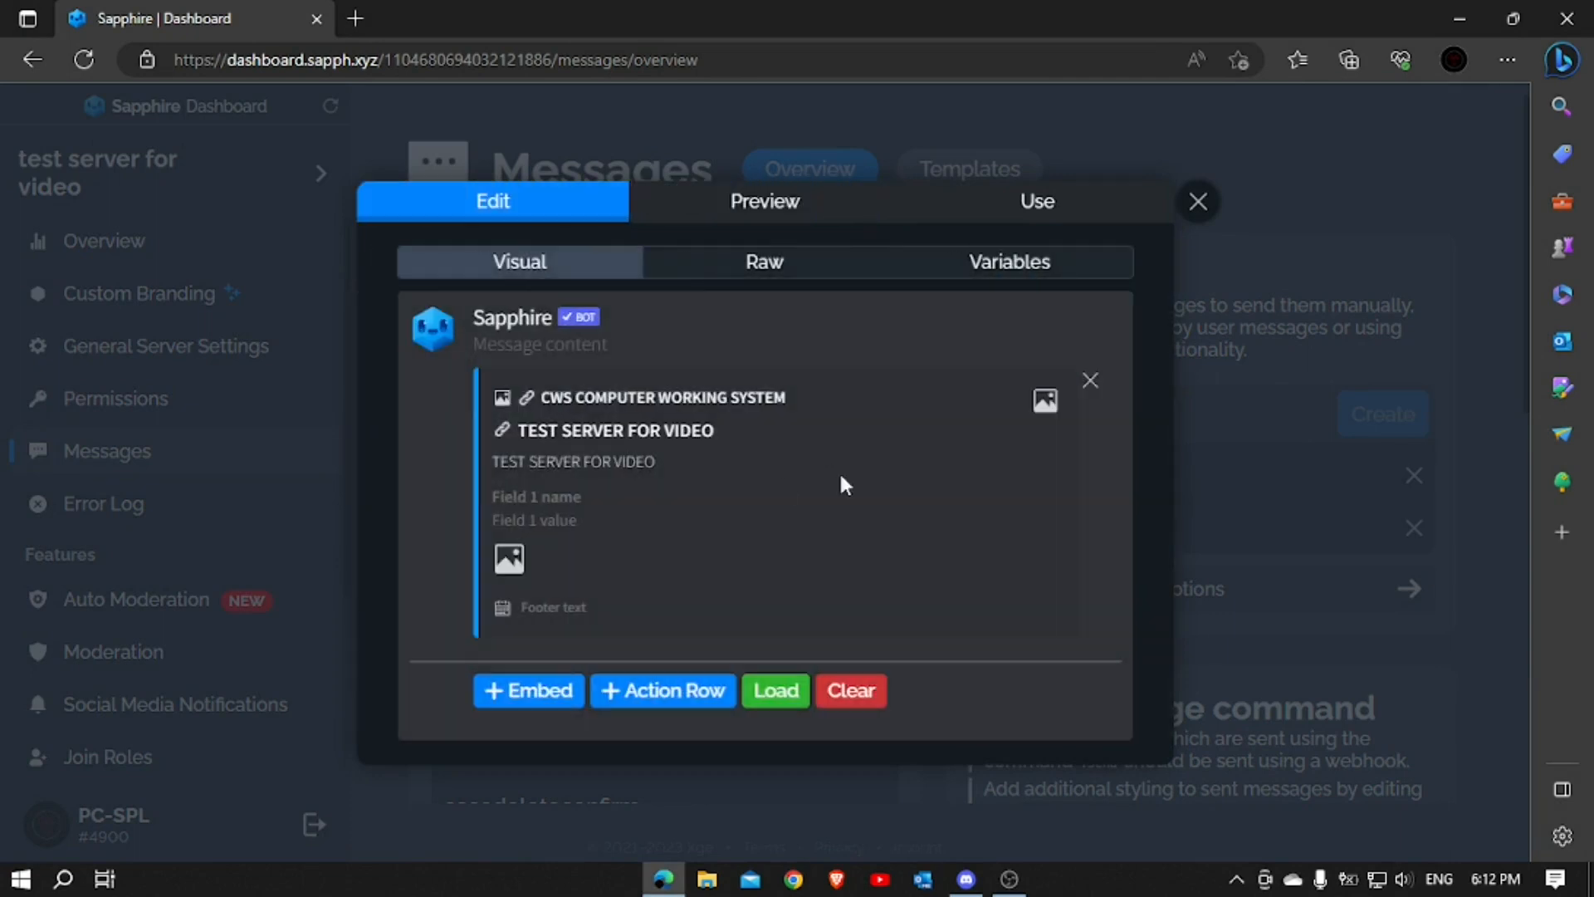
left_click(274, 395)
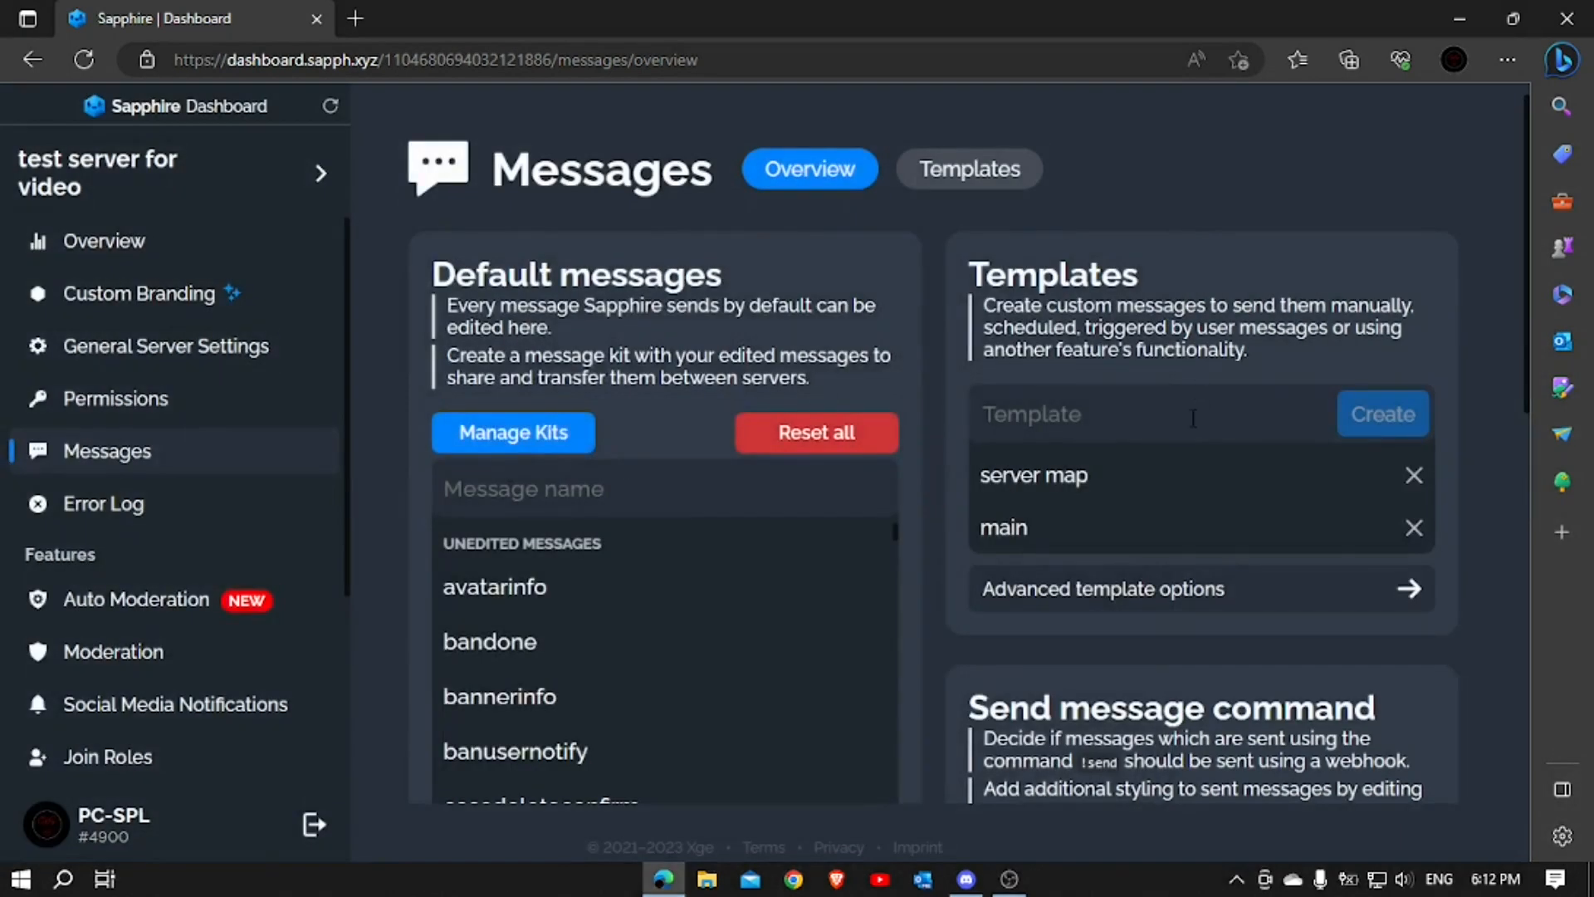
left_click(1110, 538)
left_click(493, 201)
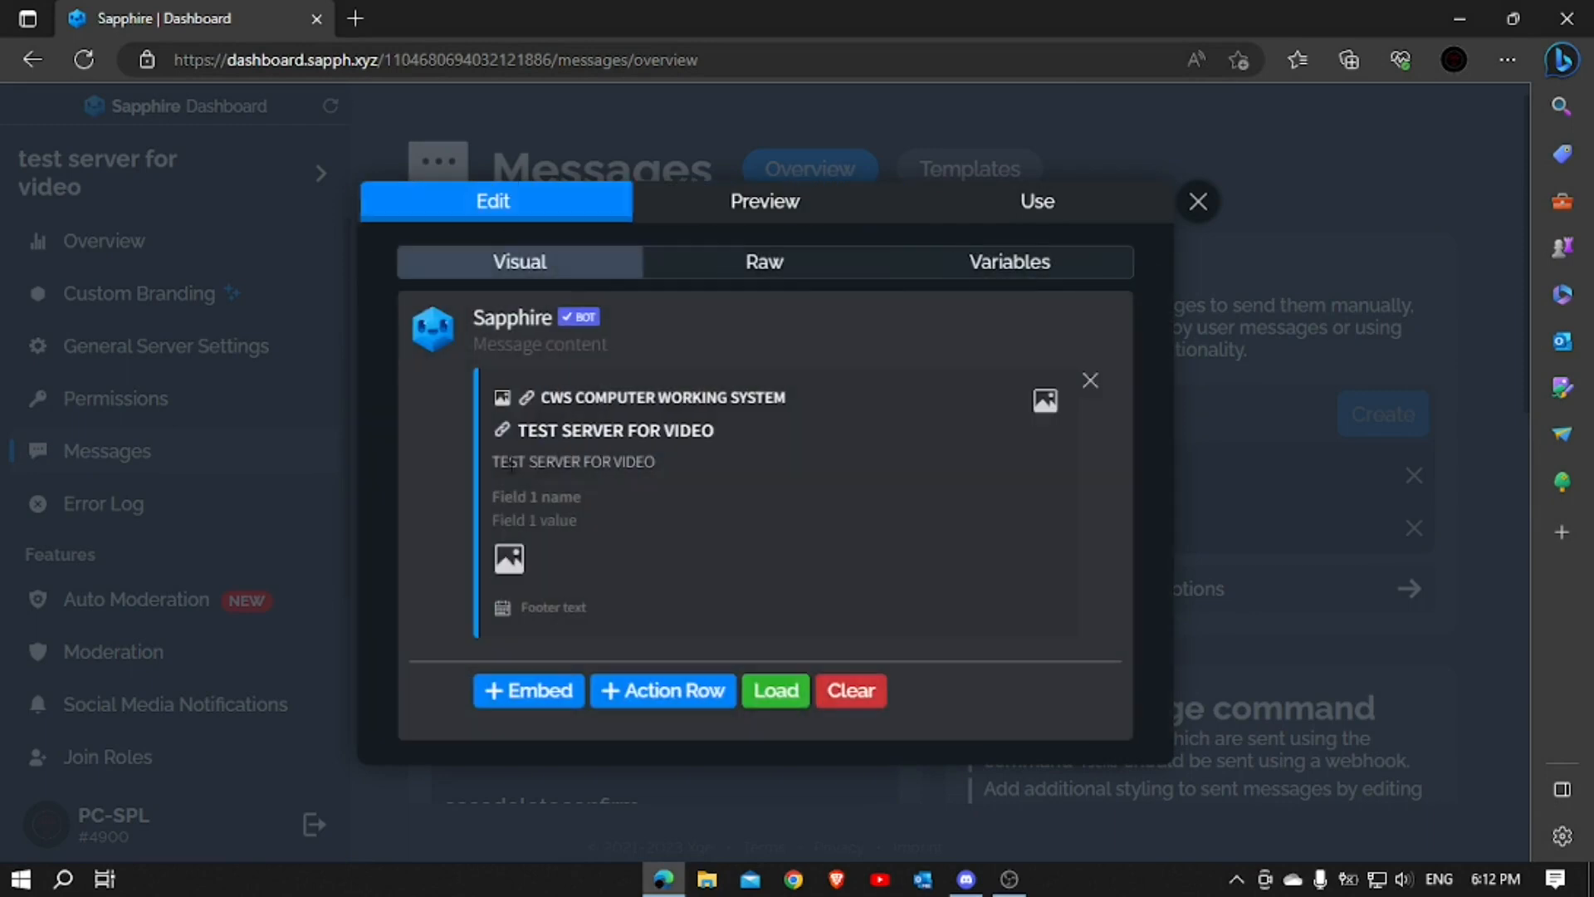
Replace the main embed's description with the copied community text and links, and save the template
key("ctrl+a")
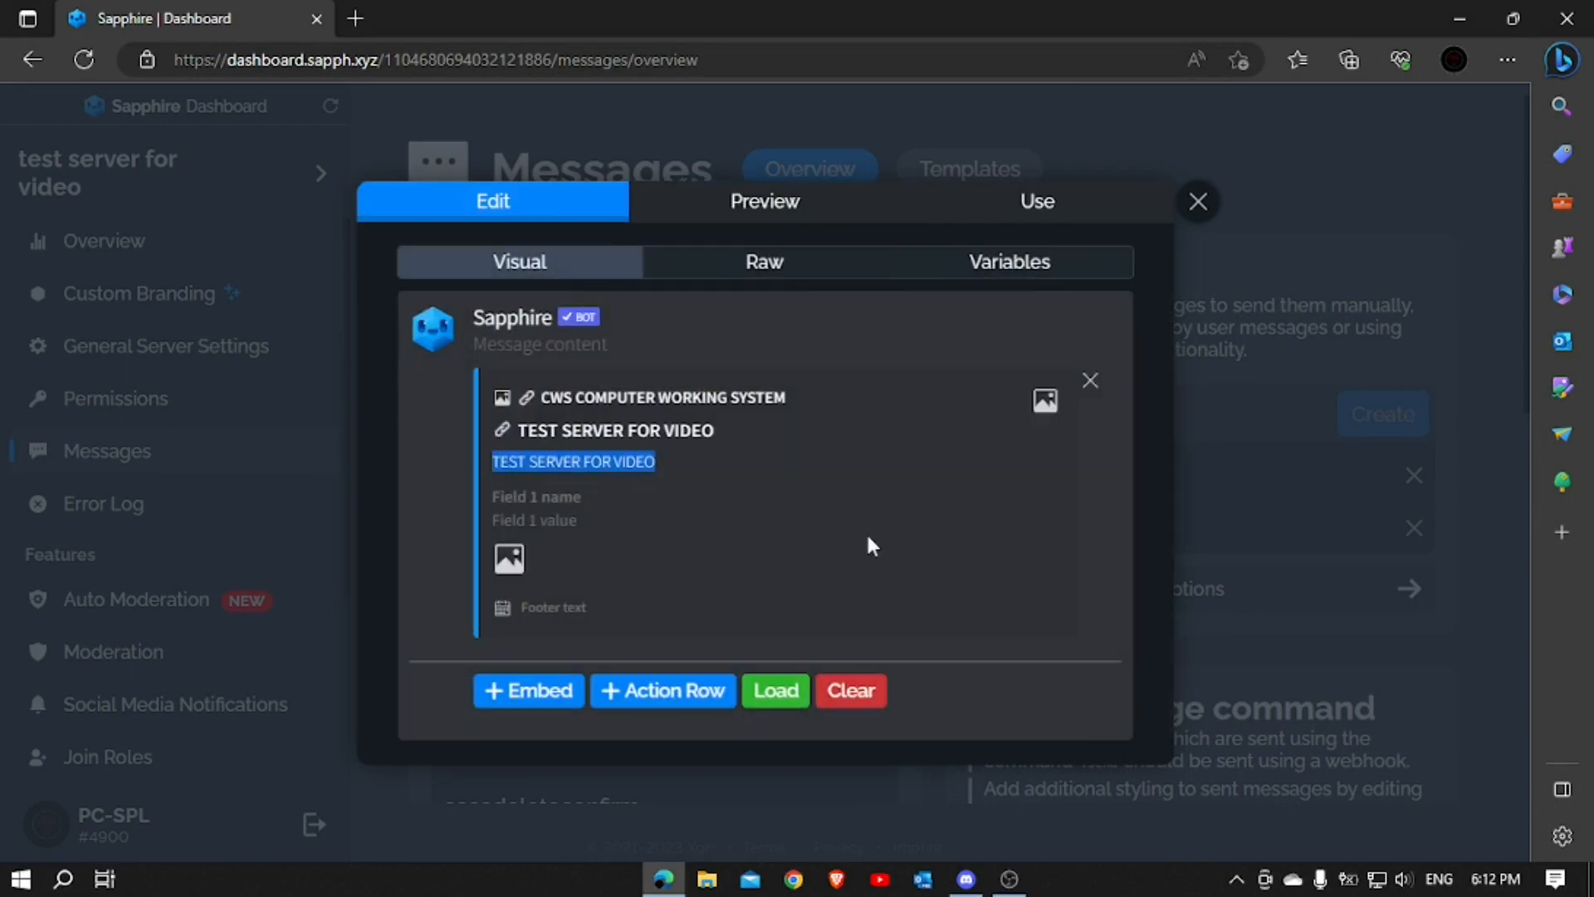
key("ctrl+v")
scroll(1008, 539, "down", 3)
scroll(1011, 540, "up", 3)
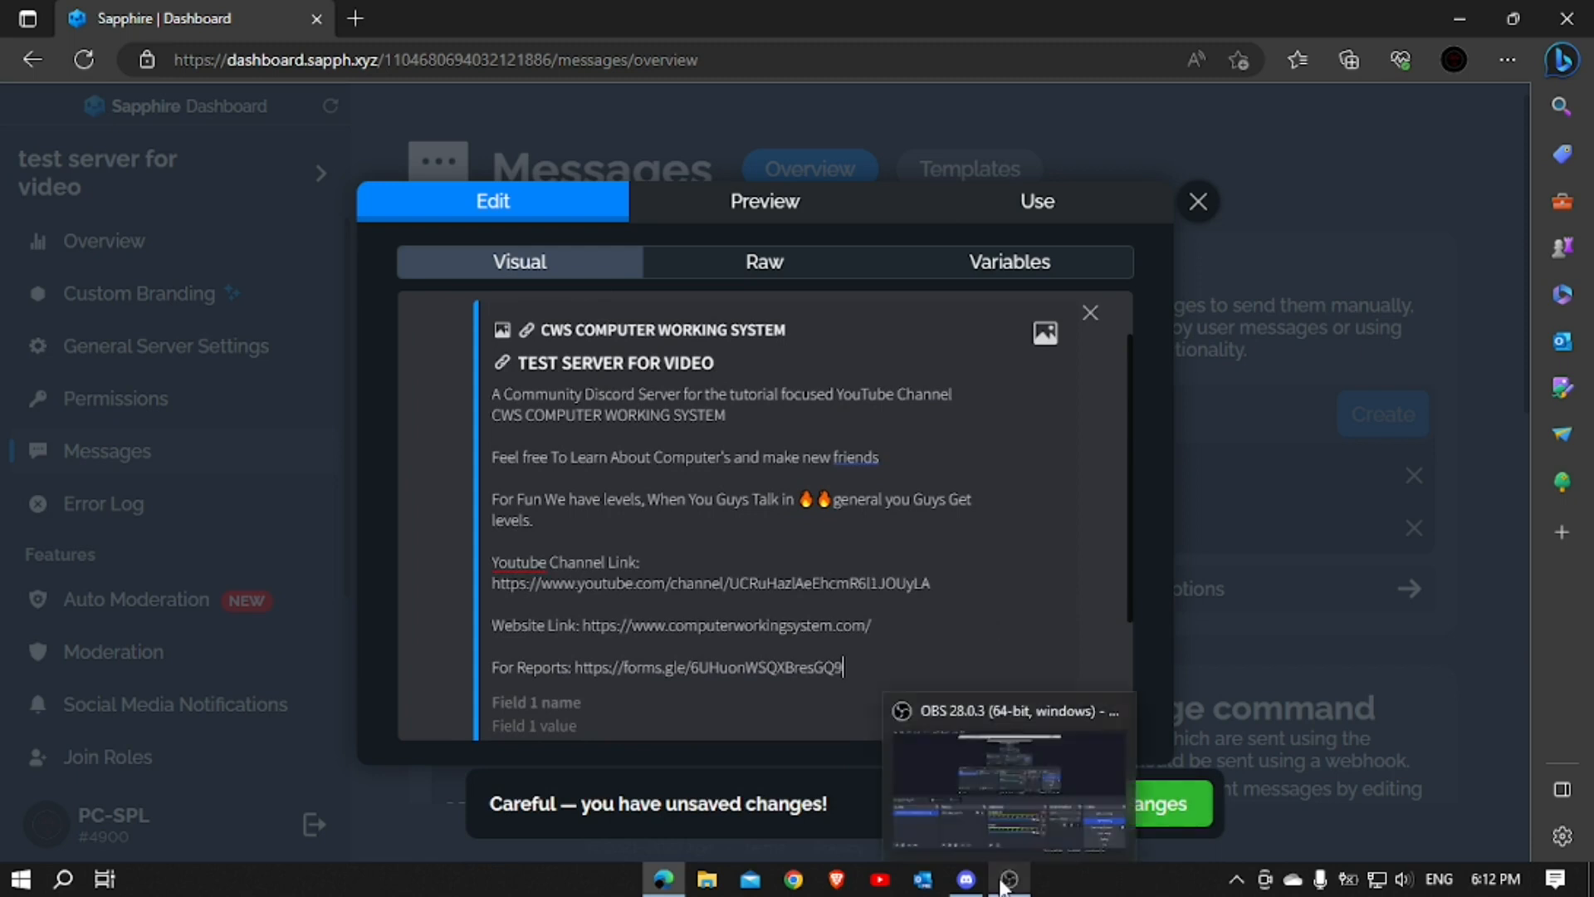
scroll(1017, 640, "down", 1)
scroll(1017, 640, "down", 3)
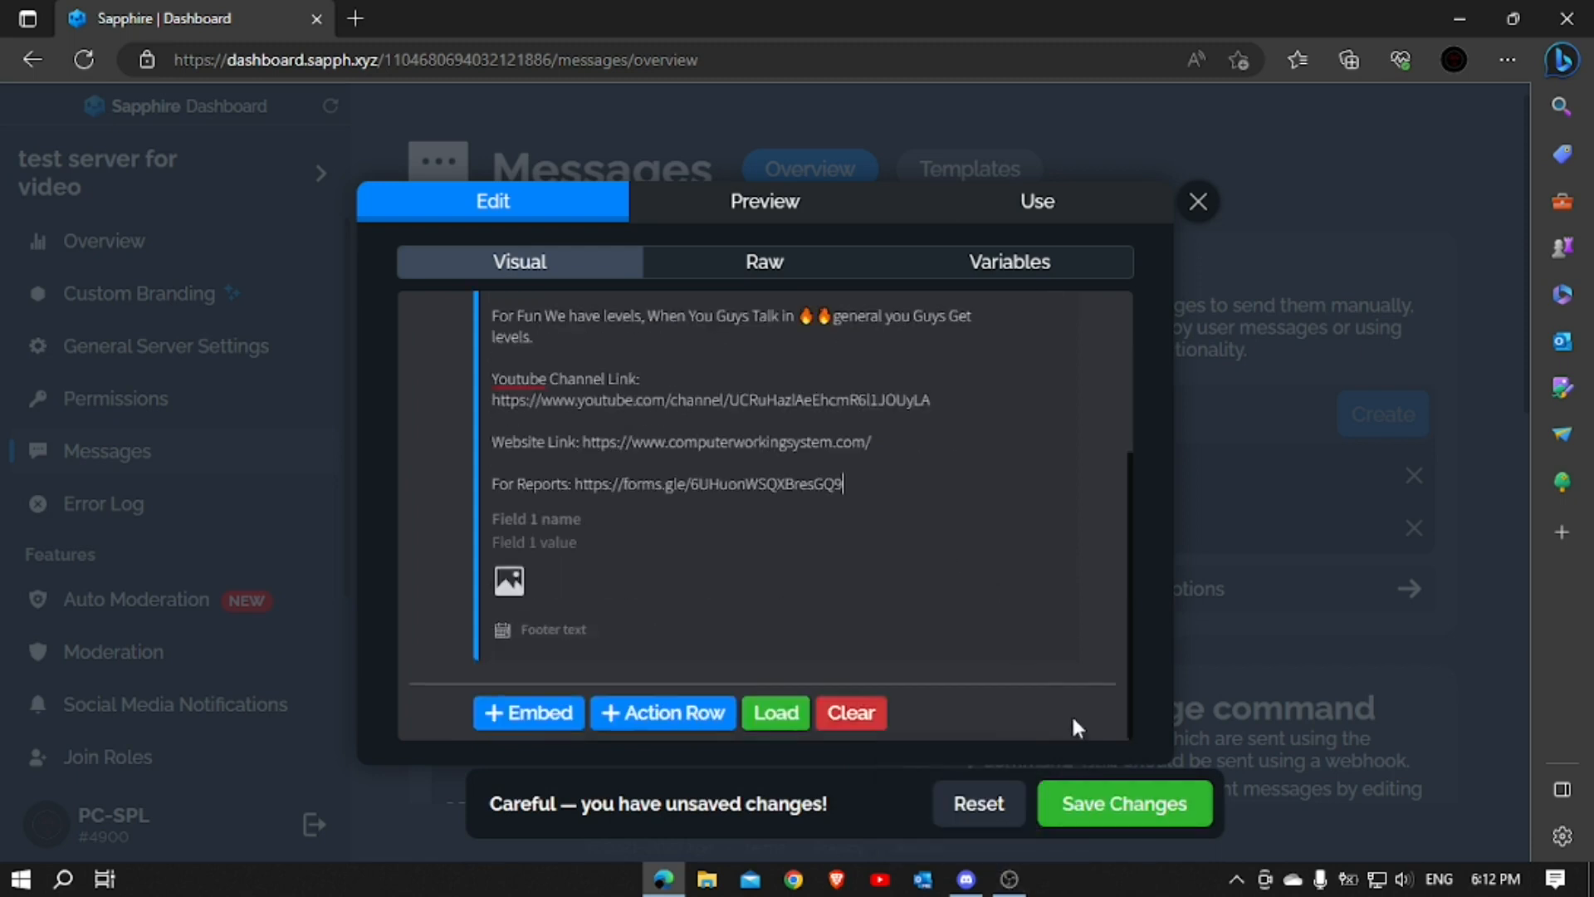
left_click(1096, 817)
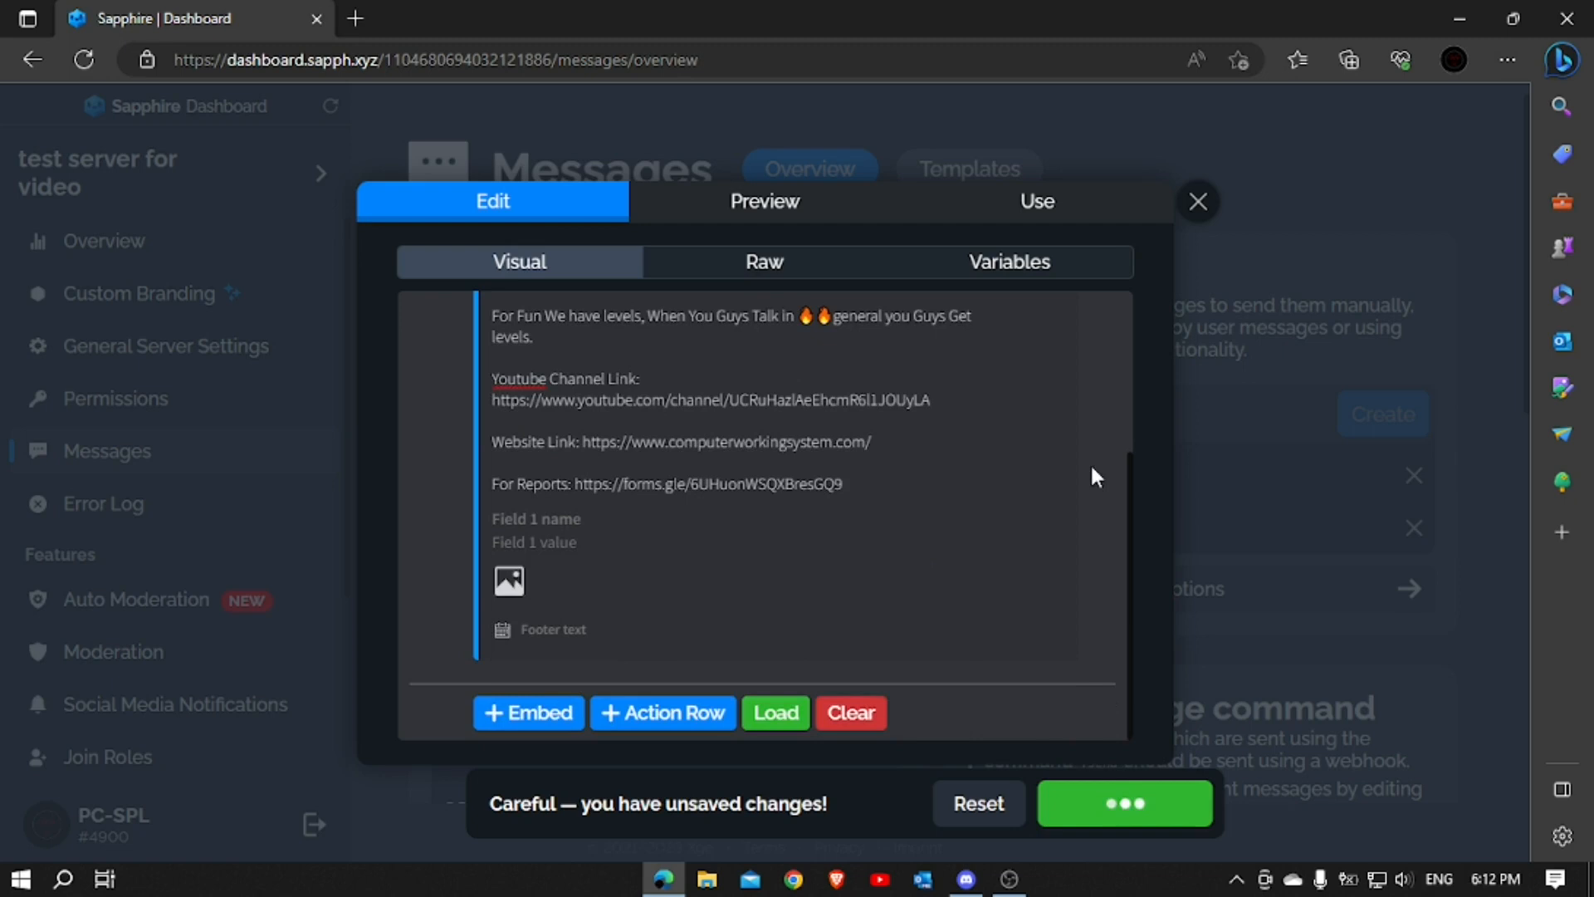
left_click(1191, 209)
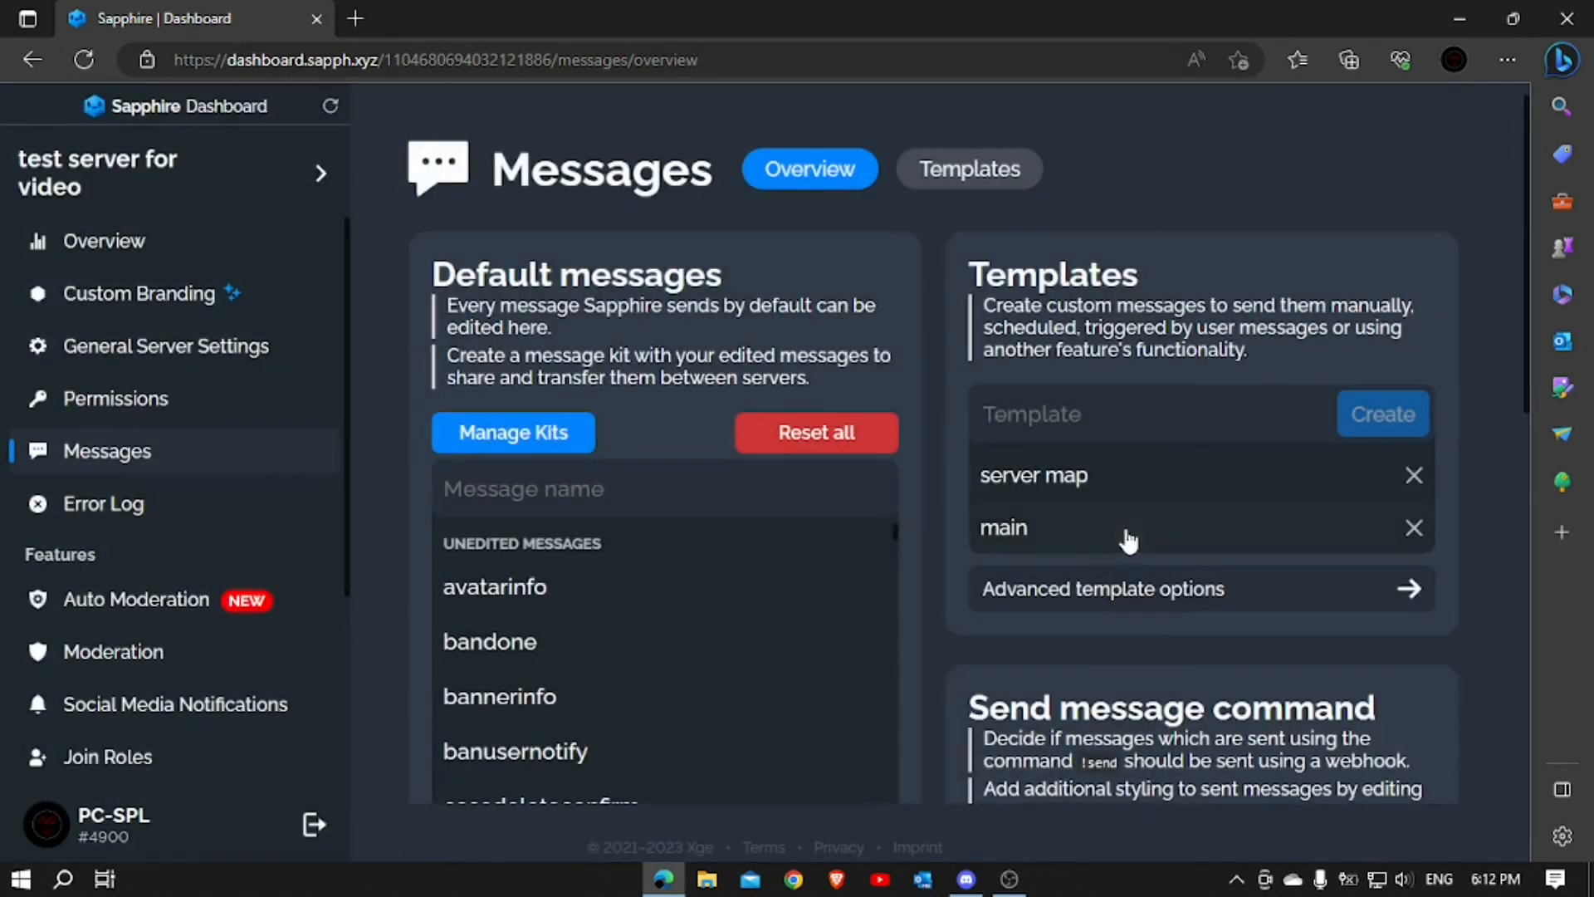
Open the server map template for editing and, in Discord's read-me channel, copy the full text of Sapphire's Server Map reply
left_click(1113, 490)
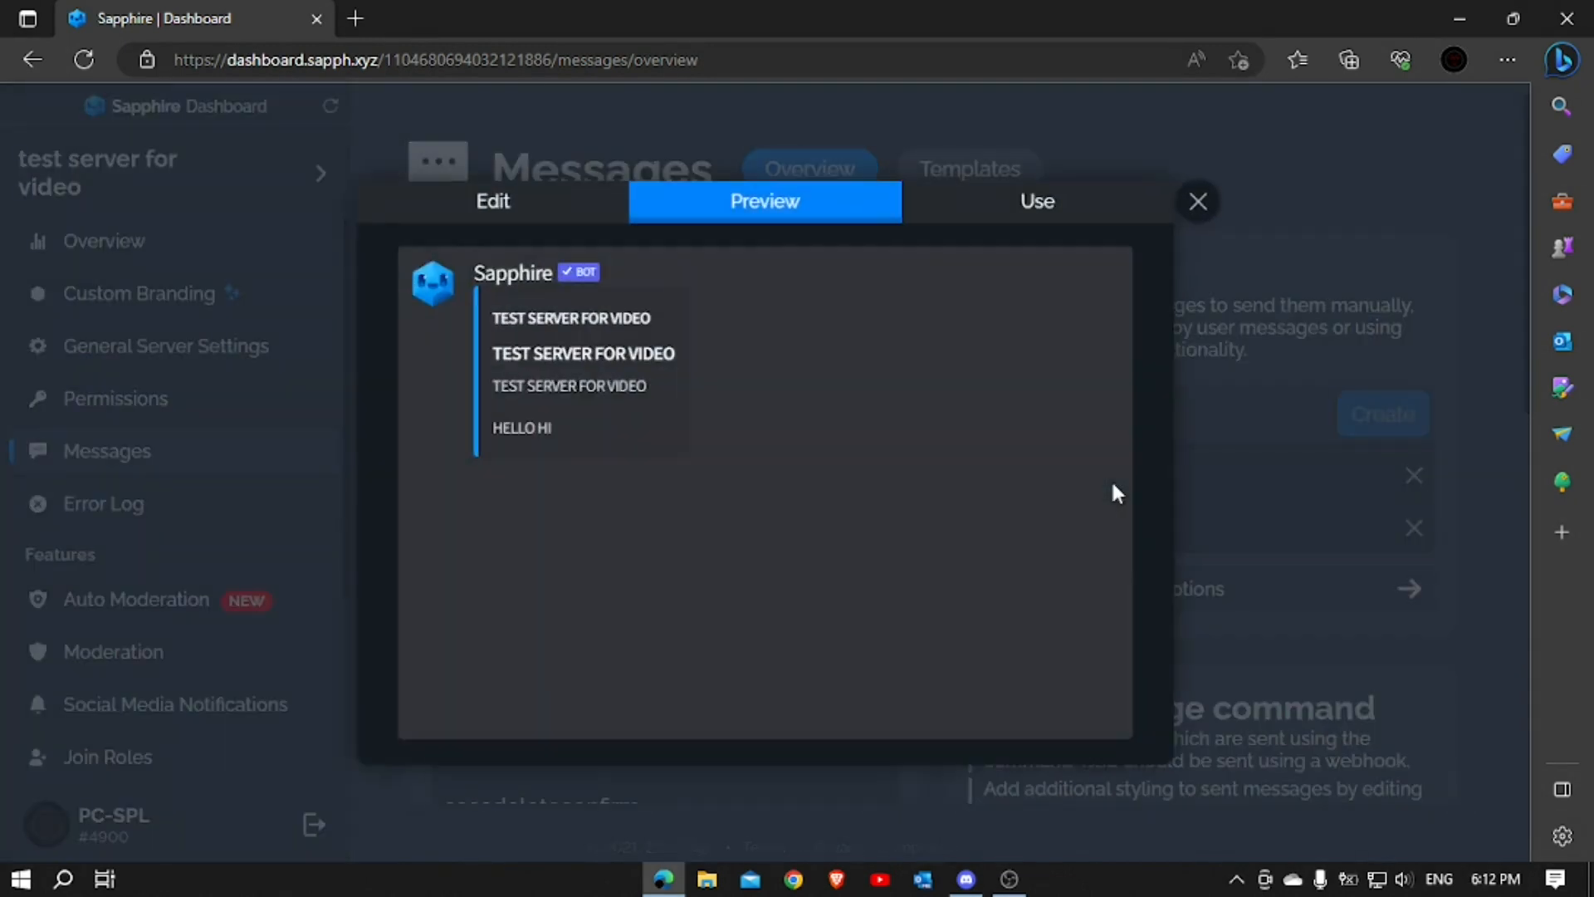
left_click(544, 207)
left_click(967, 880)
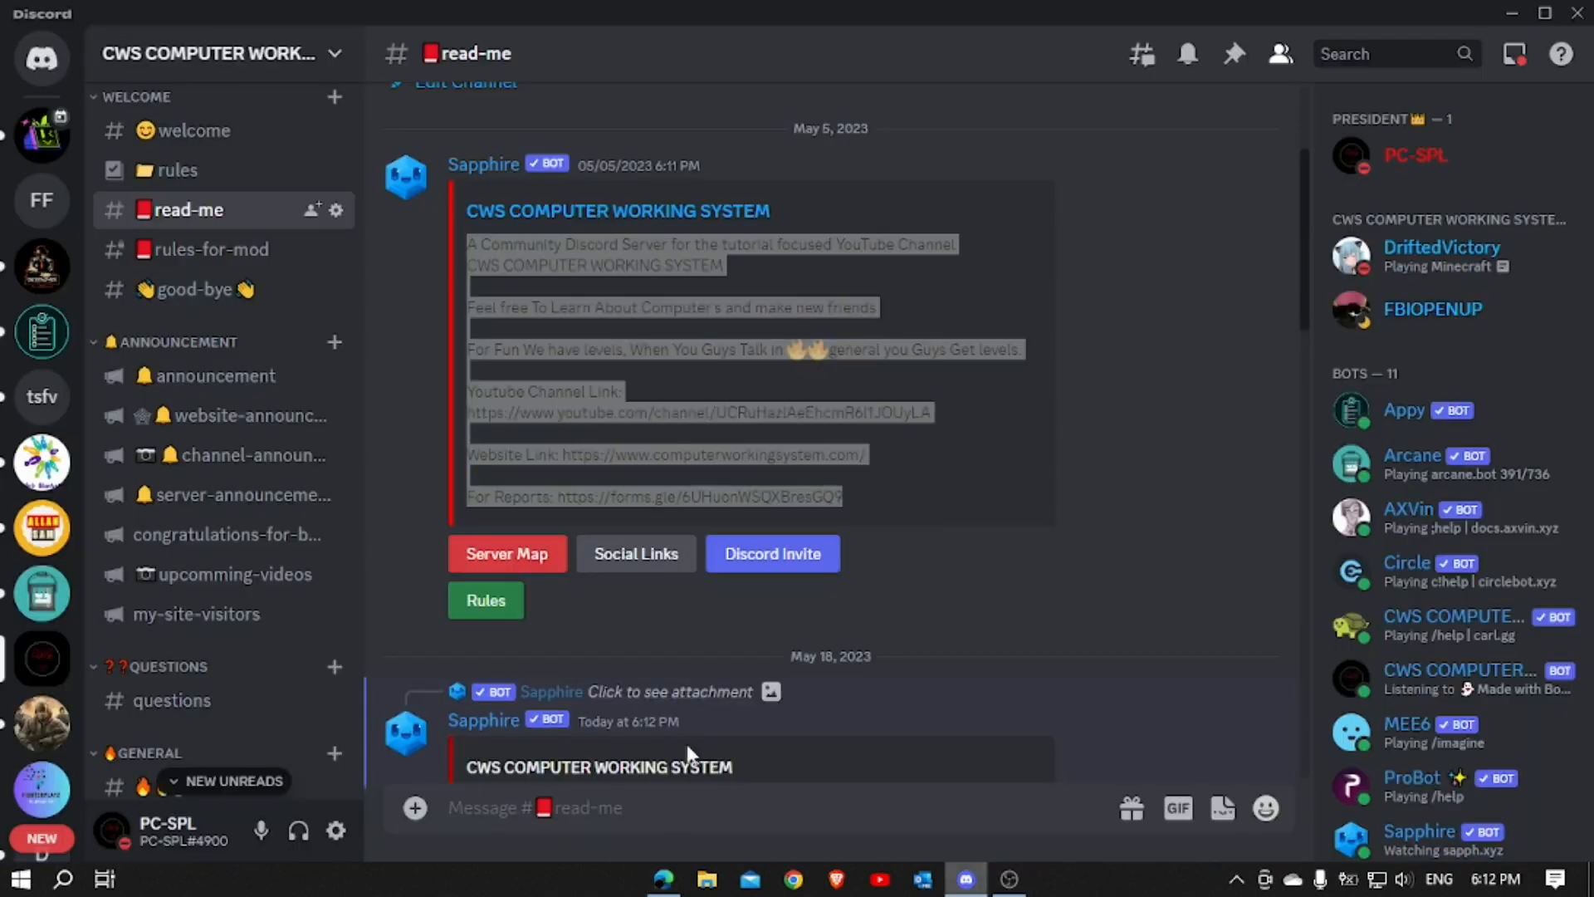
scroll(470, 591, "down", 6)
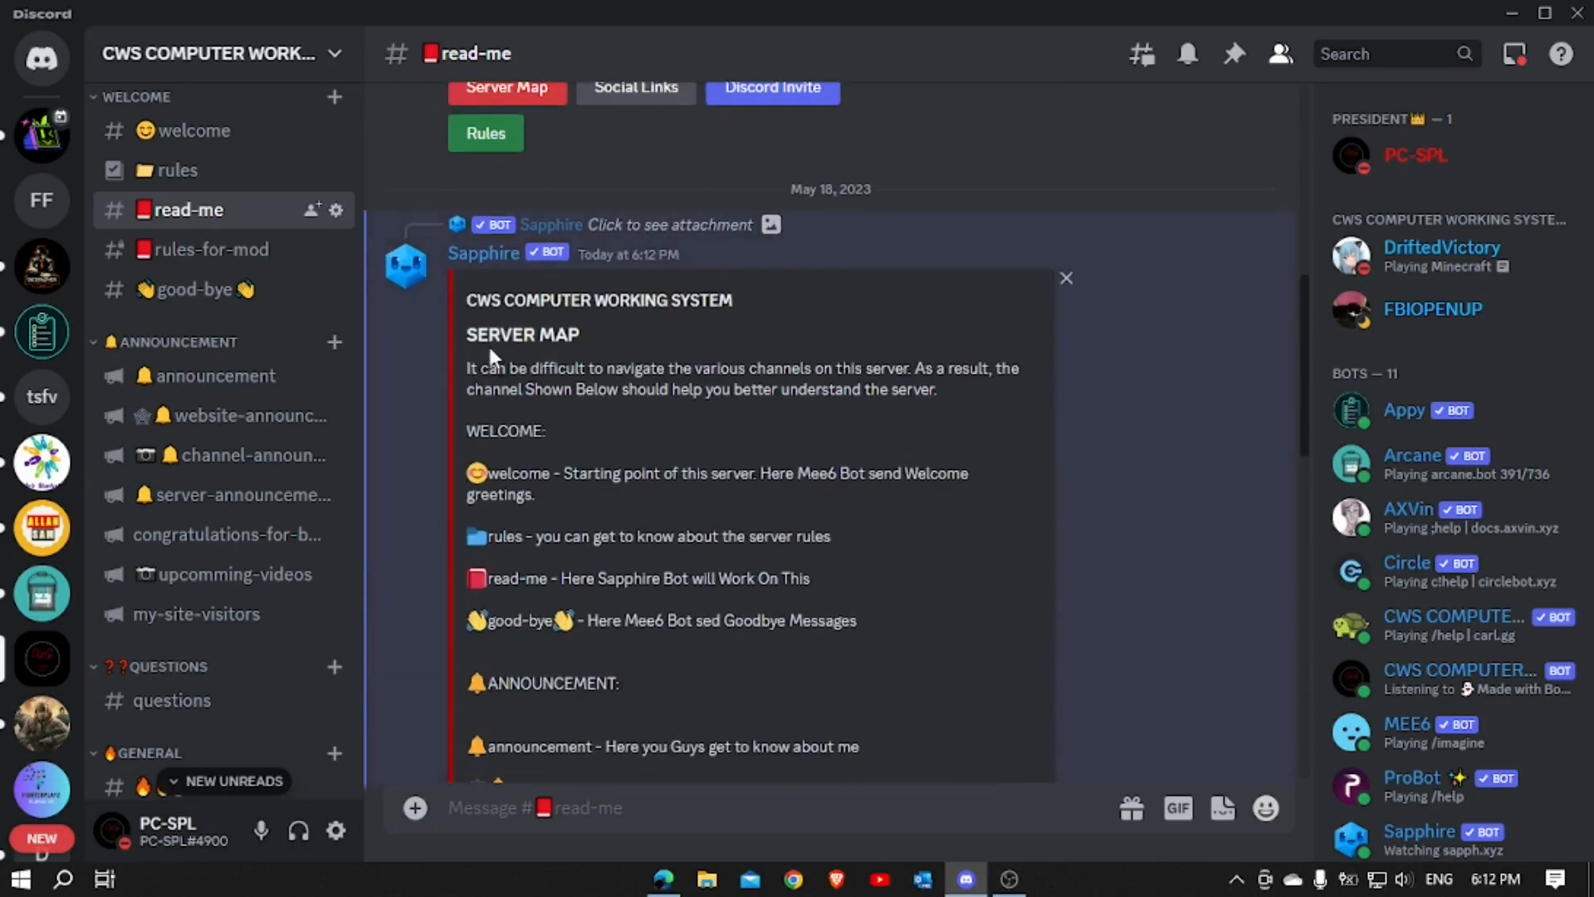
left_click_drag(468, 366, 865, 700)
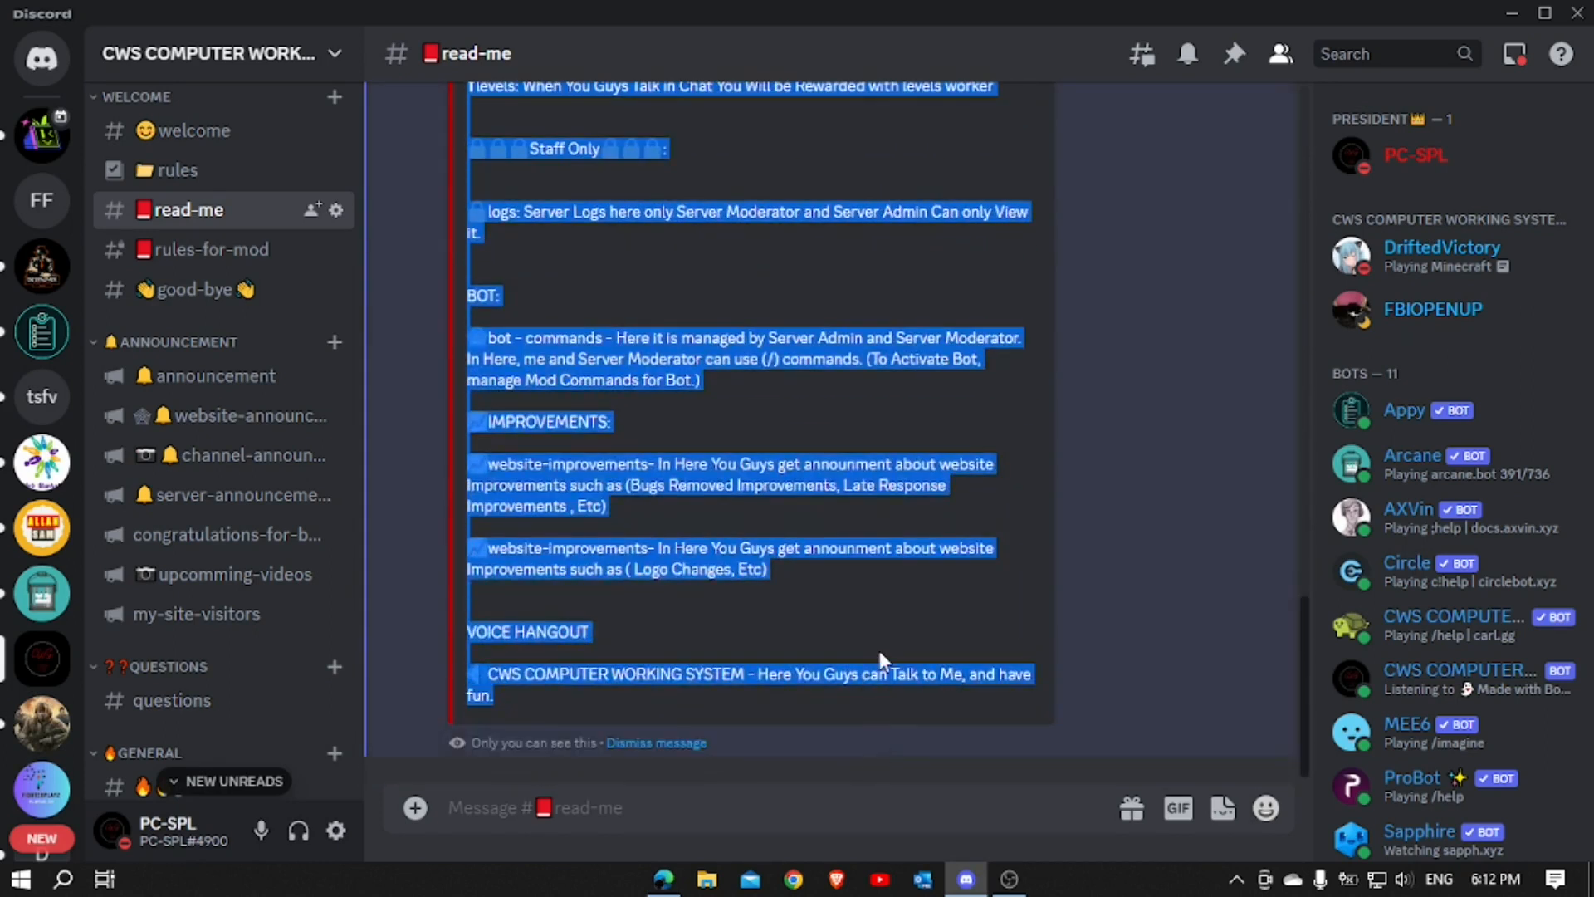
Switch back to the Sapphire dashboard and replace the server map embed's description with the copied channel guide
left_click(662, 878)
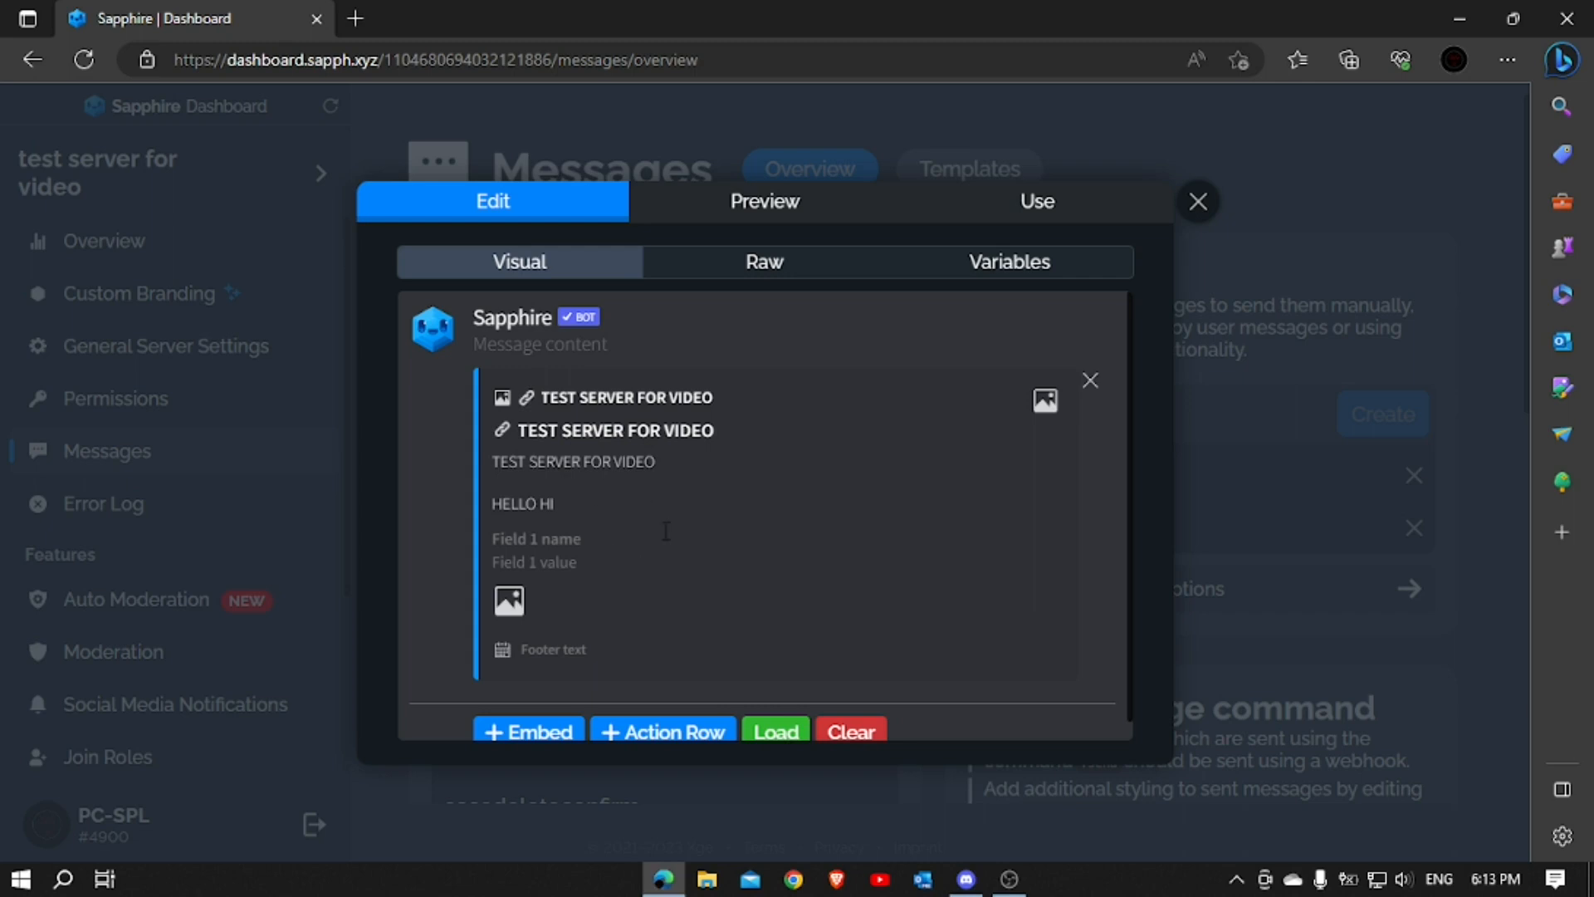
left_click_drag(490, 459, 613, 536)
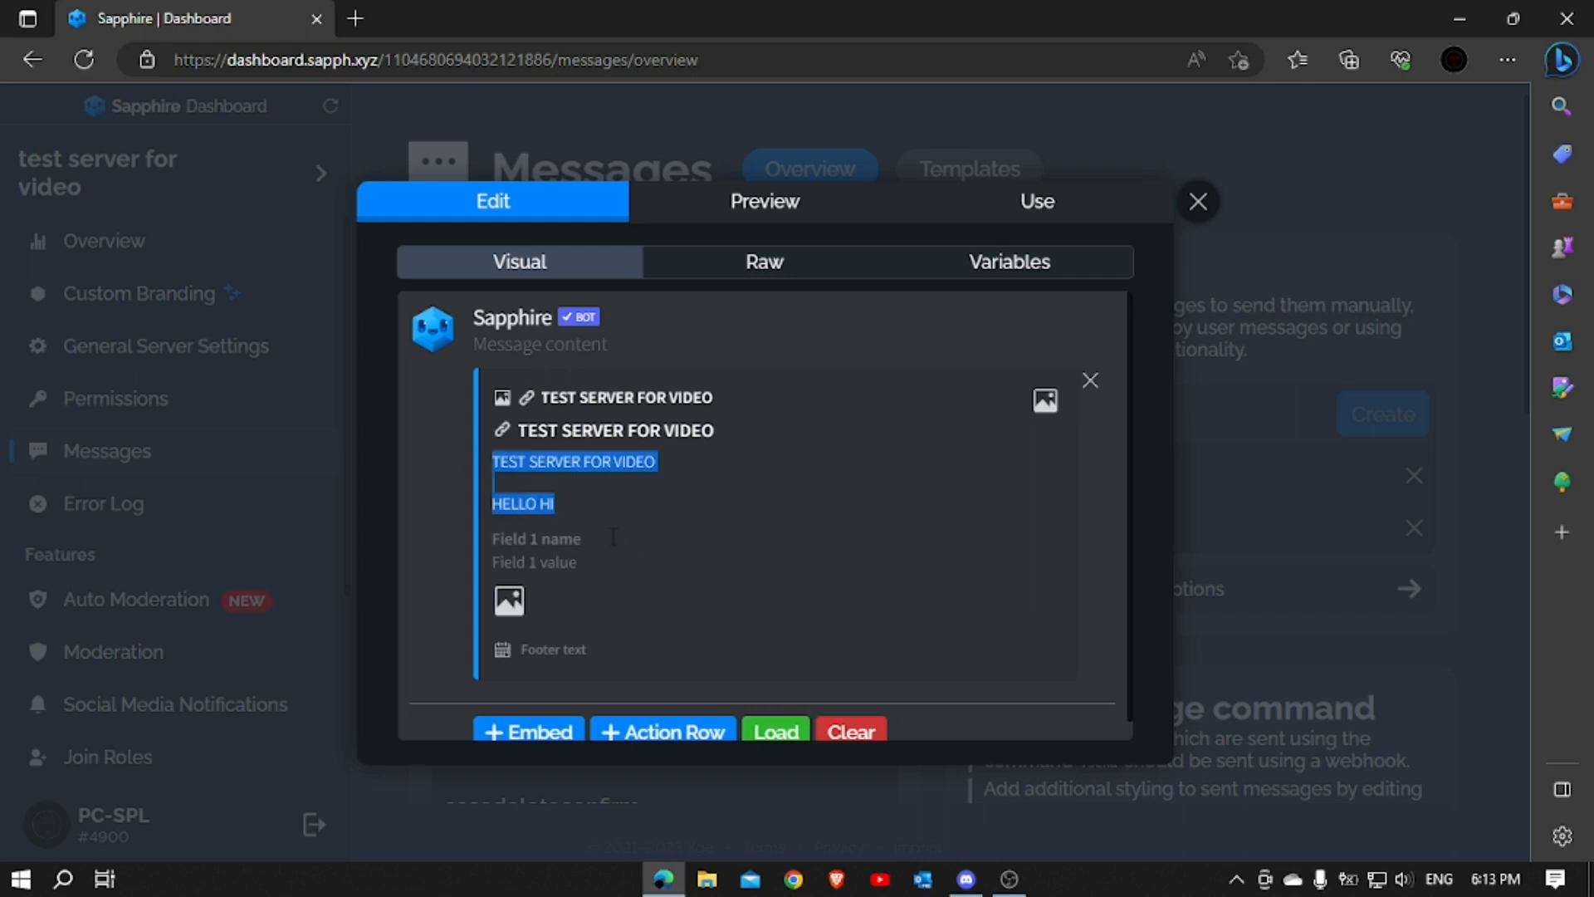
key("ctrl+v")
scroll(788, 526, "up", 8)
scroll(788, 526, "up", 7)
middle_click(842, 589)
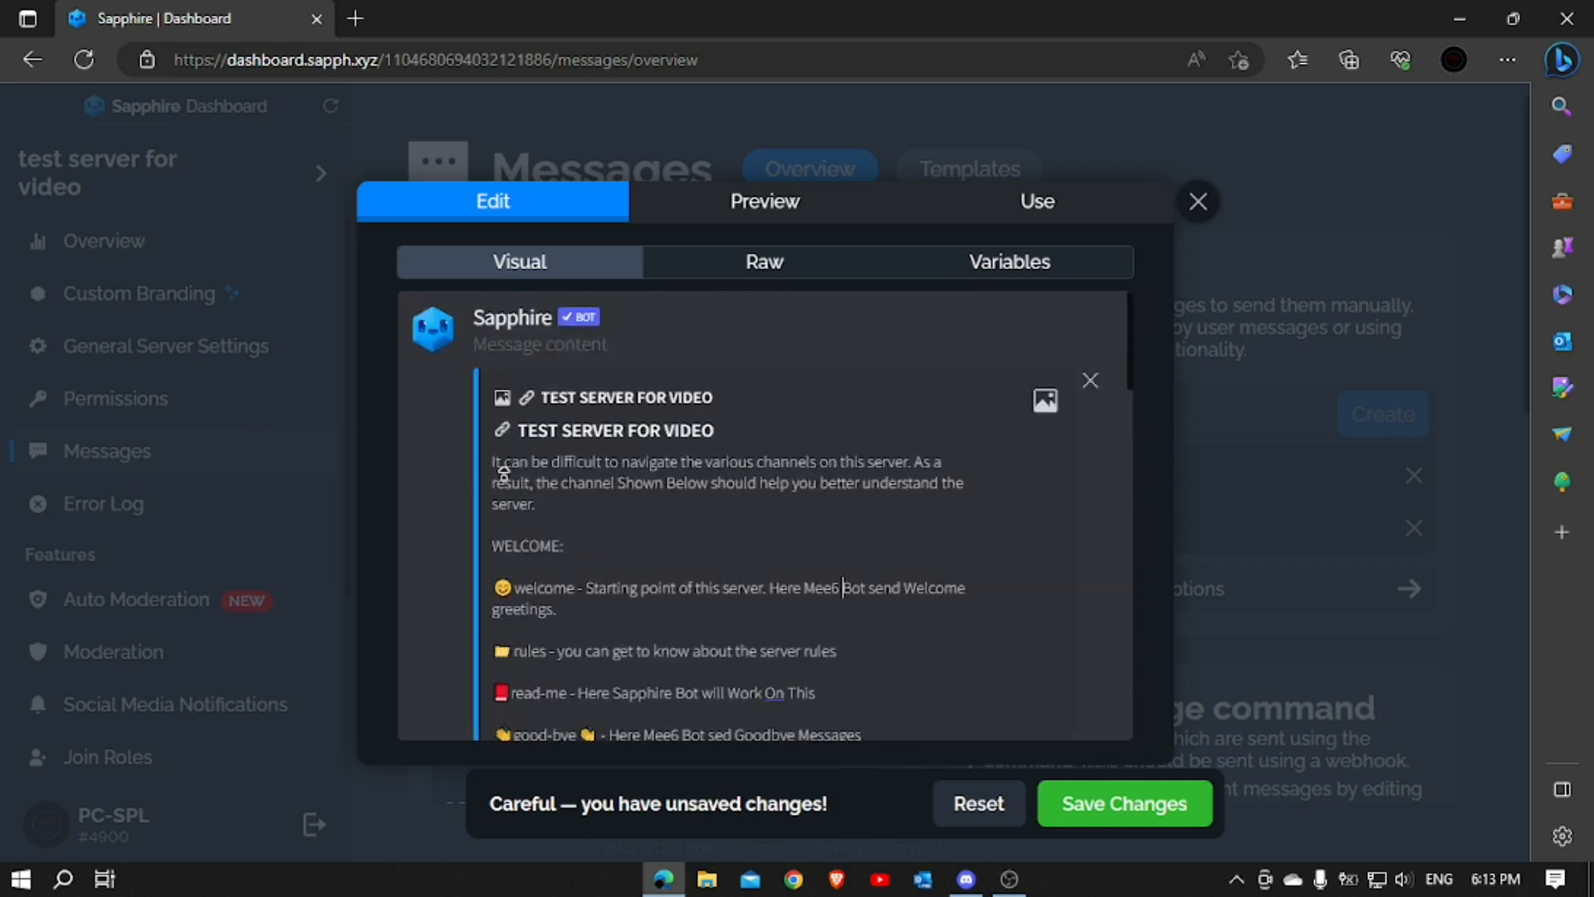
Set the server map embed's color to green #00ff04, save the template and close it
left_click(474, 492)
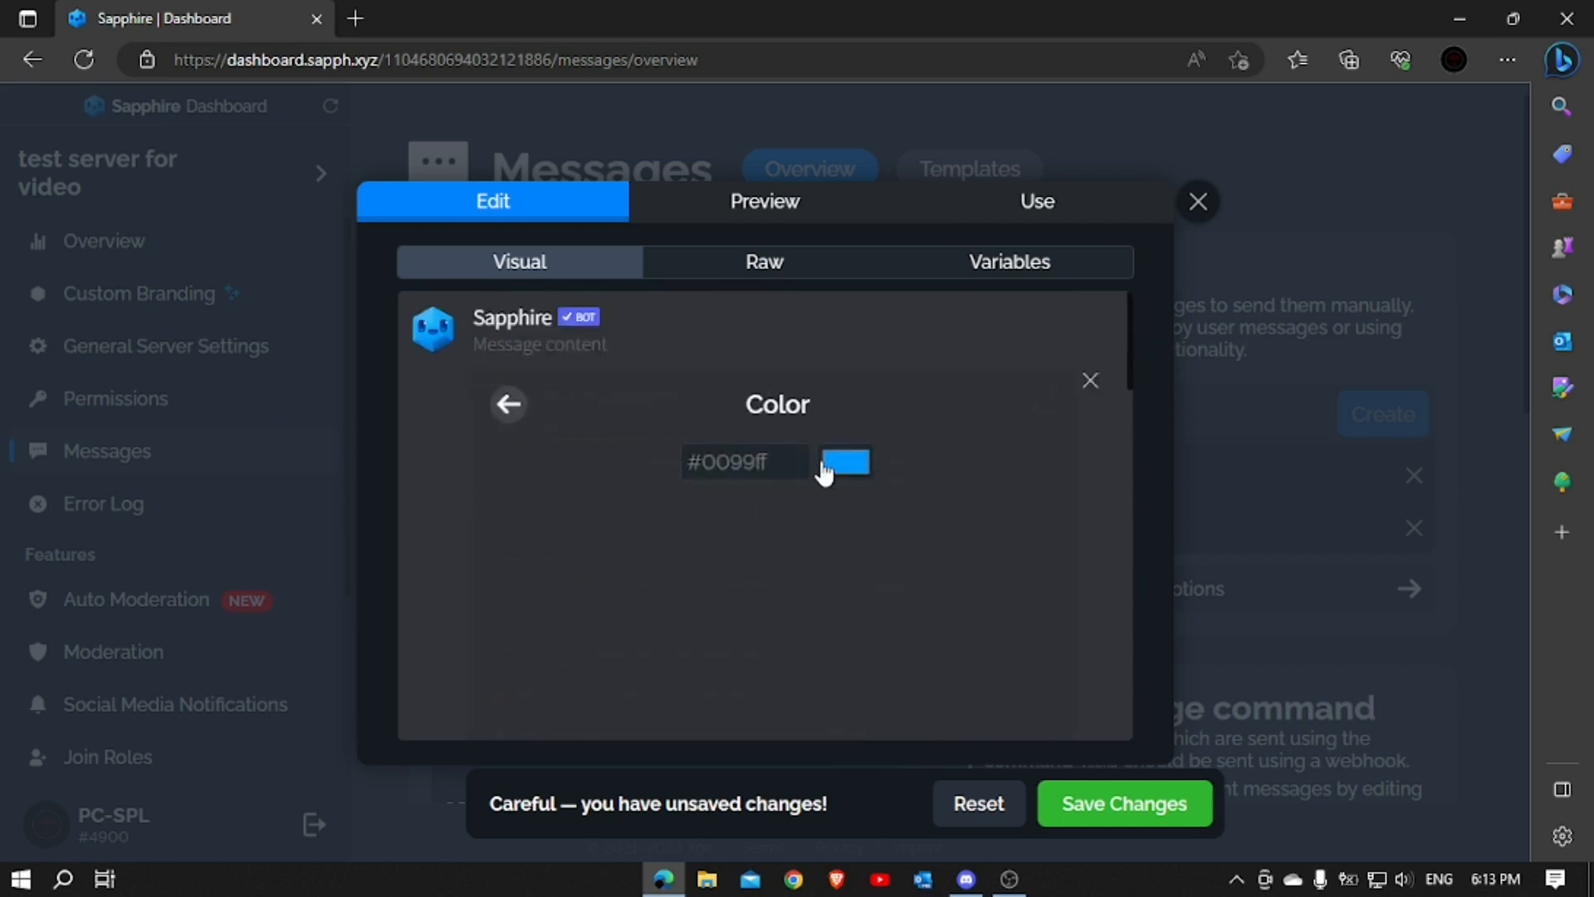
left_click(826, 467)
left_click_drag(975, 673, 1020, 675)
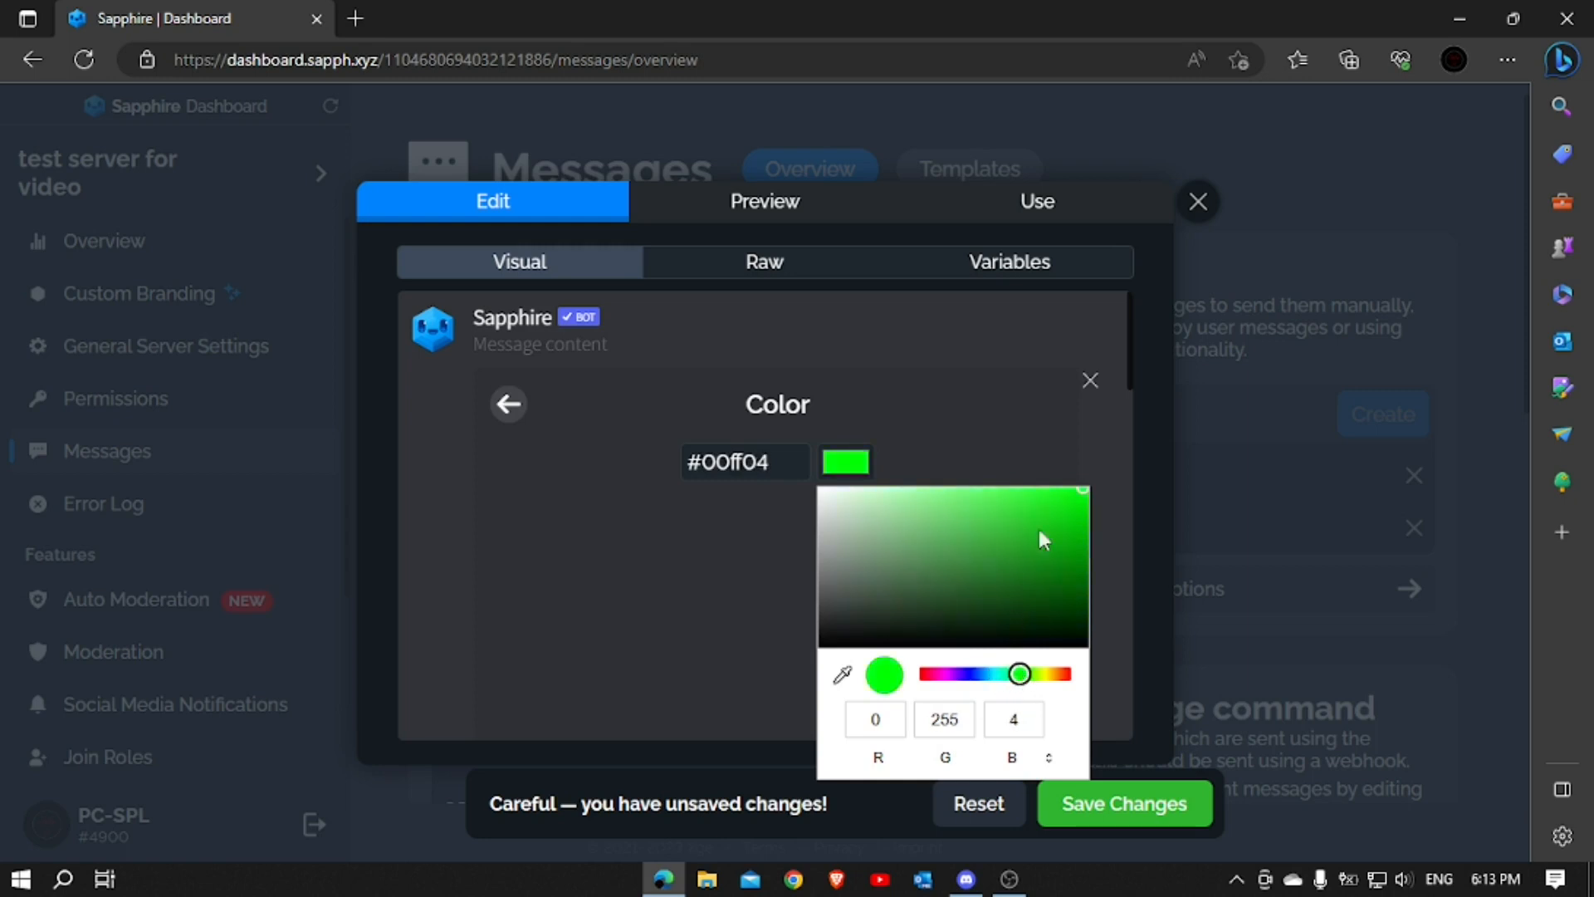
left_click(1129, 803)
left_click(508, 405)
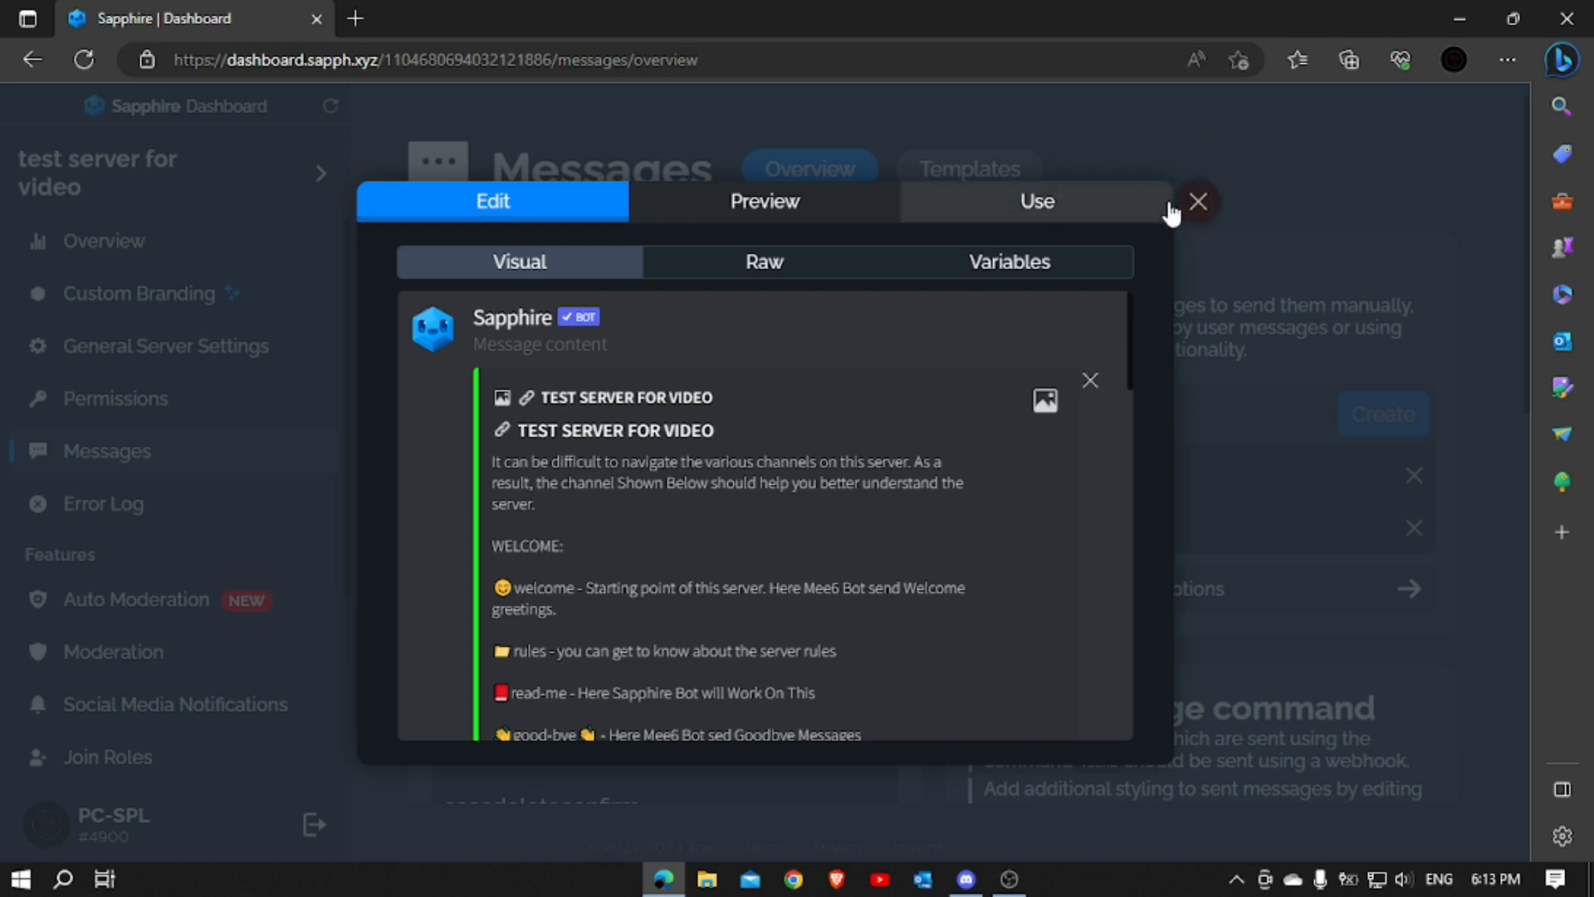
left_click(1198, 201)
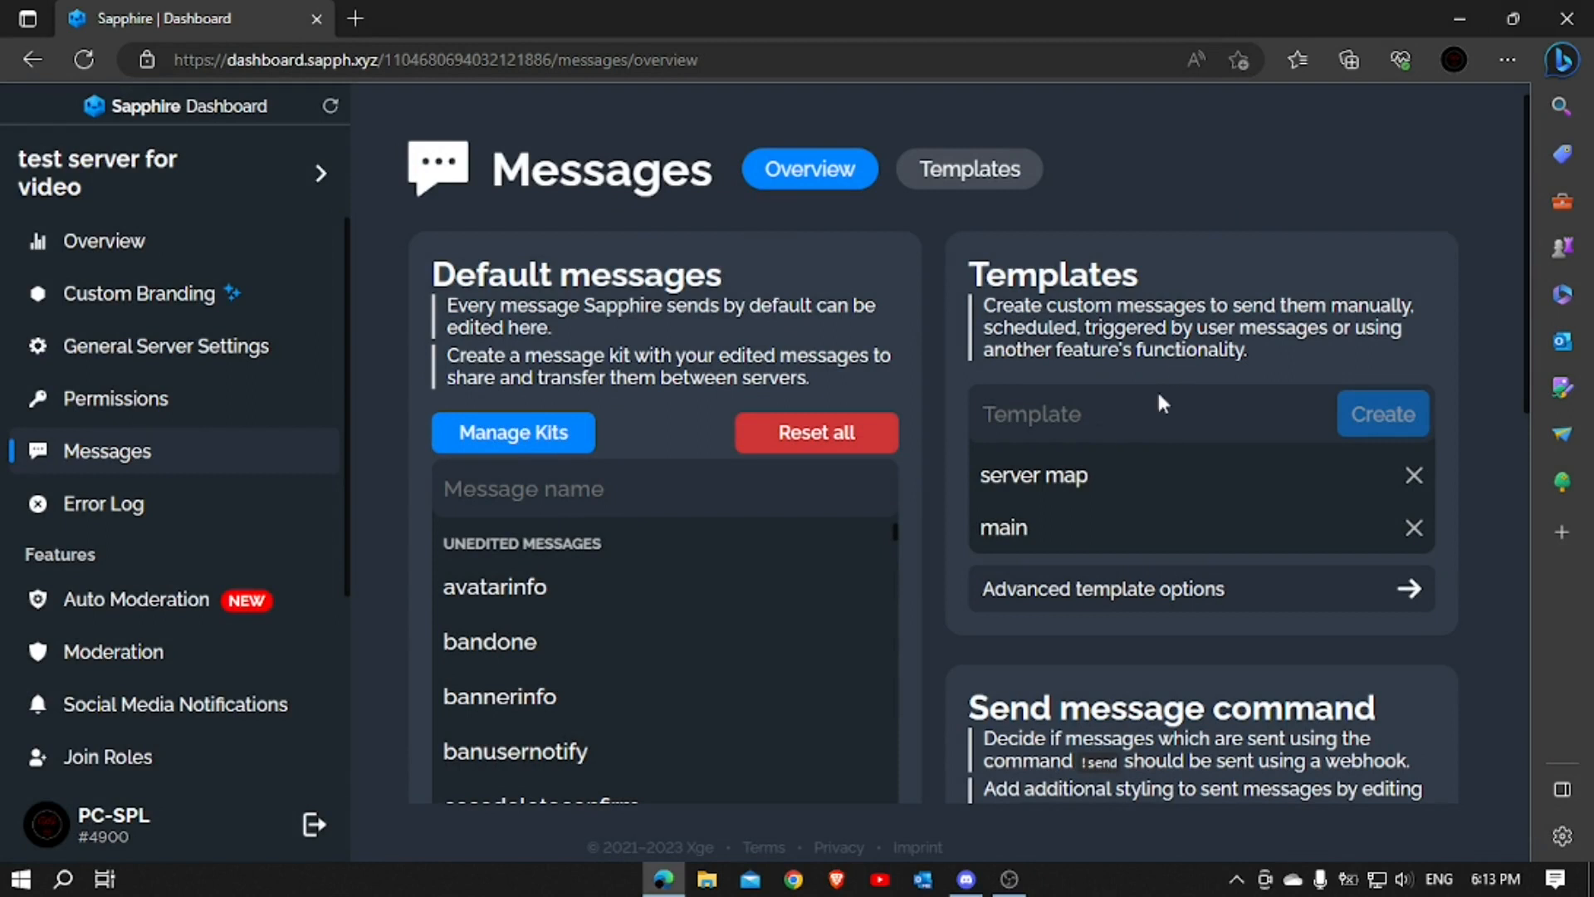
left_click(1054, 540)
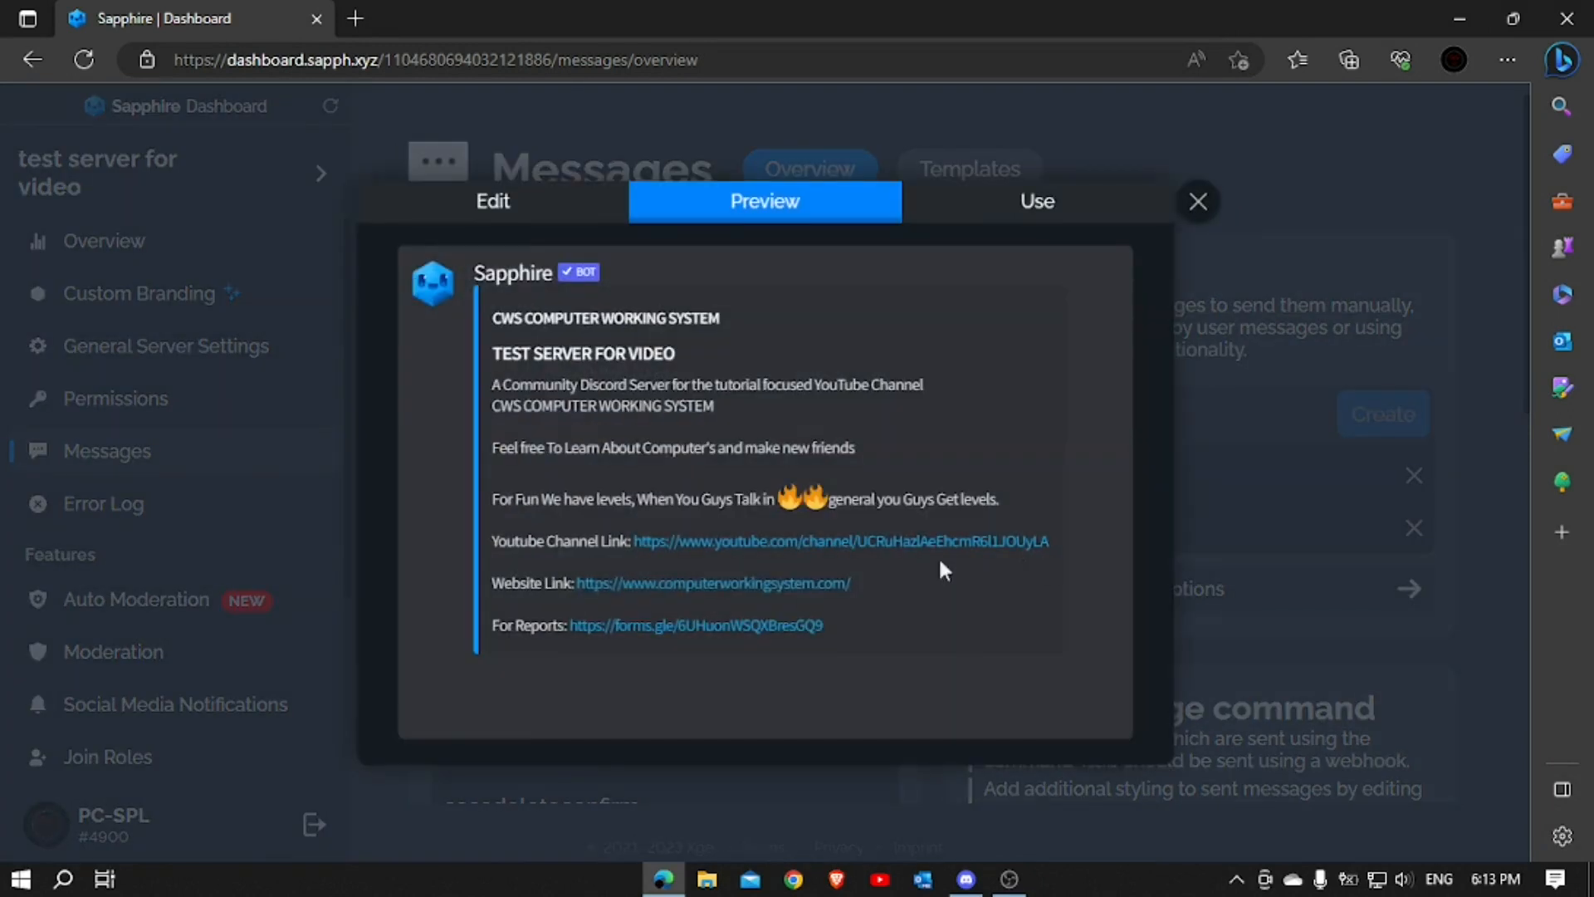
left_click(507, 217)
scroll(495, 733, "down", 5)
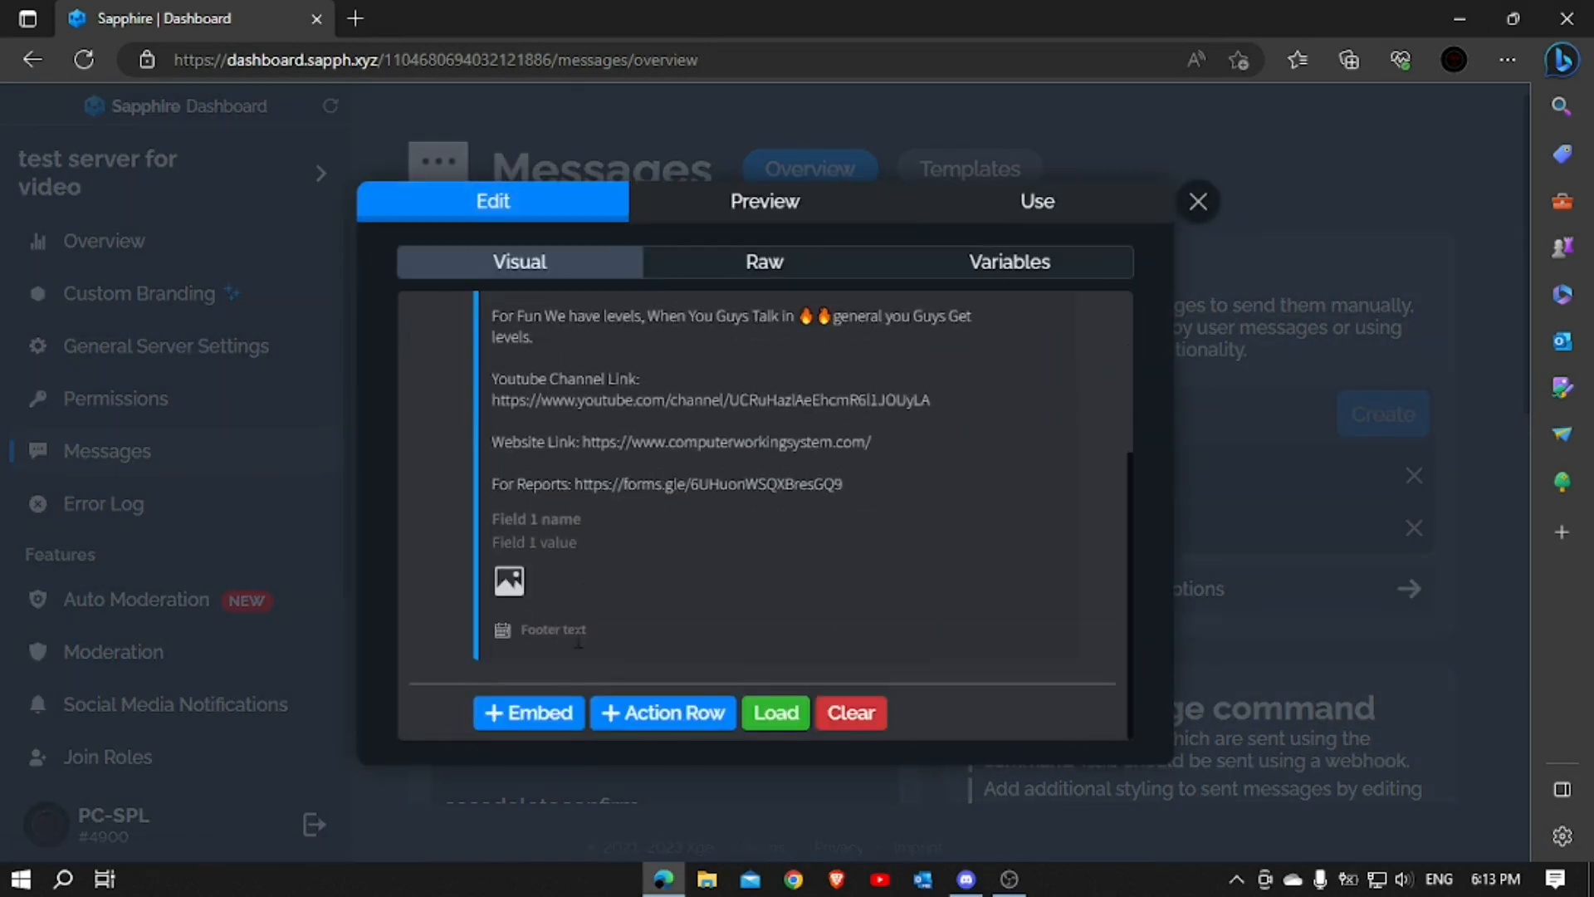
left_click(681, 716)
left_click(531, 646)
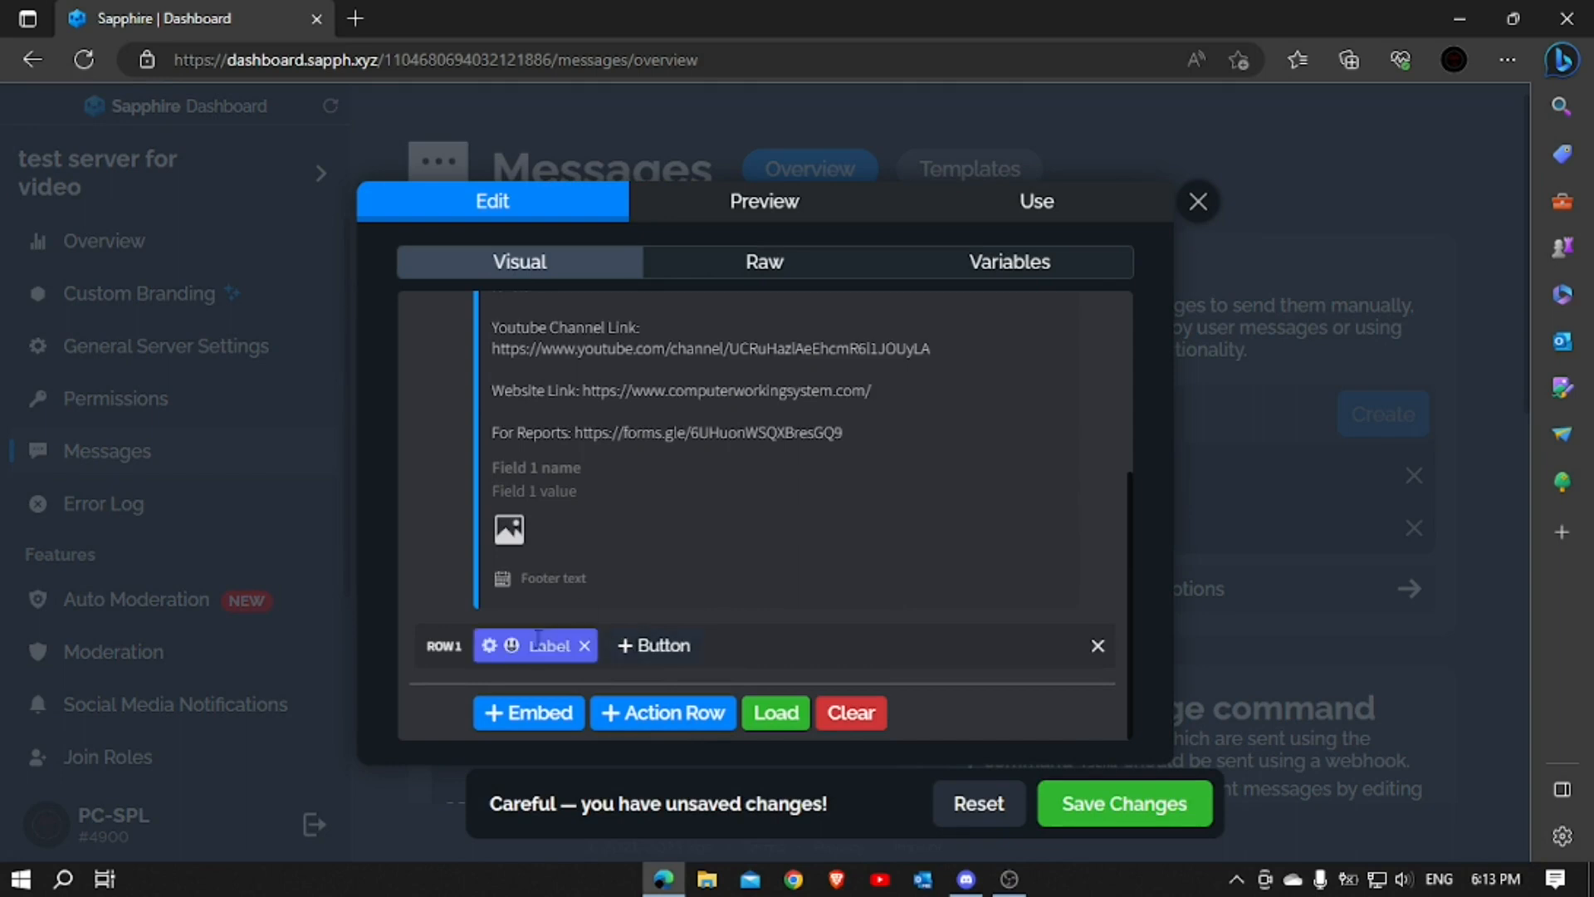
left_click(491, 646)
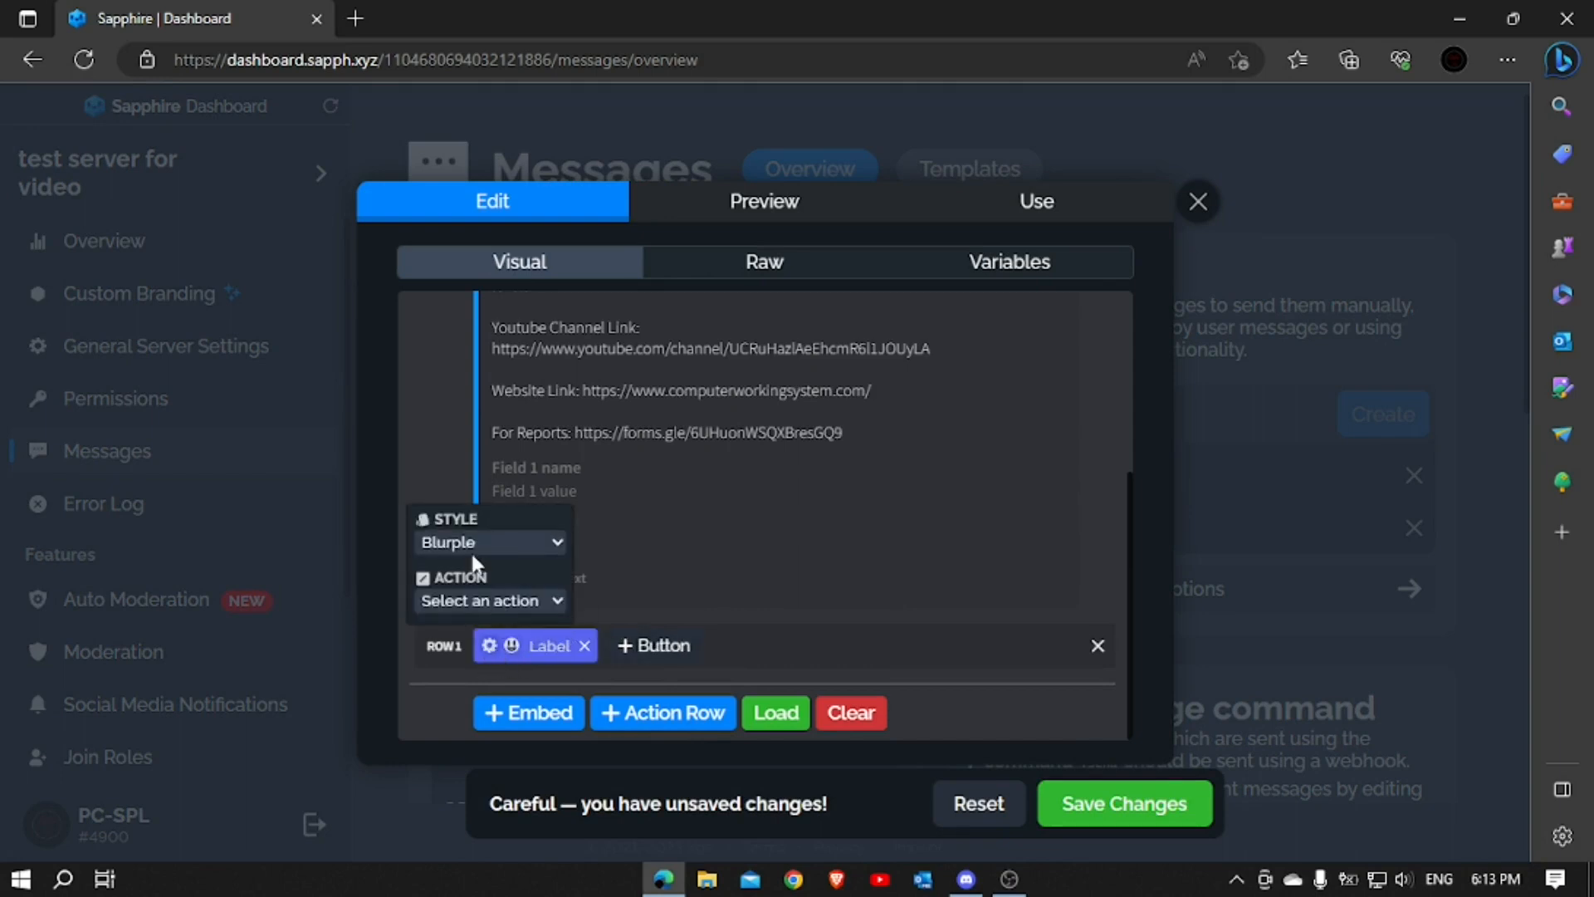
left_click(487, 601)
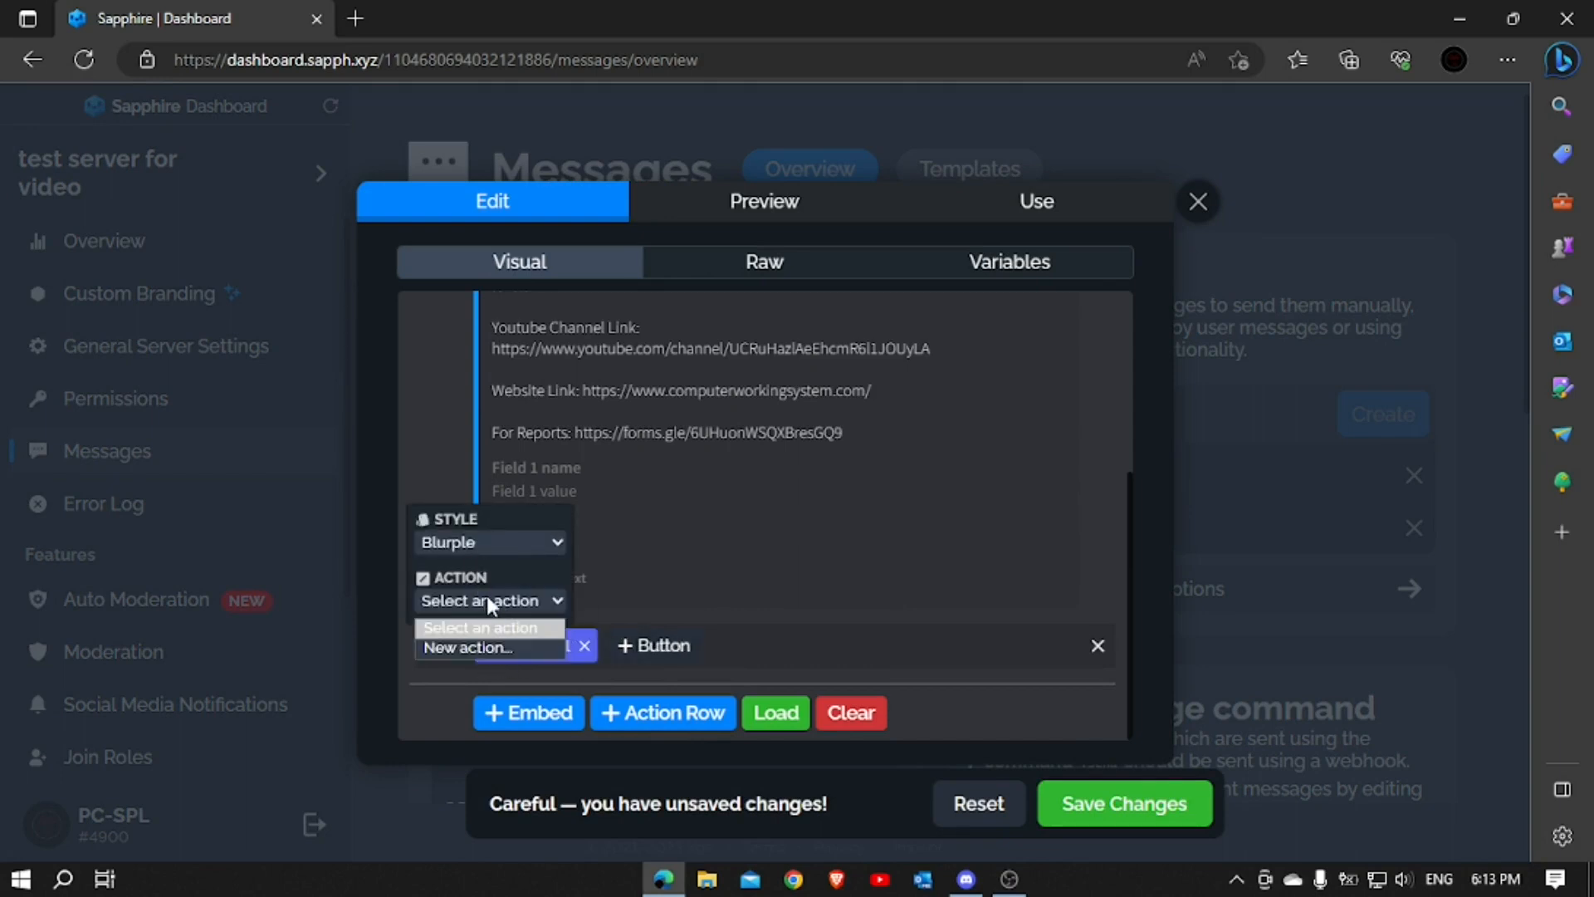
left_click(606, 610)
left_click(584, 646)
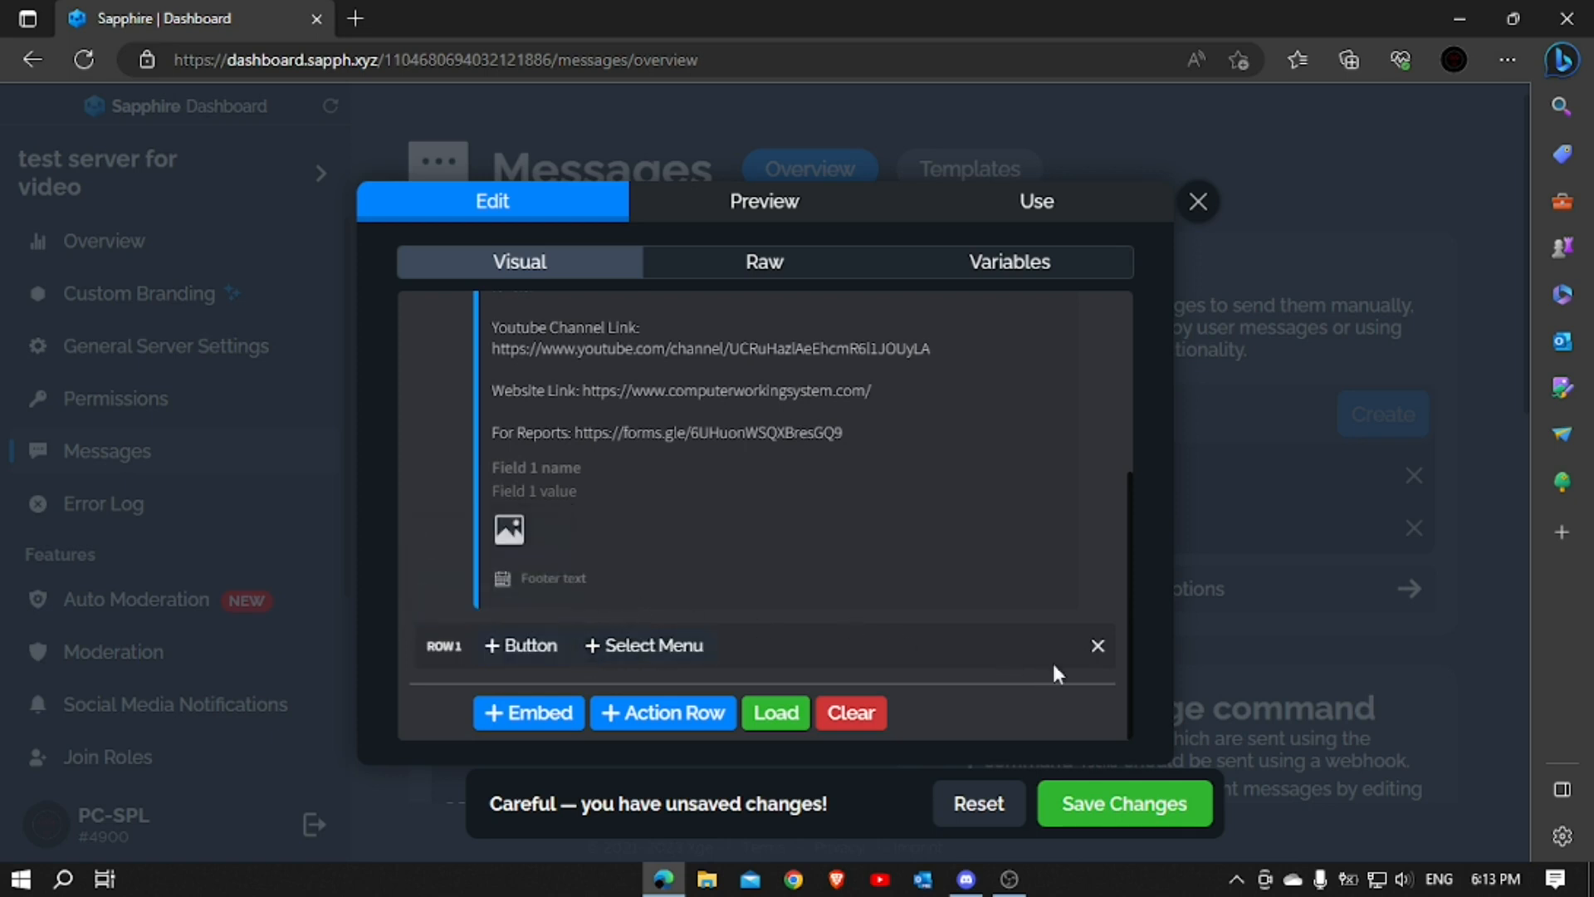
left_click(1290, 282)
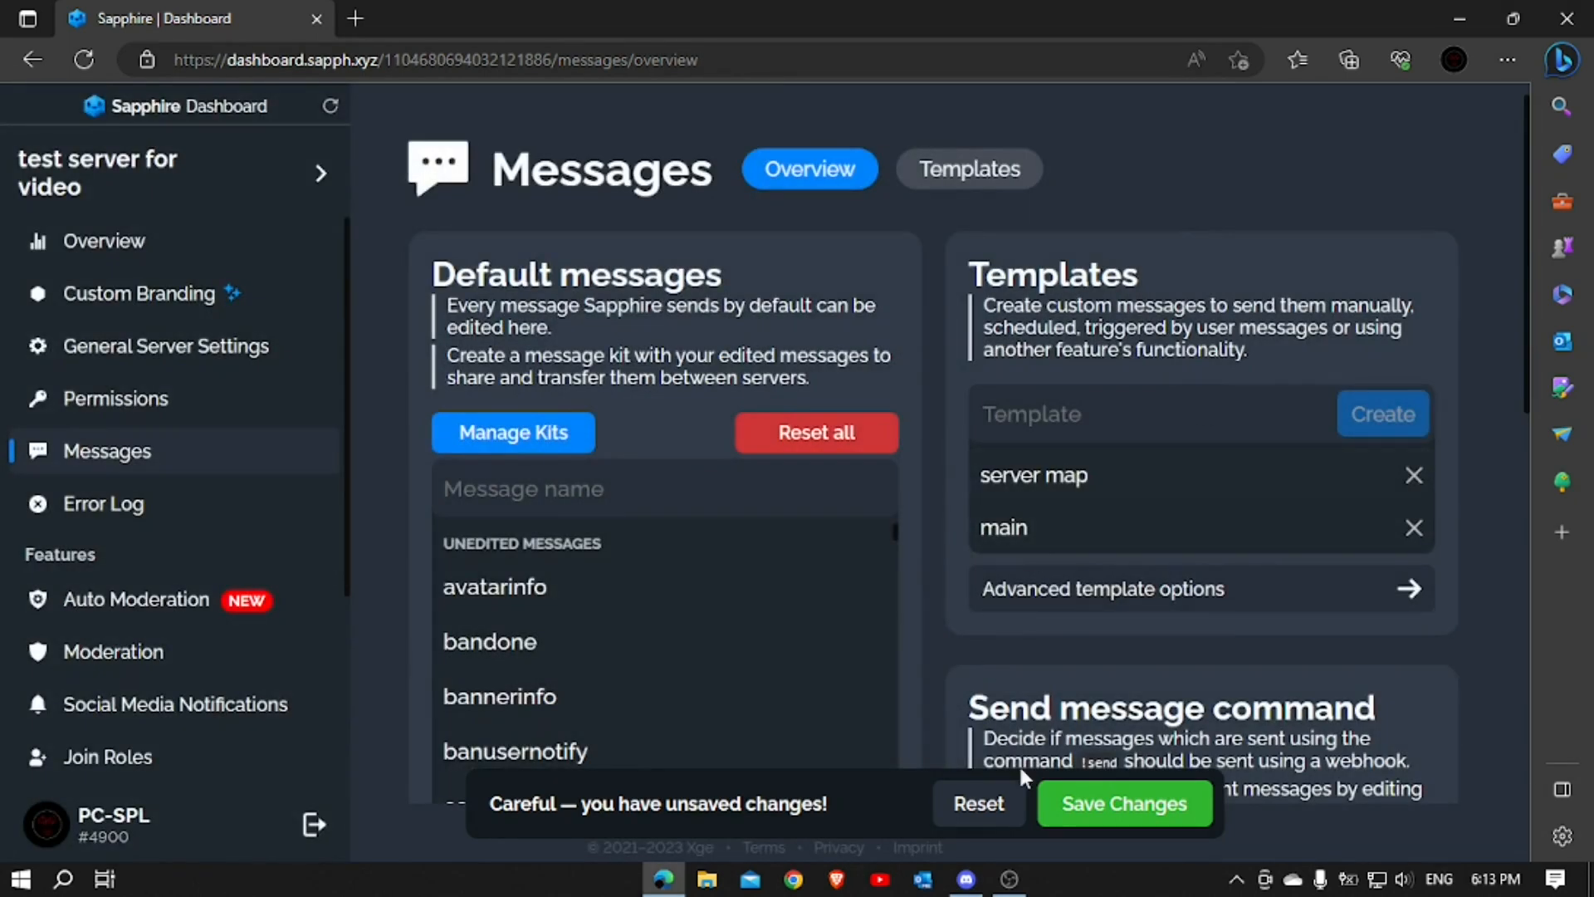
left_click(1009, 793)
Create a custom button action named SERVERMAP in the dashboard's Components section
scroll(530, 523, "down", 1)
scroll(106, 652, "down", 3)
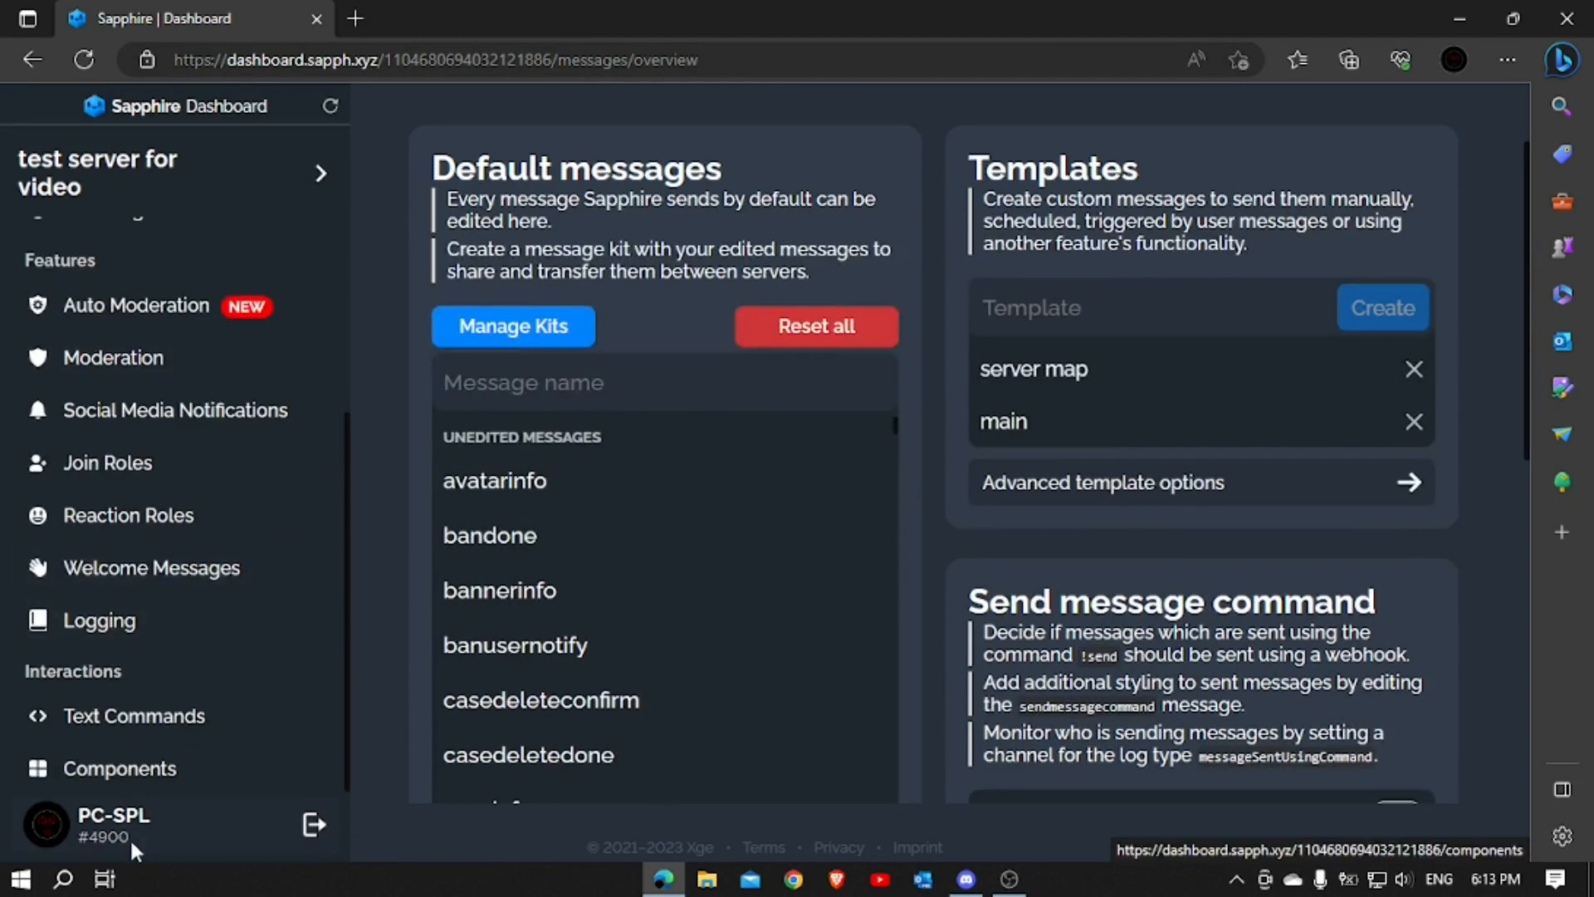
left_click(149, 772)
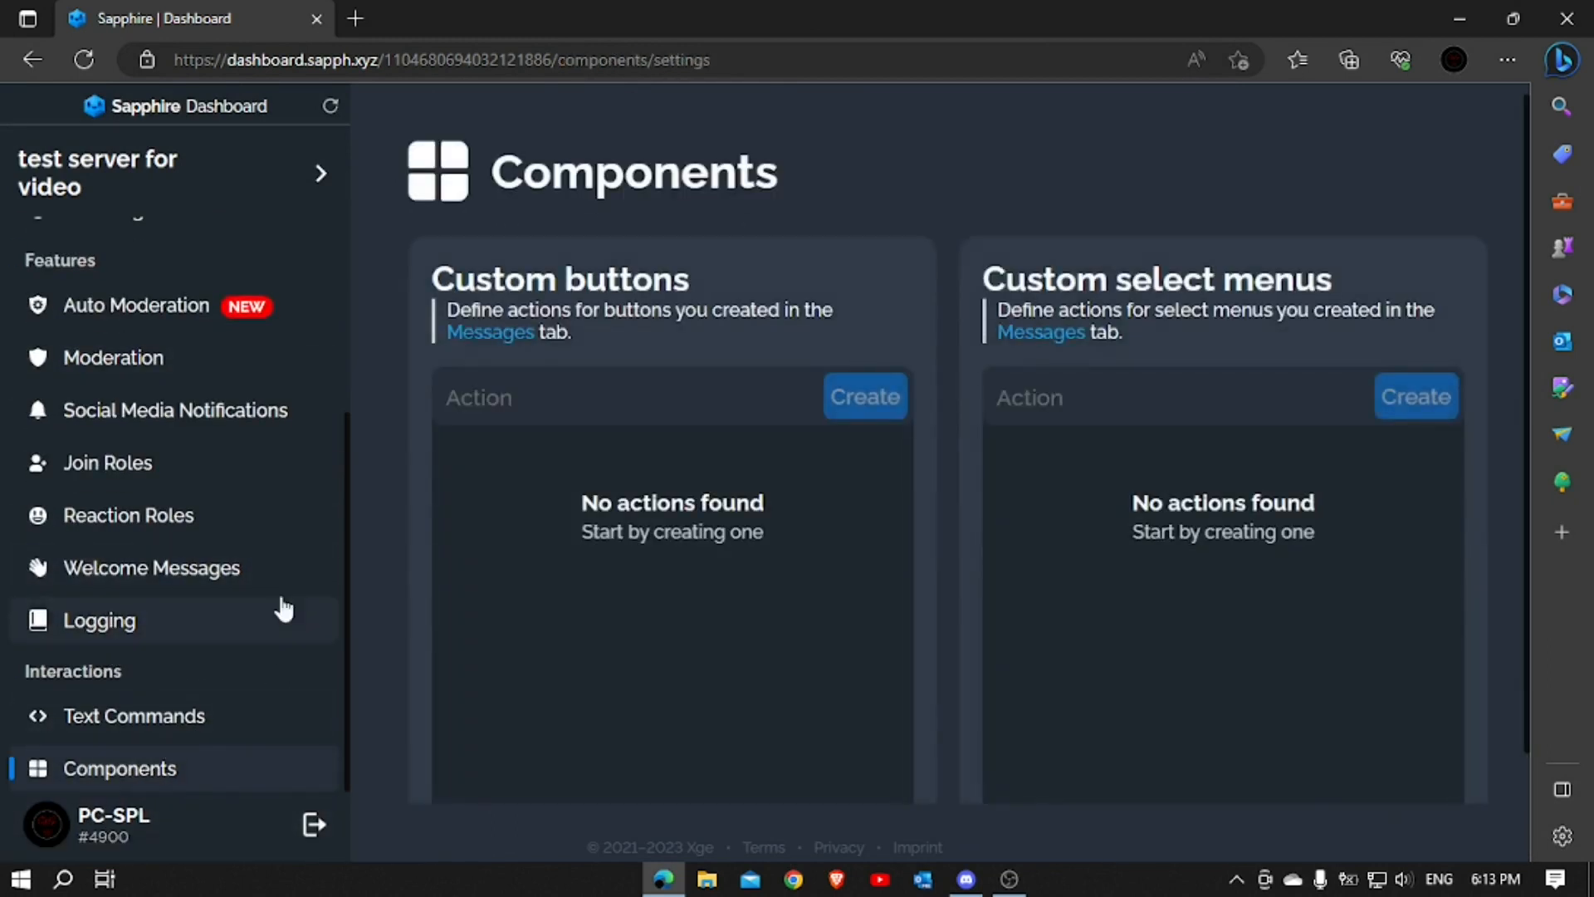
scroll(249, 565, "up", 1)
scroll(265, 498, "down", 1)
left_click(679, 404)
type("SERVERMAP")
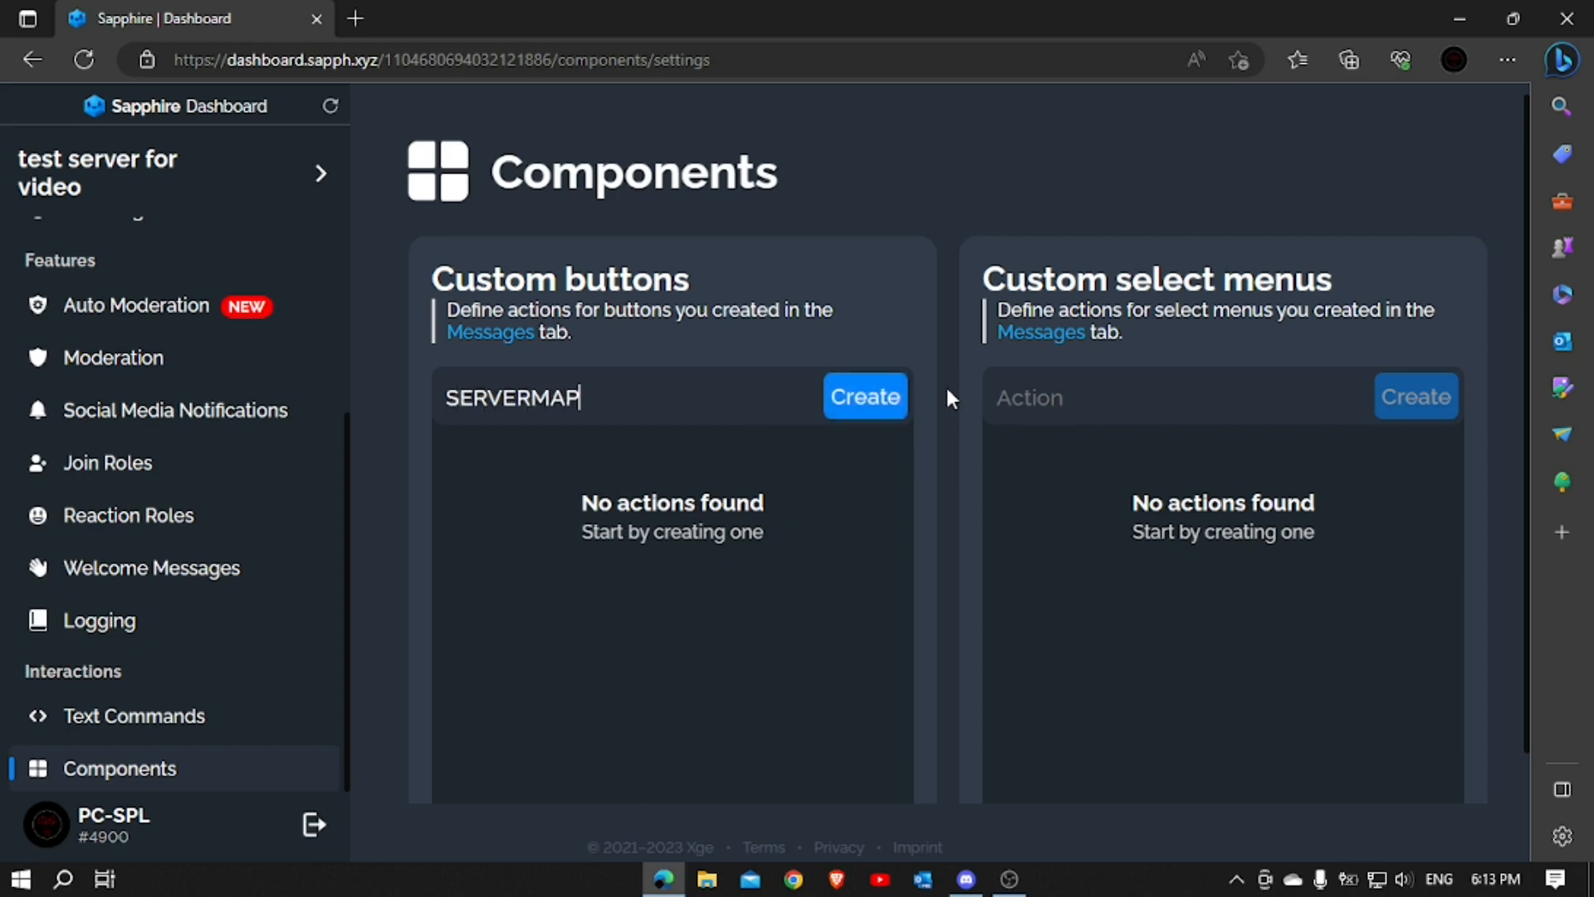
key("Return")
Give the SERVERMAP button a Send message action that uses the server map template, and save the changes
left_click(739, 456)
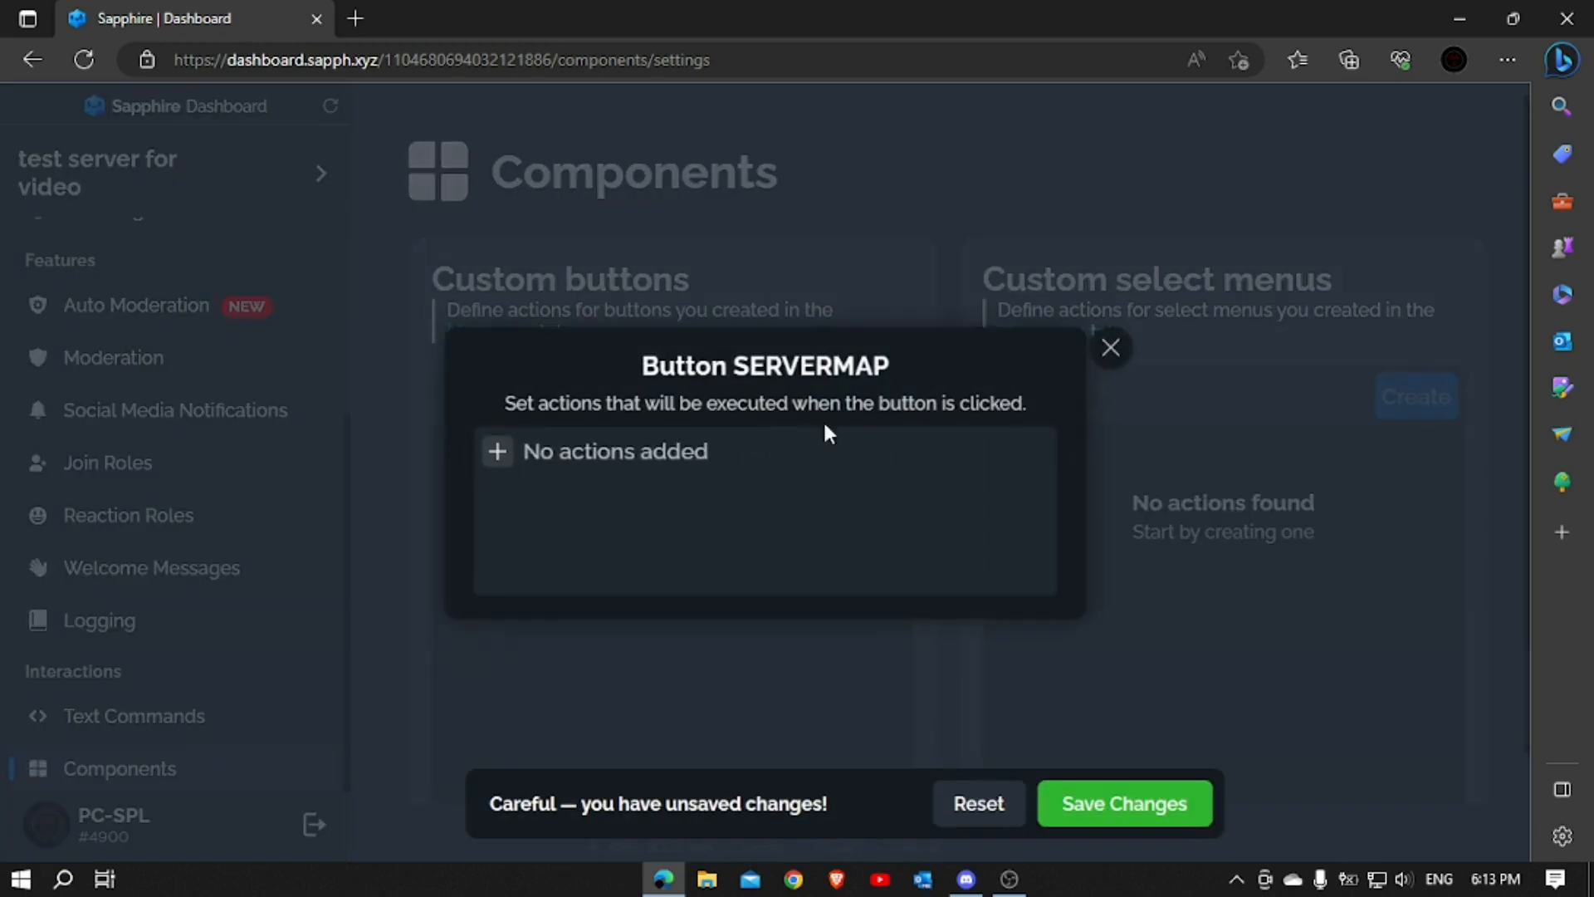
left_click(495, 453)
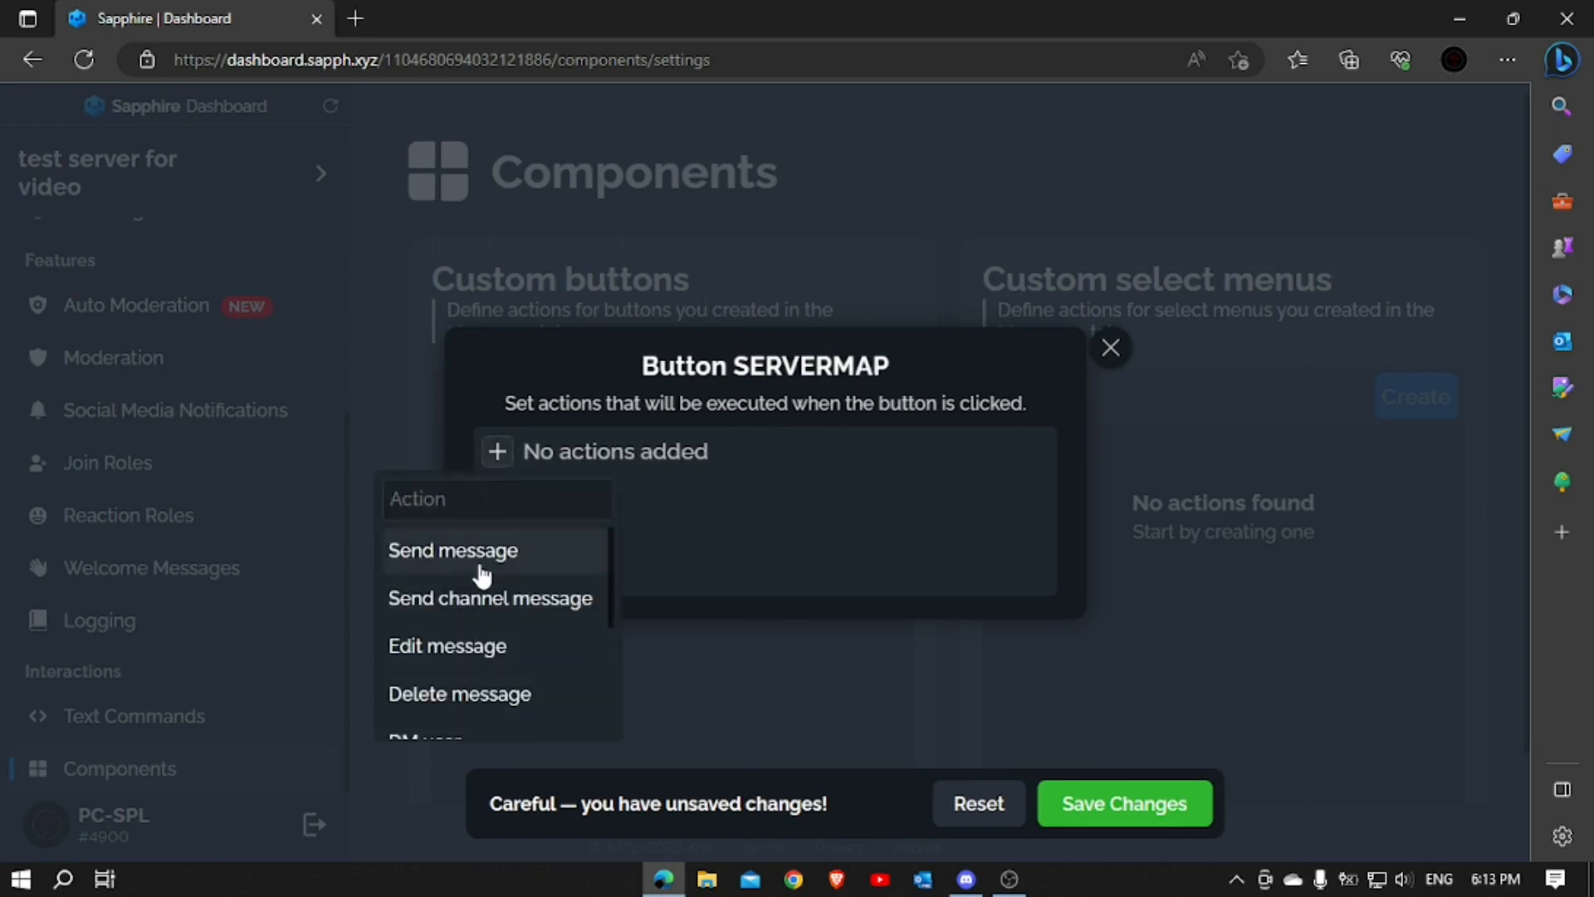
left_click(427, 556)
left_click(603, 359)
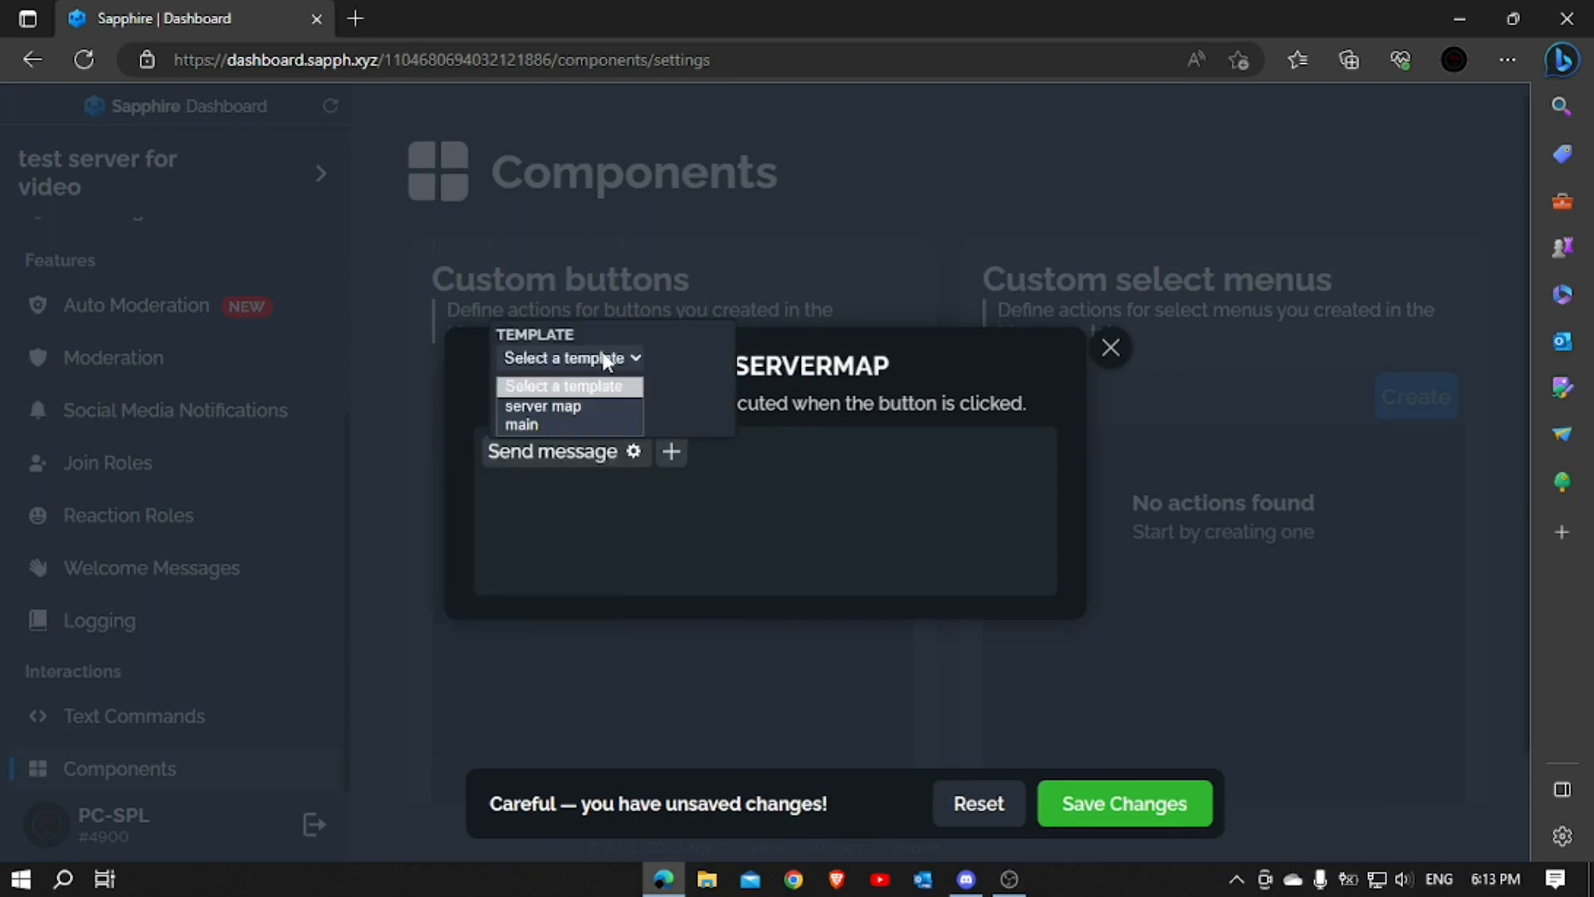
left_click(558, 406)
left_click(740, 572)
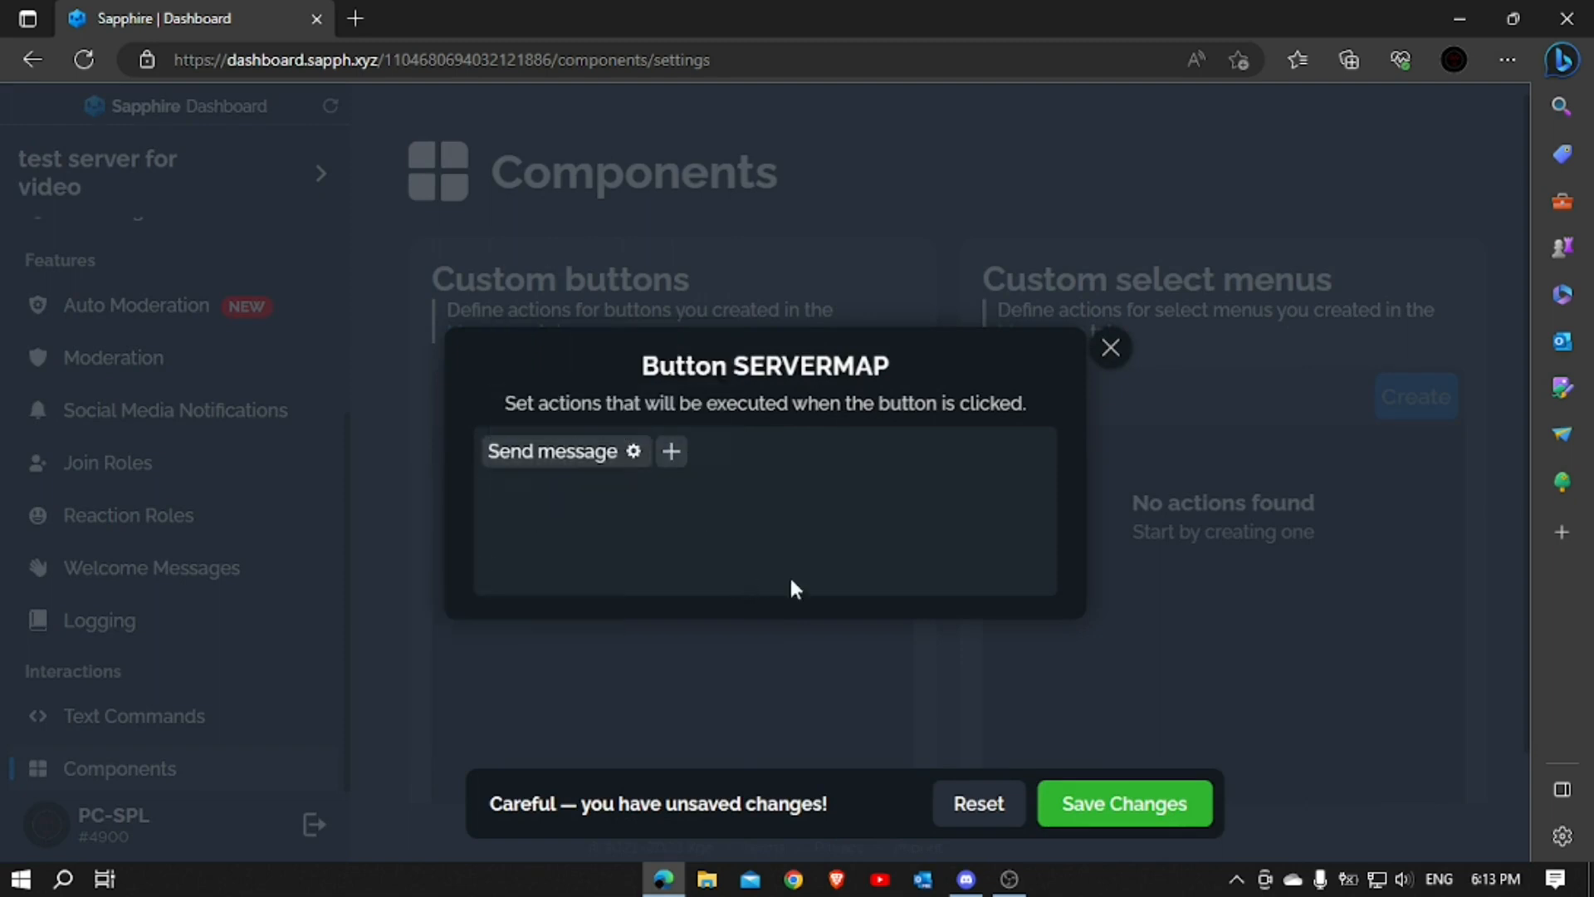
left_click(1183, 829)
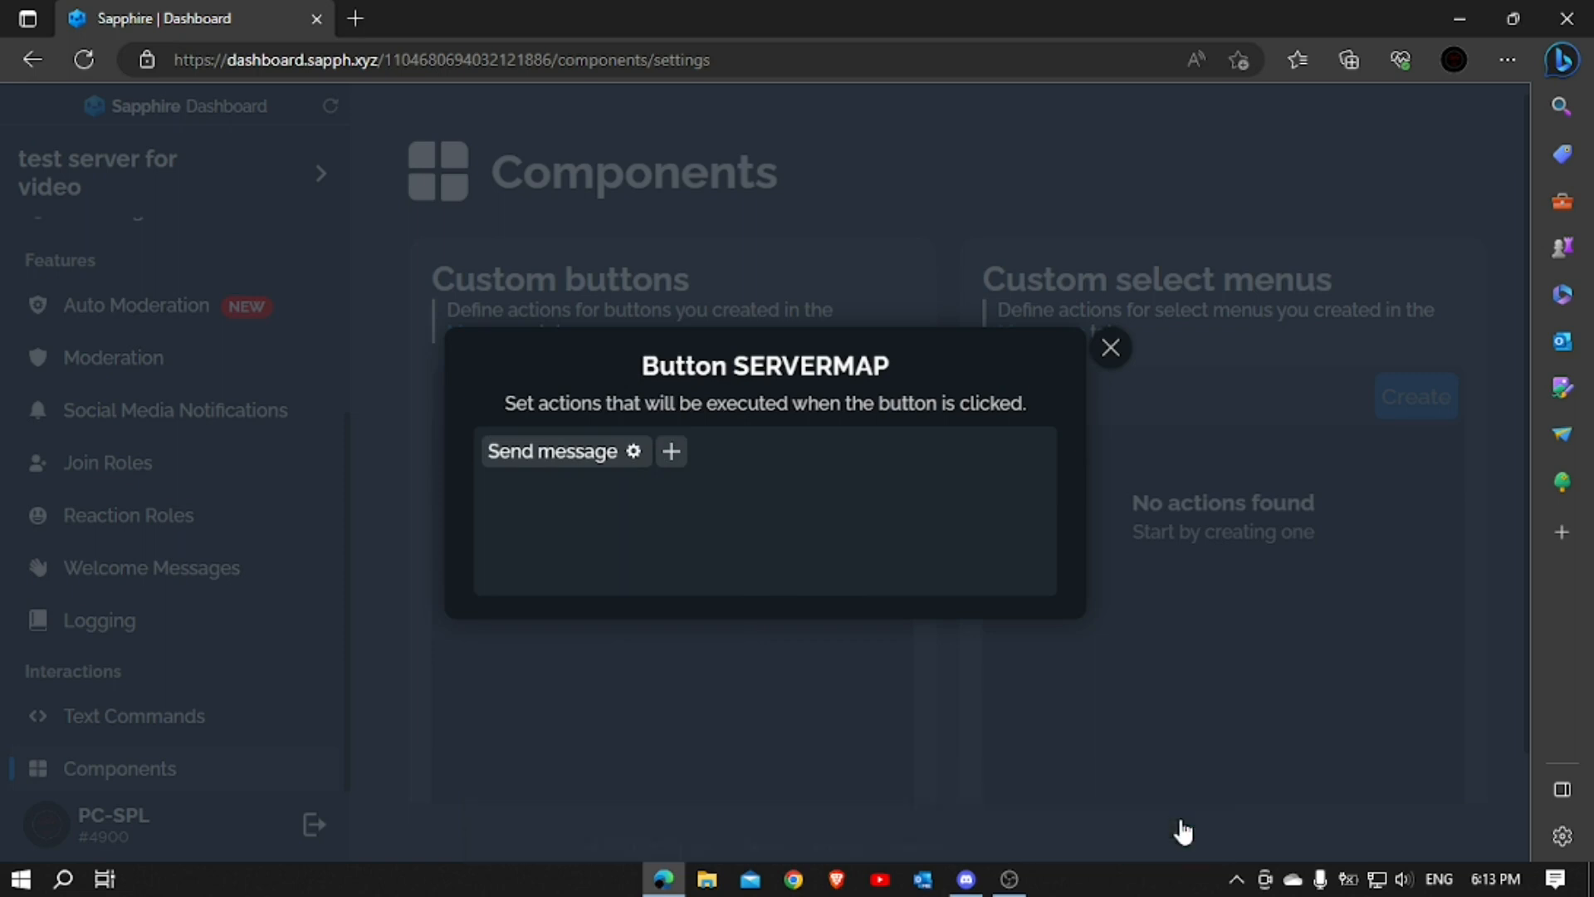
left_click(1111, 347)
Open the main message template for editing and add an action row with one button below its embed
scroll(224, 274, "up", 3)
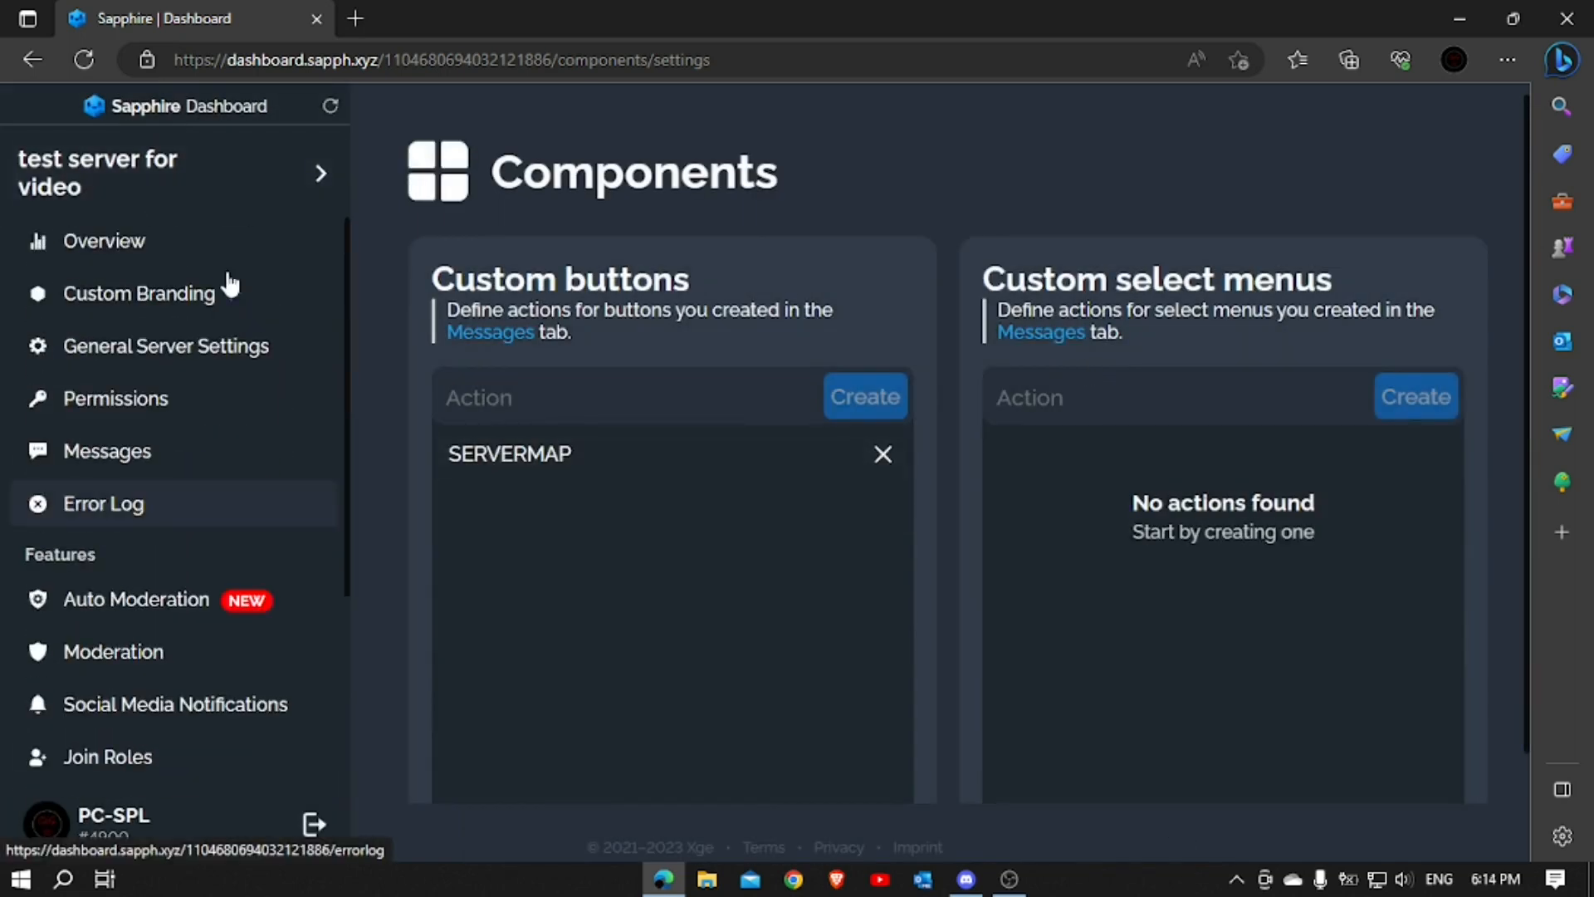
left_click(53, 453)
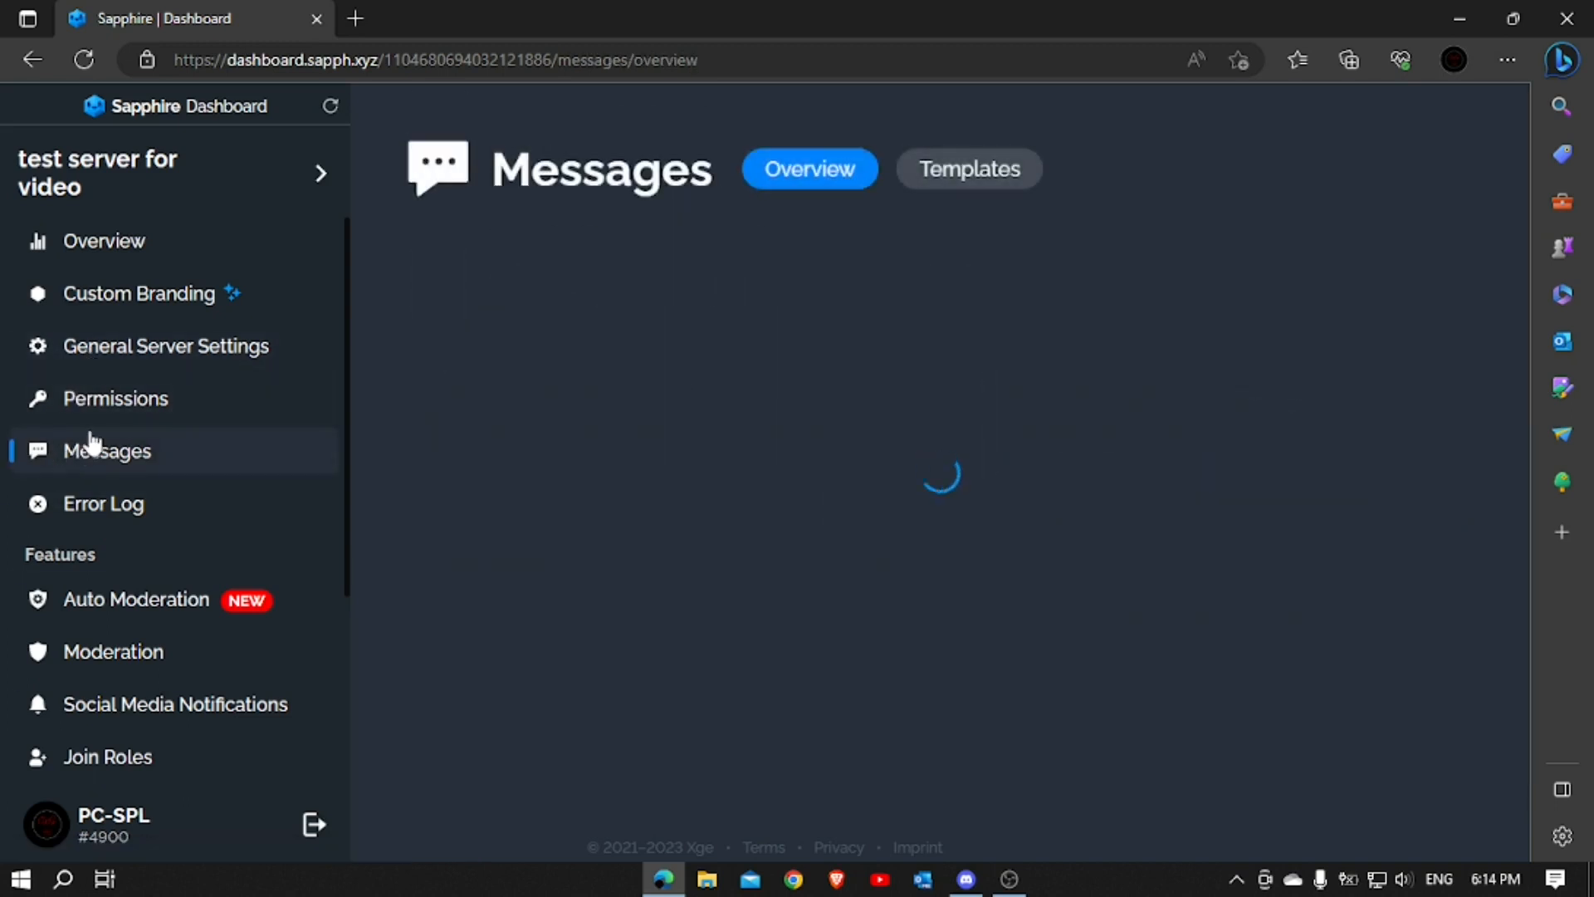
left_click(1084, 496)
left_click(580, 208)
scroll(767, 619, "down", 3)
scroll(767, 619, "down", 1)
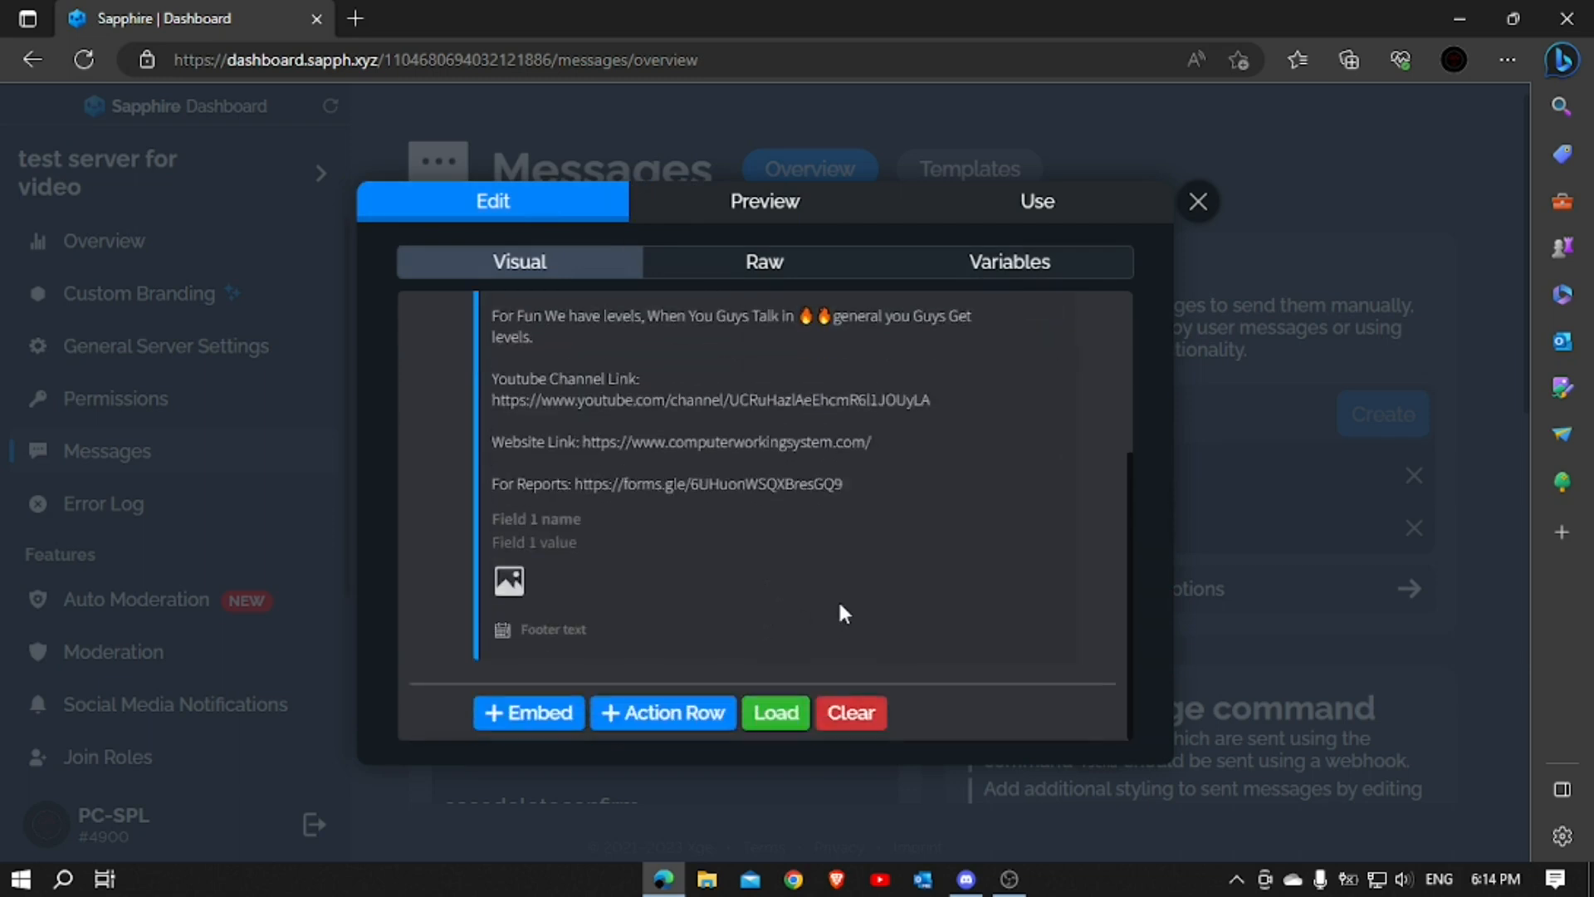
left_click(662, 711)
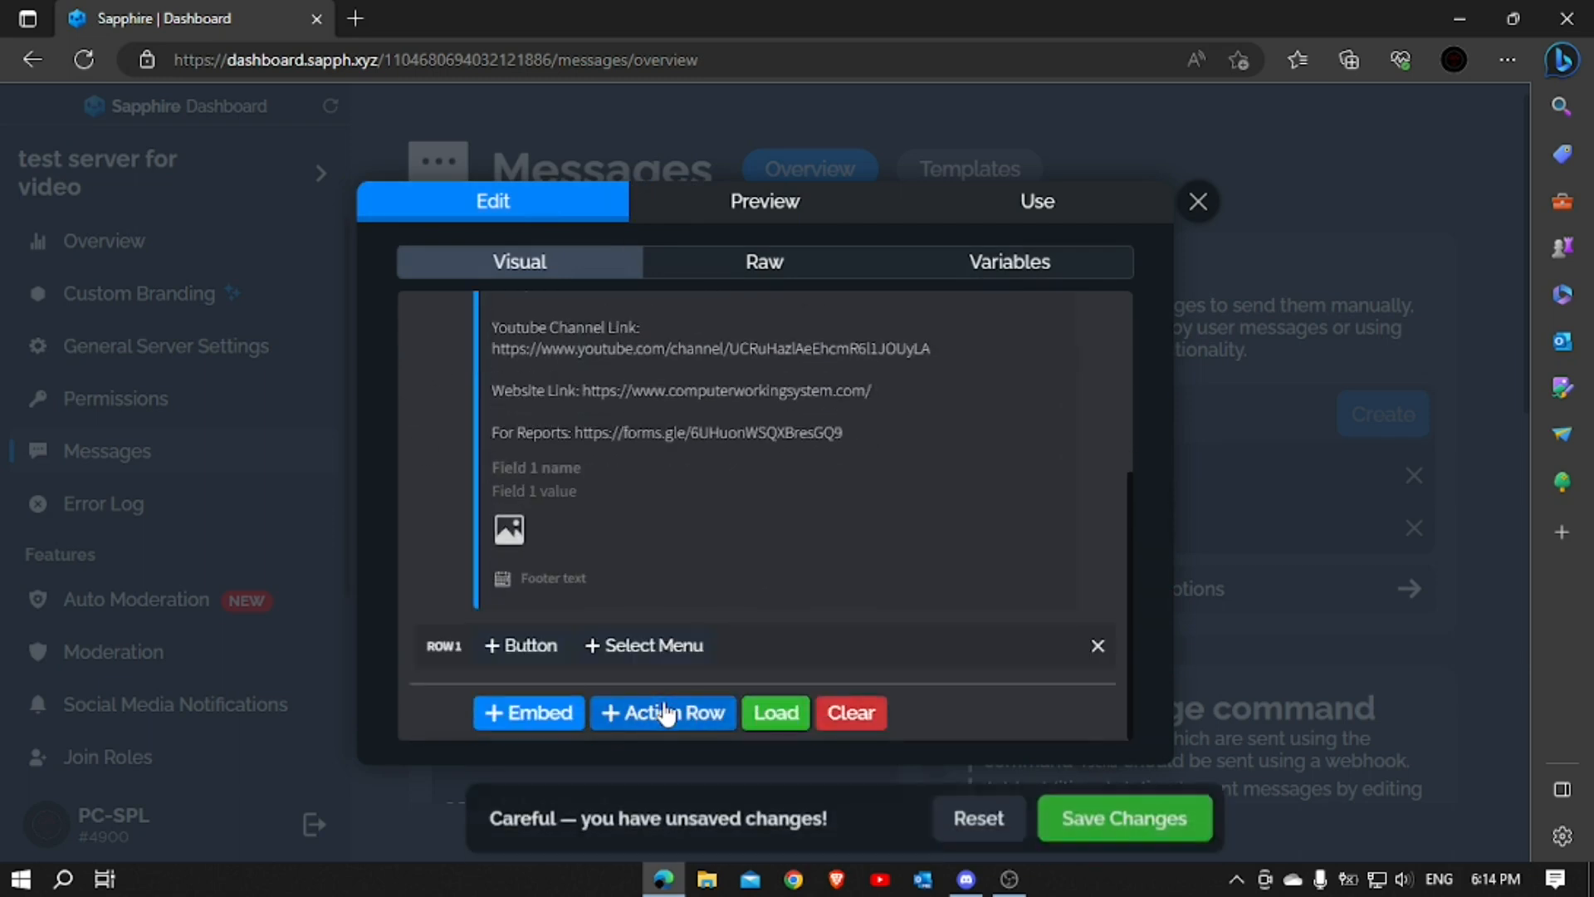
left_click(524, 646)
Assign the SERVERMAP action and the Red style to the main template's new button, save the template and close it
left_click(492, 649)
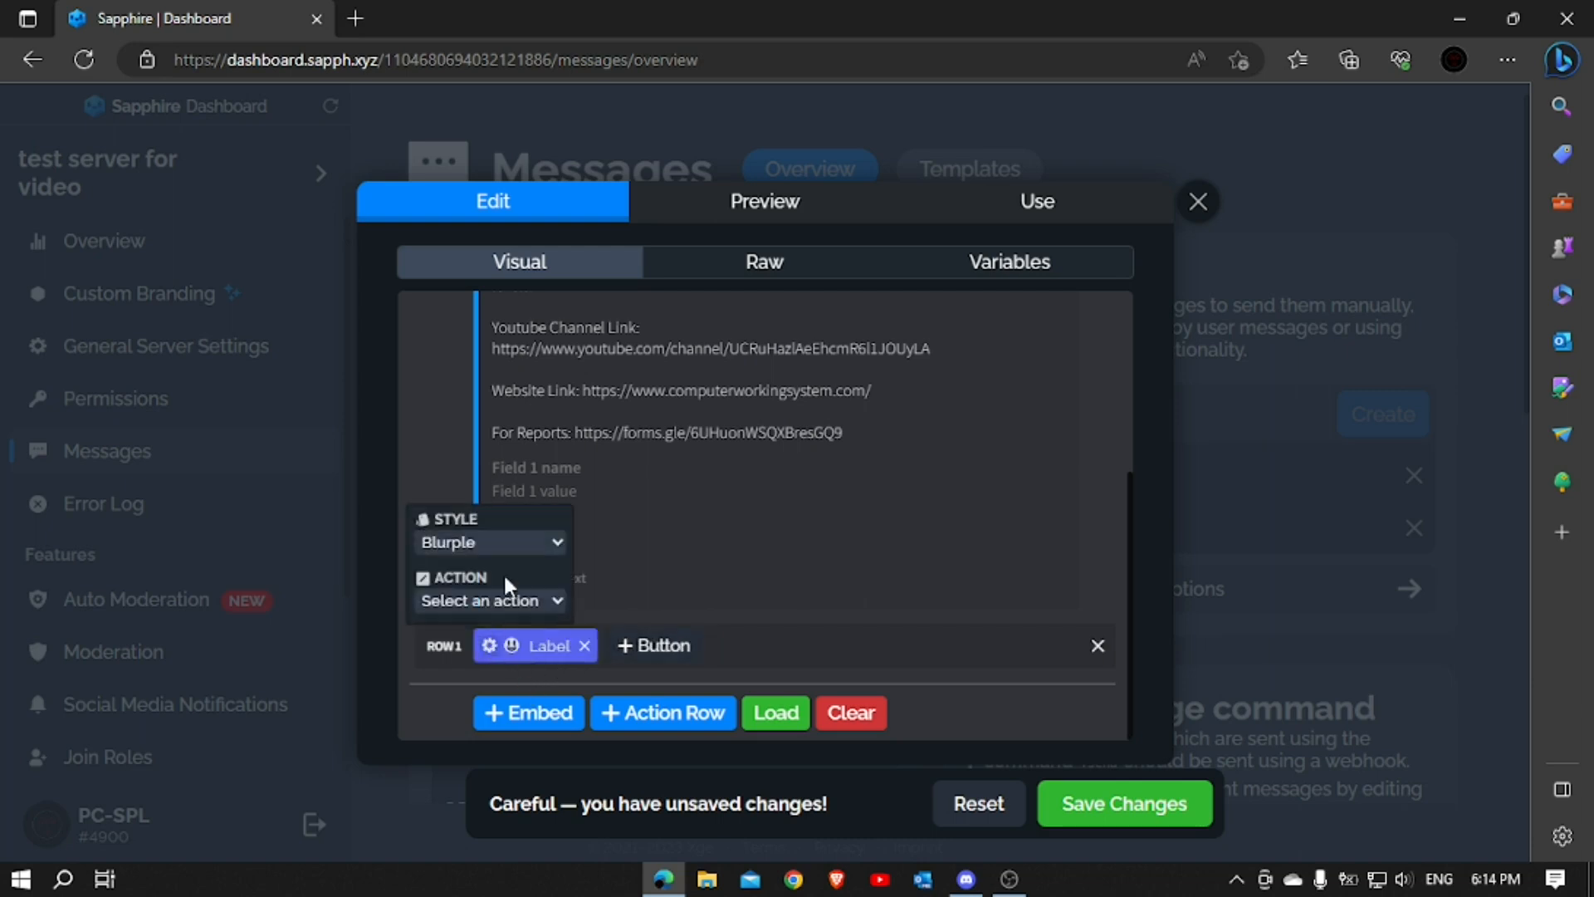
left_click(488, 600)
left_click(490, 648)
left_click(538, 541)
left_click(504, 609)
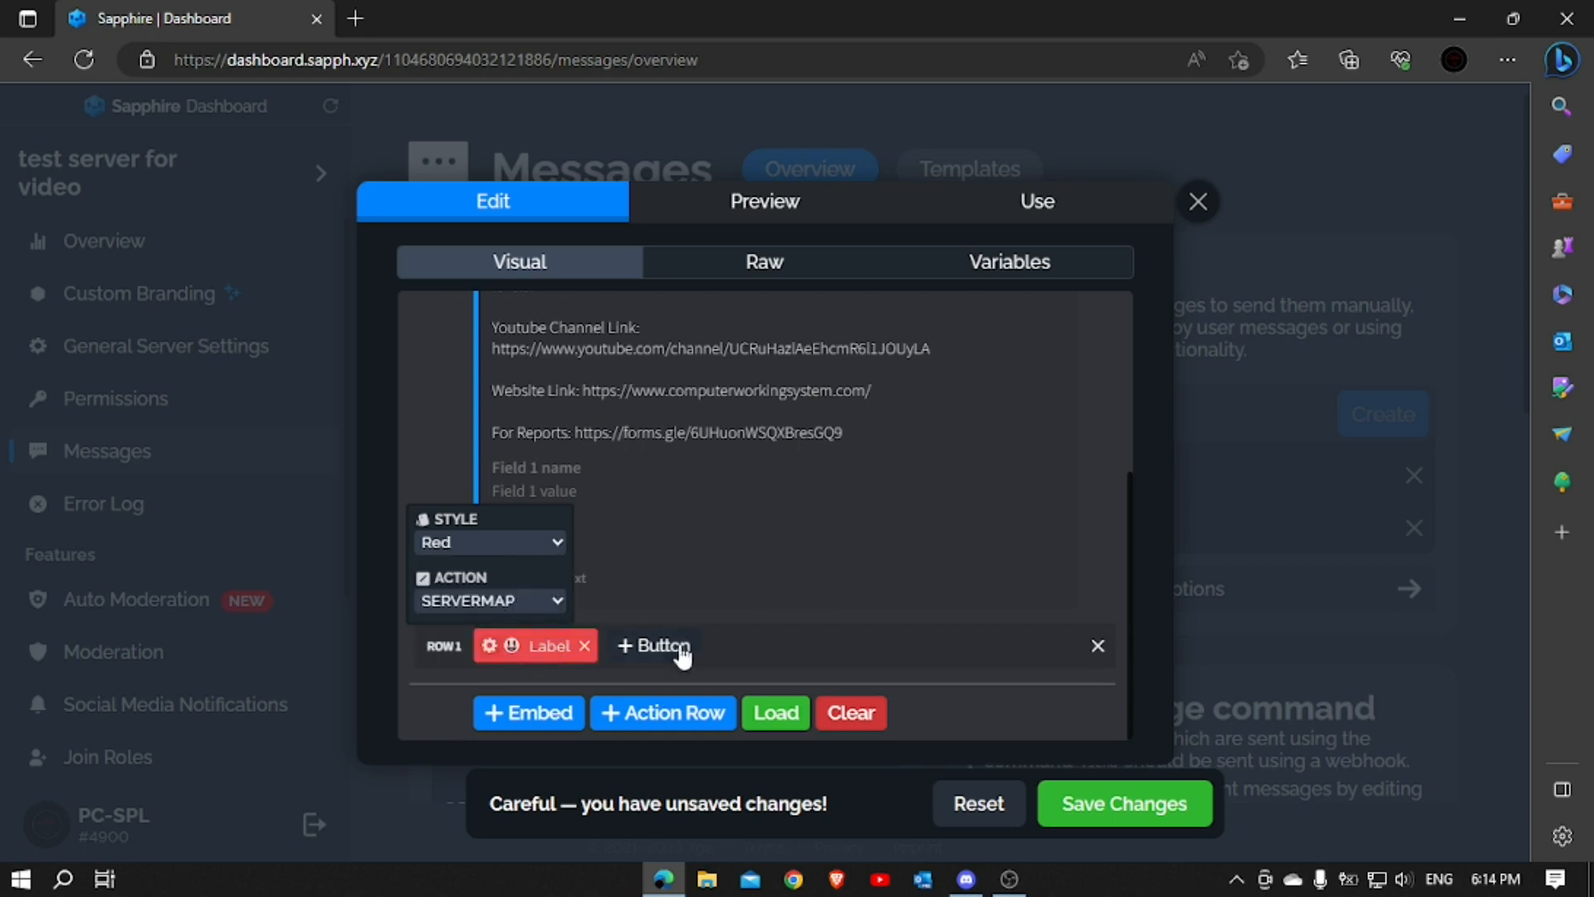
left_click(721, 579)
left_click(1082, 822)
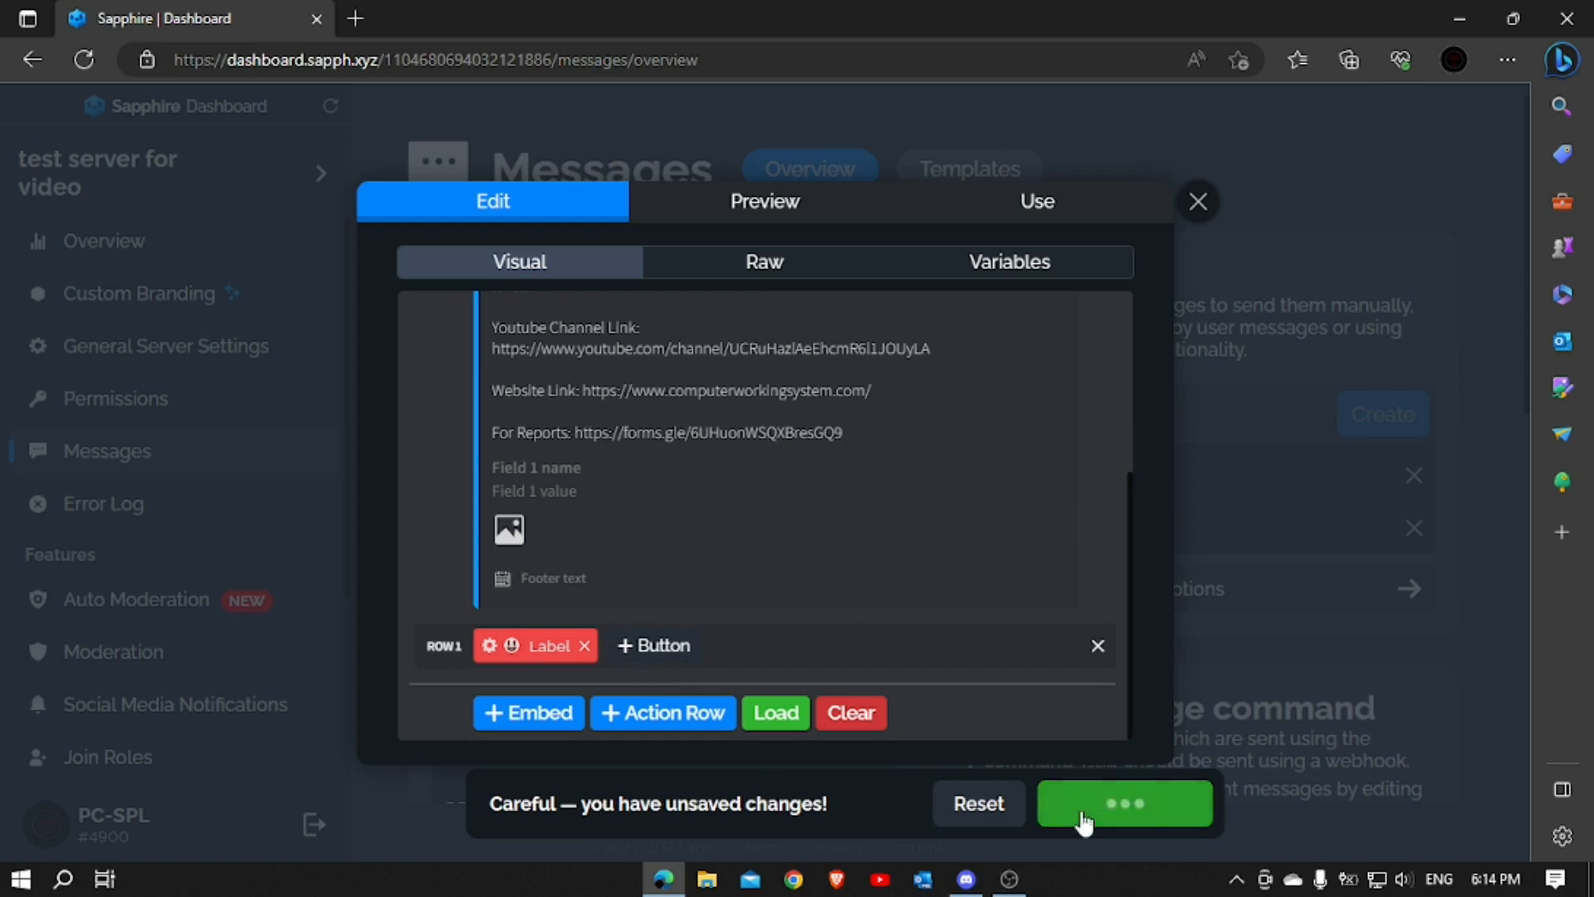
left_click(1198, 203)
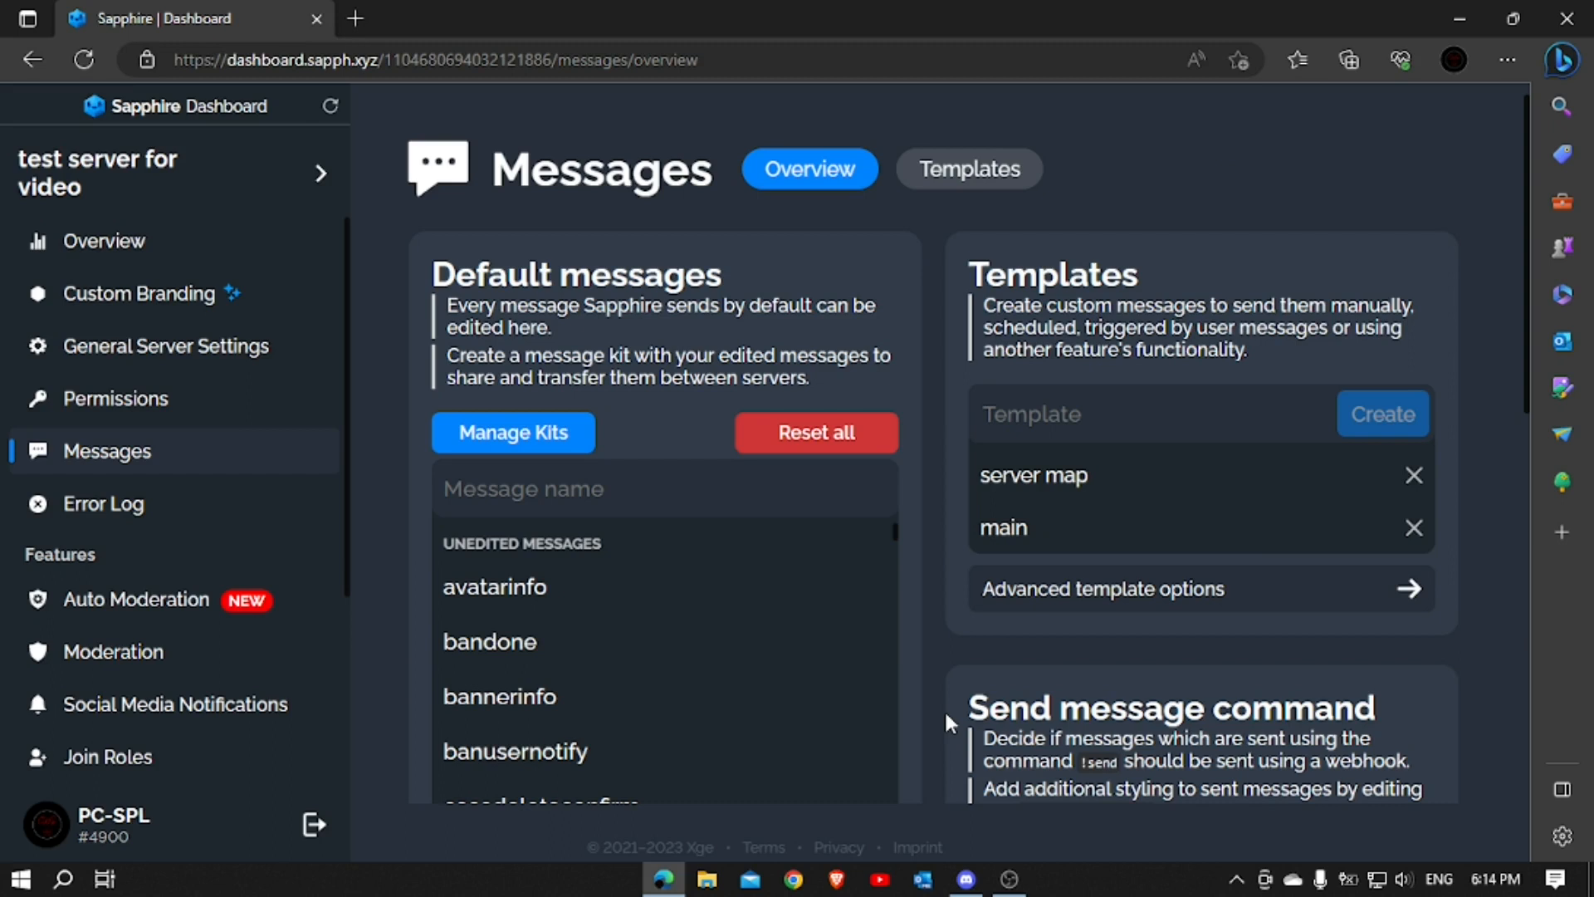
left_click(1008, 878)
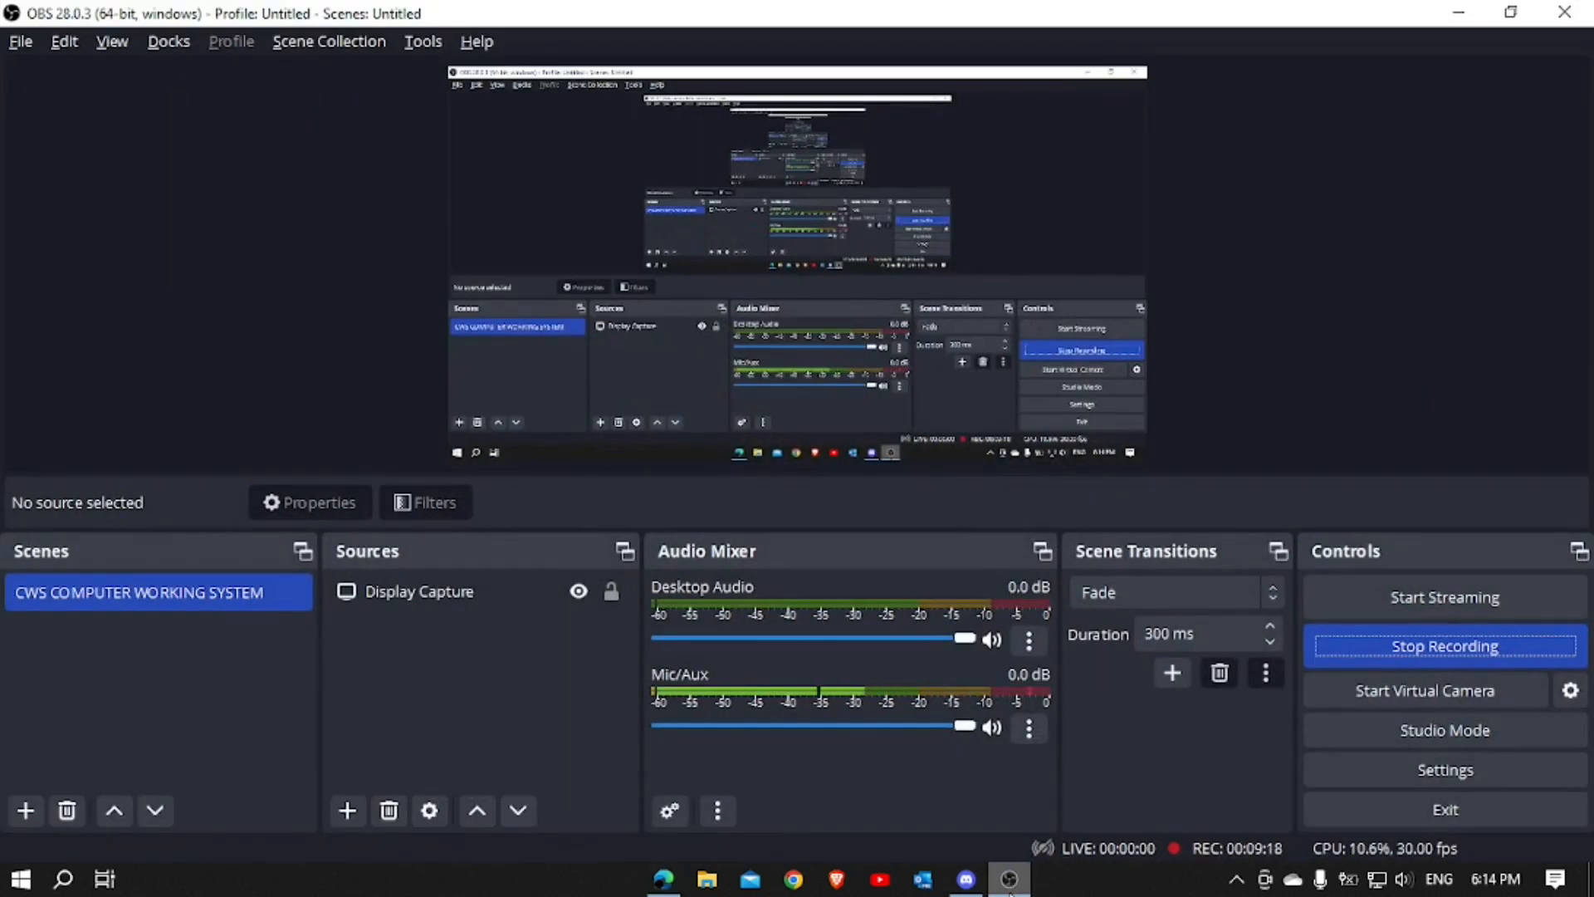
left_click(667, 878)
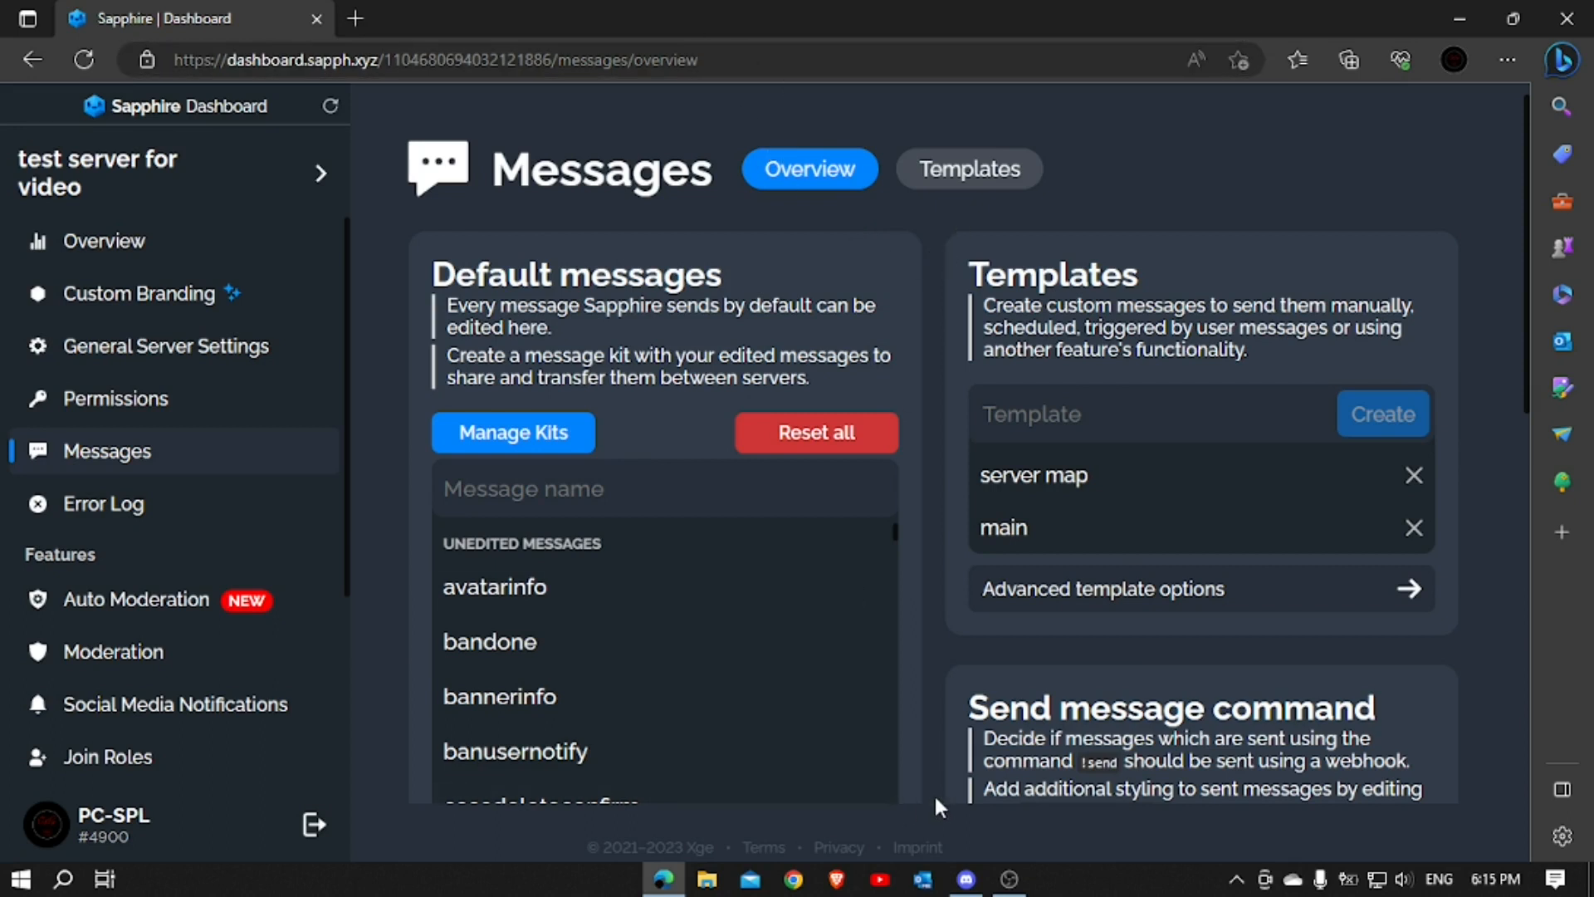
scroll(894, 512, "down", 1)
scroll(894, 512, "up", 1)
left_click(1026, 437)
Switch to Discord and trigger the Social Links button on the first Sapphire message in the read-me channel
left_click(965, 878)
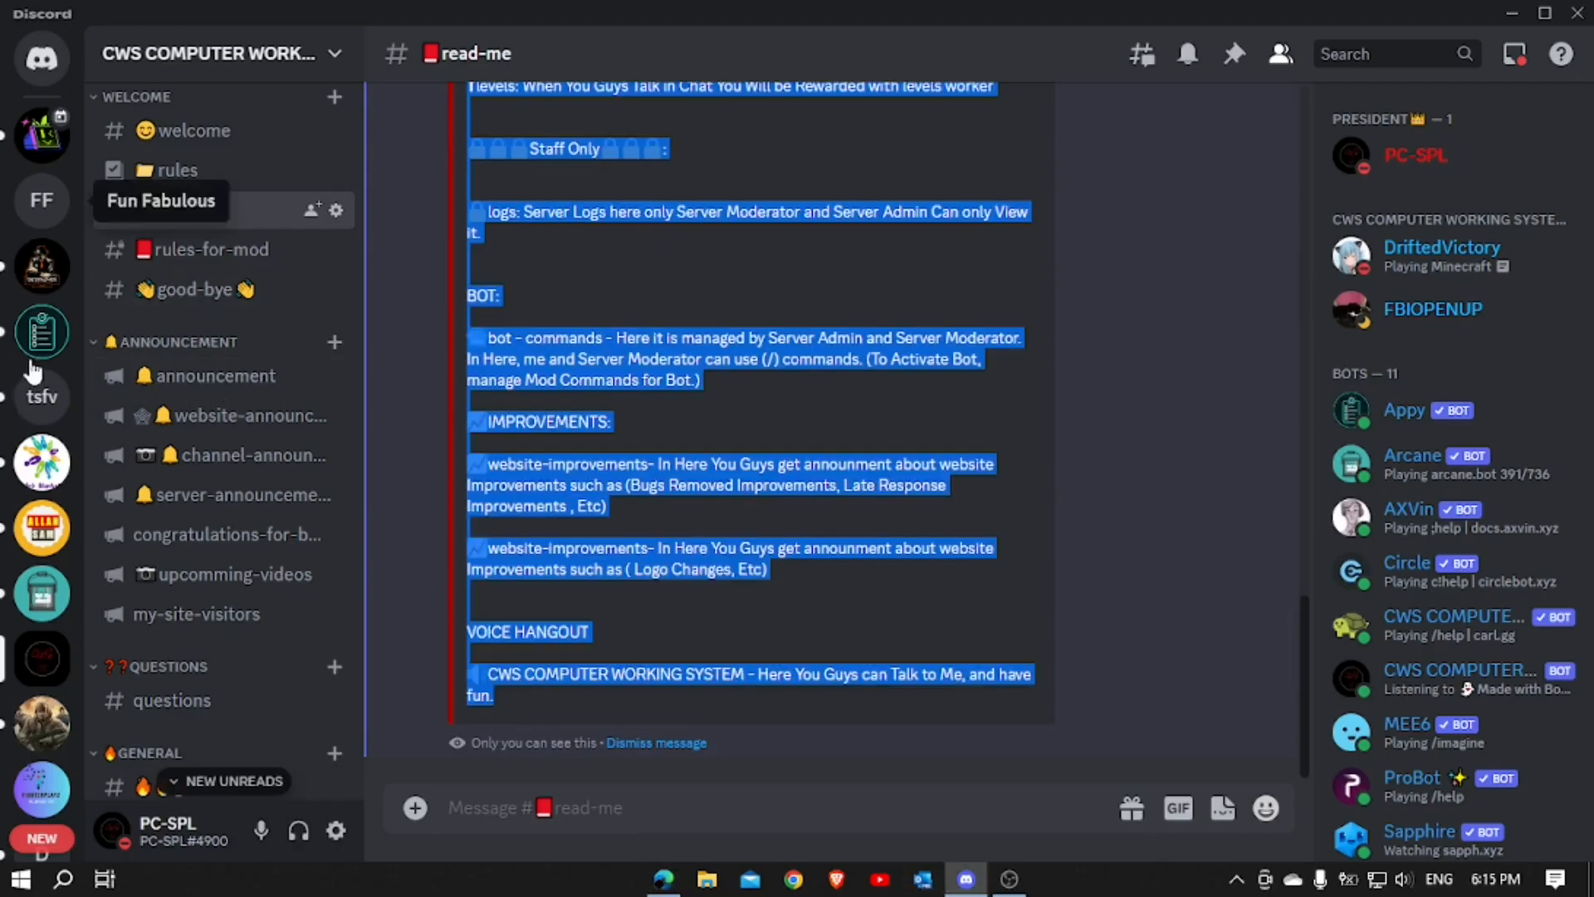
scroll(470, 454, "up", 1)
scroll(470, 454, "up", 15)
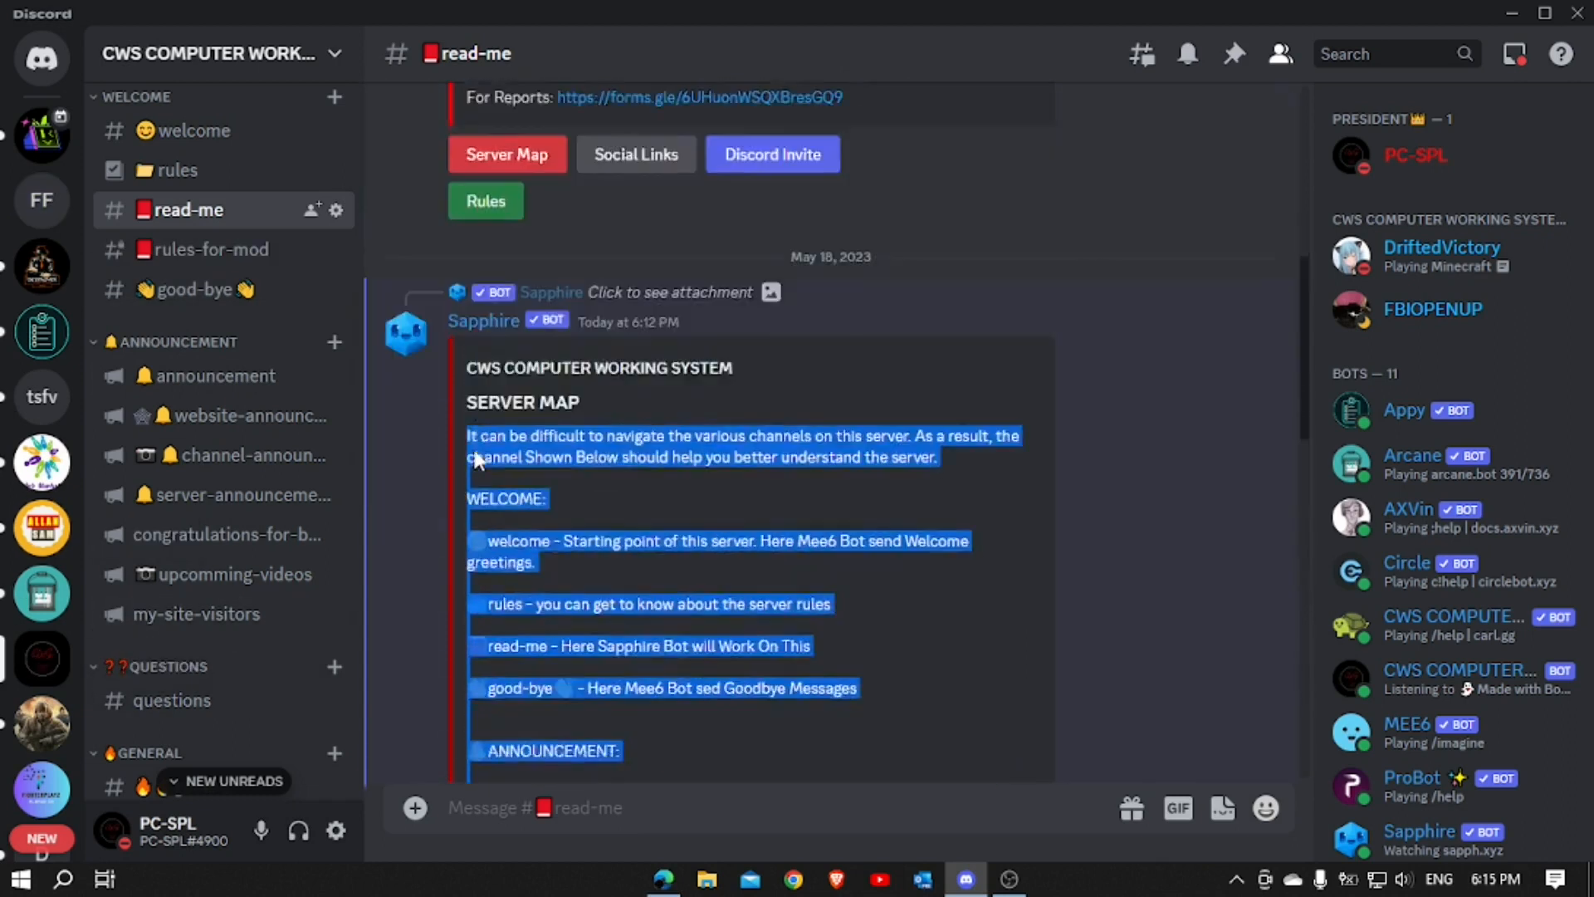
left_click(575, 466)
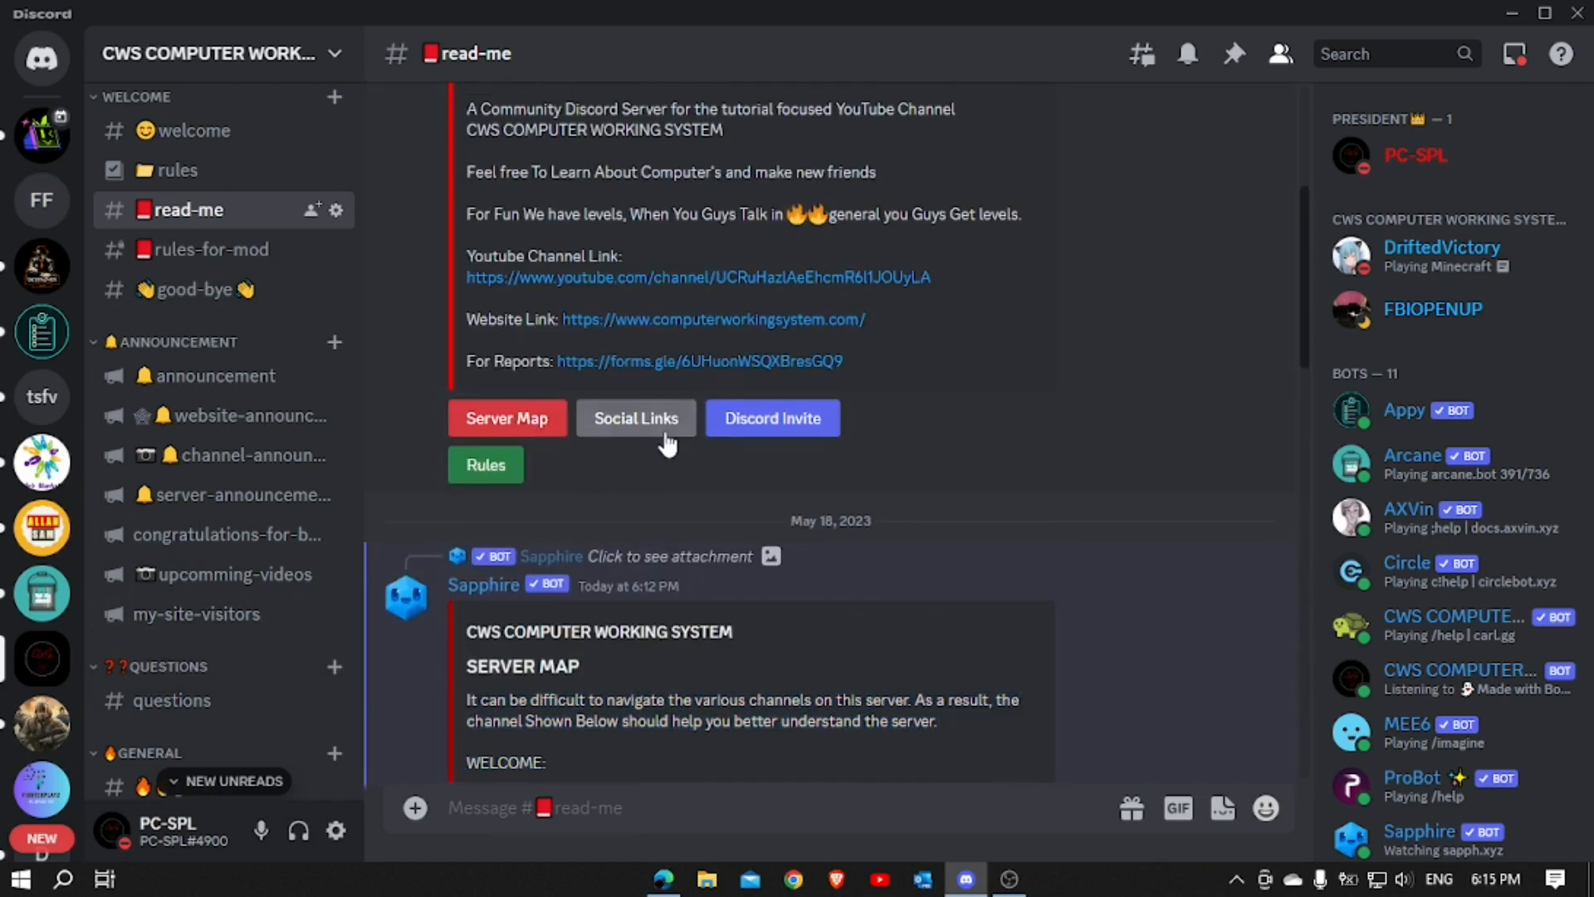
scroll(756, 502, "up", 1)
scroll(760, 490, "down", 15)
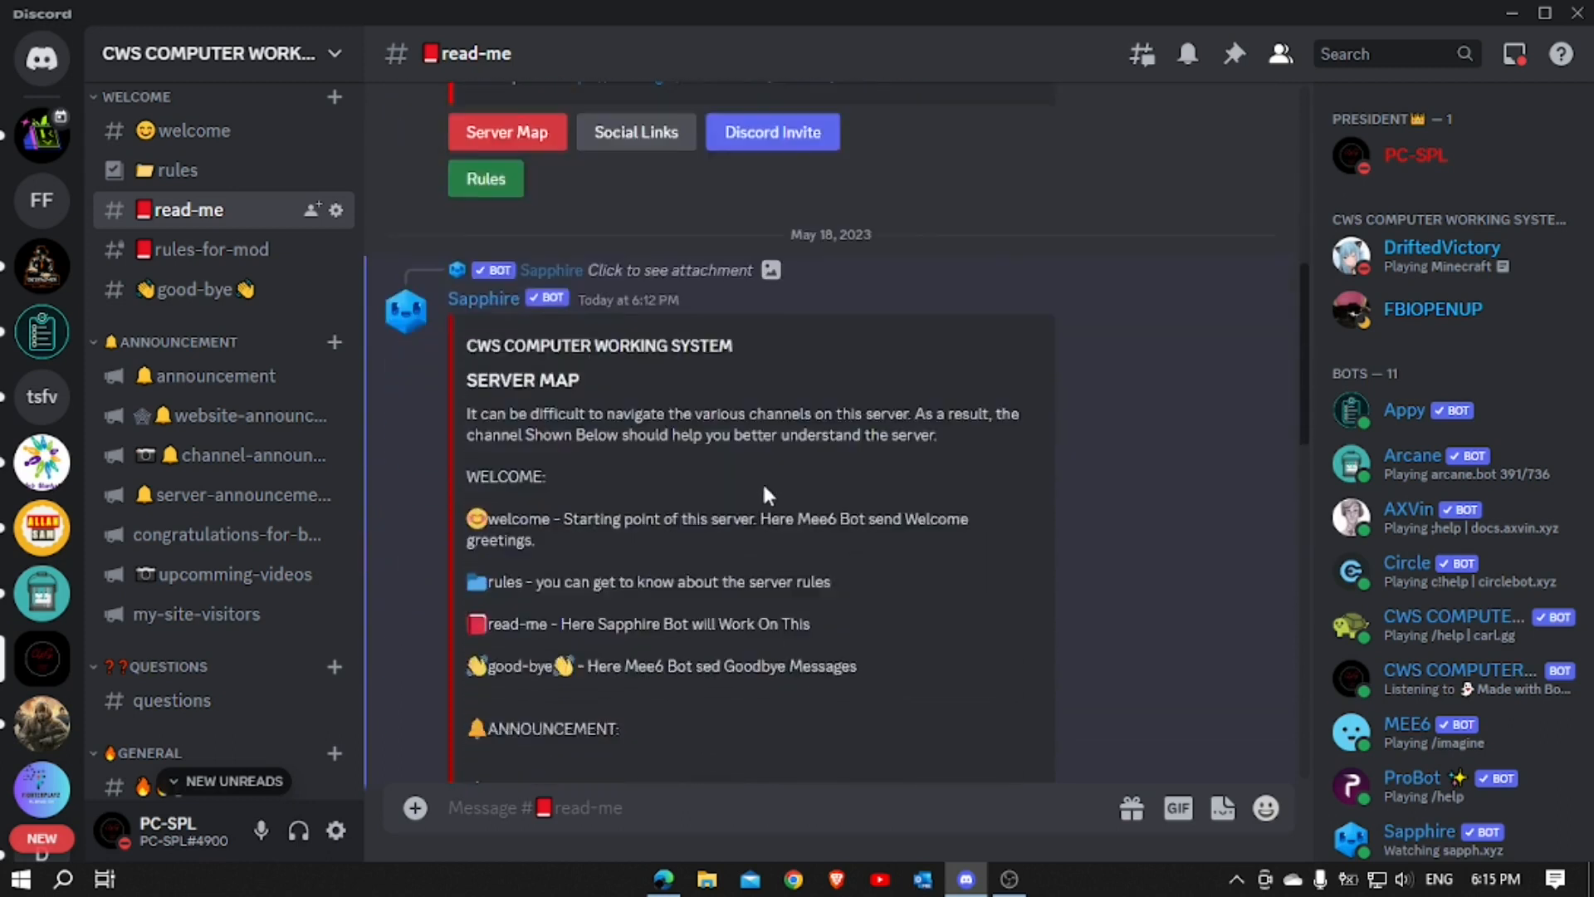
scroll(807, 520, "up", 10)
scroll(799, 473, "up", 15)
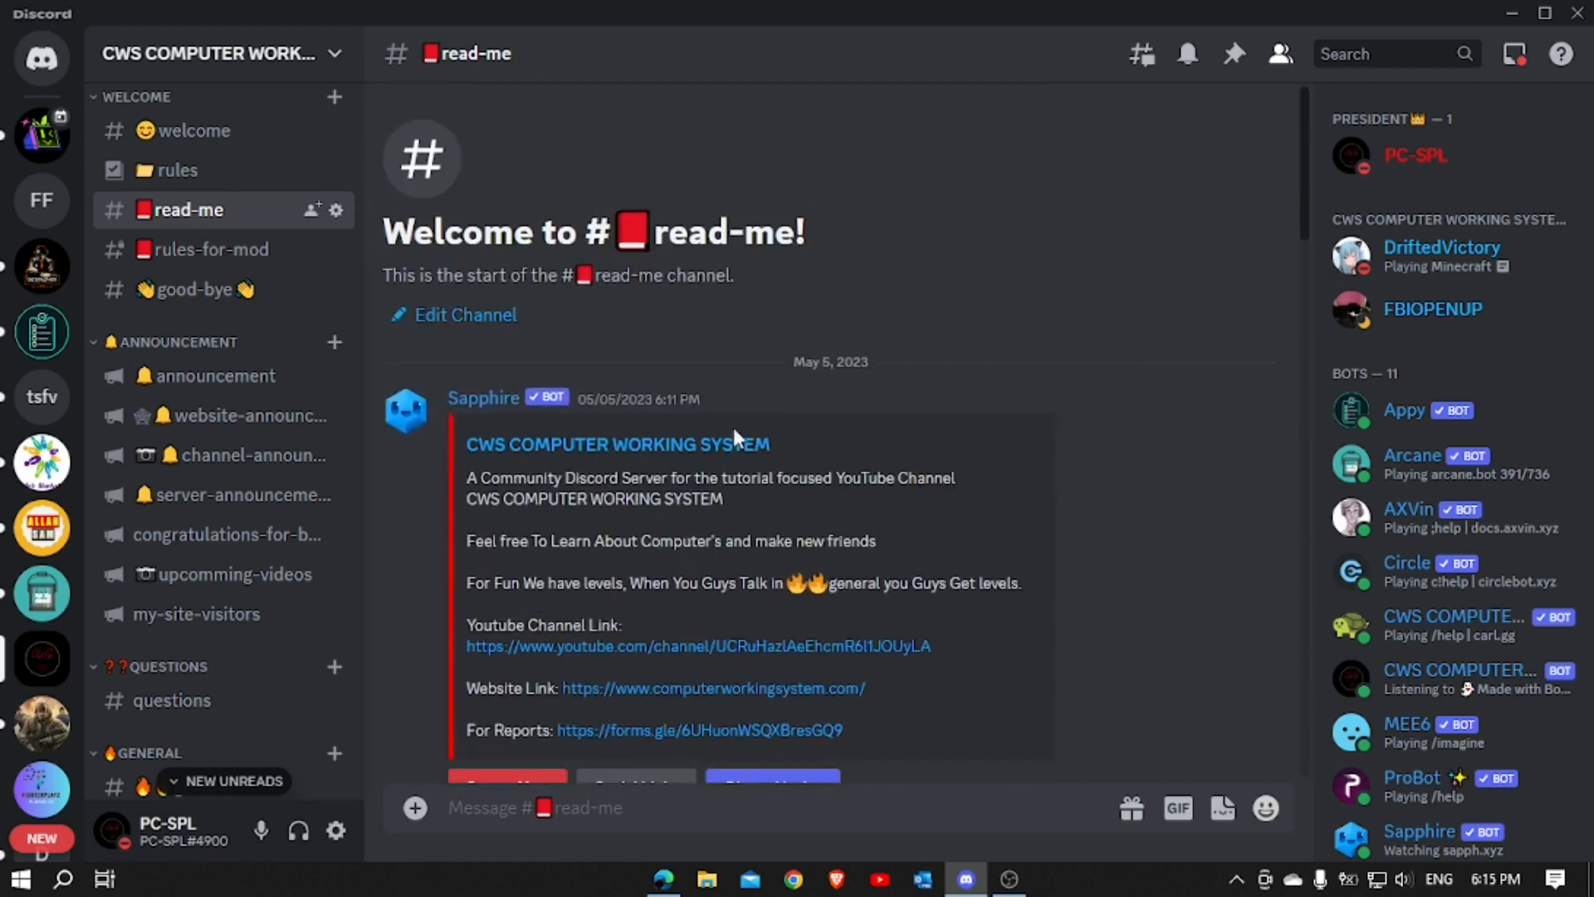
scroll(734, 427, "down", 8)
left_click(629, 325)
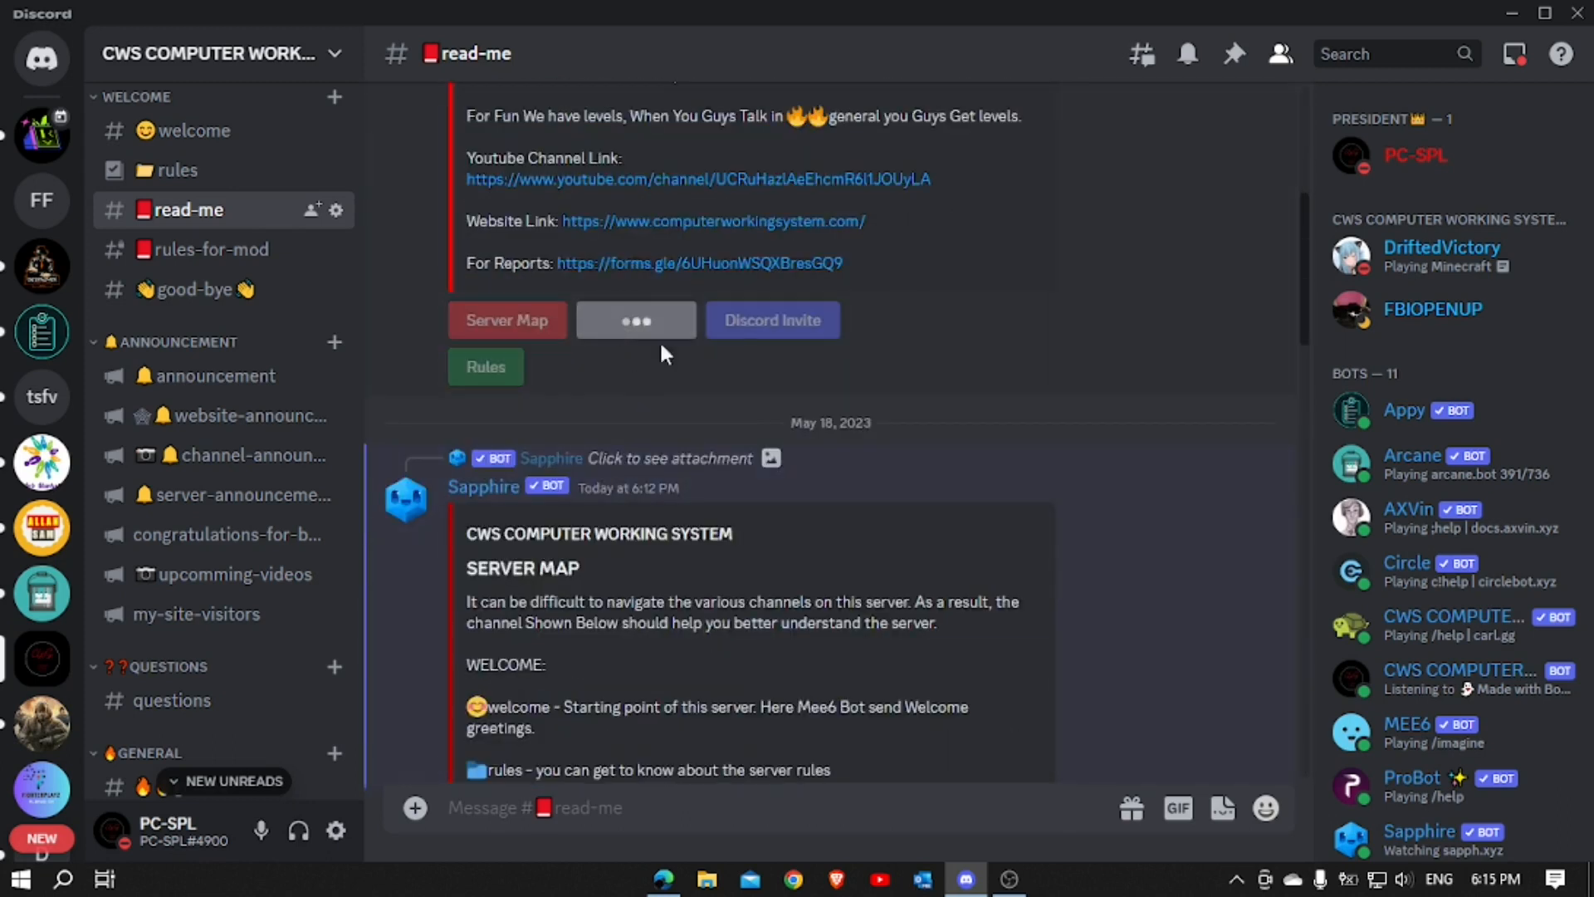
Copy the full list of links from the newest Social Links reply in the read-me channel
scroll(841, 396, "down", 10)
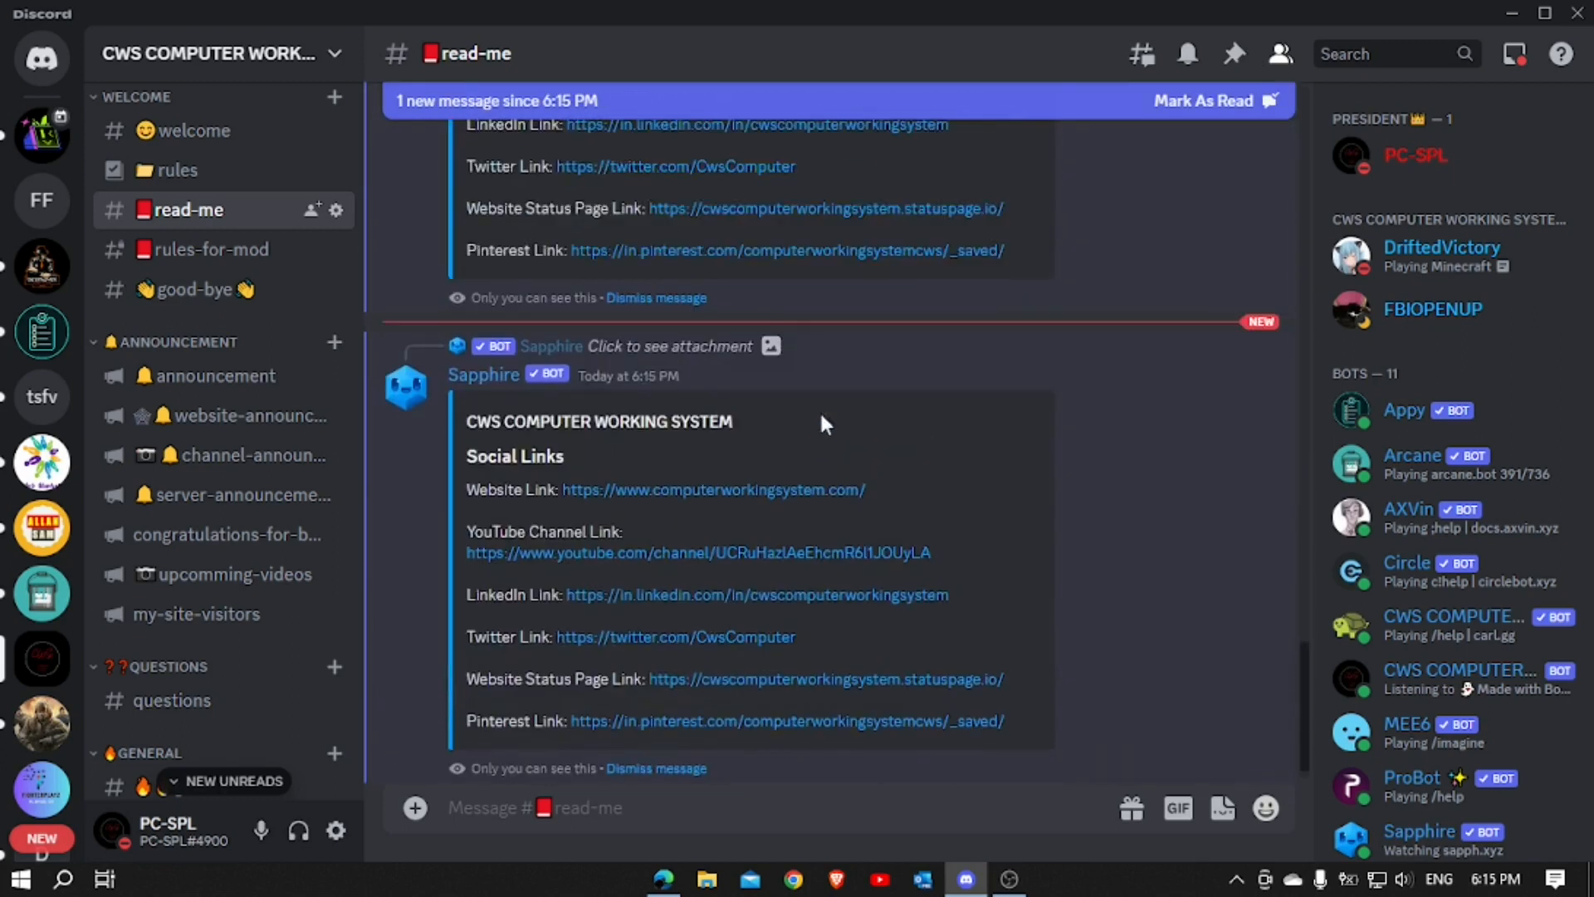
left_click_drag(467, 462, 938, 724)
key("ctrl+c")
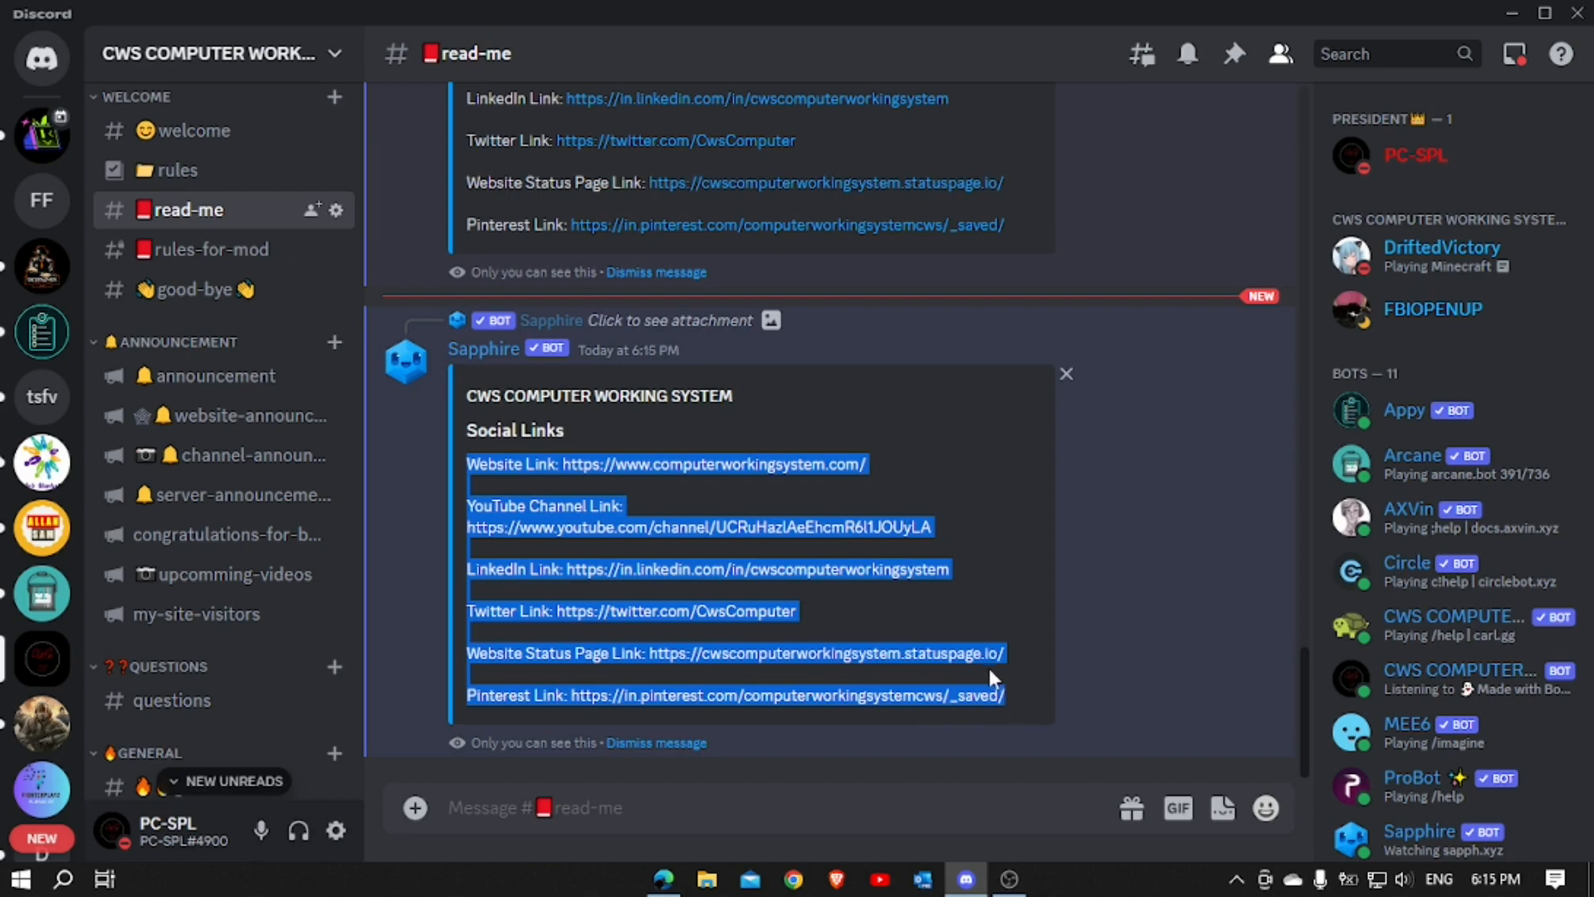
Switch back to the Sapphire dashboard and create a message template named sociallinks
left_click(663, 878)
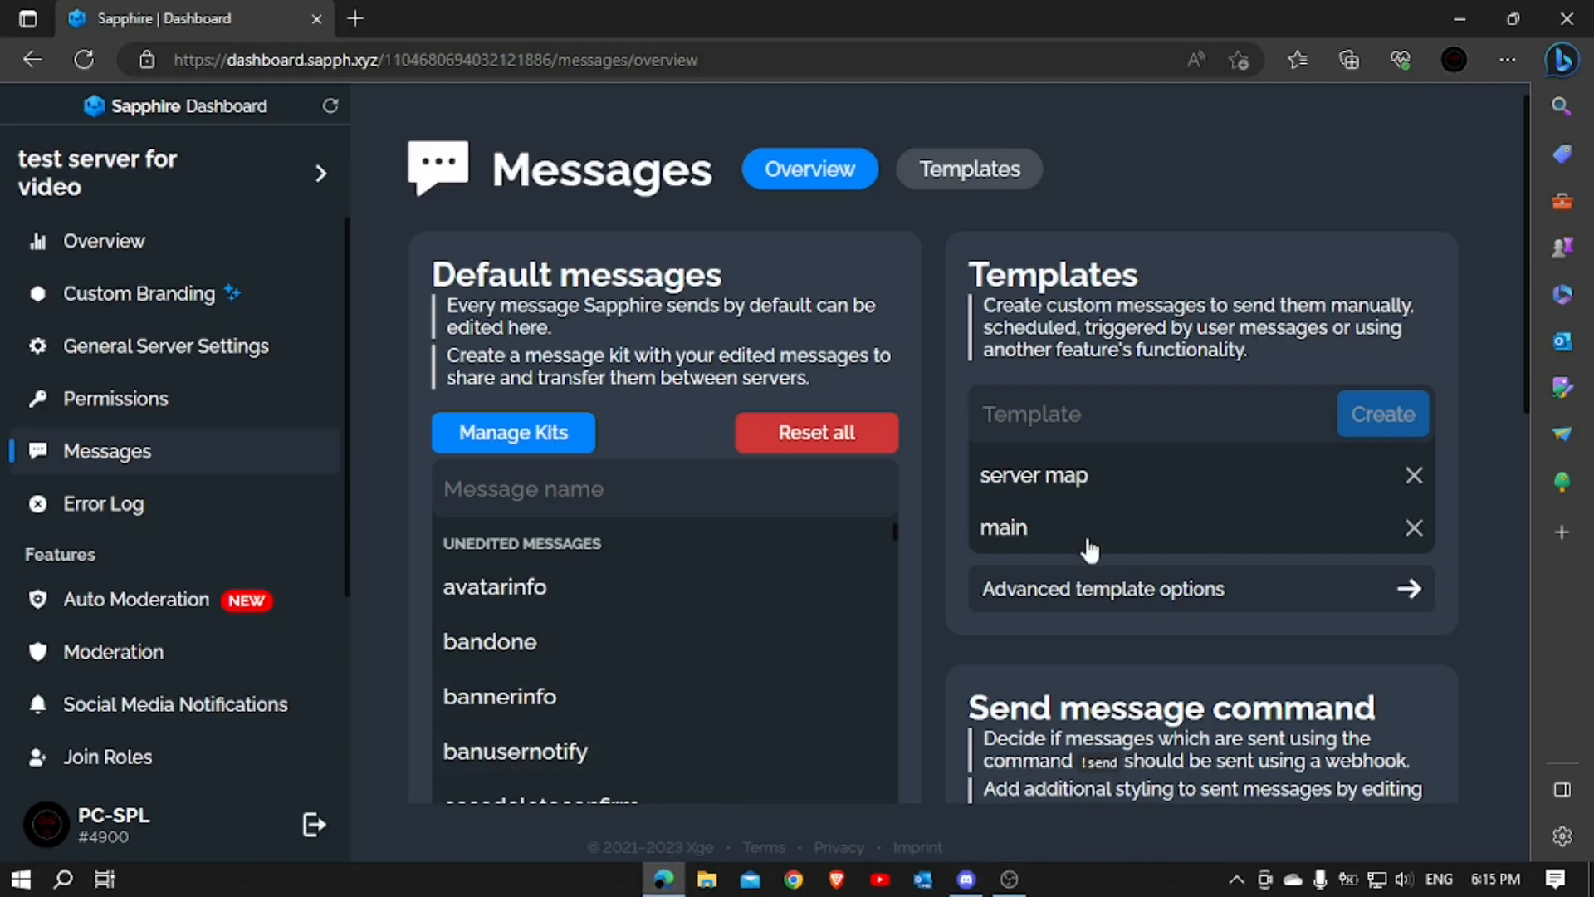
left_click(1082, 428)
type("social")
type("inks")
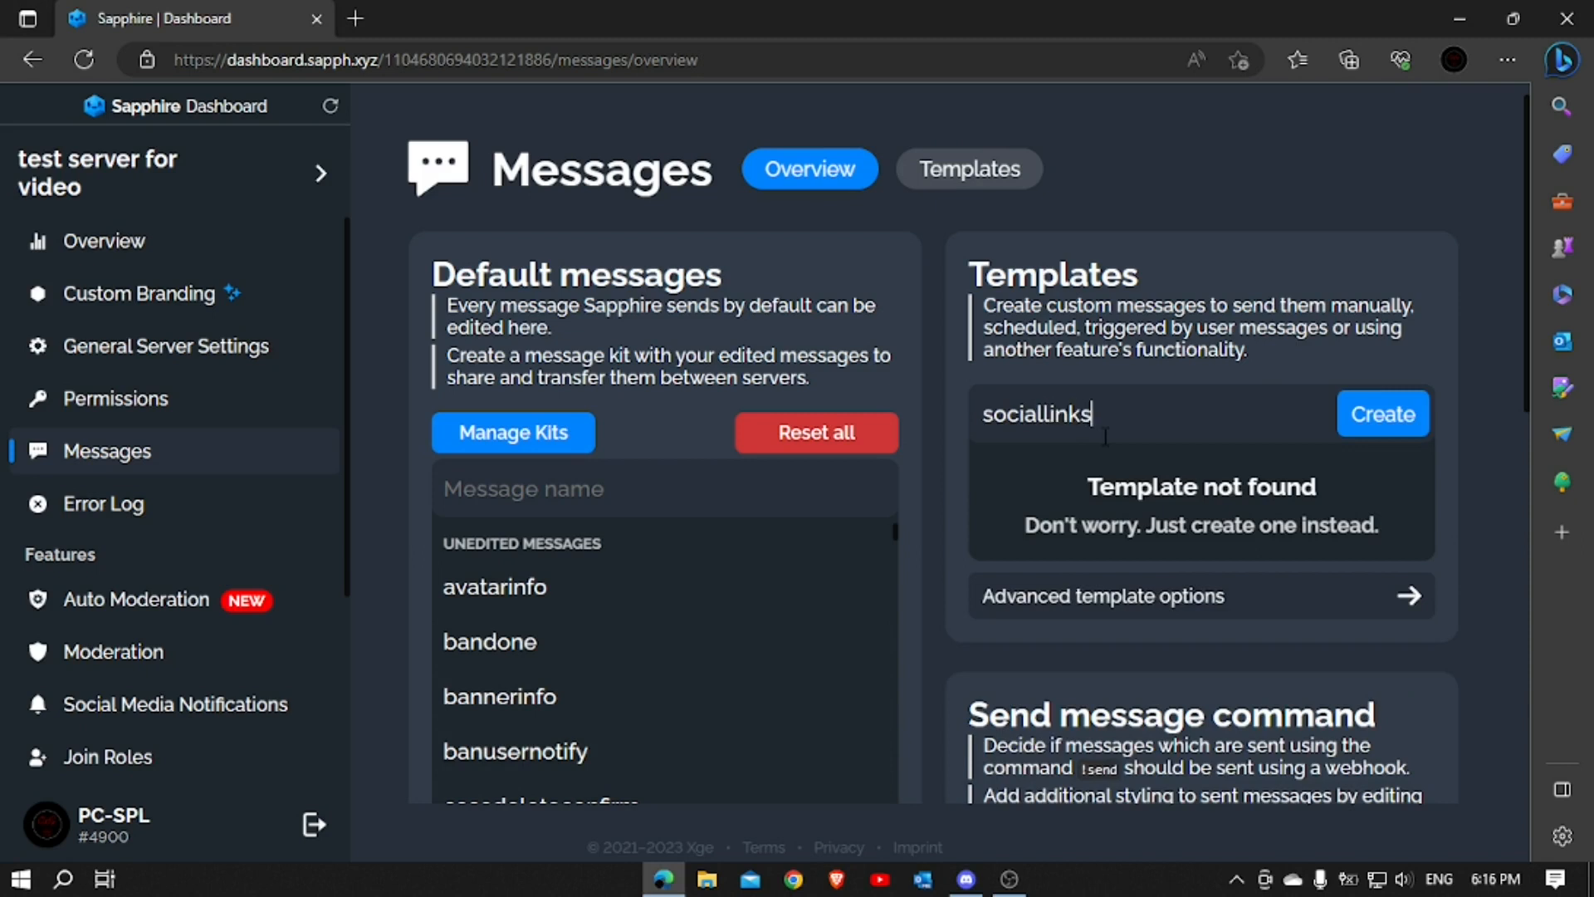
left_click(1378, 415)
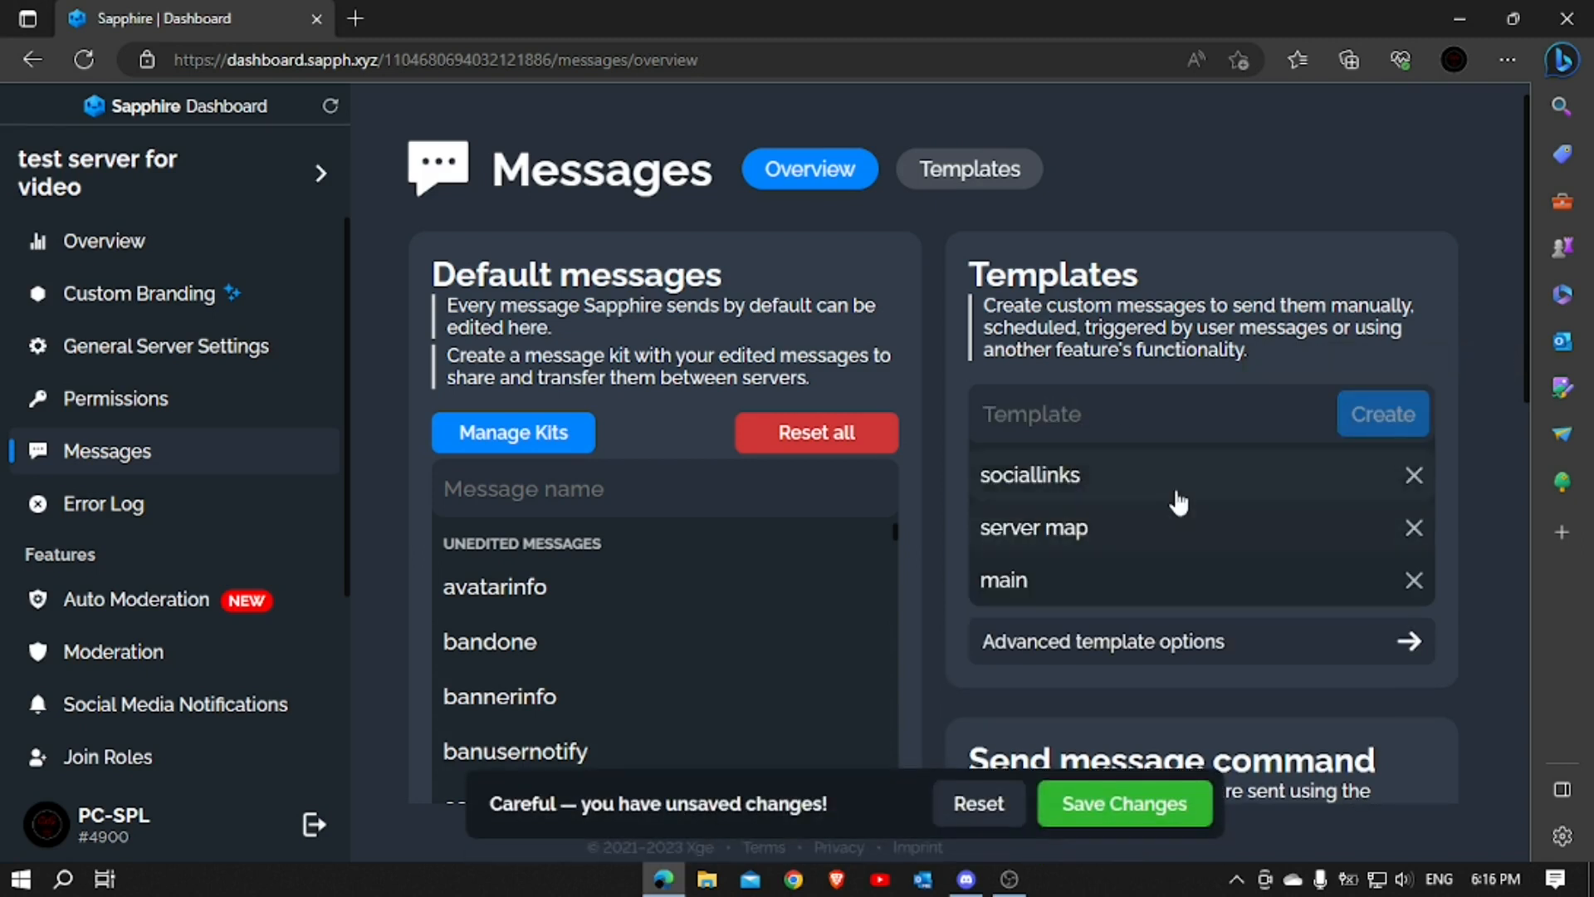
Open the sociallinks template for editing, clear its default content and add an embed
left_click(1174, 477)
left_click(523, 209)
left_click(847, 539)
left_click(529, 409)
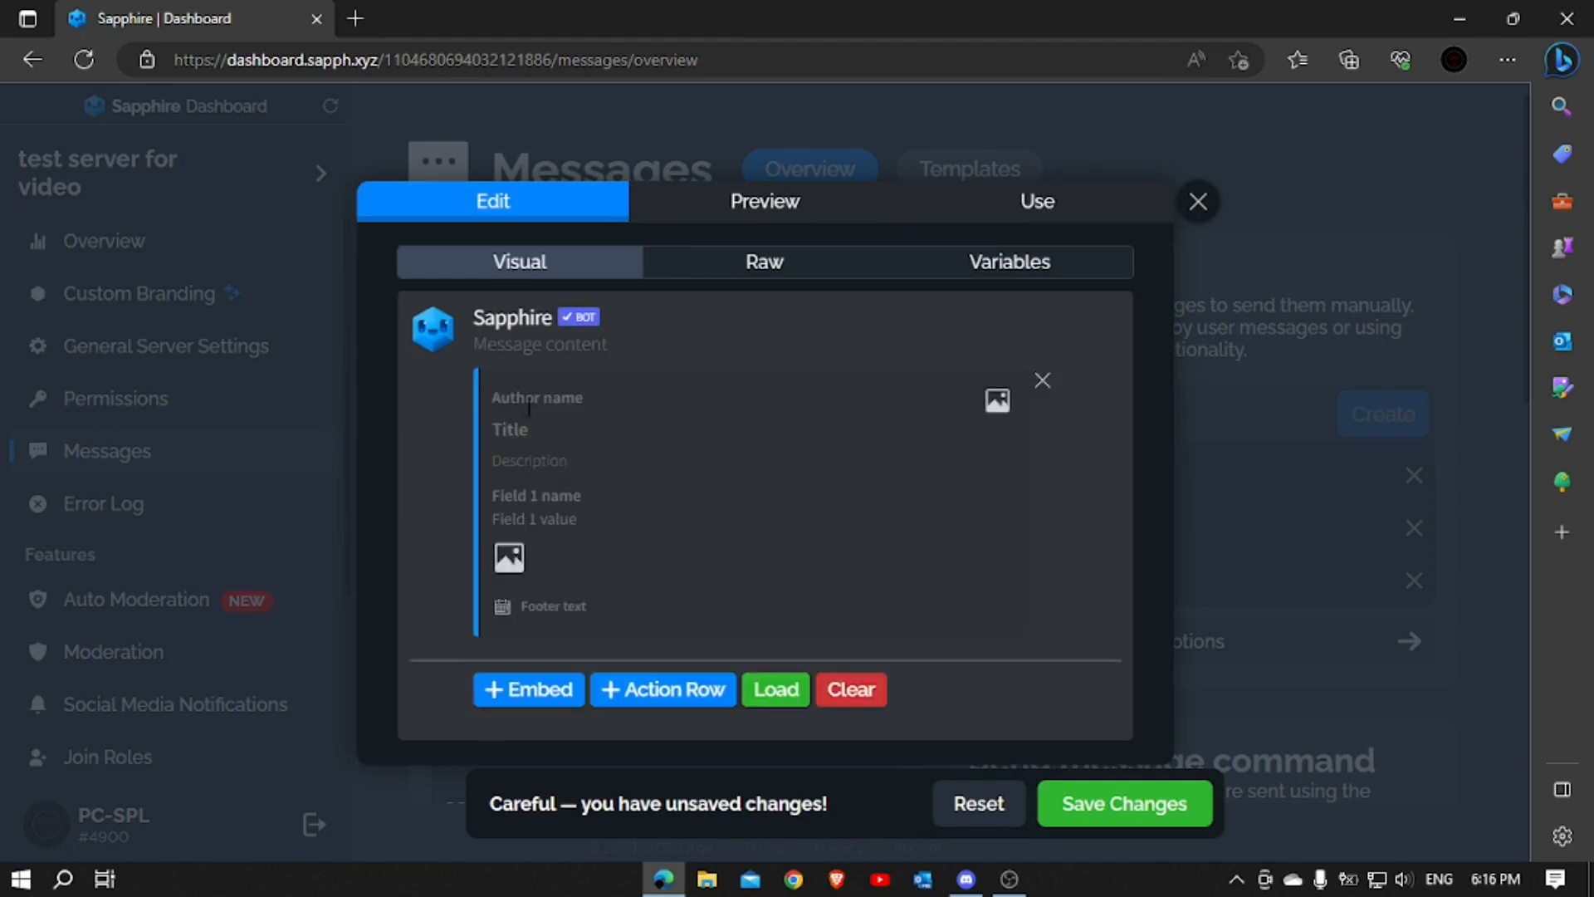
Enter "social" as the embed's author name and title, paste the copied links as its description, save the template and close it
left_click(529, 400)
type("social")
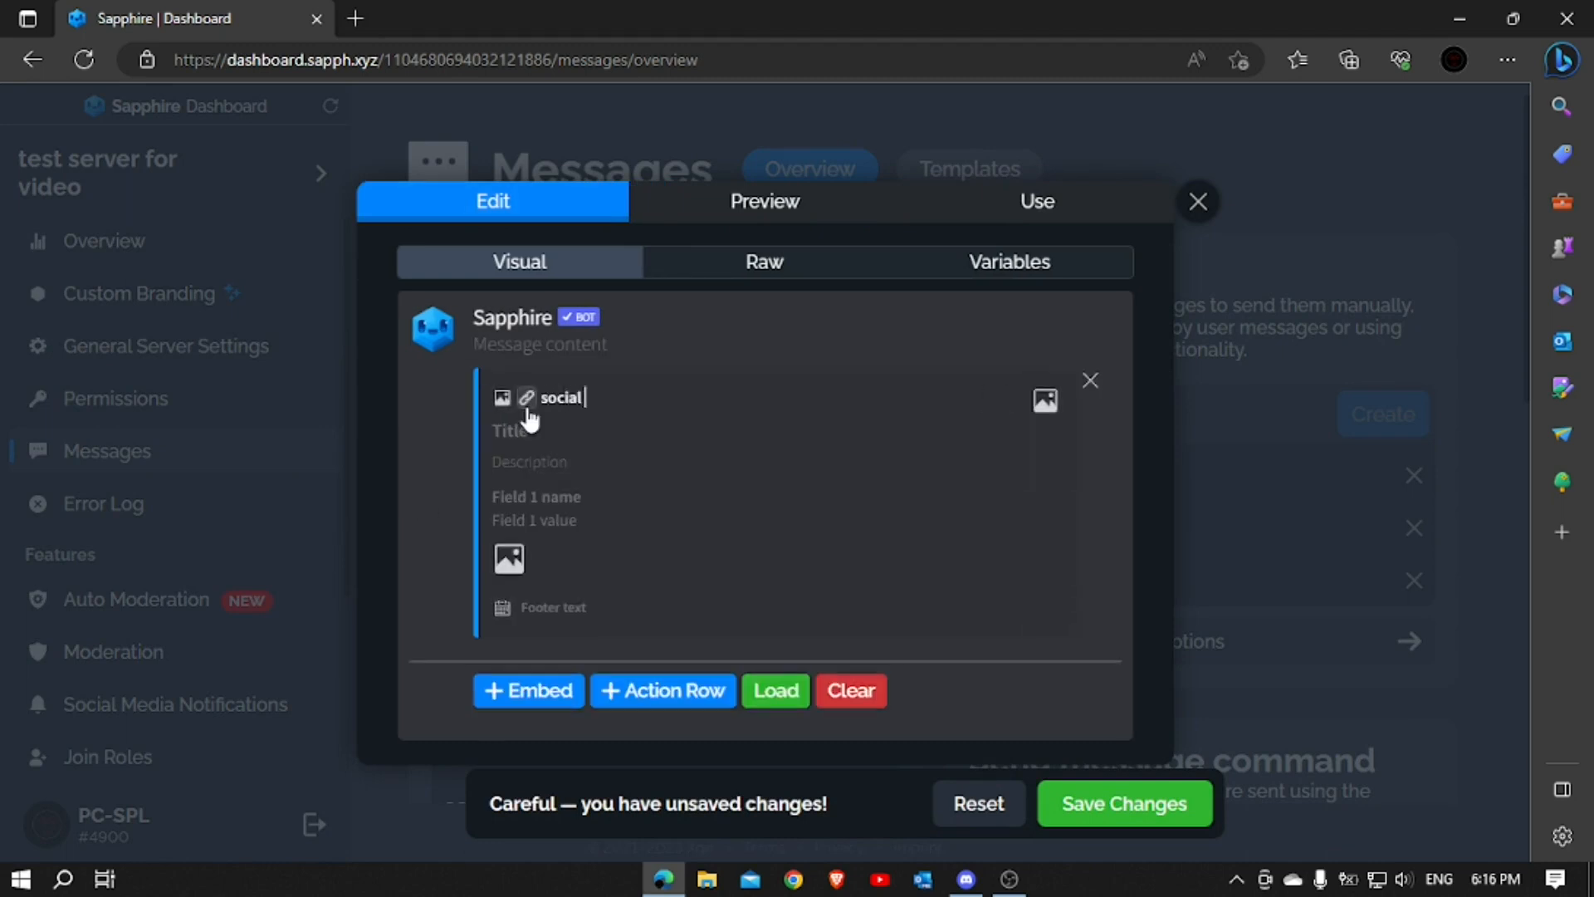
left_click(532, 426)
type("social")
key("ctrl+v")
scroll(747, 631, "down", 3)
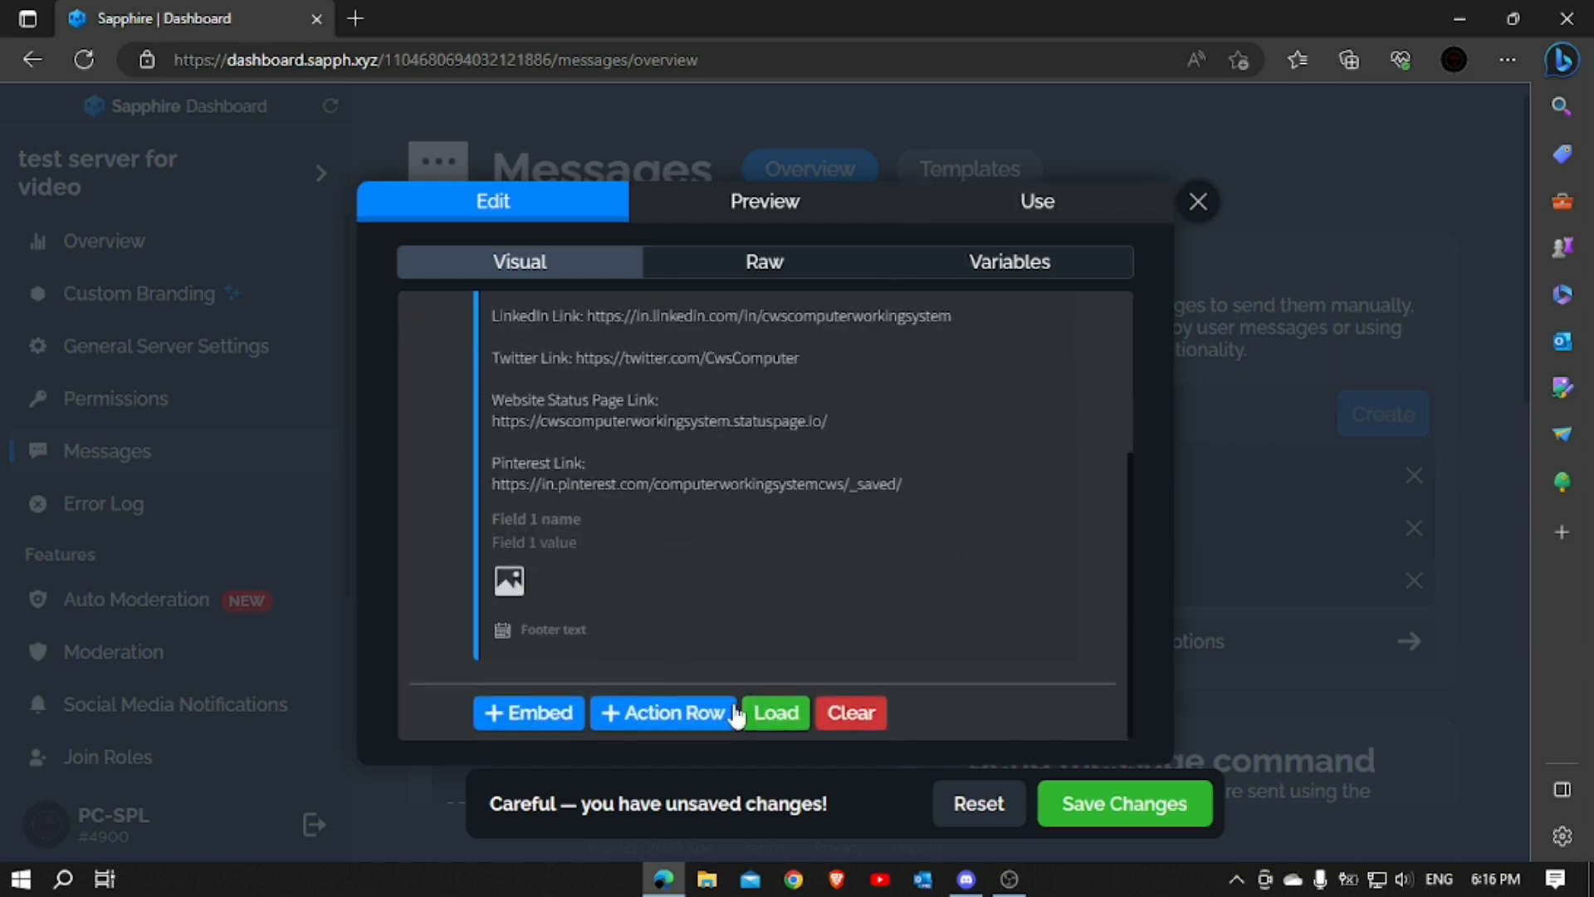
left_click(1127, 802)
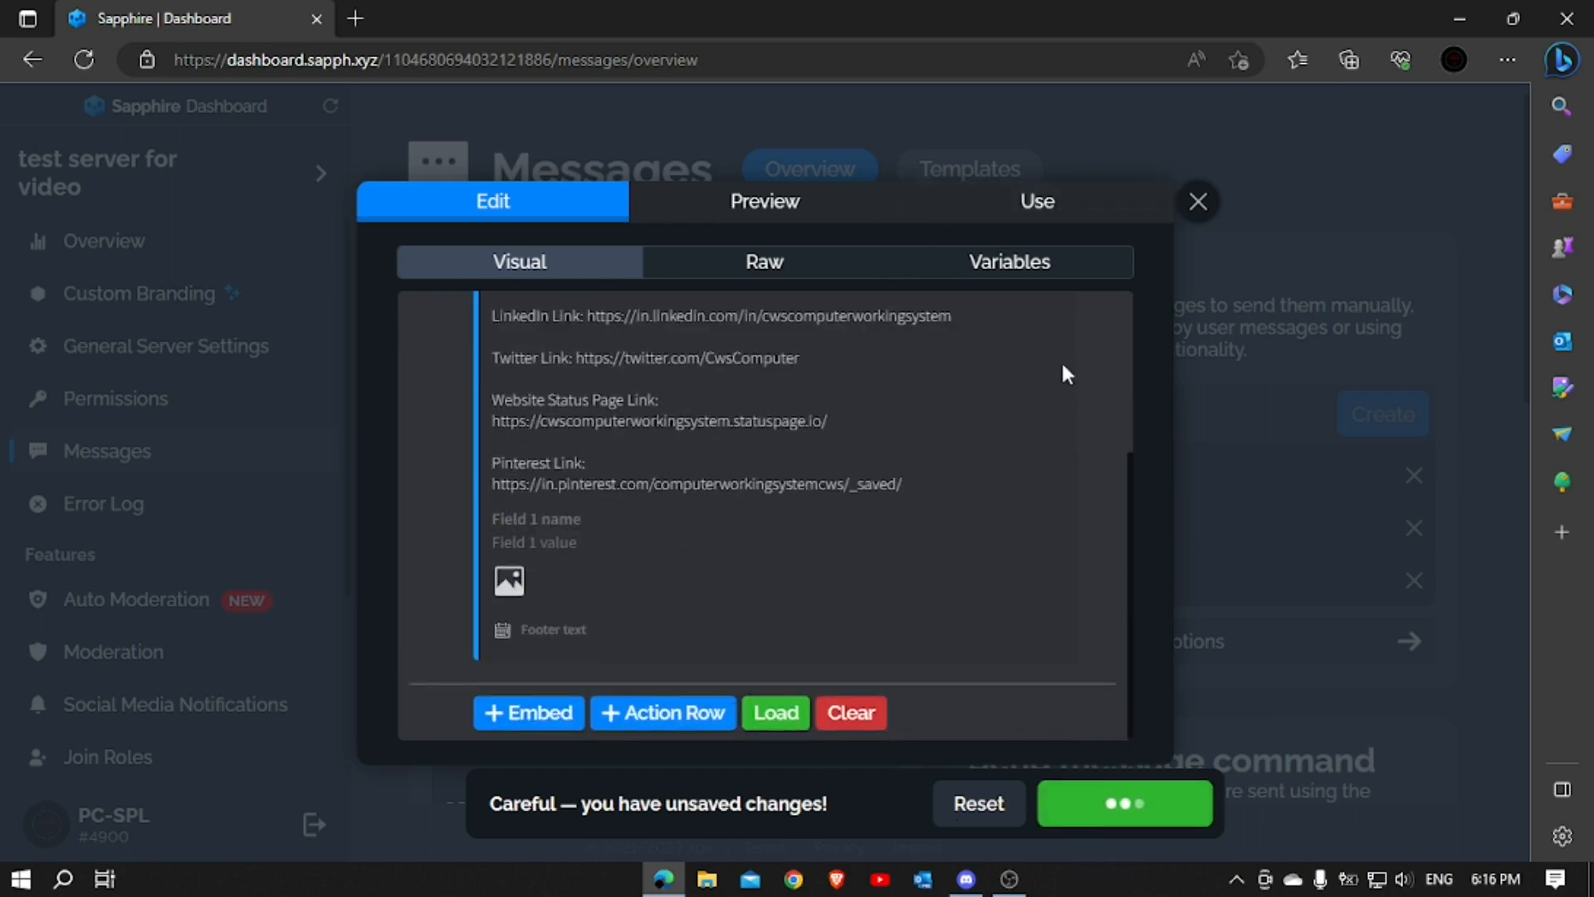
left_click(1204, 202)
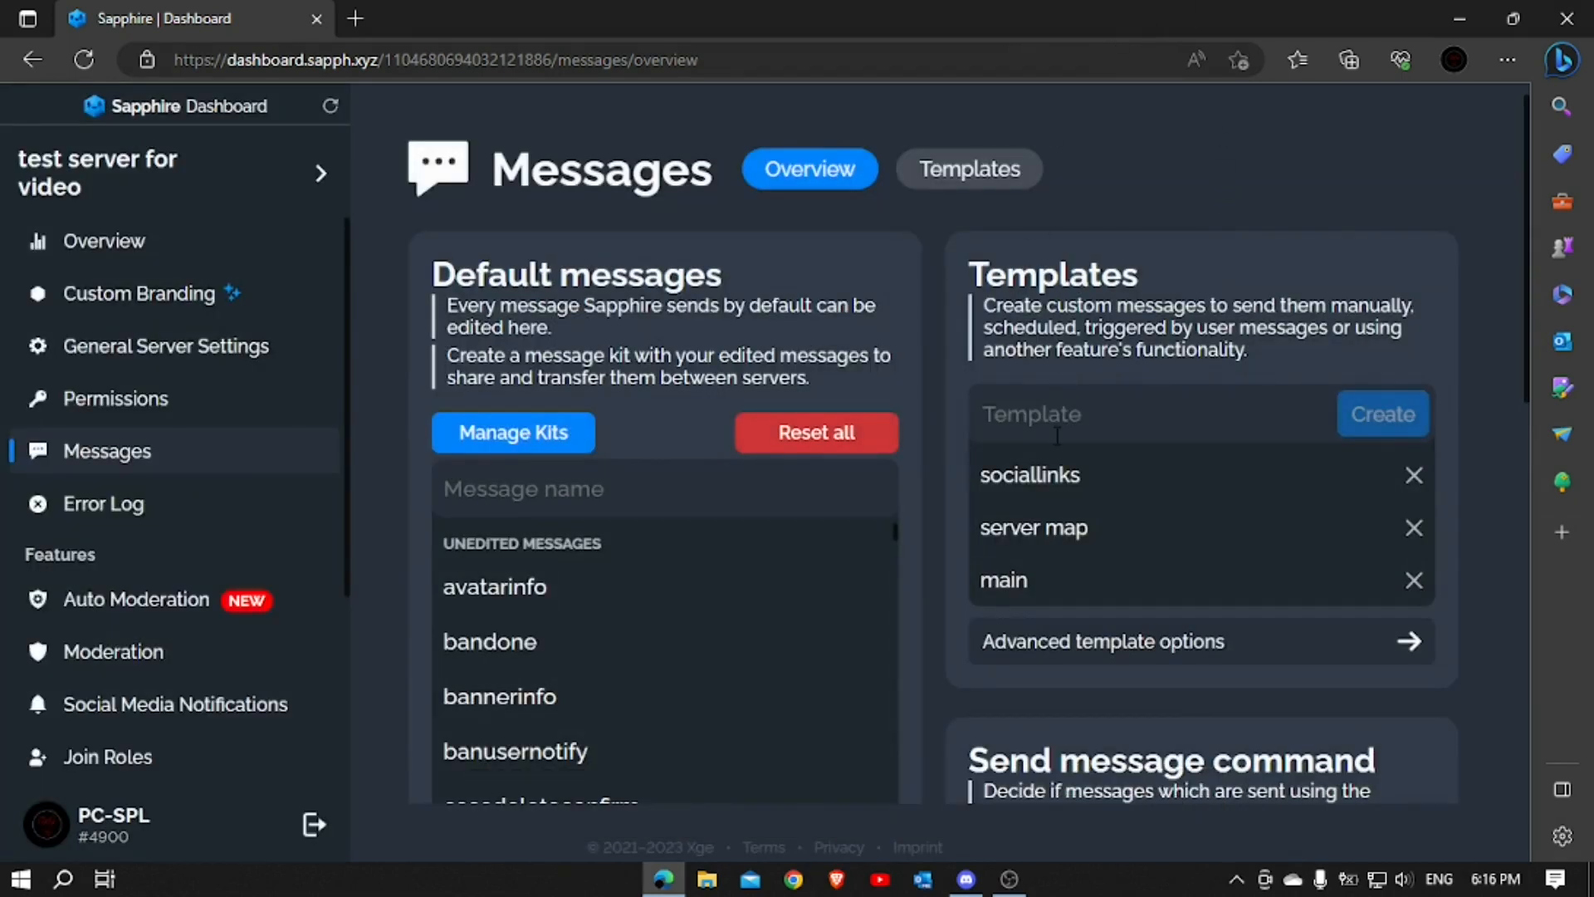
Check the read-me message's buttons in Discord and create a dashboard template named discord invite
left_click(965, 879)
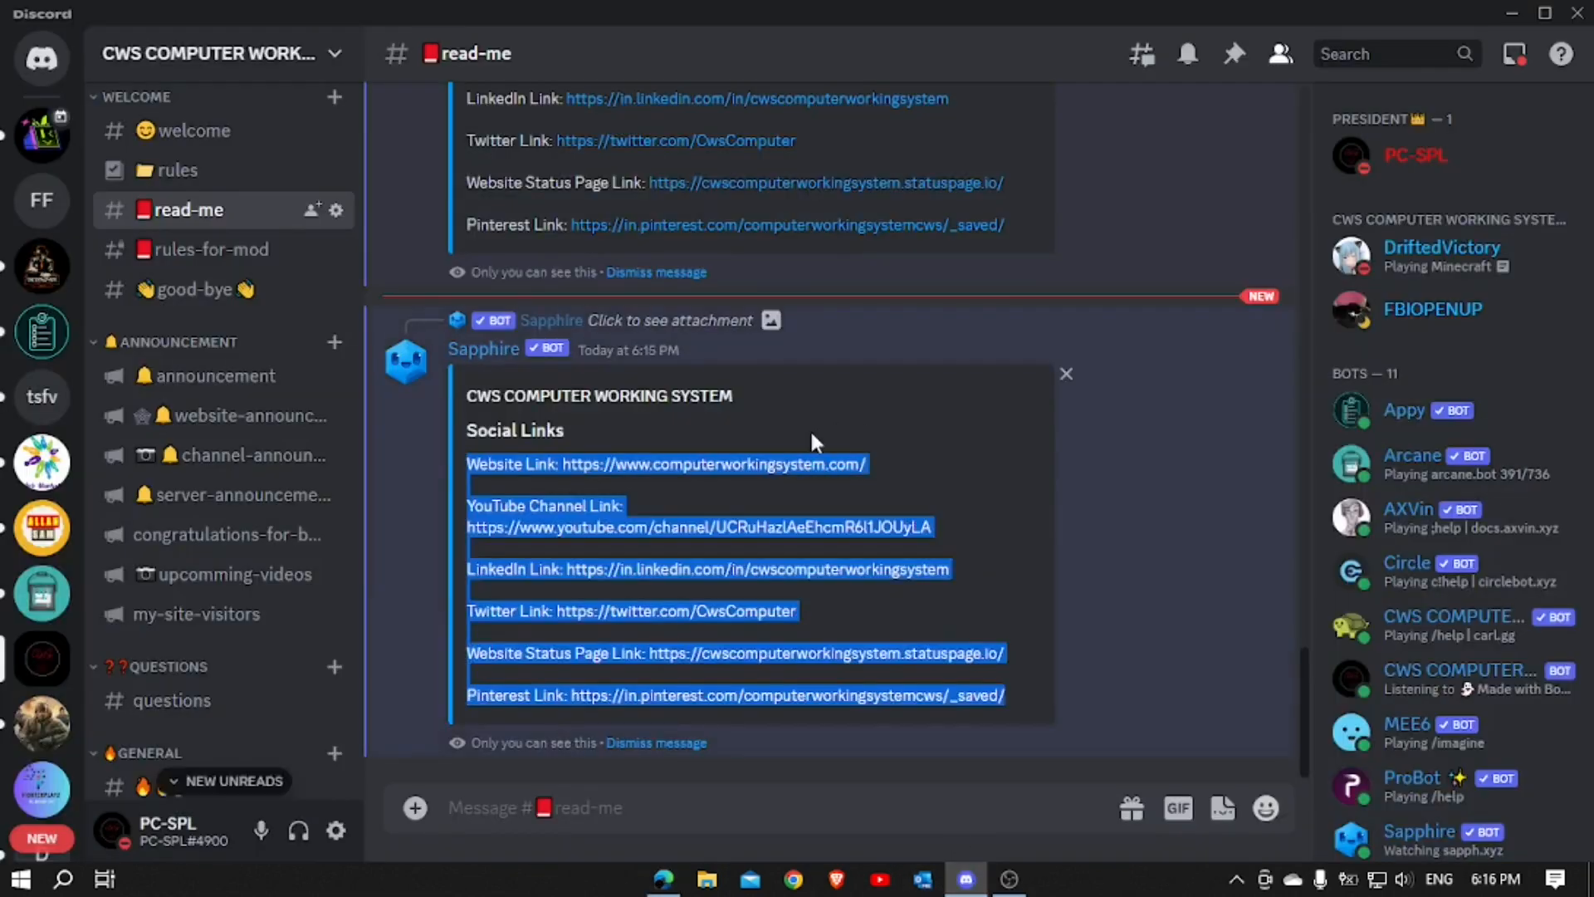
scroll(723, 258, "up", 15)
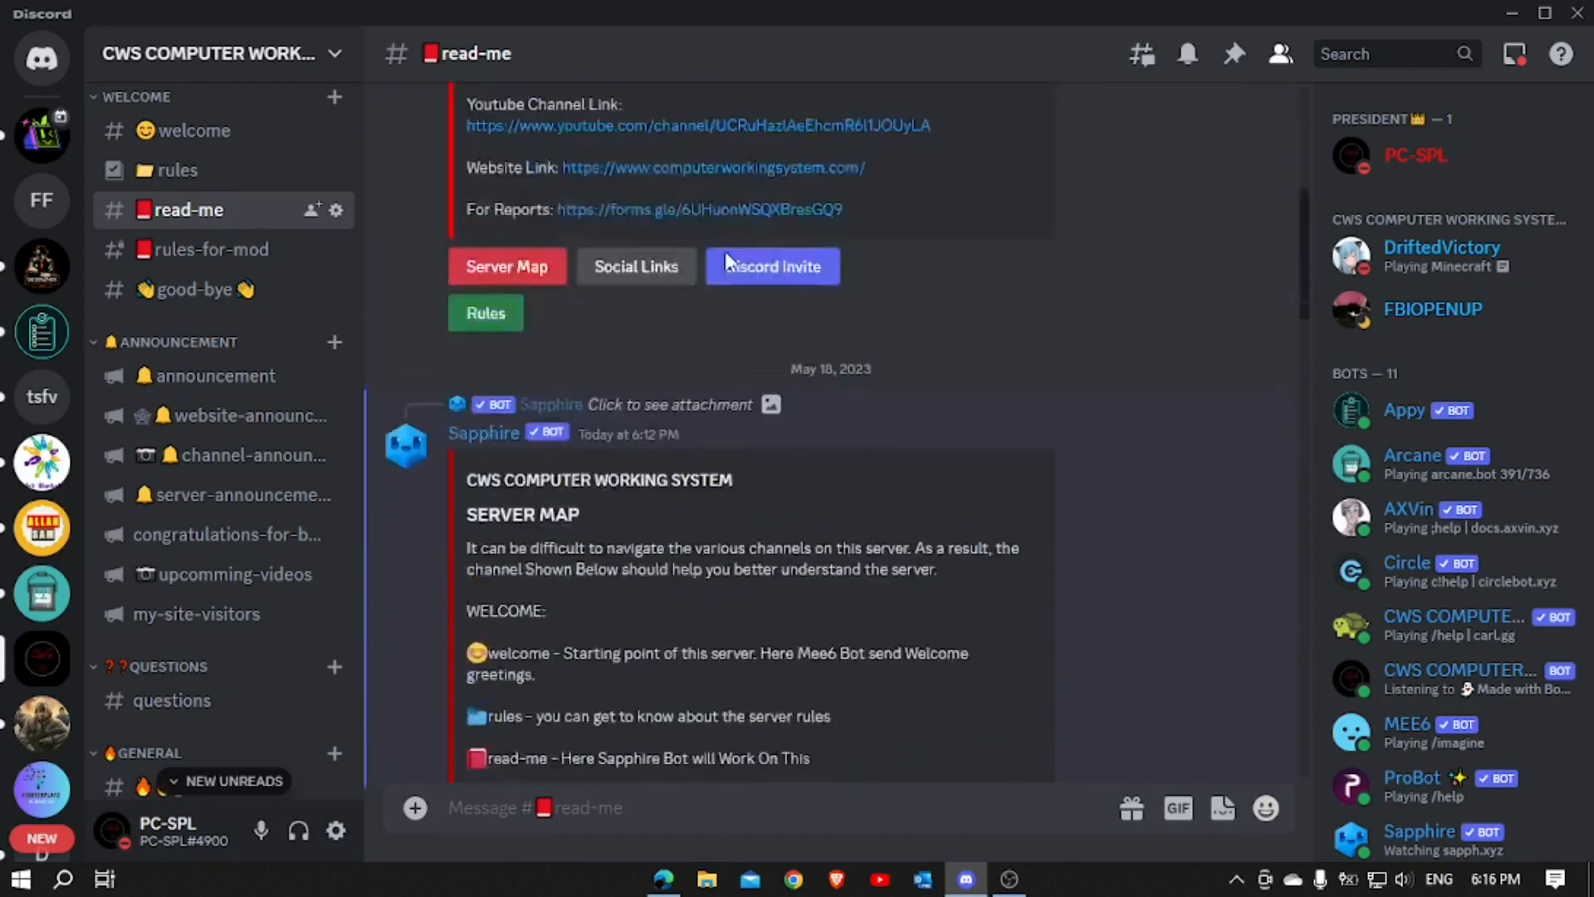
scroll(725, 251, "up", 5)
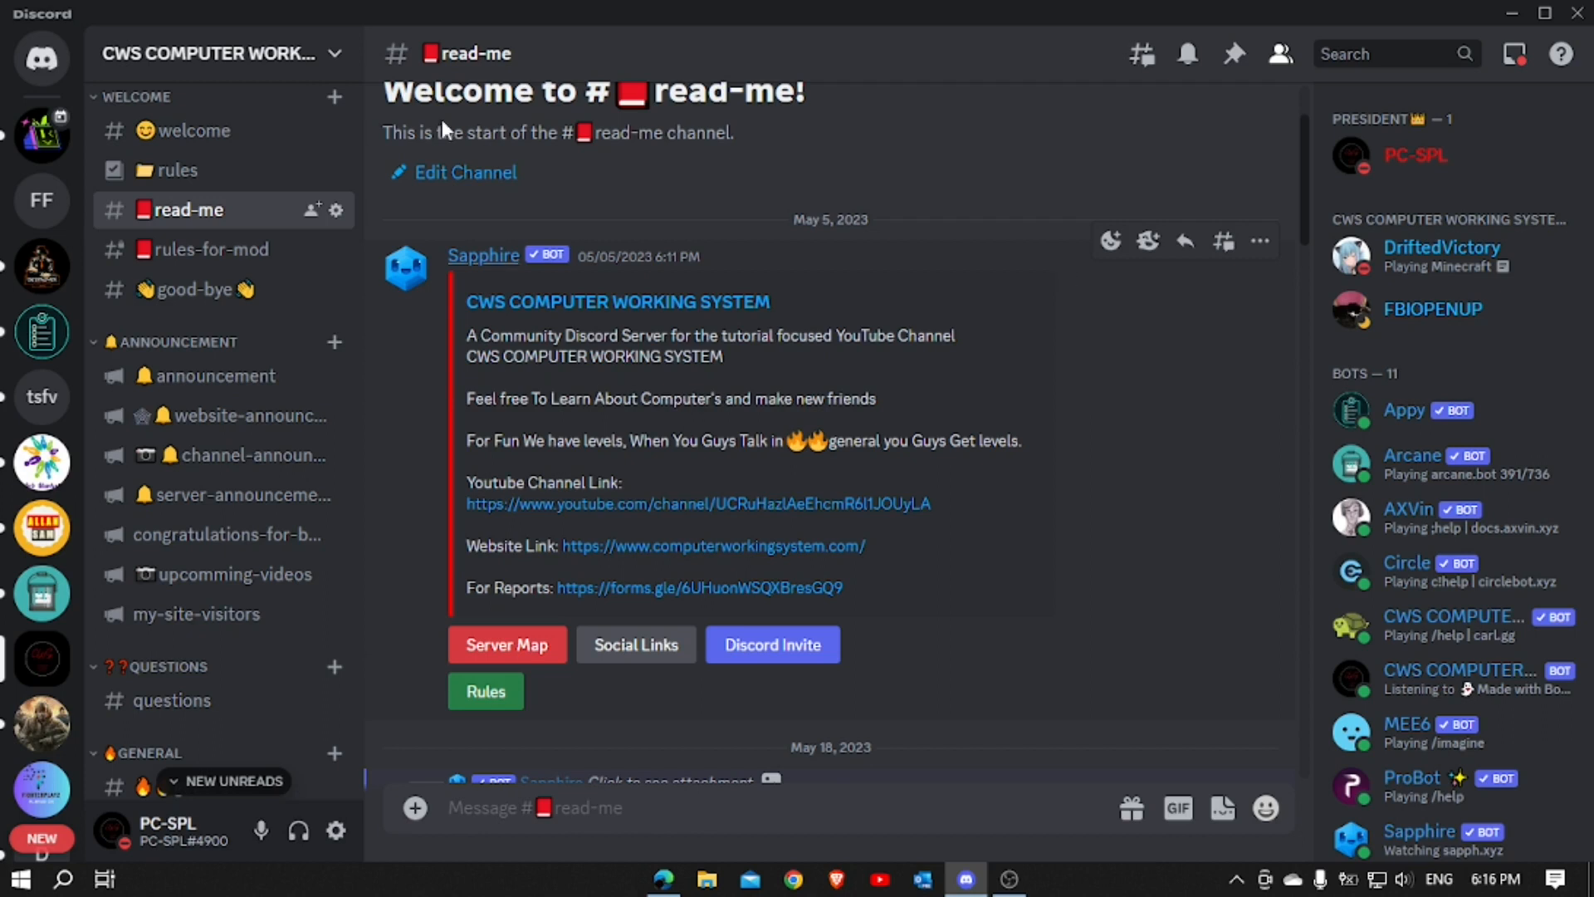
scroll(702, 585, "down", 3)
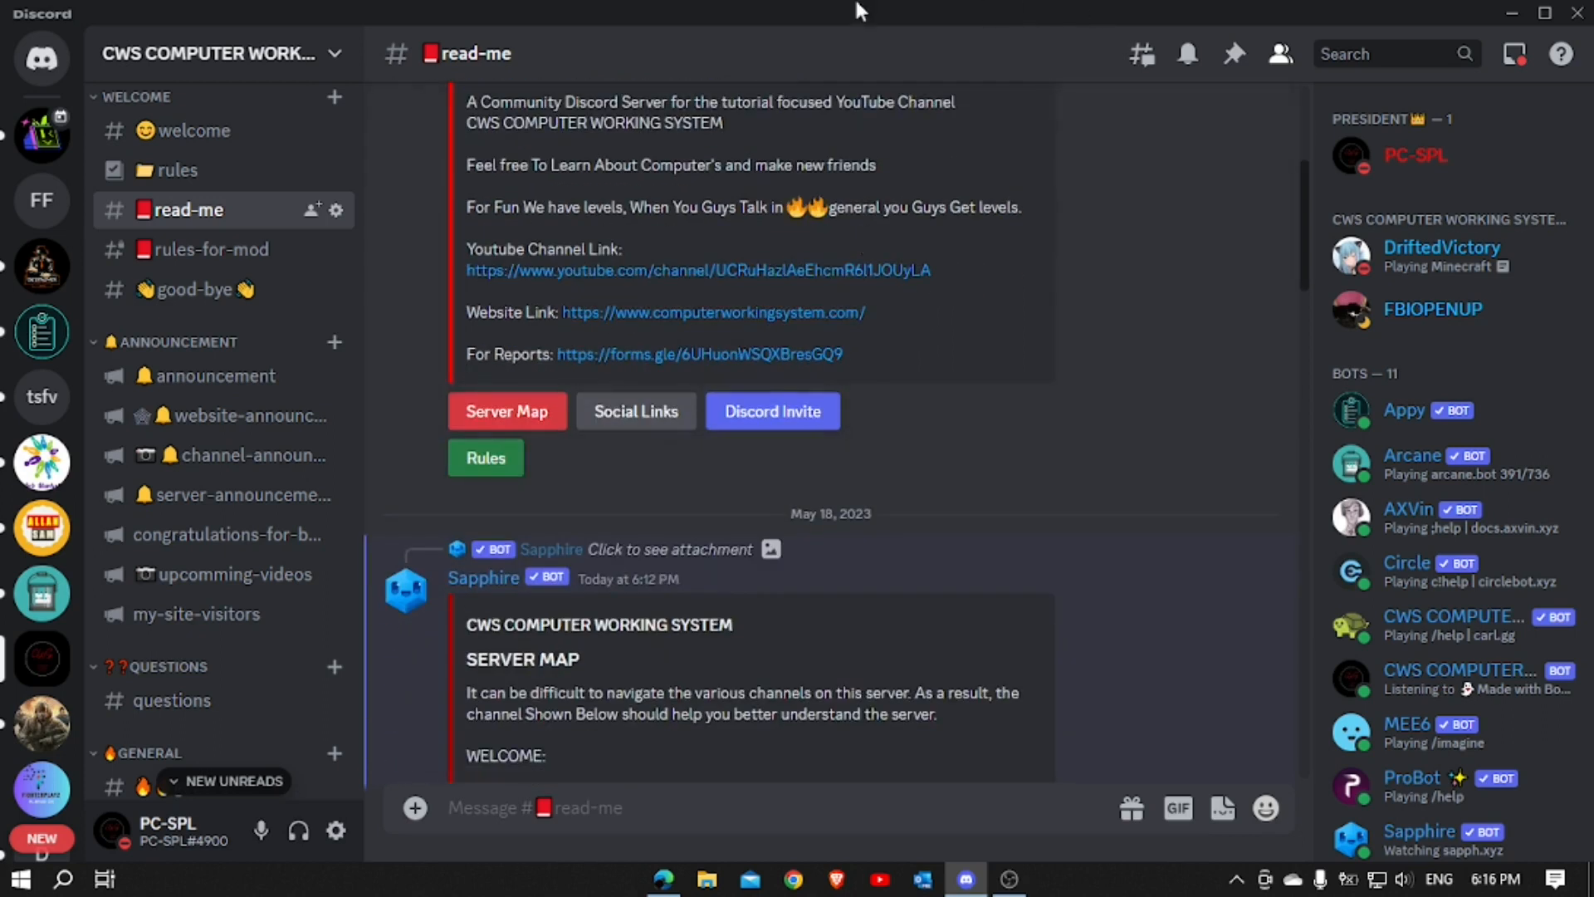
left_click(656, 880)
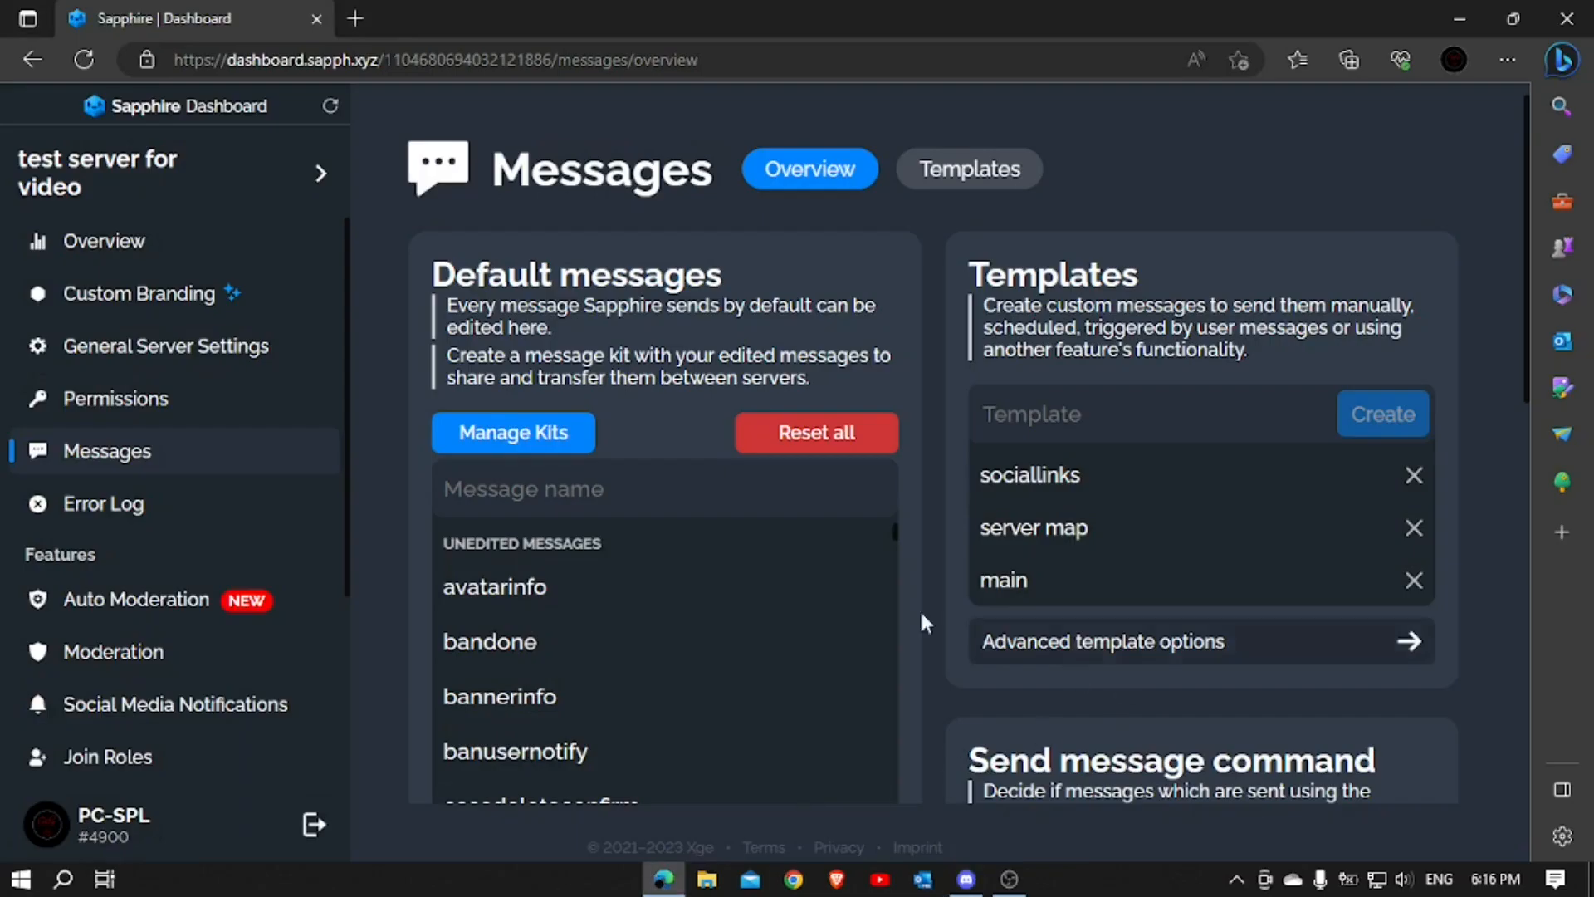
left_click(1135, 439)
type("discord invi")
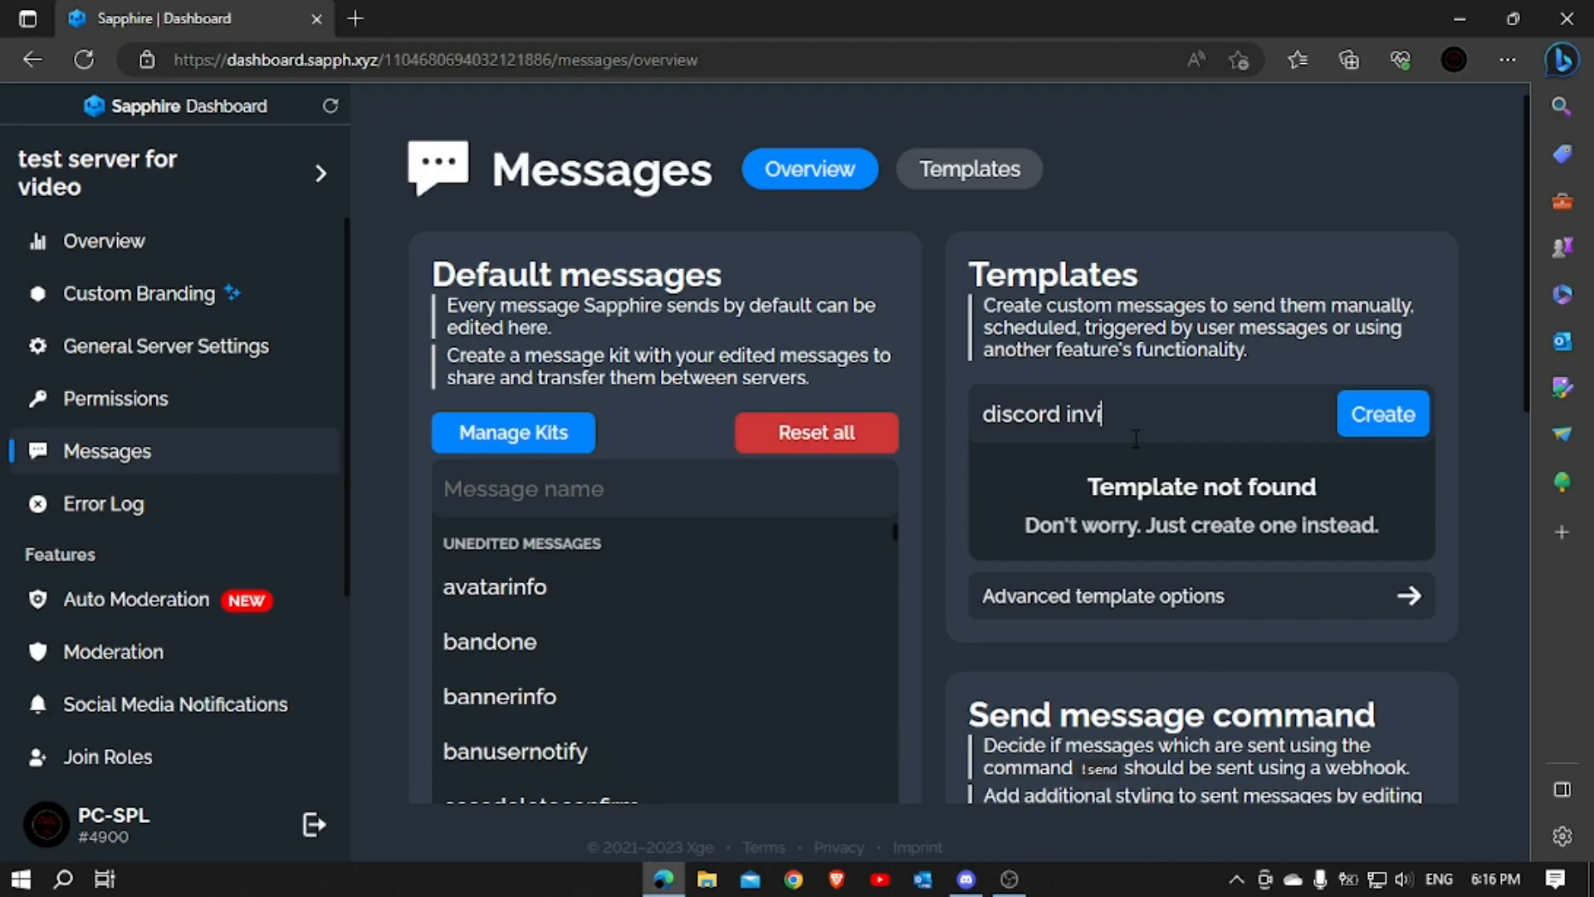
type("yte")
key("Return")
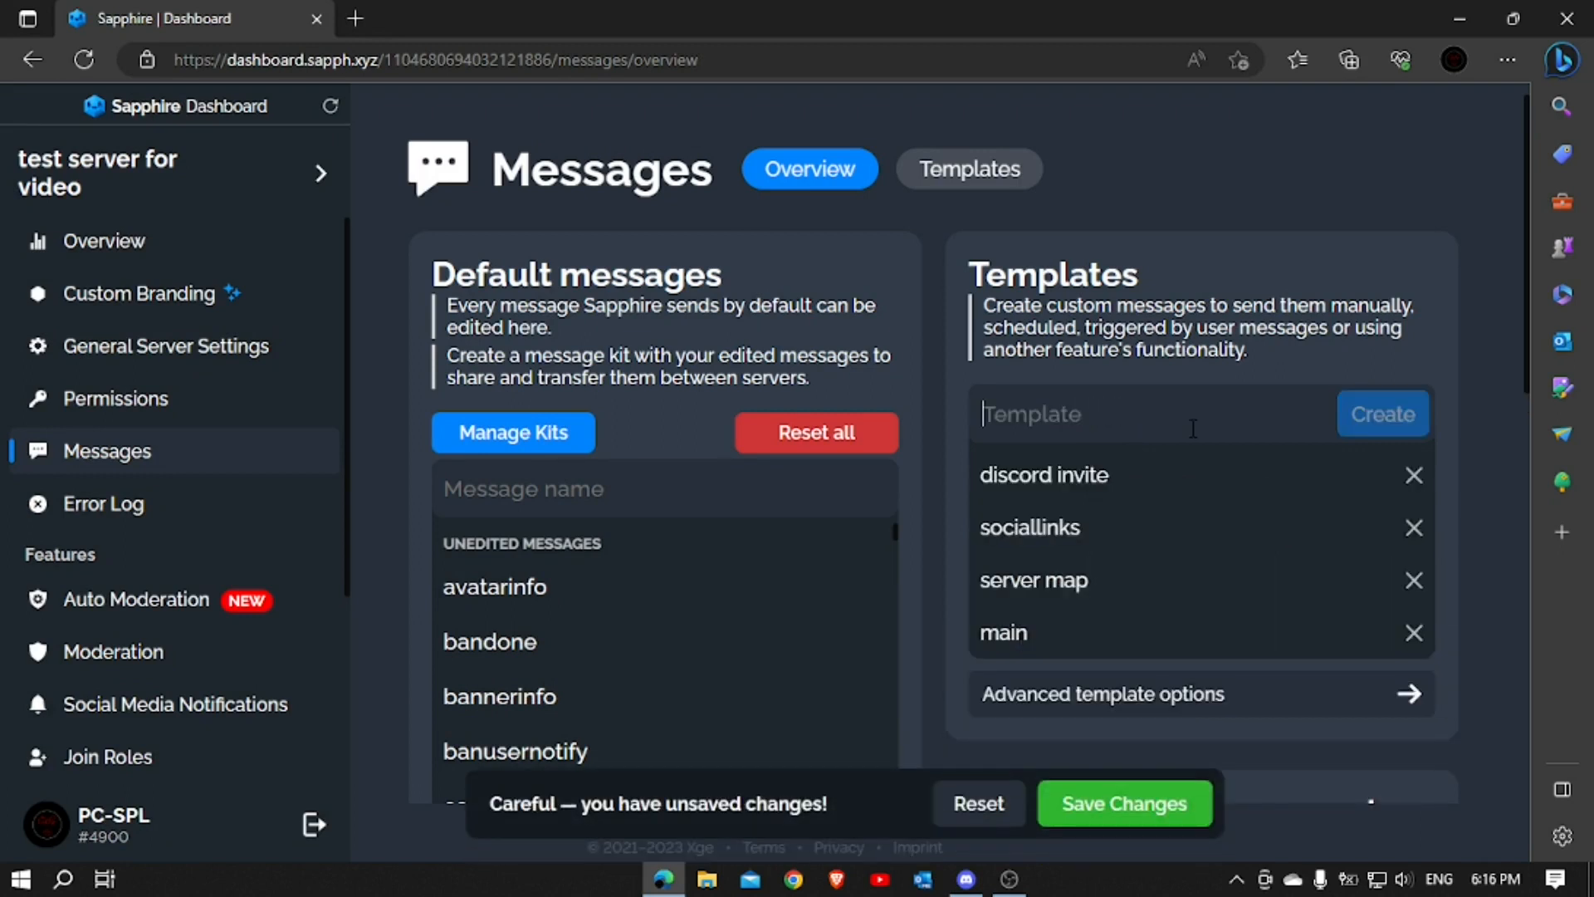
Open the discord invite template for editing, clear its default content and add an embed
left_click(1079, 475)
left_click(534, 213)
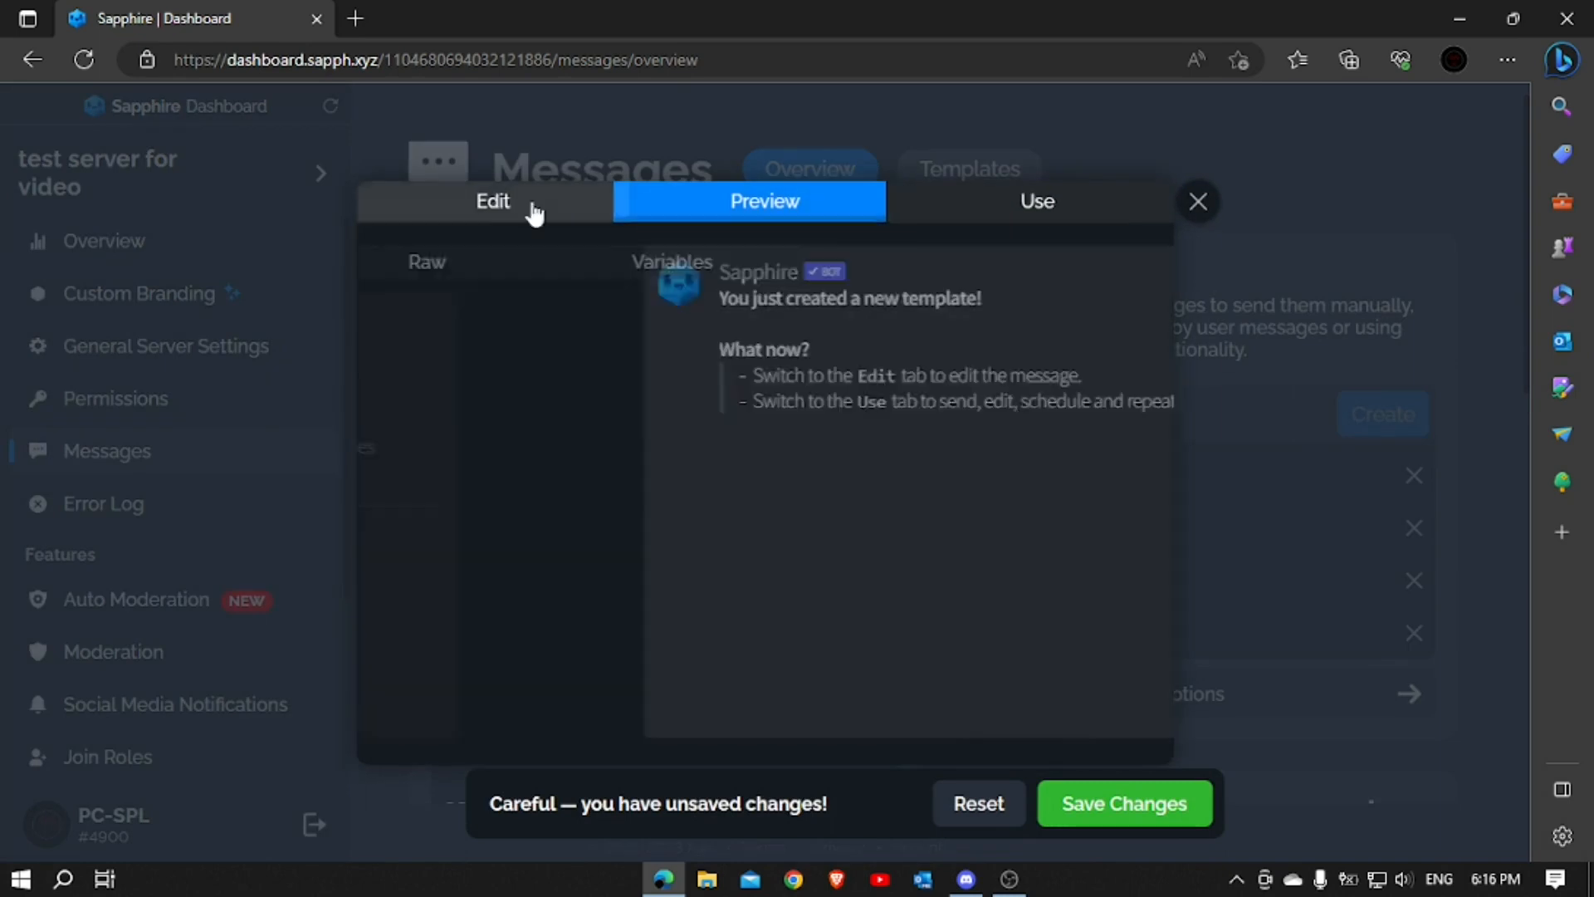
left_click(830, 541)
left_click(531, 412)
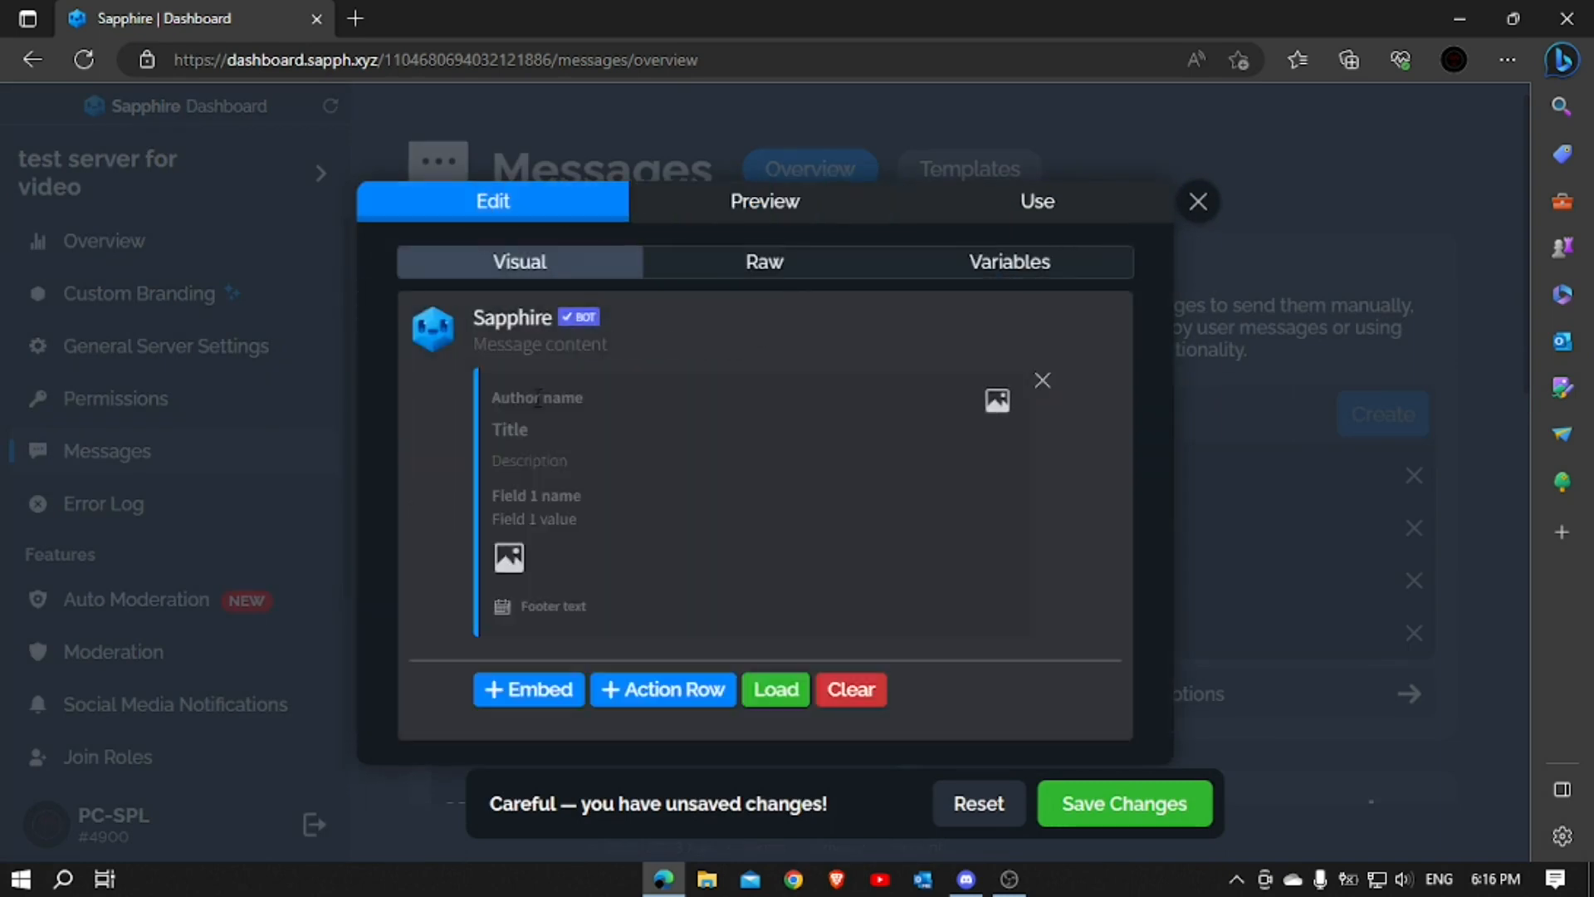
Set both the author name and the title of the new embed to "discord invite"
left_click(510, 397)
type("discord invite")
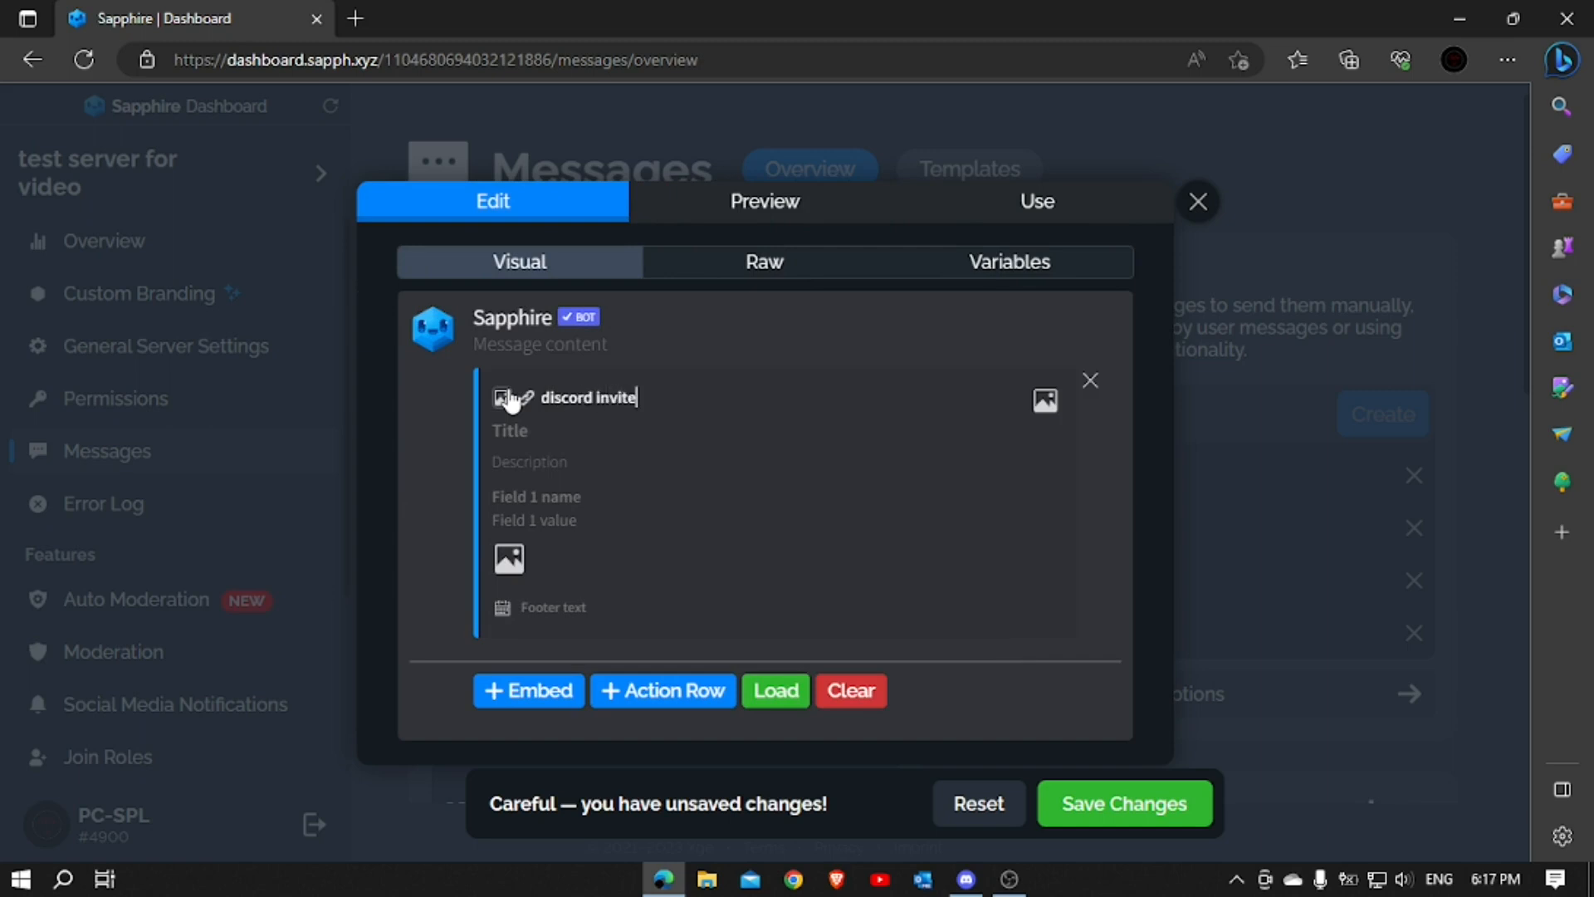
key("ctrl+a")
key("BackSpace")
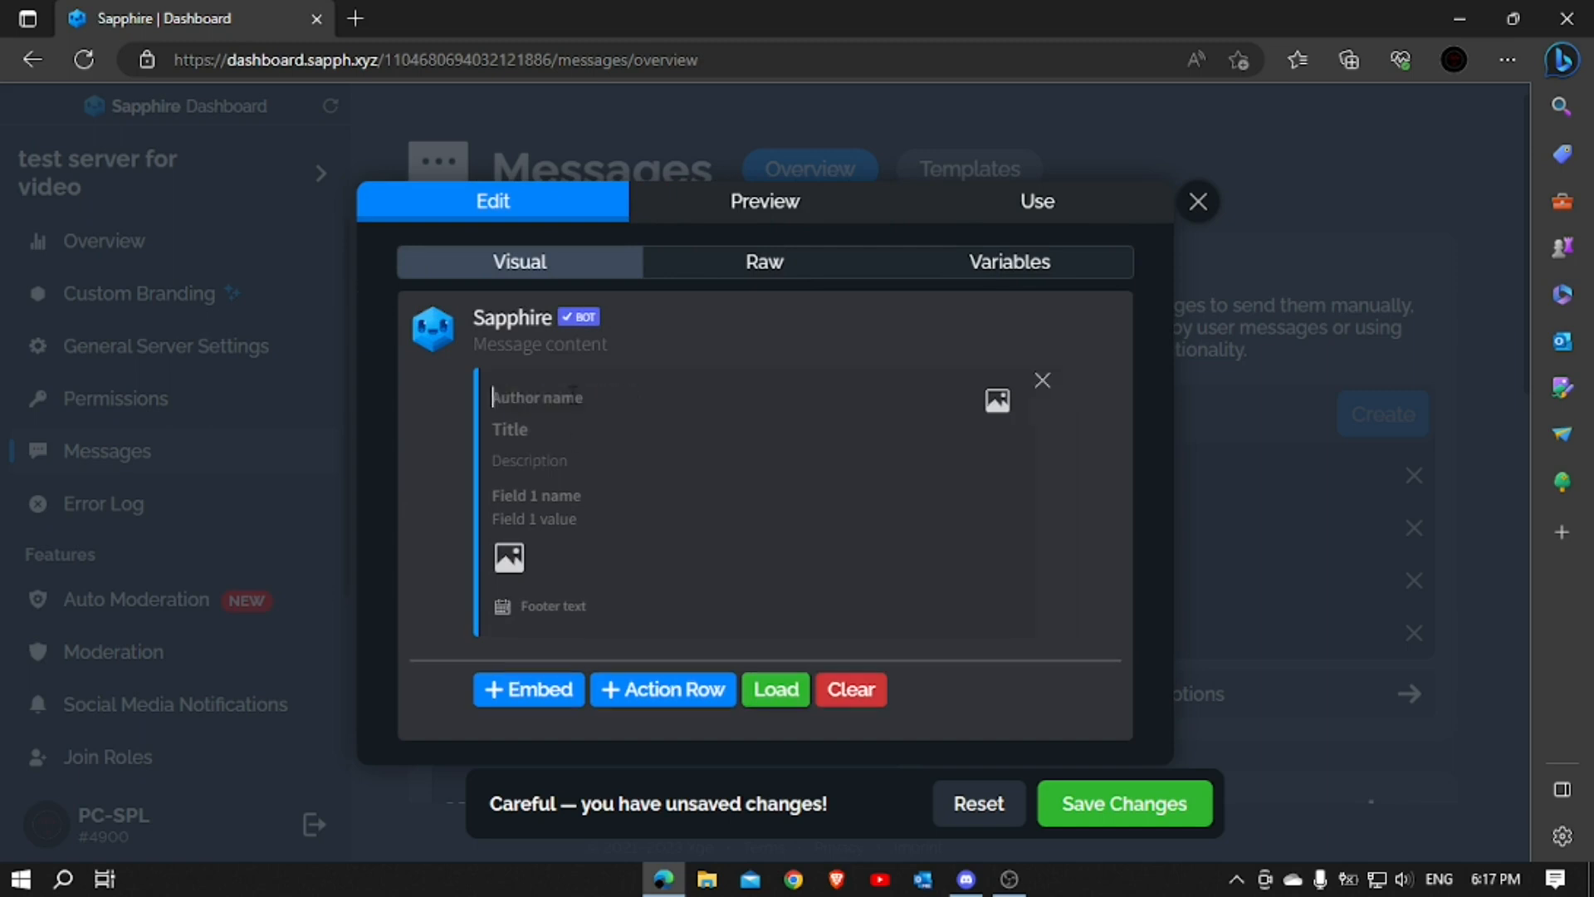
key("ctrl+z")
left_click(529, 432)
type("discord invite")
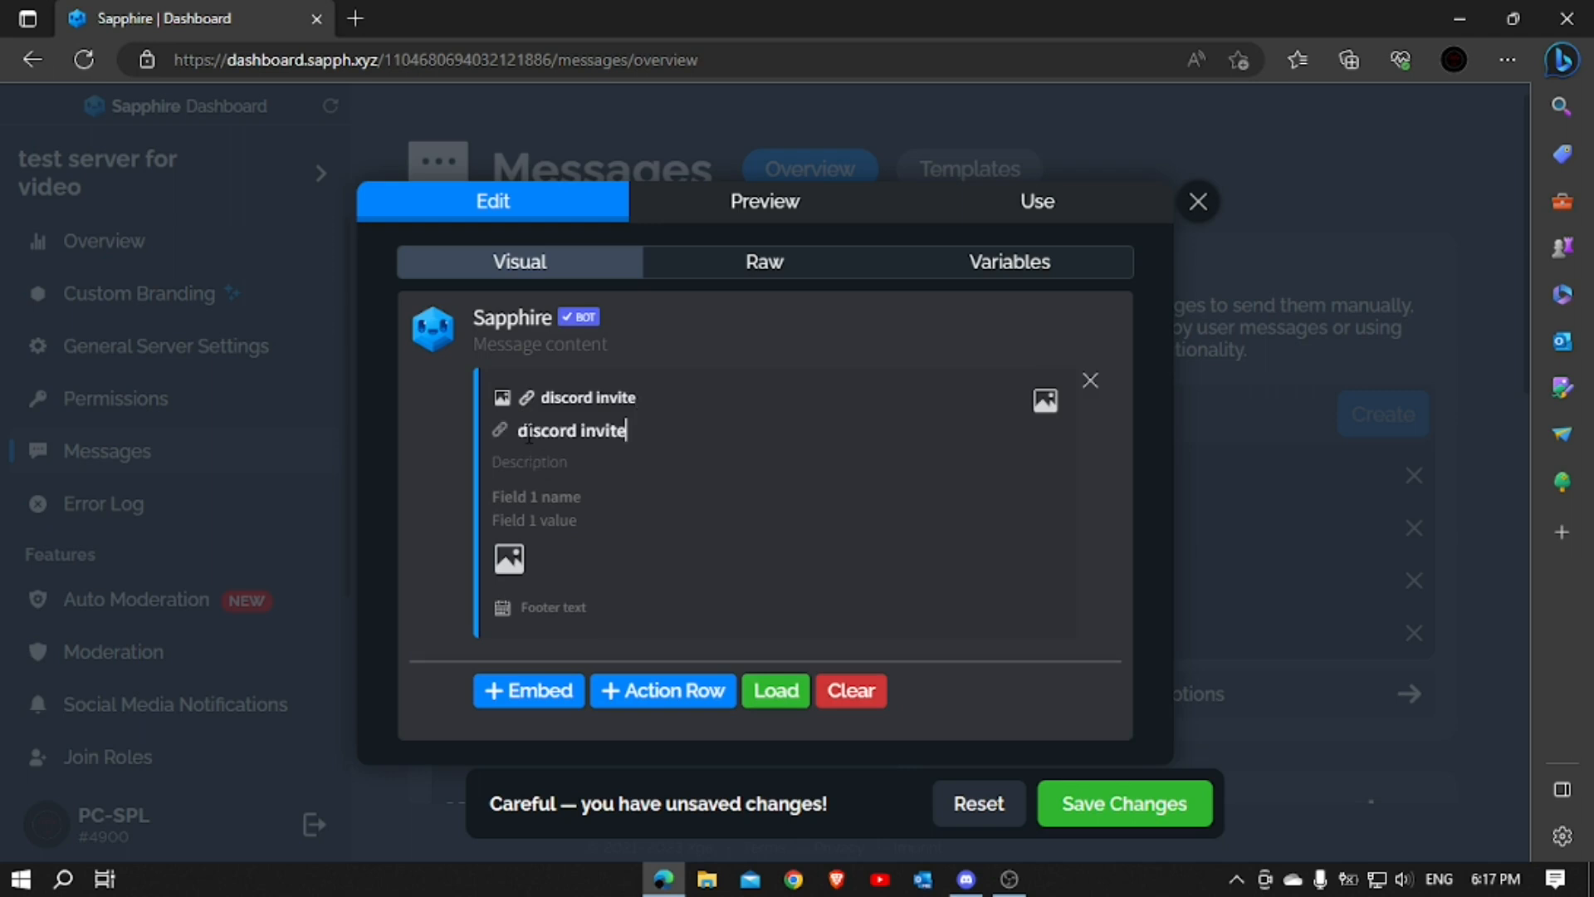
left_click(544, 461)
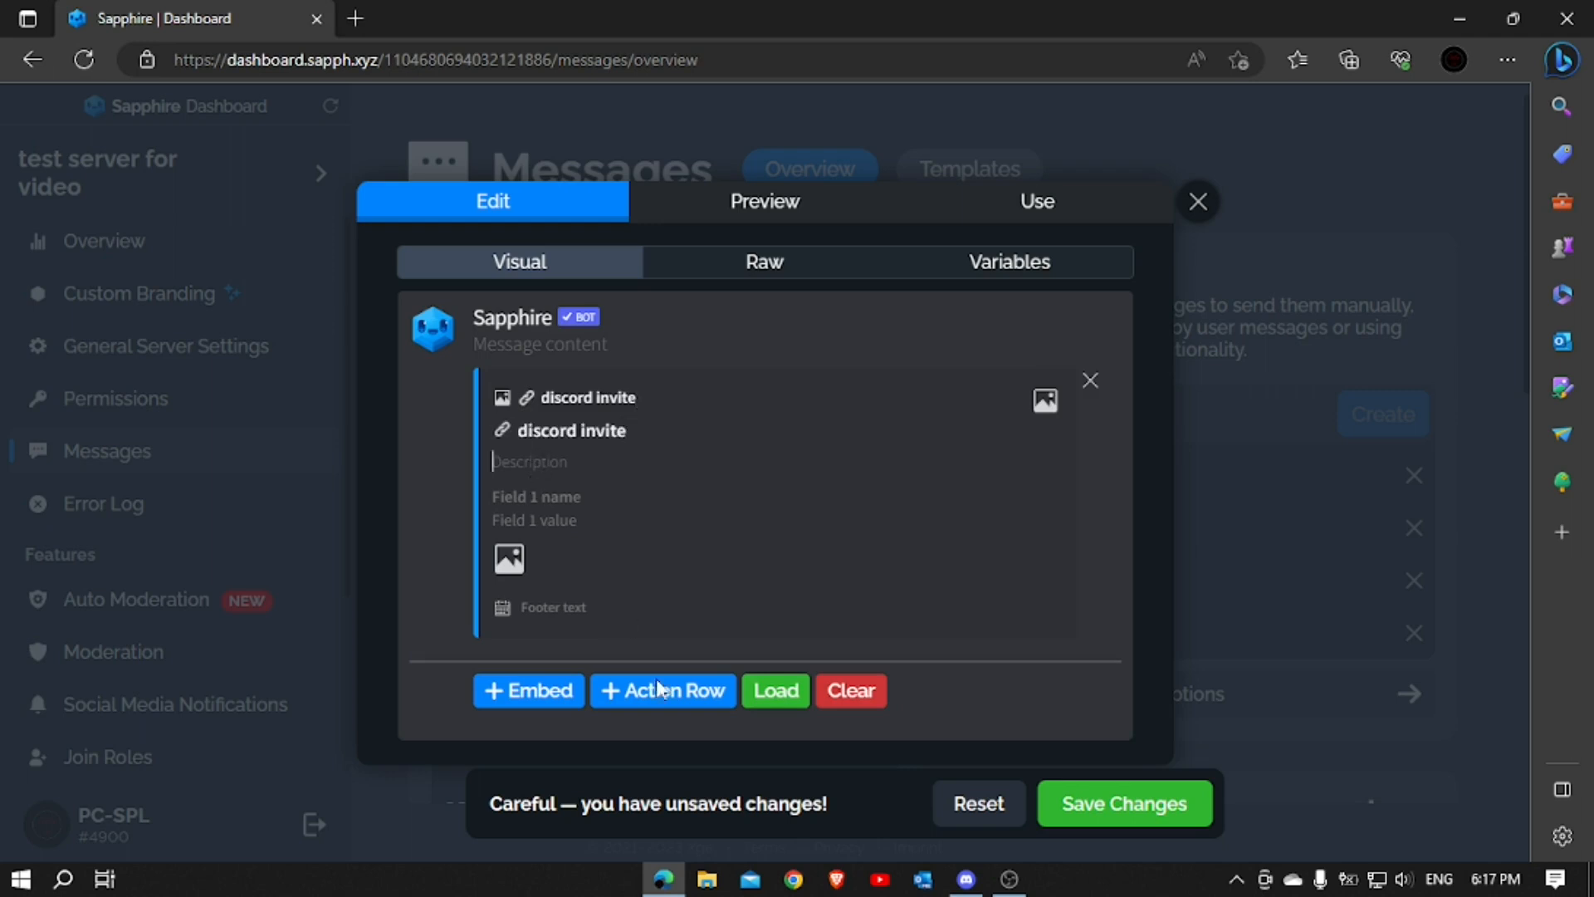
In Discord, trigger the read-me message's Discord Invite button and copy the invite line from the bot's reply
left_click(965, 879)
scroll(699, 352, "up", 5)
scroll(699, 351, "down", 8)
scroll(786, 242, "up", 5)
left_click(785, 313)
scroll(686, 340, "down", 15)
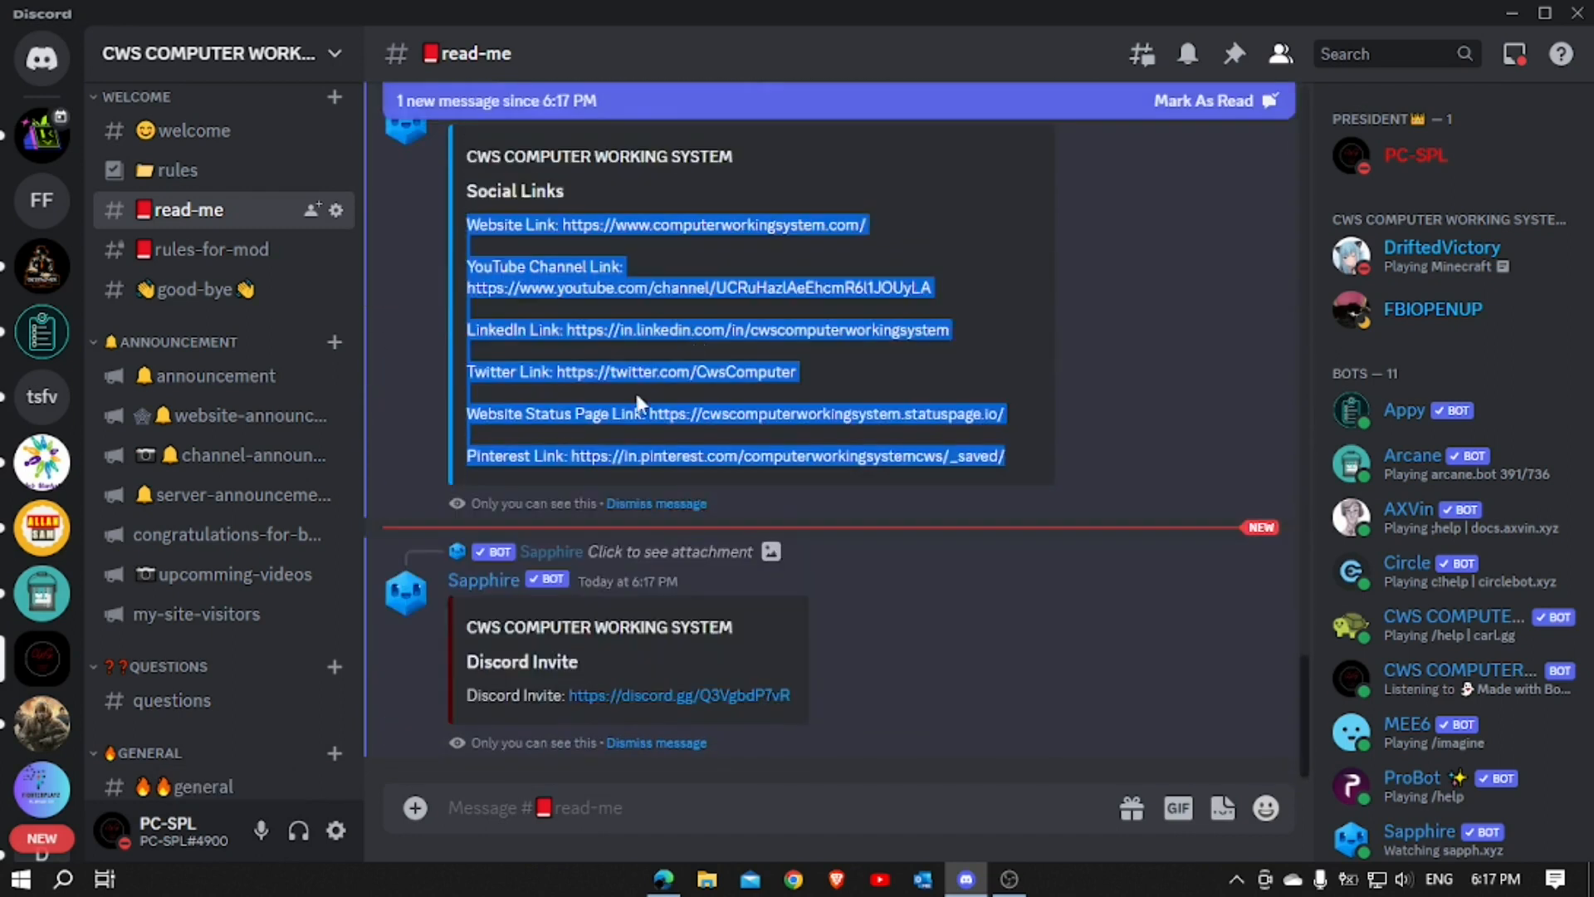
triple_click(472, 694)
key("ctrl+c")
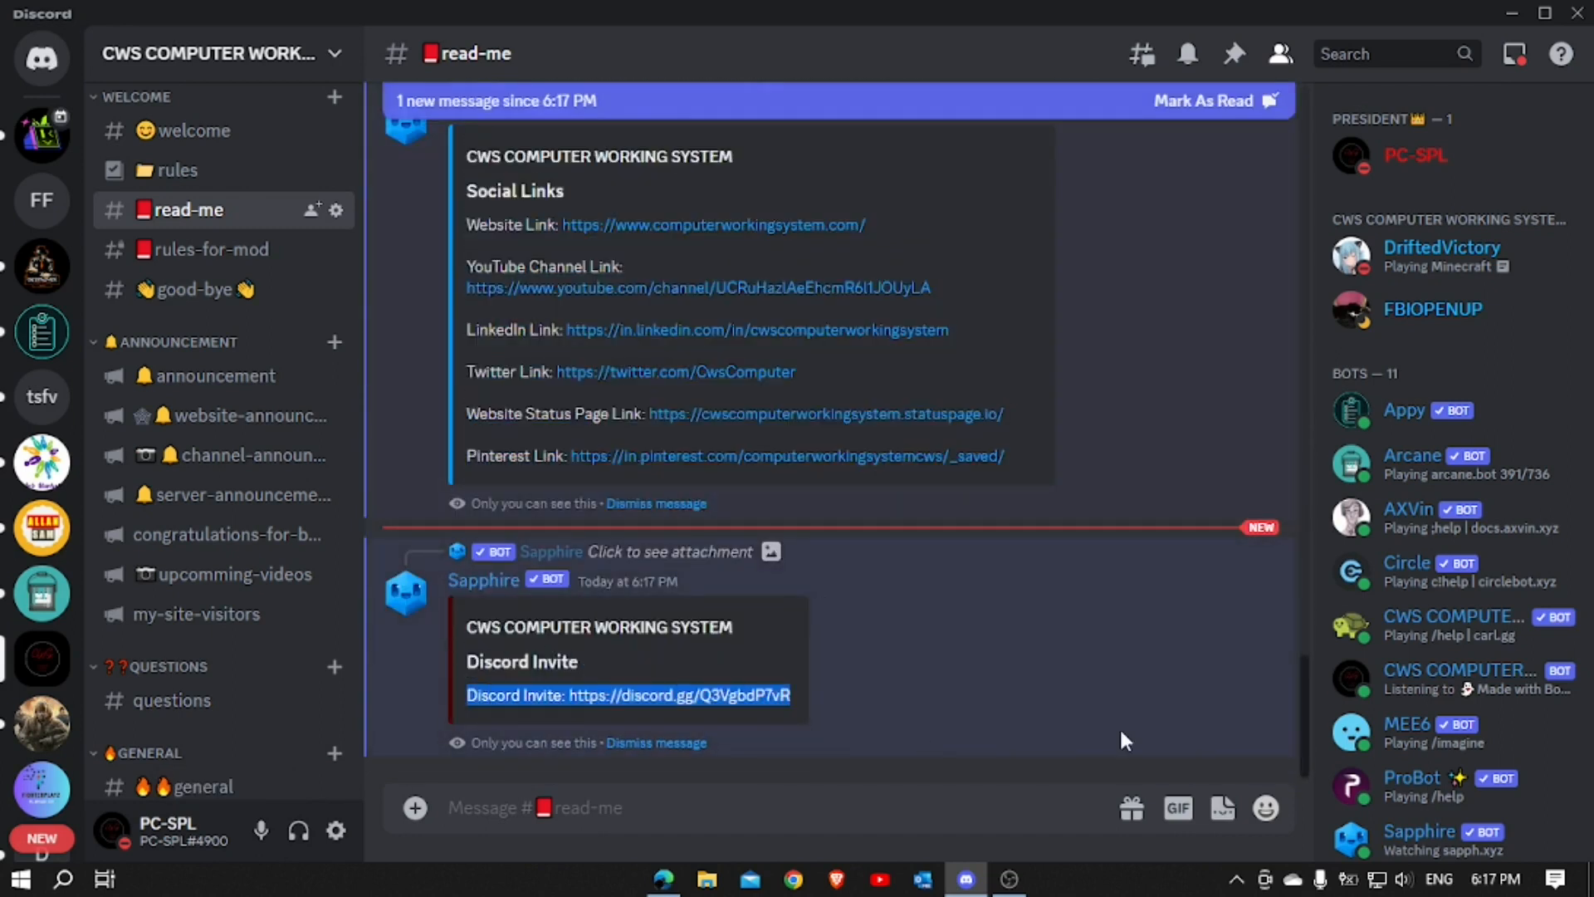
Paste the copied invite line as the description of the dashboard's discord invite embed, save the template and close it
left_click(663, 878)
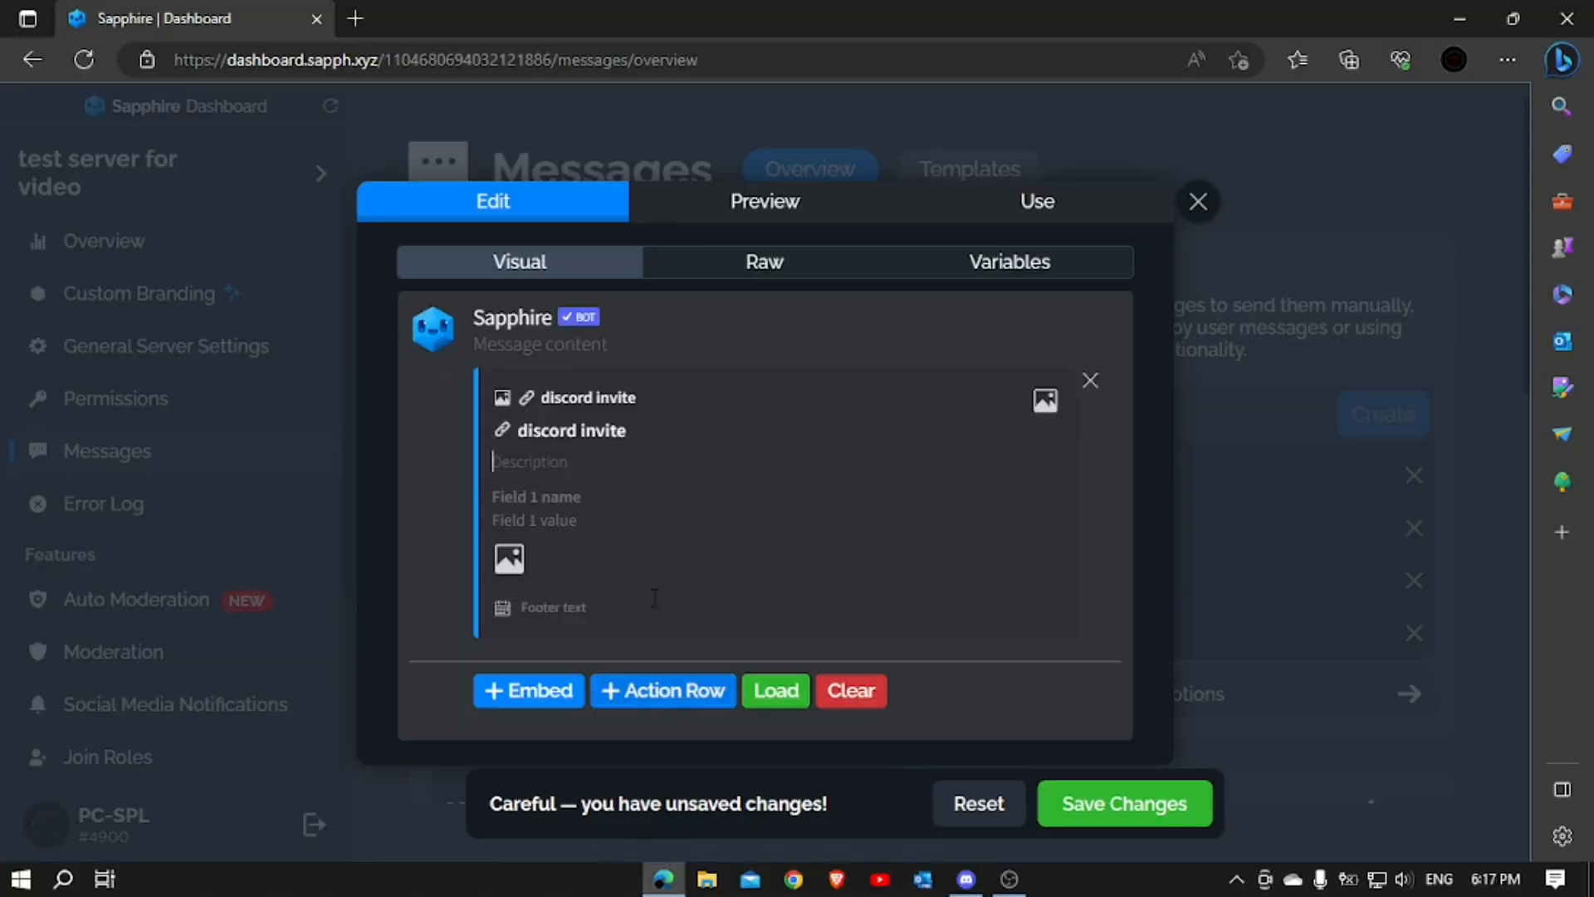
key("ctrl+v")
left_click(1166, 803)
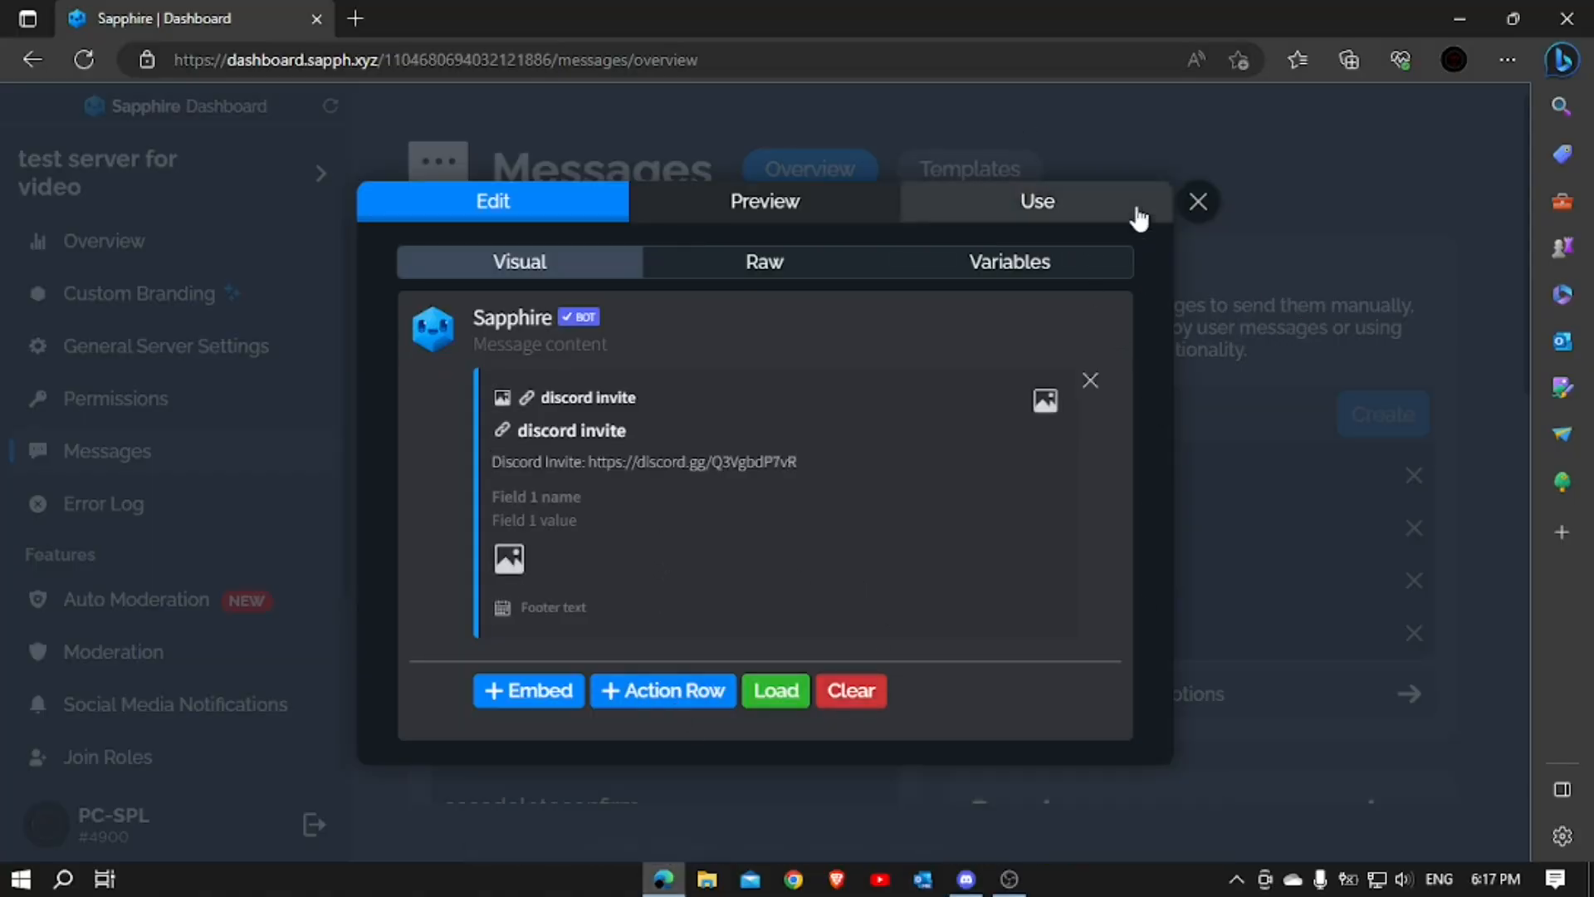
left_click(1198, 201)
scroll(1198, 396, "down", 4)
scroll(1270, 274, "up", 3)
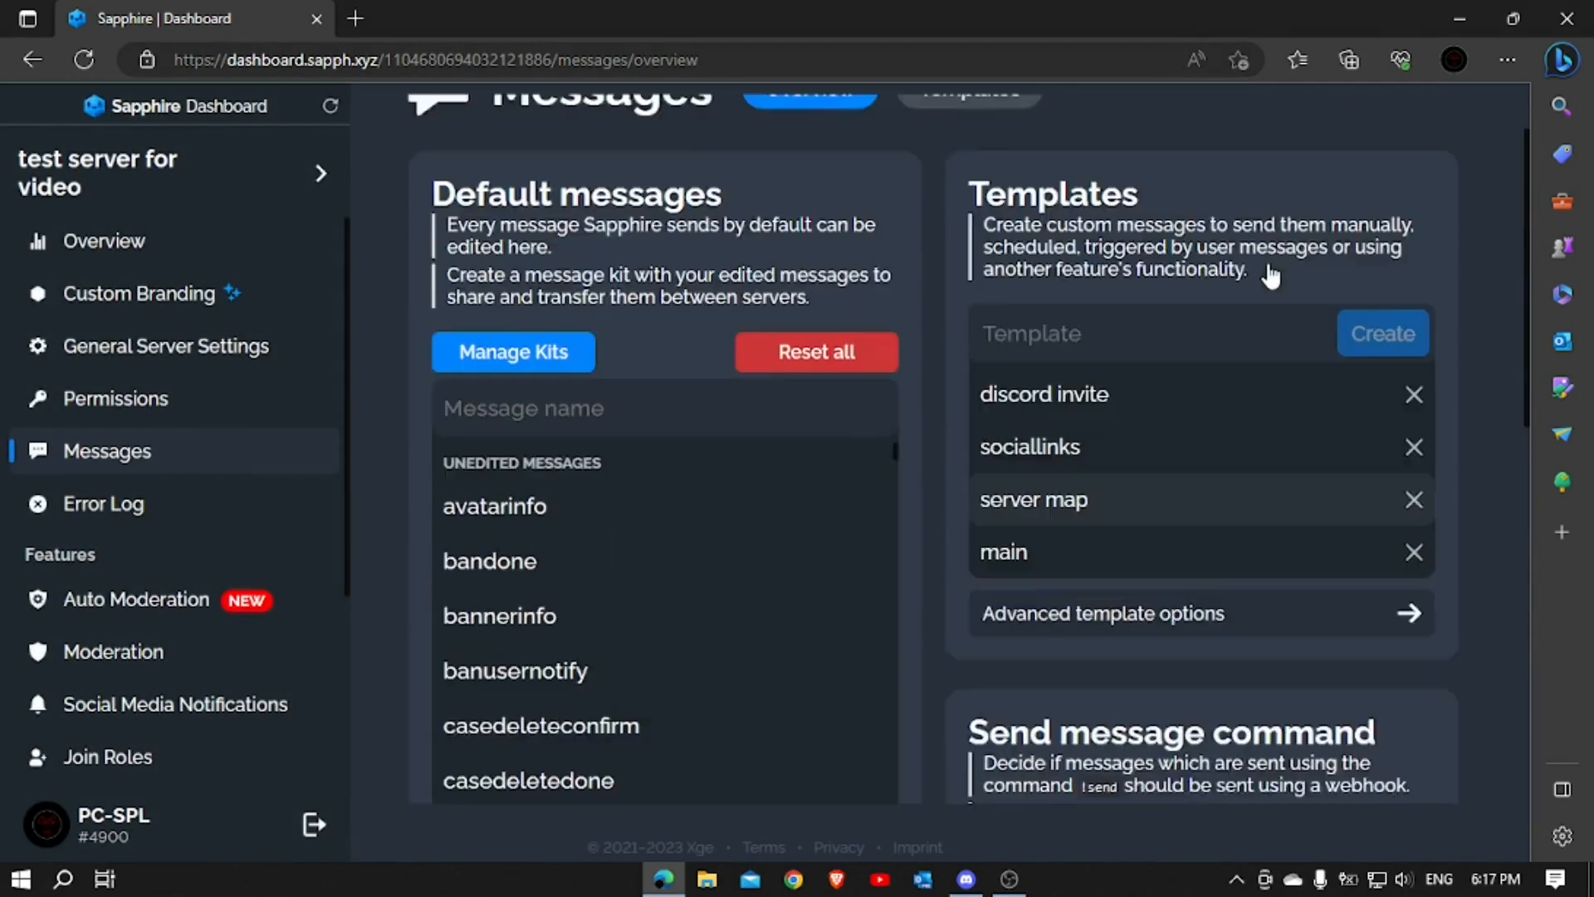
Create a new message template named "rules" and open it
left_click(1295, 308)
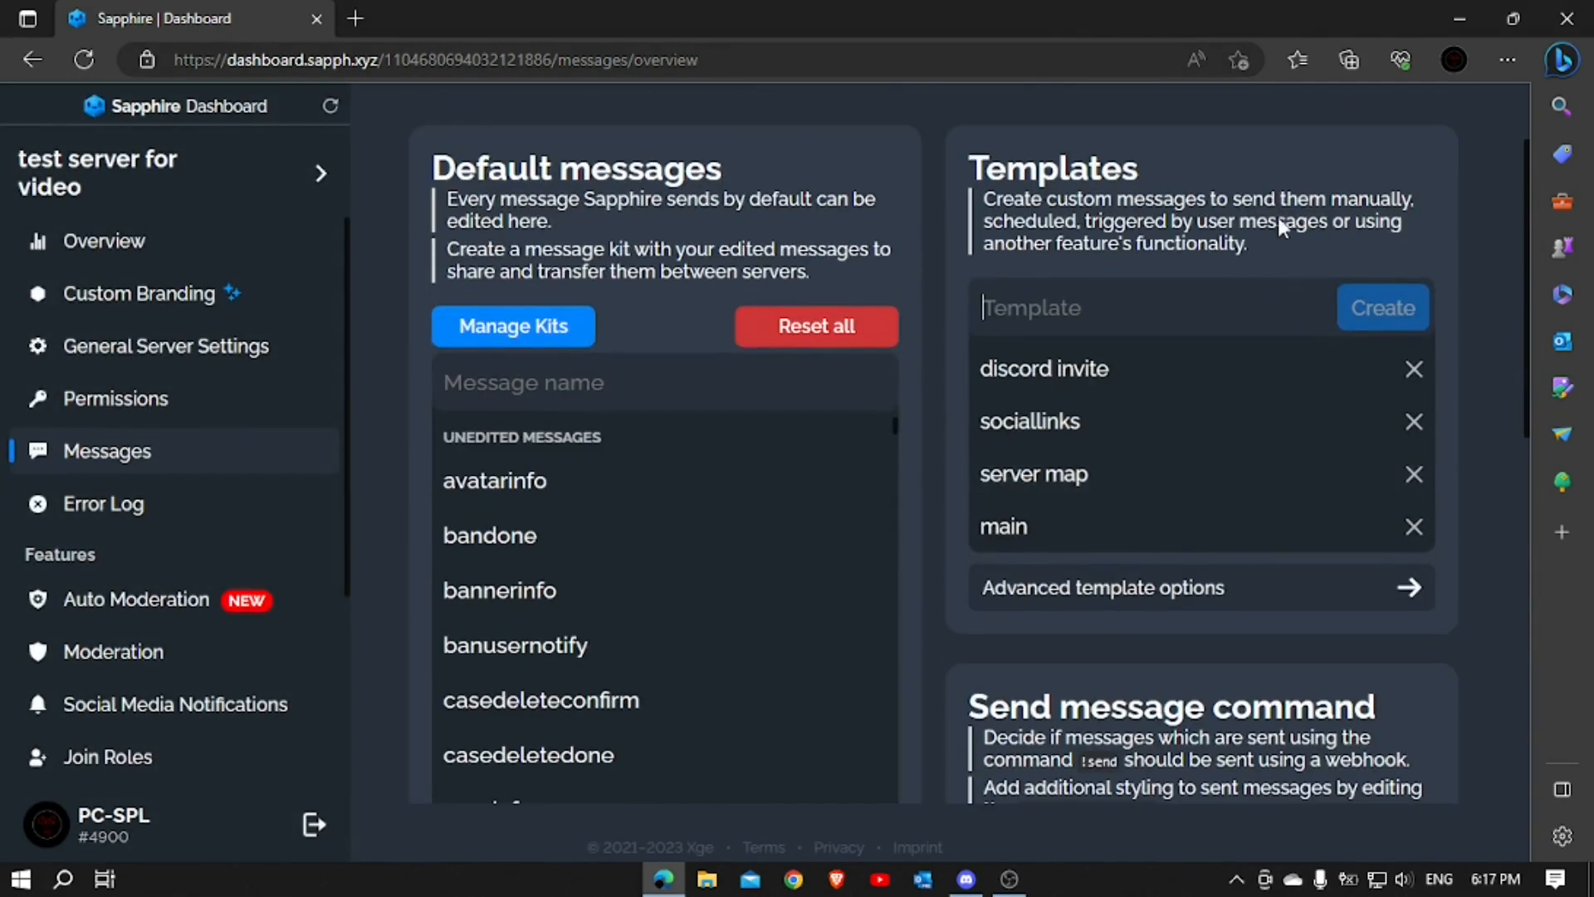
type("rules")
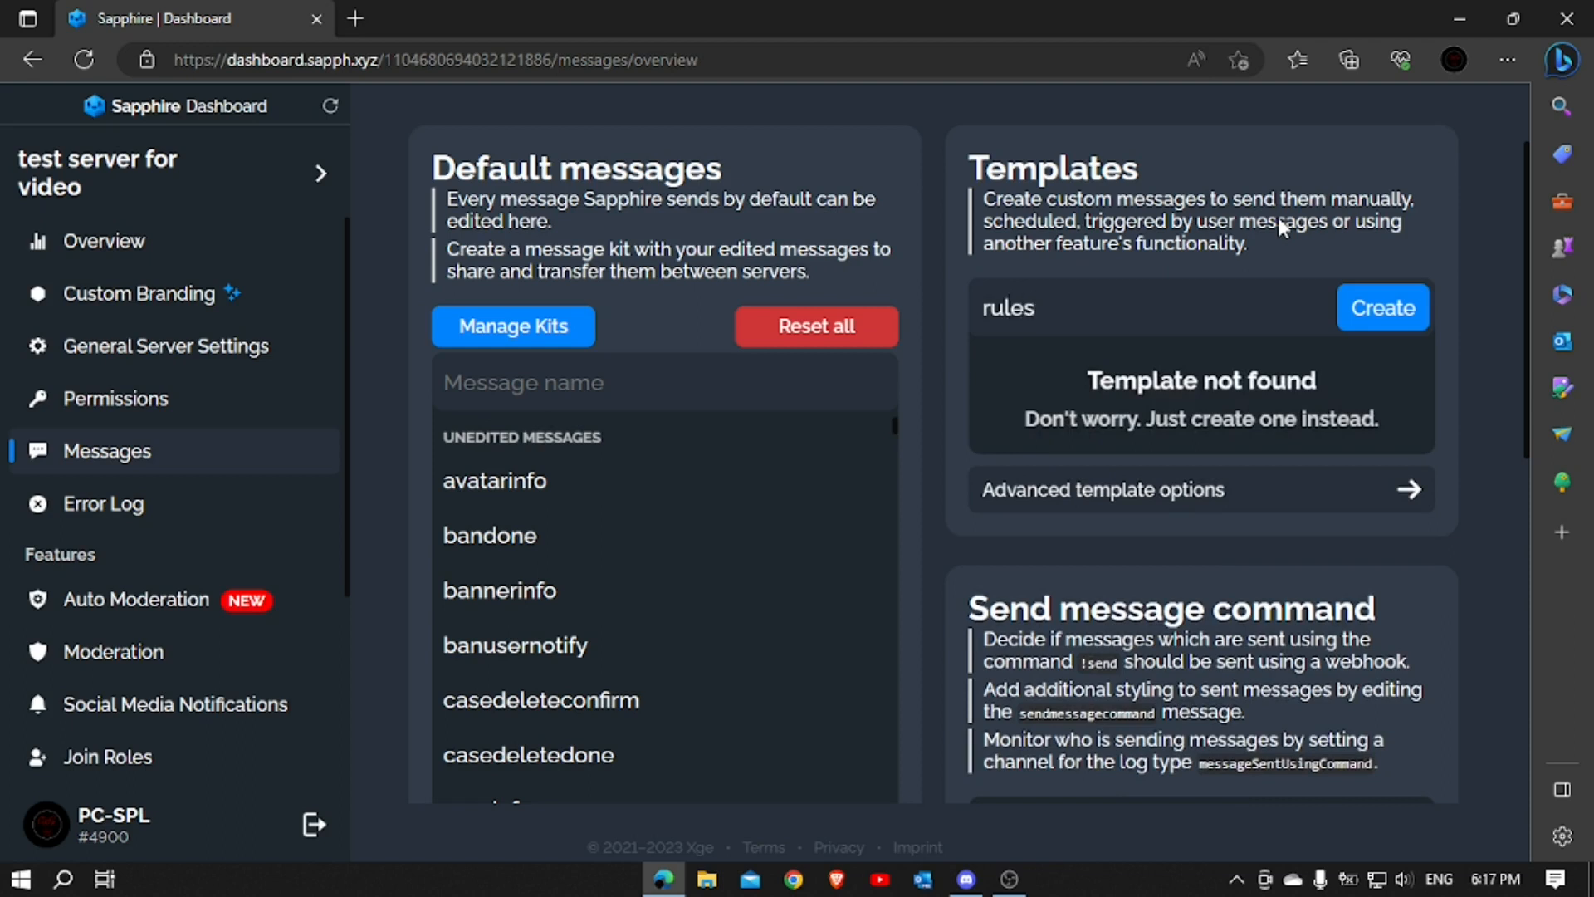
key("Return")
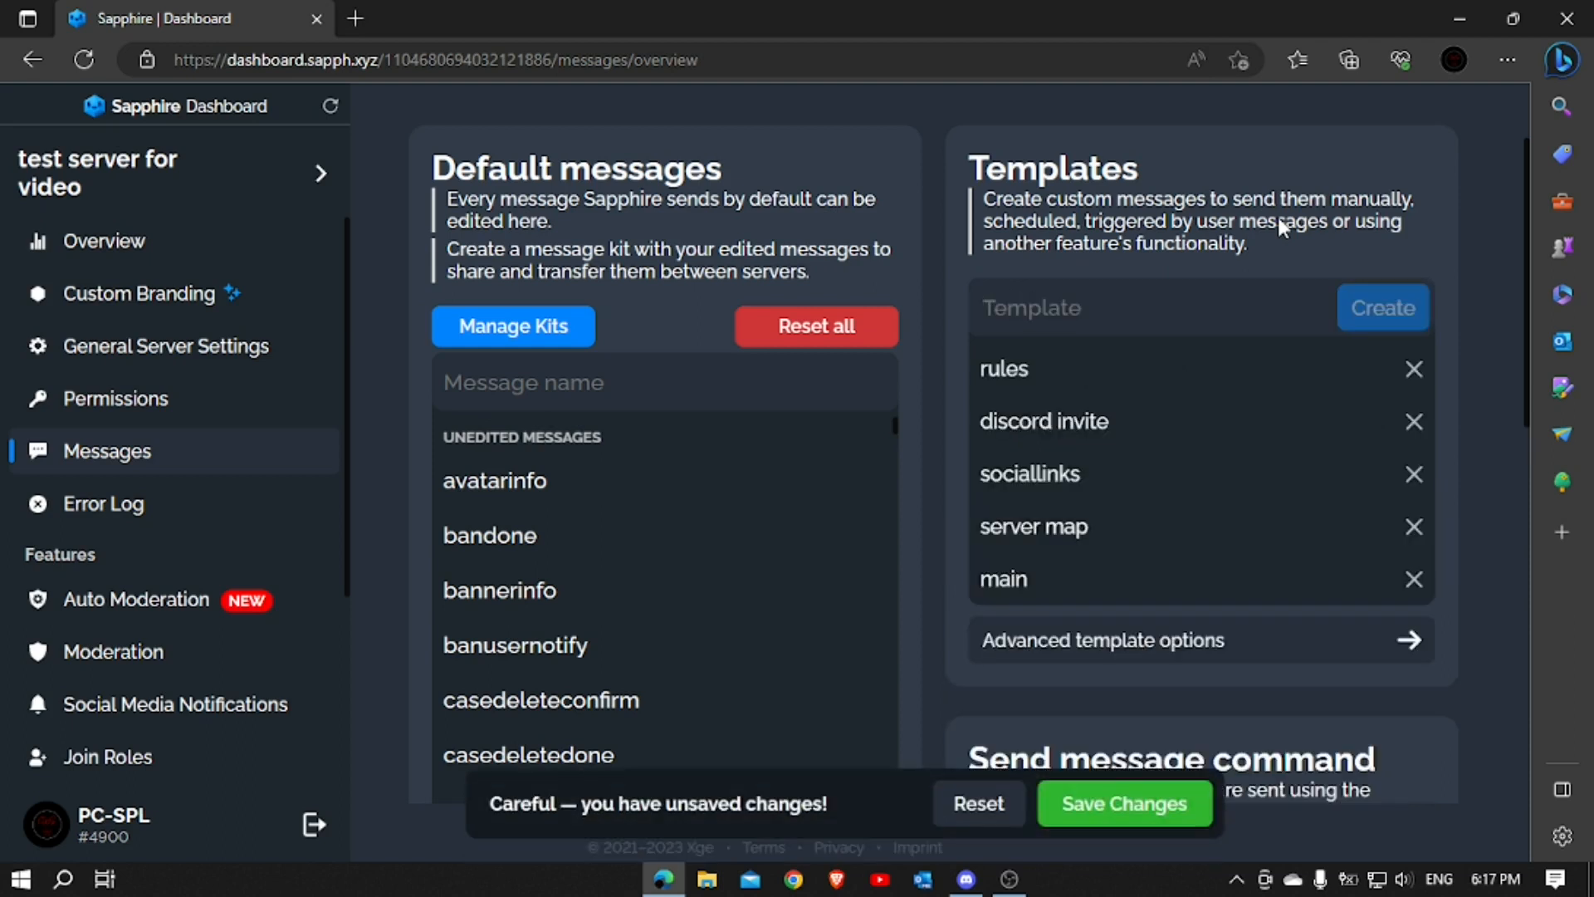
left_click(1022, 383)
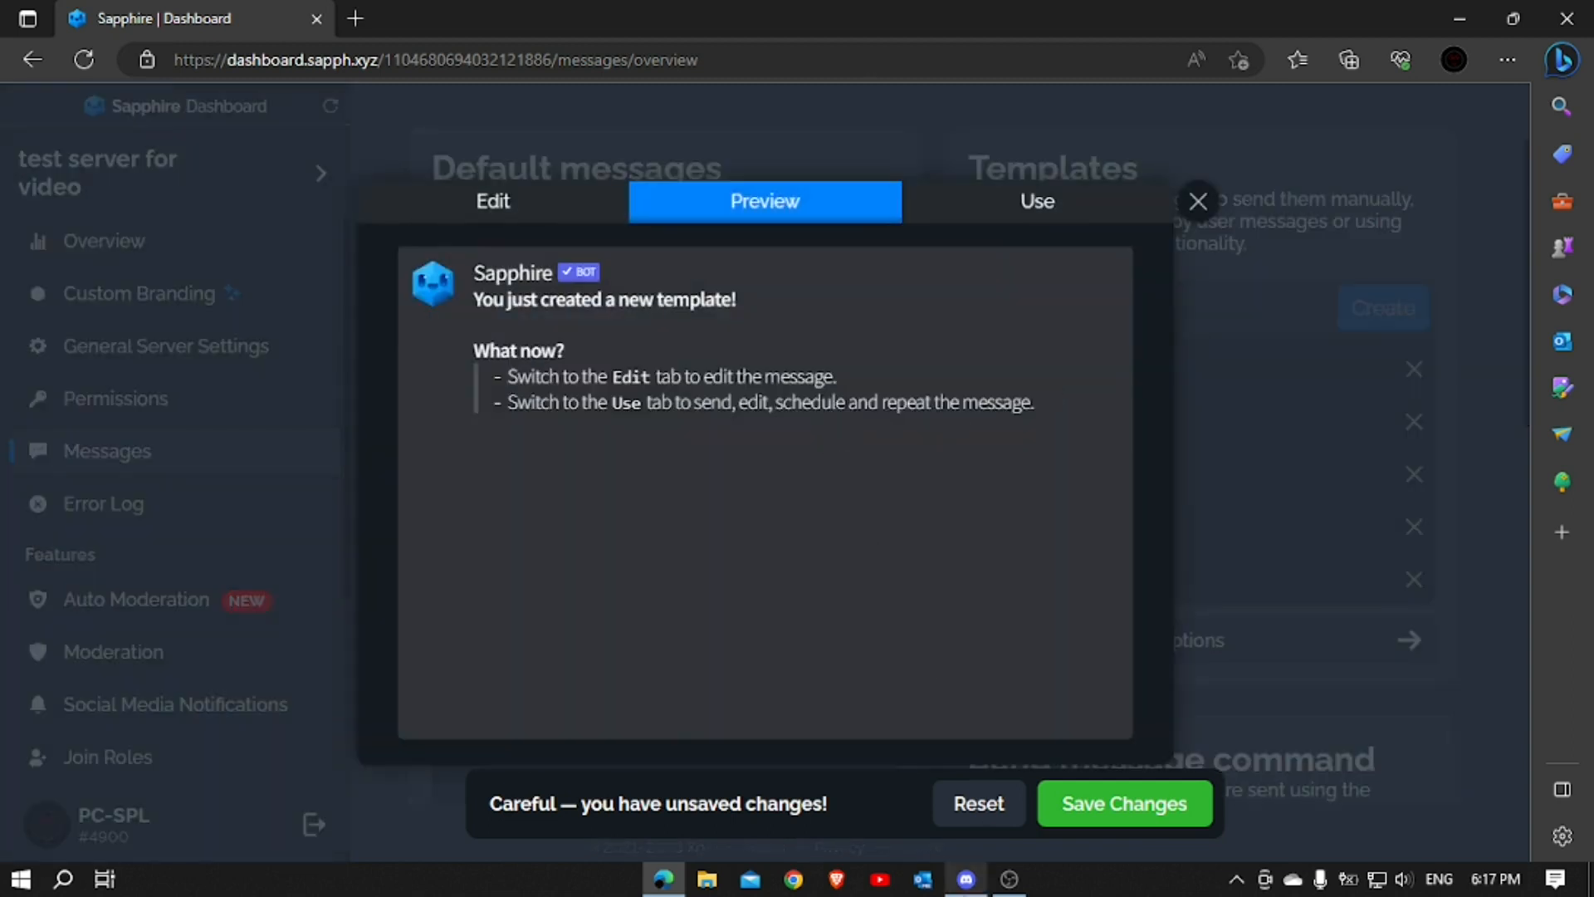
left_click(965, 878)
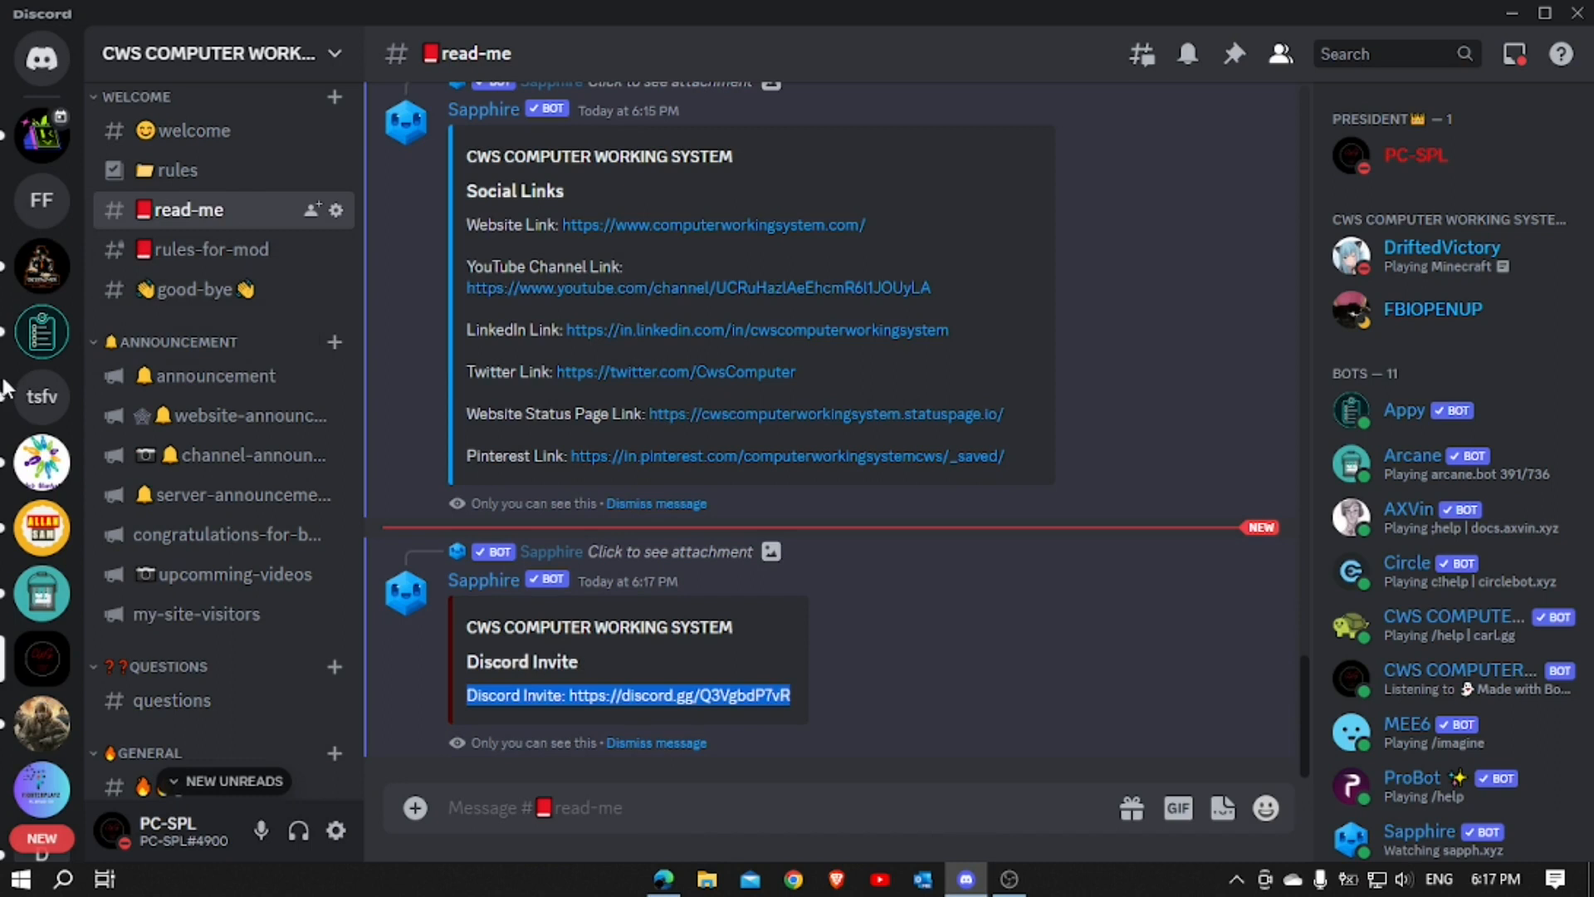
left_click(29, 401)
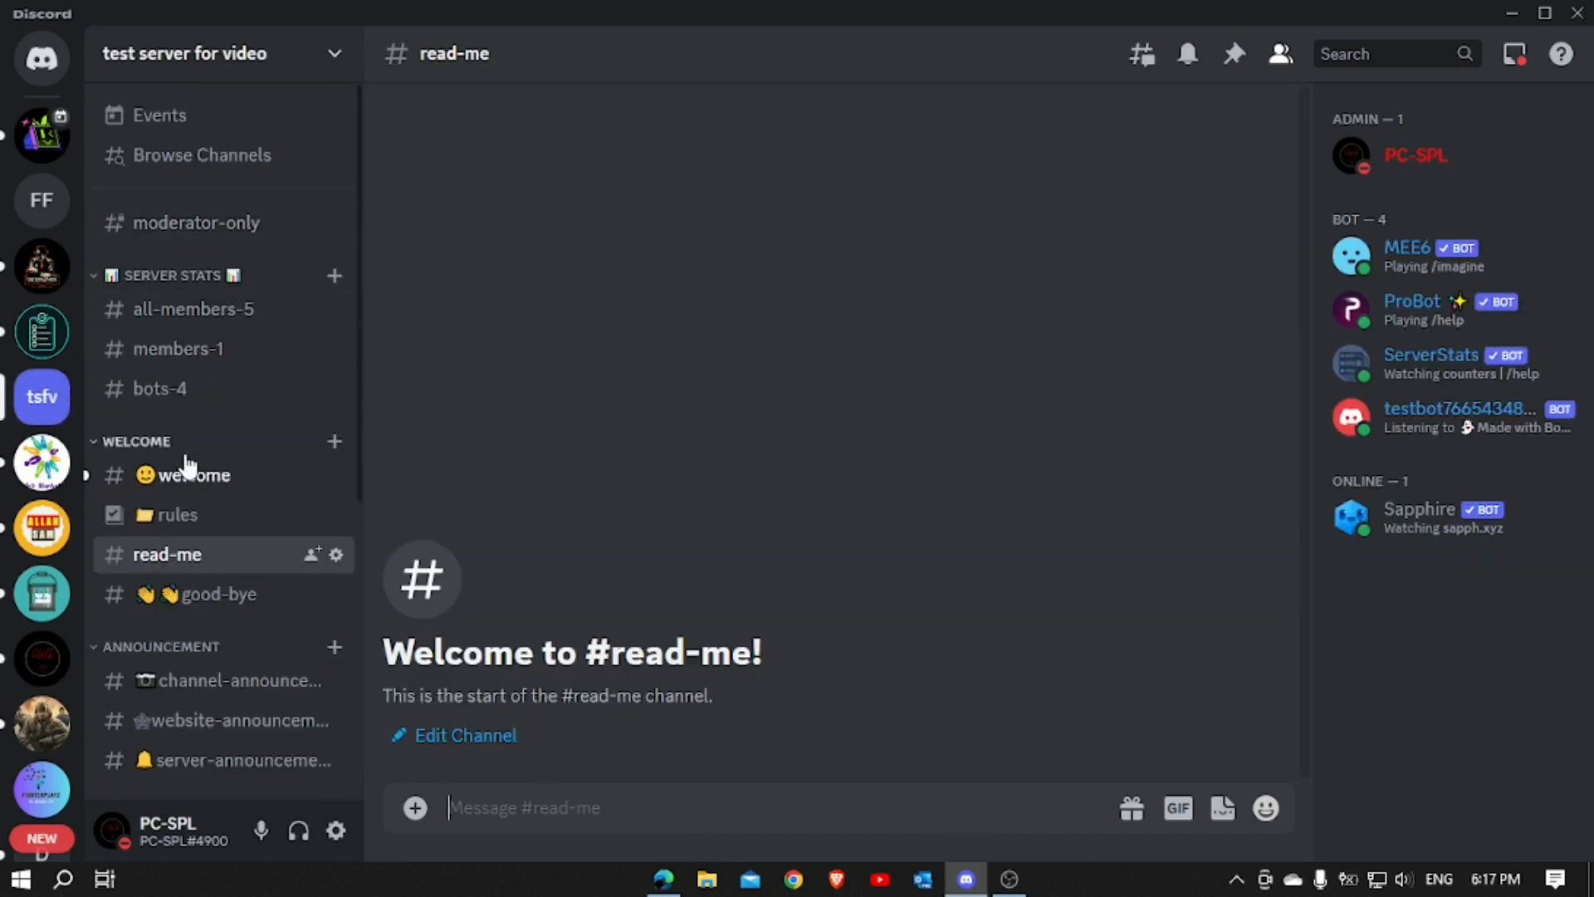
left_click(205, 533)
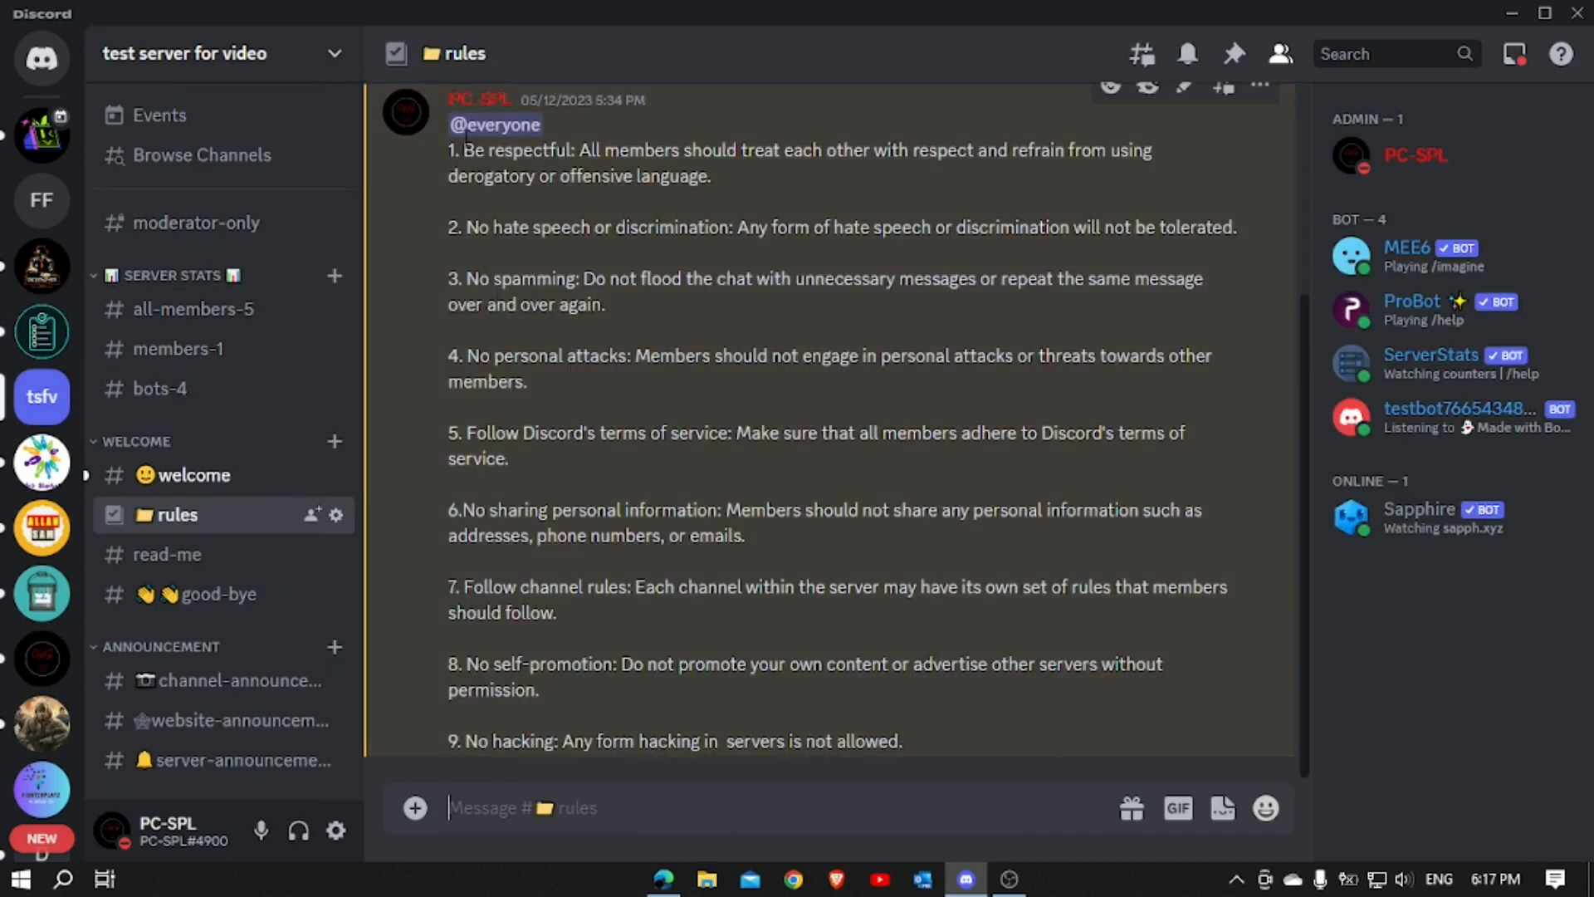
left_click_drag(453, 120, 1008, 605)
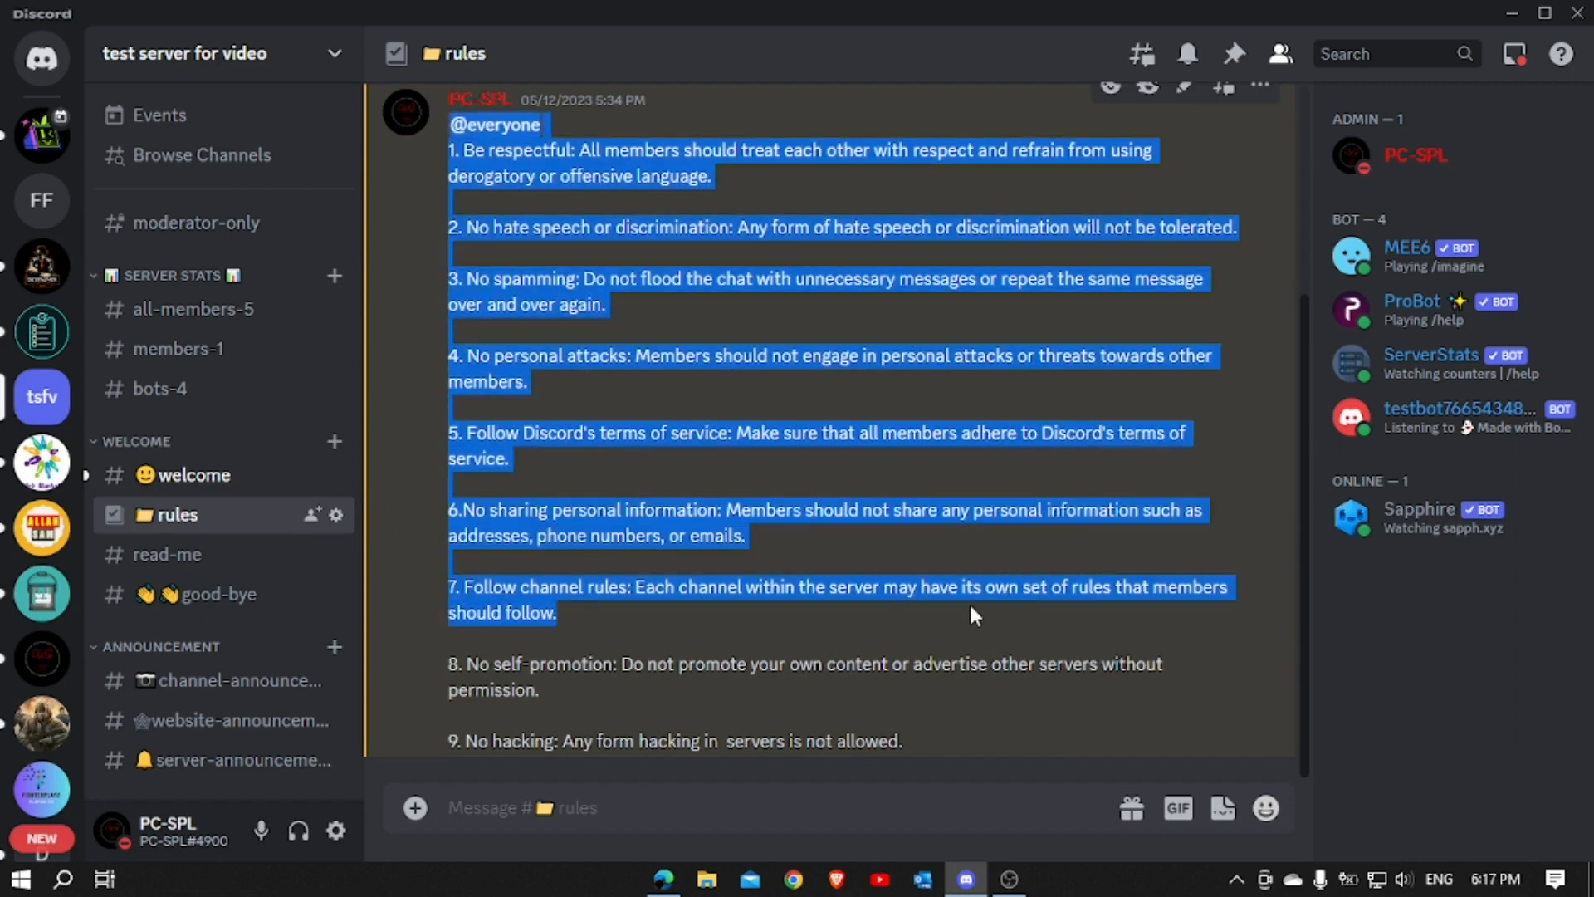
left_click_drag(970, 607, 1000, 754)
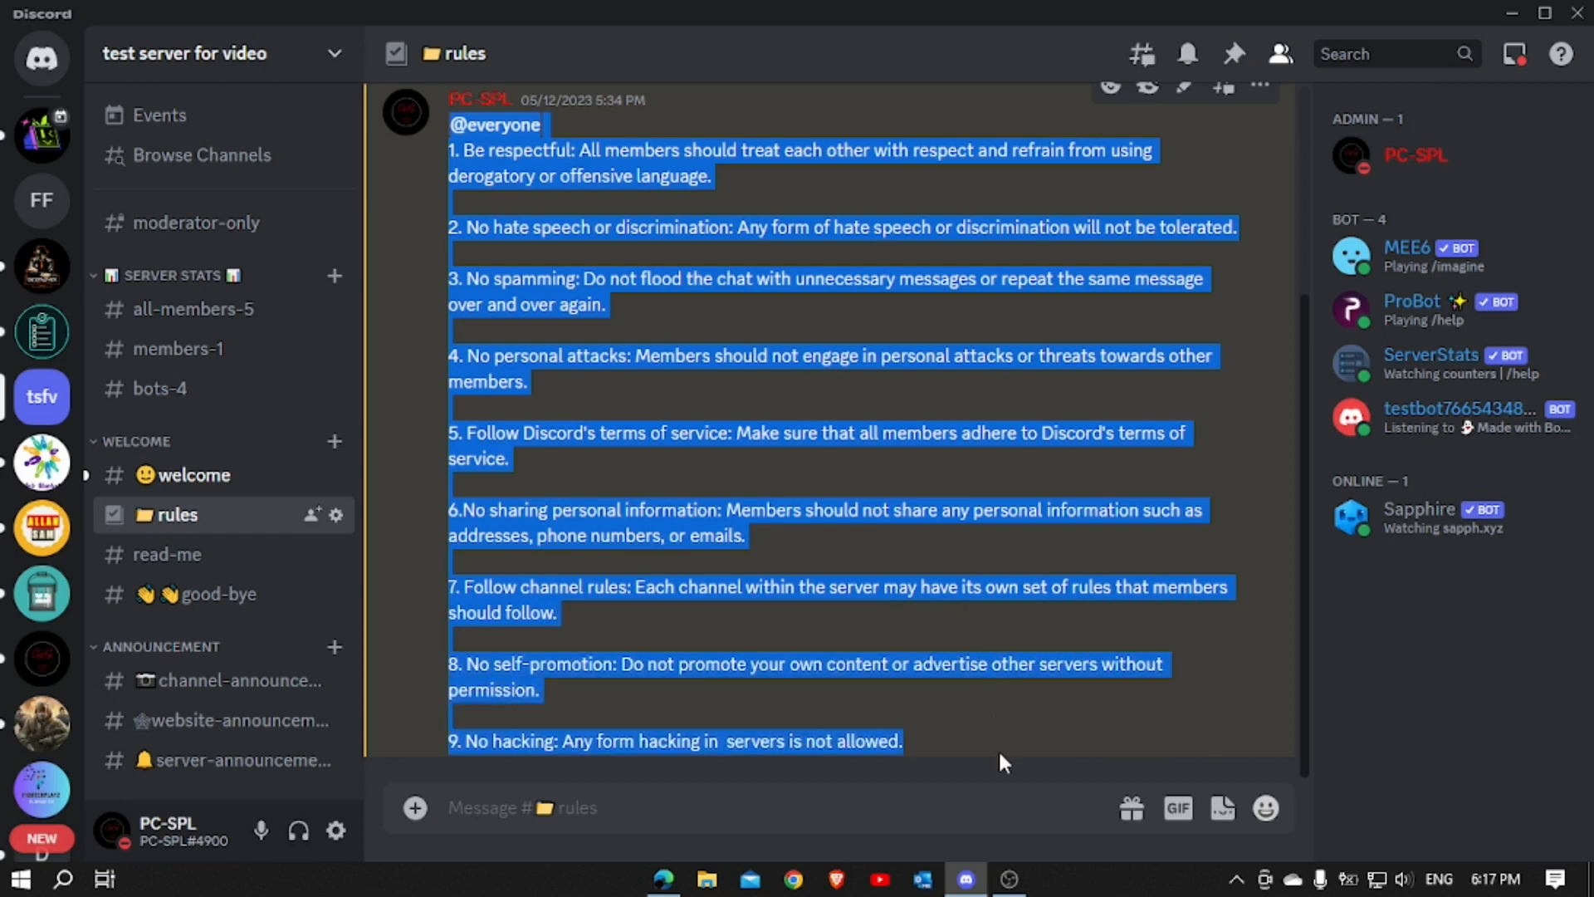
Back in the Sapphire dashboard, clear the rules template's default content, add an embed and paste the copied rules as its description
left_click(663, 879)
left_click(519, 191)
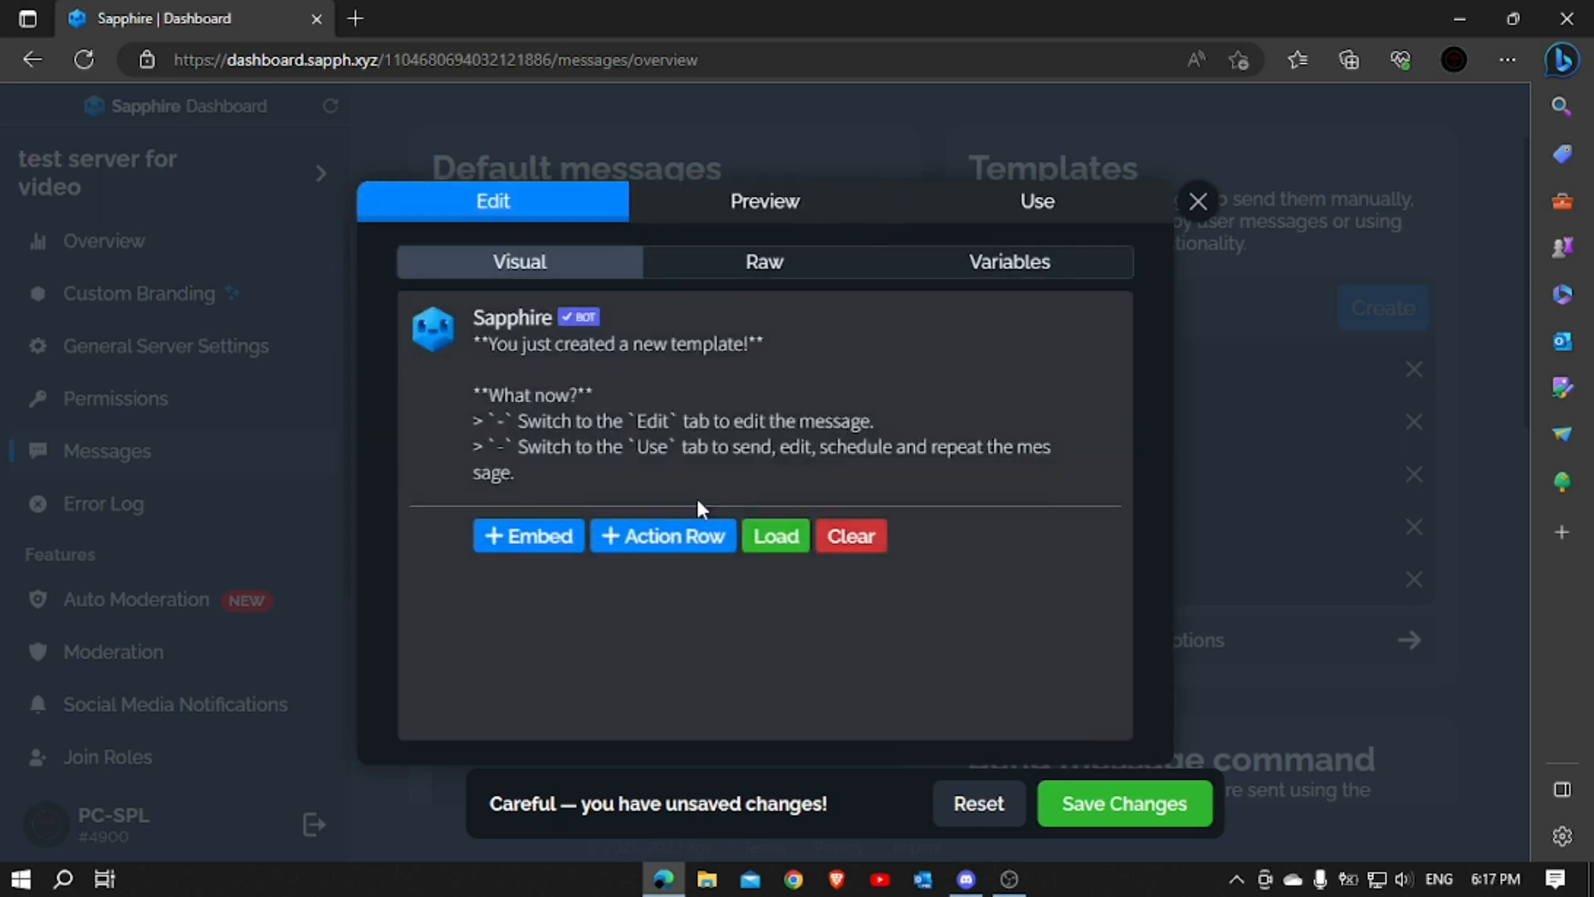
left_click(848, 541)
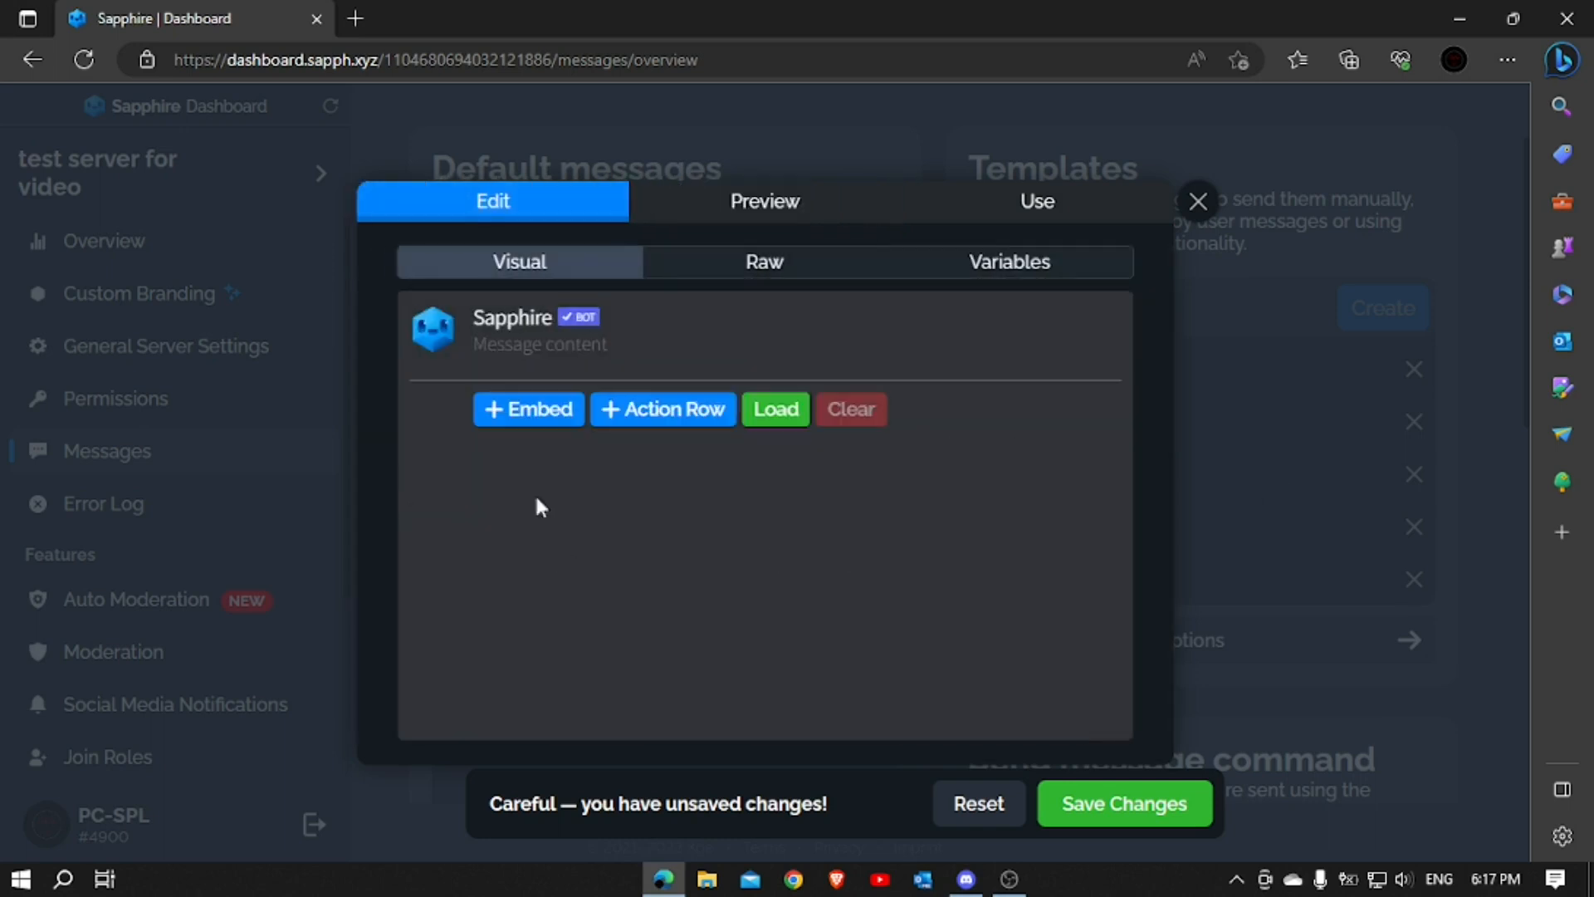
left_click(516, 408)
key("ctrl+v")
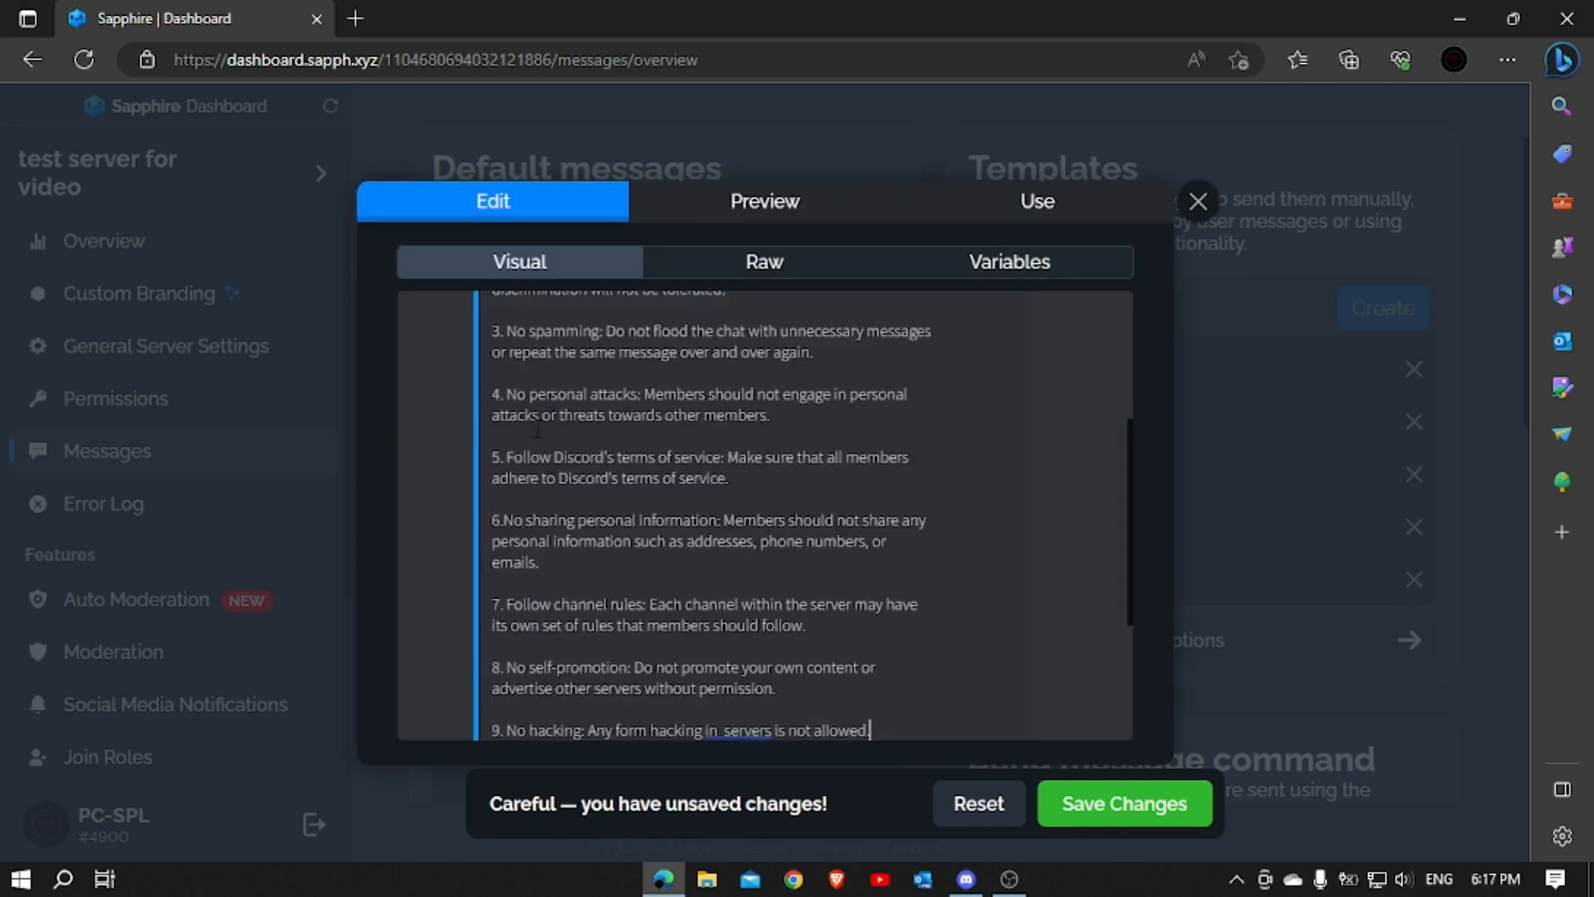
Set both the title and the author name of the rules embed to "rules", save the template and close it
scroll(560, 409, "up", 5)
left_click(551, 410)
type("rules")
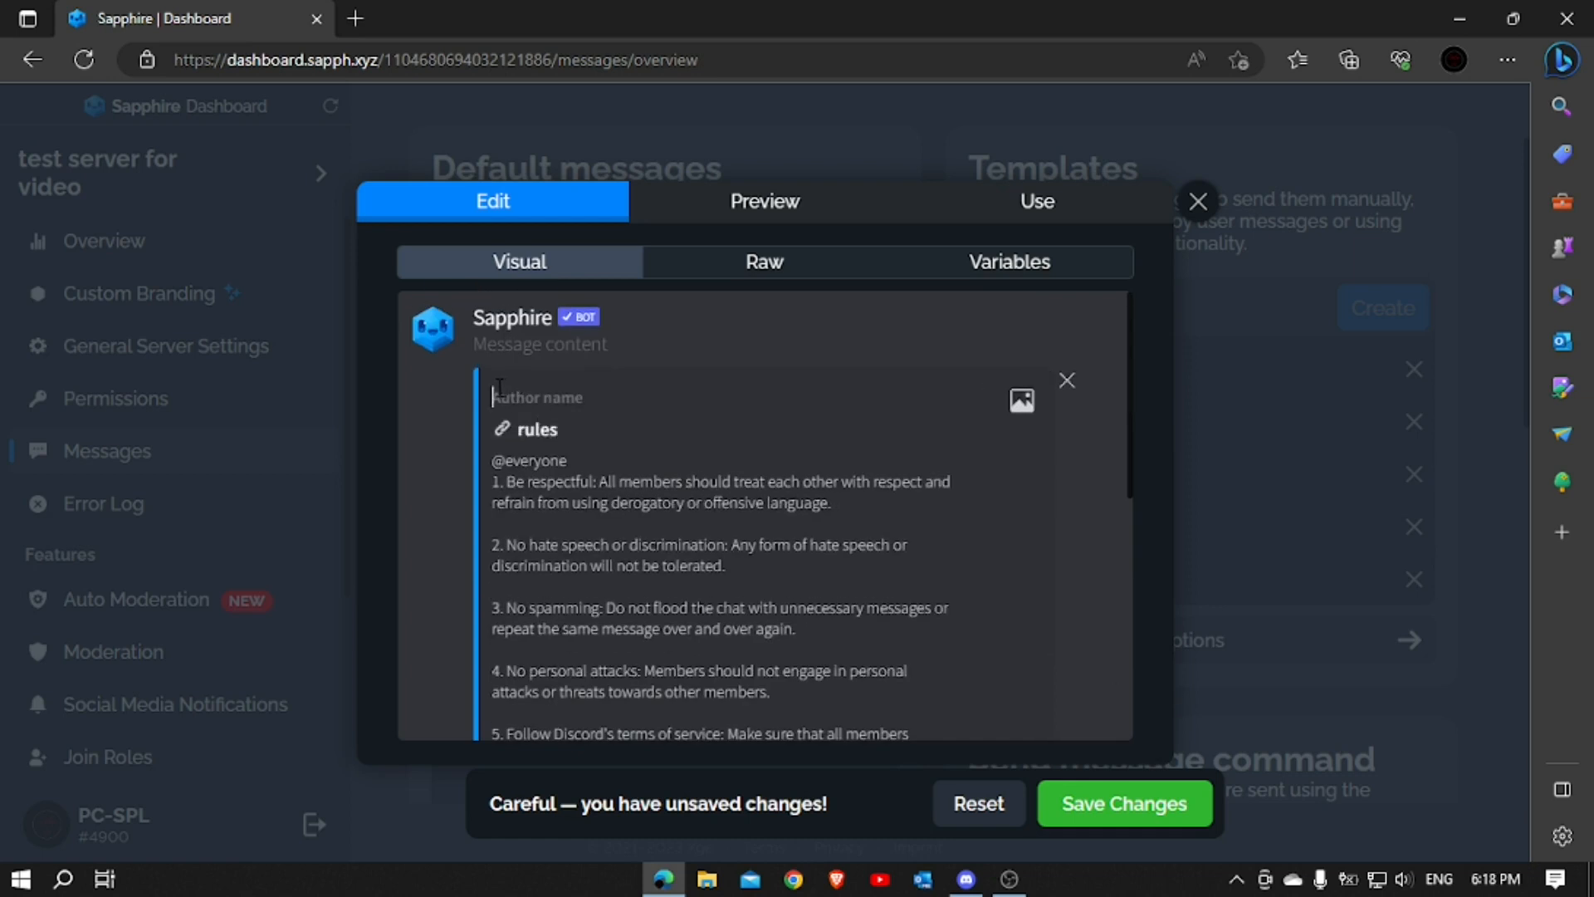
type("ru")
left_click(1147, 809)
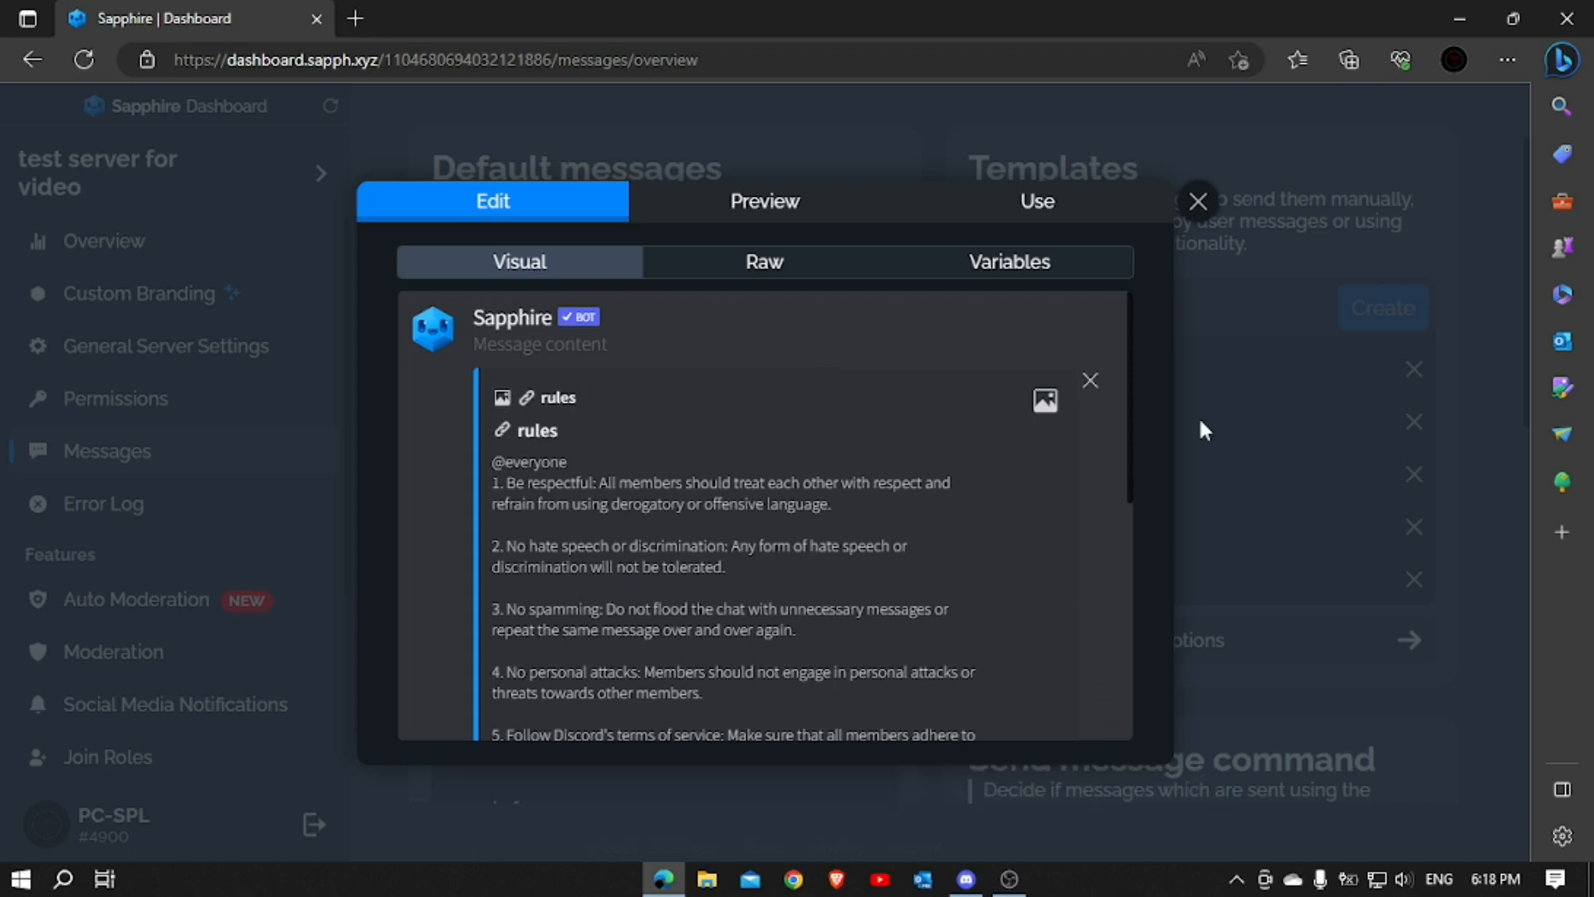
left_click(1197, 201)
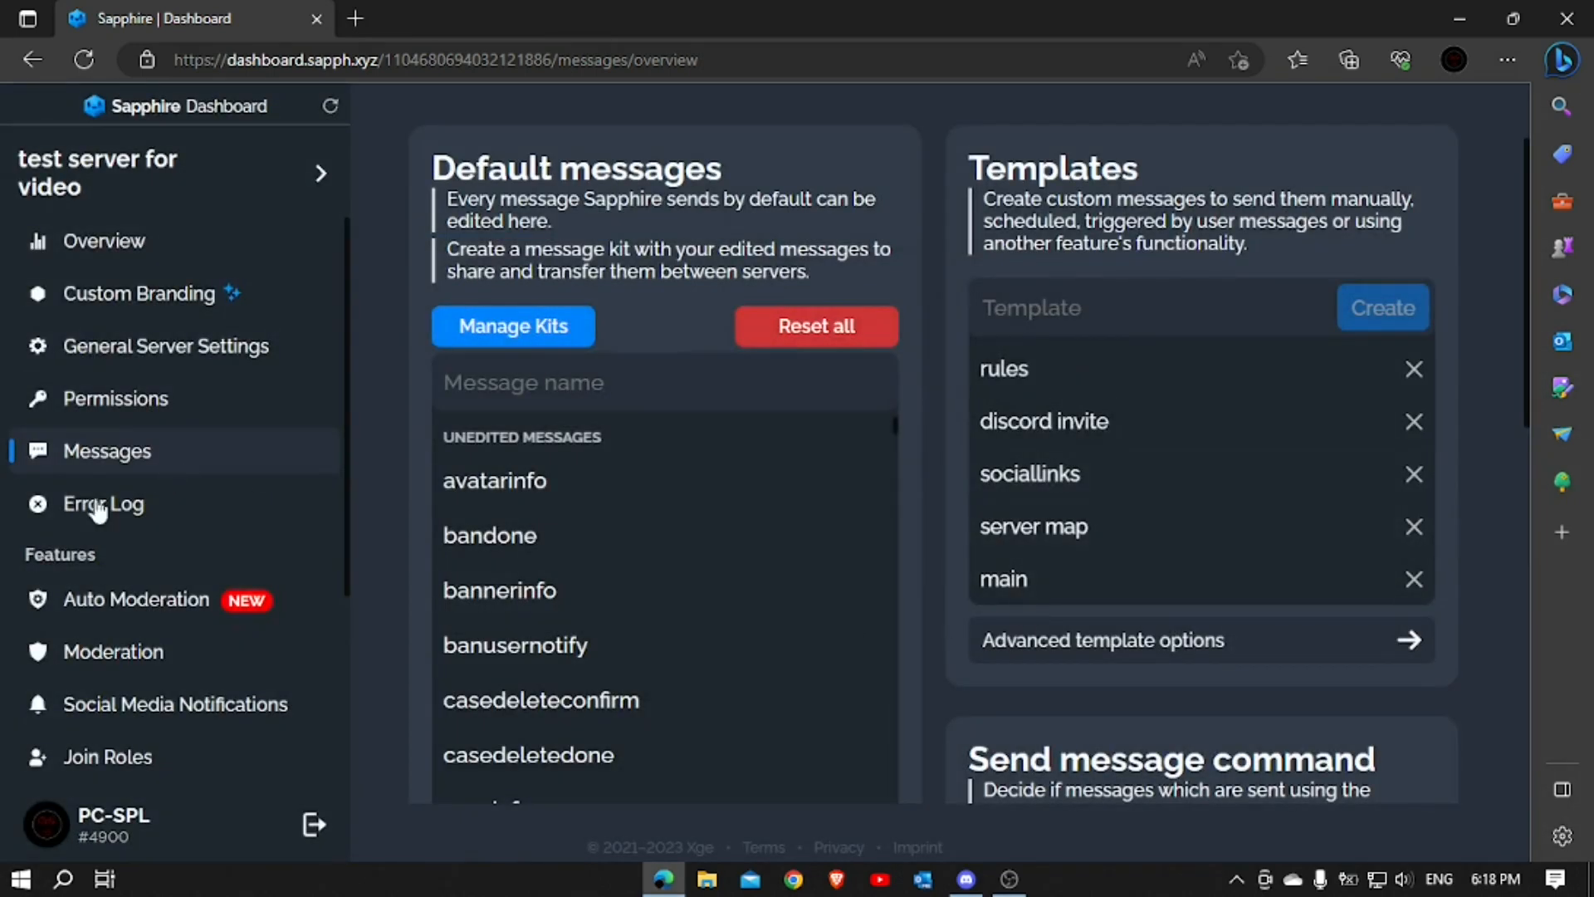
Check the existing custom button actions under Components, and return to Messages to review the template names
scroll(72, 528, "down", 2)
scroll(72, 528, "down", 2)
left_click(196, 773)
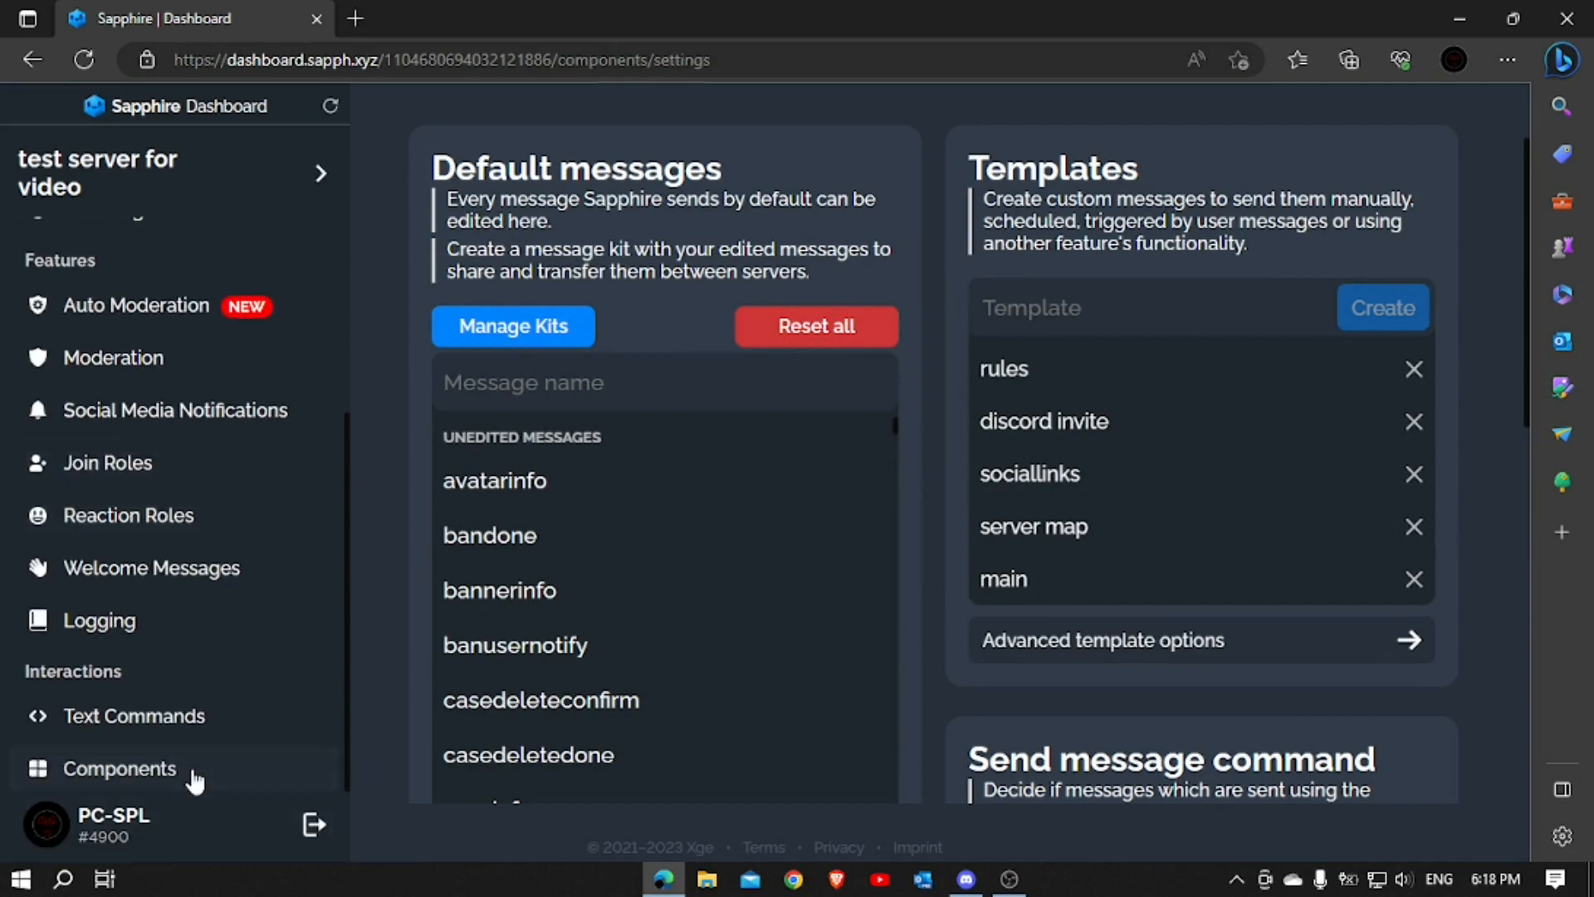
scroll(99, 415, "up", 4)
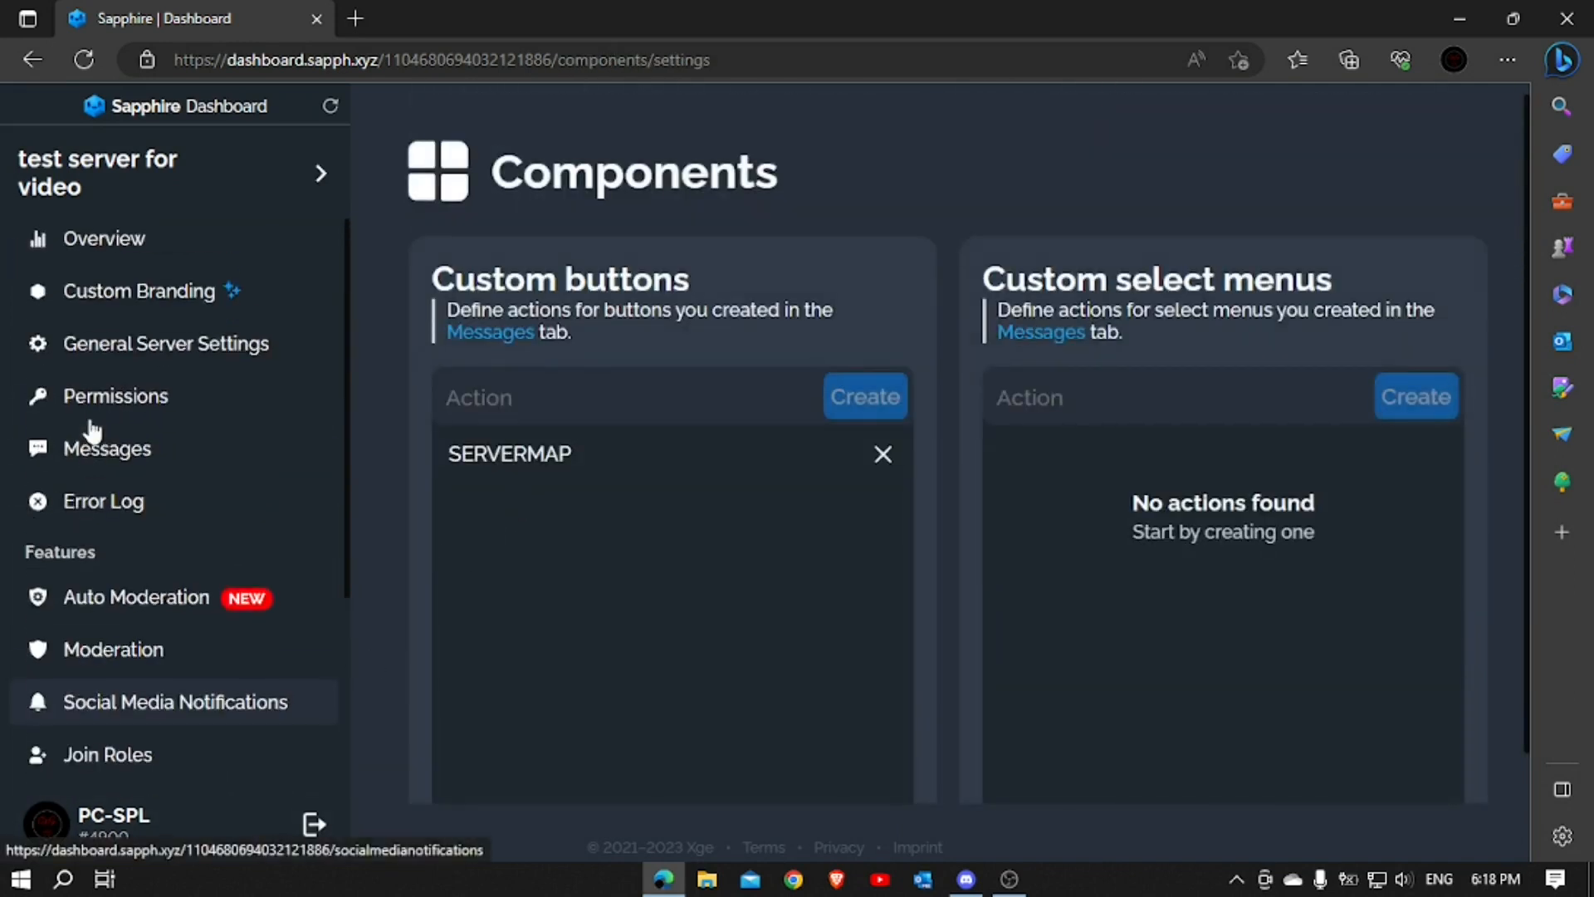
left_click(143, 453)
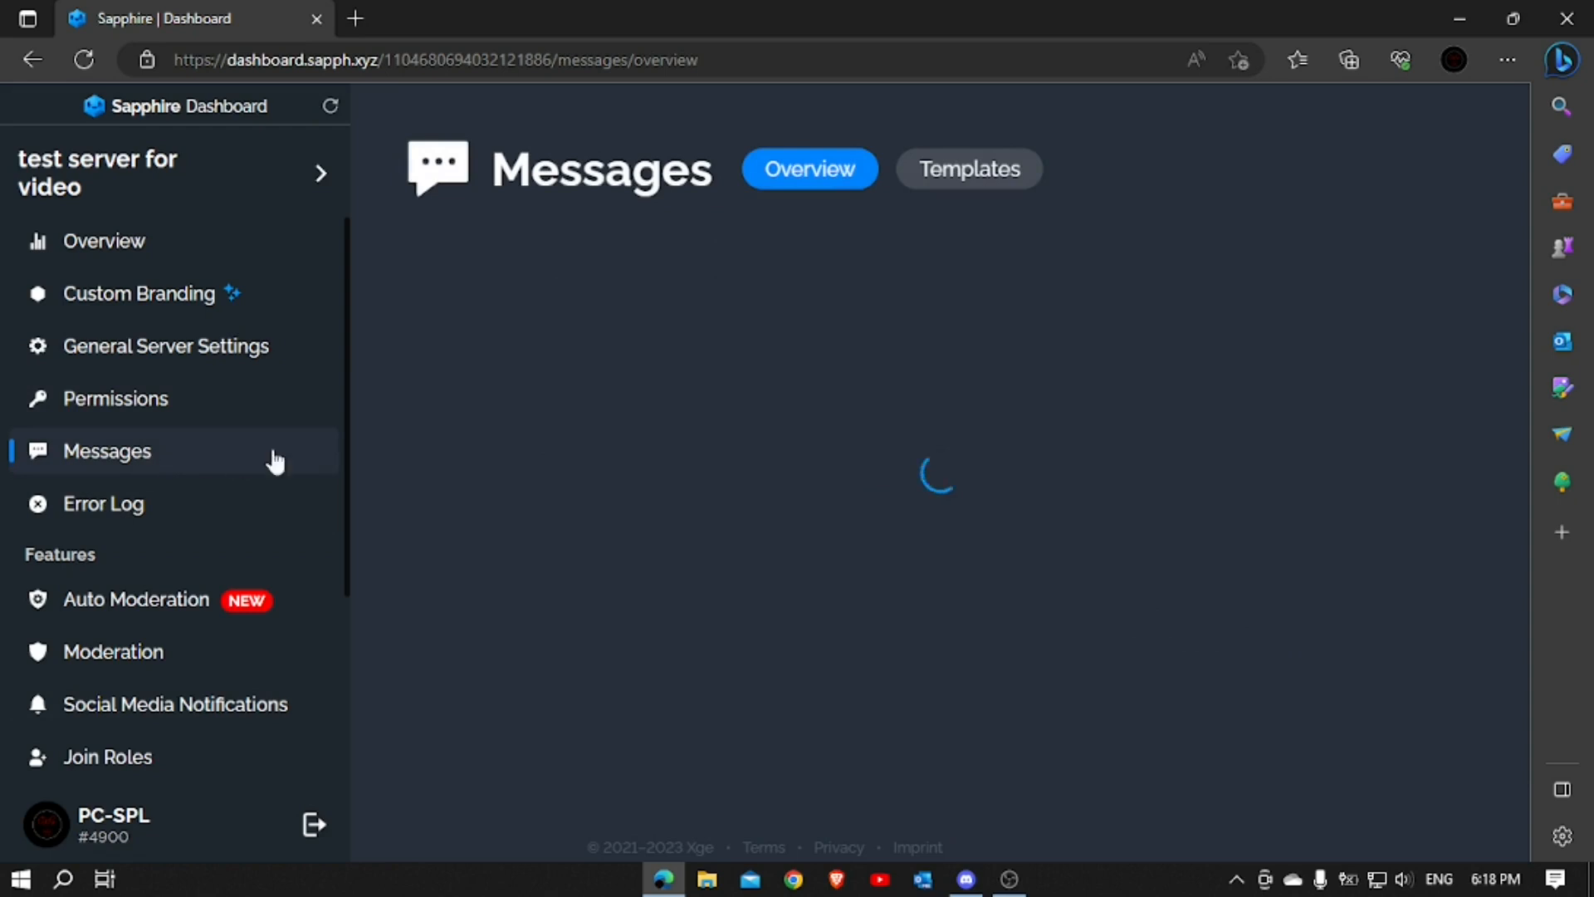
scroll(1074, 526, "down", 1)
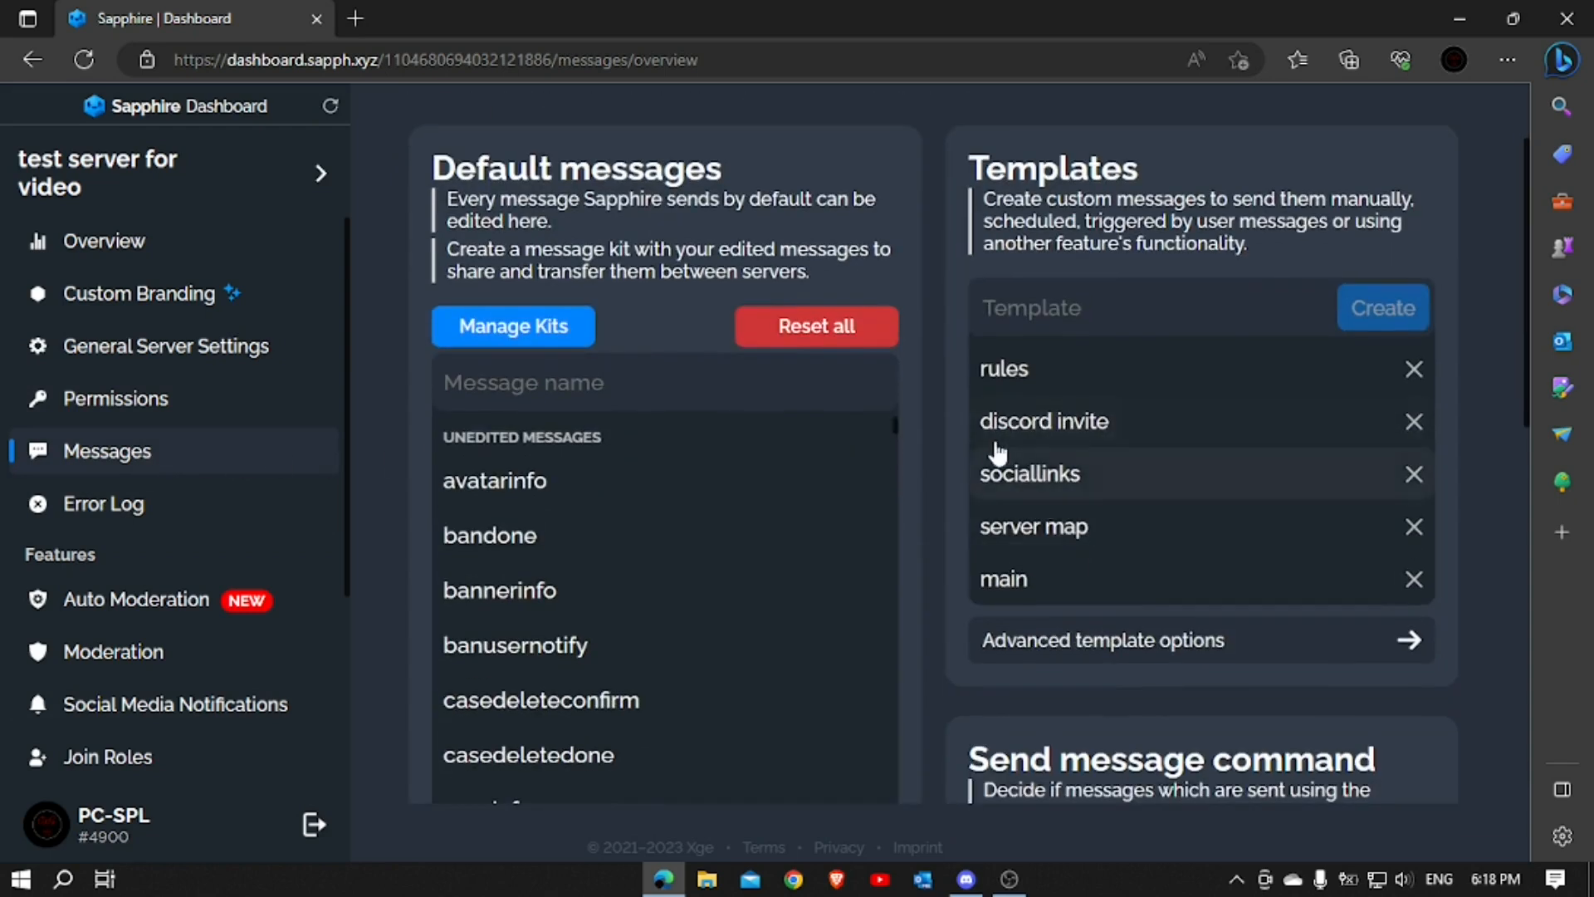
left_click(1122, 489)
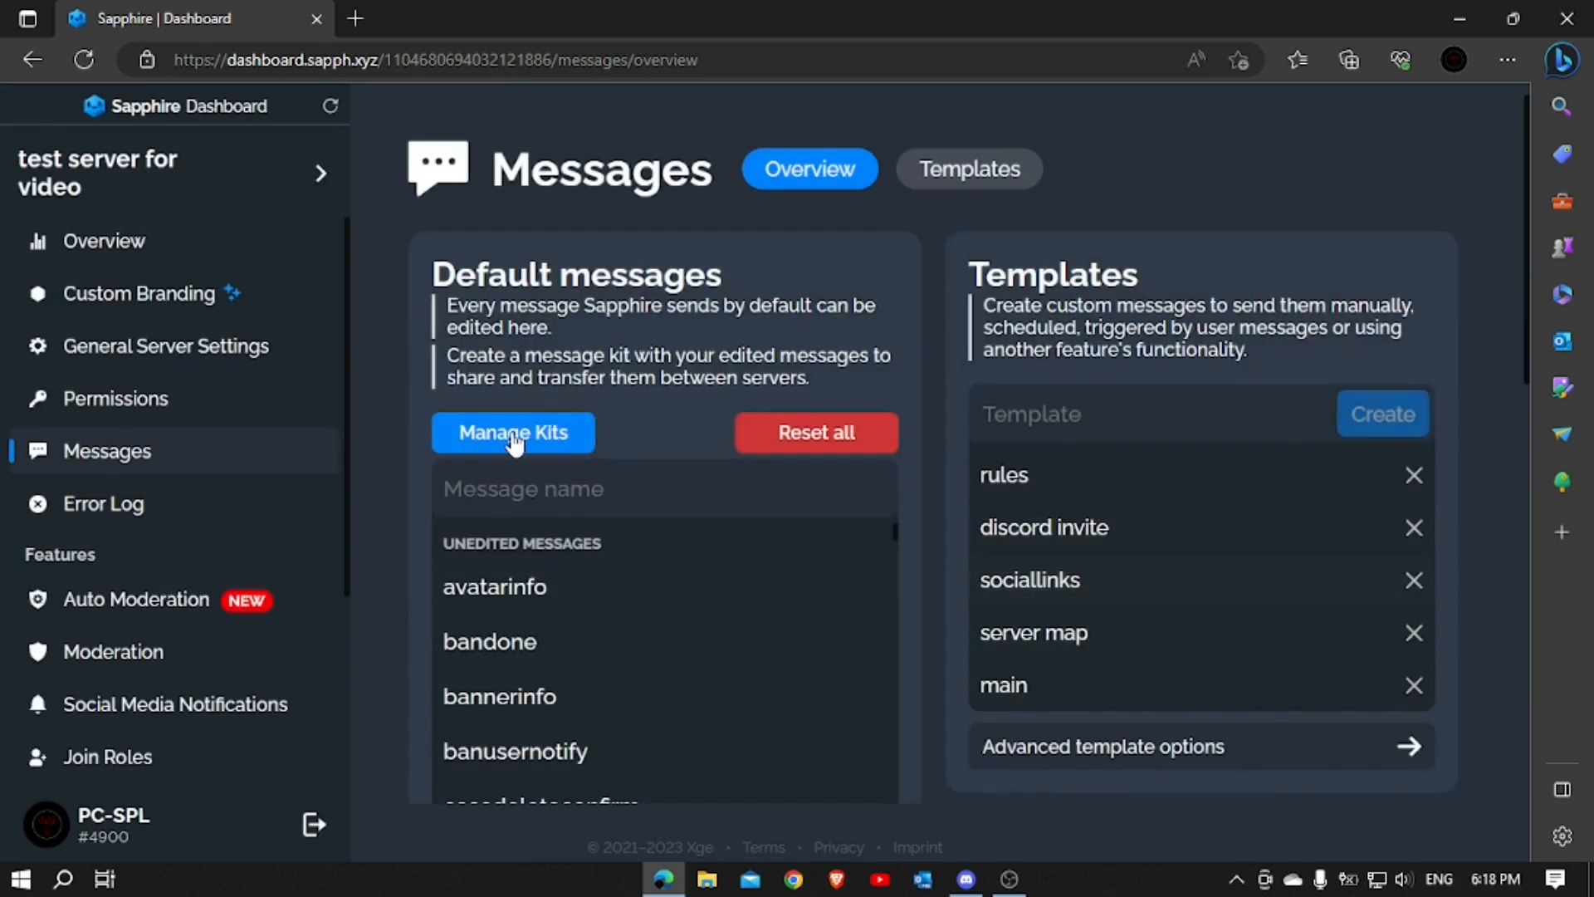
Under Components, create a custom button action named "sociallinks"
scroll(199, 498, "down", 4)
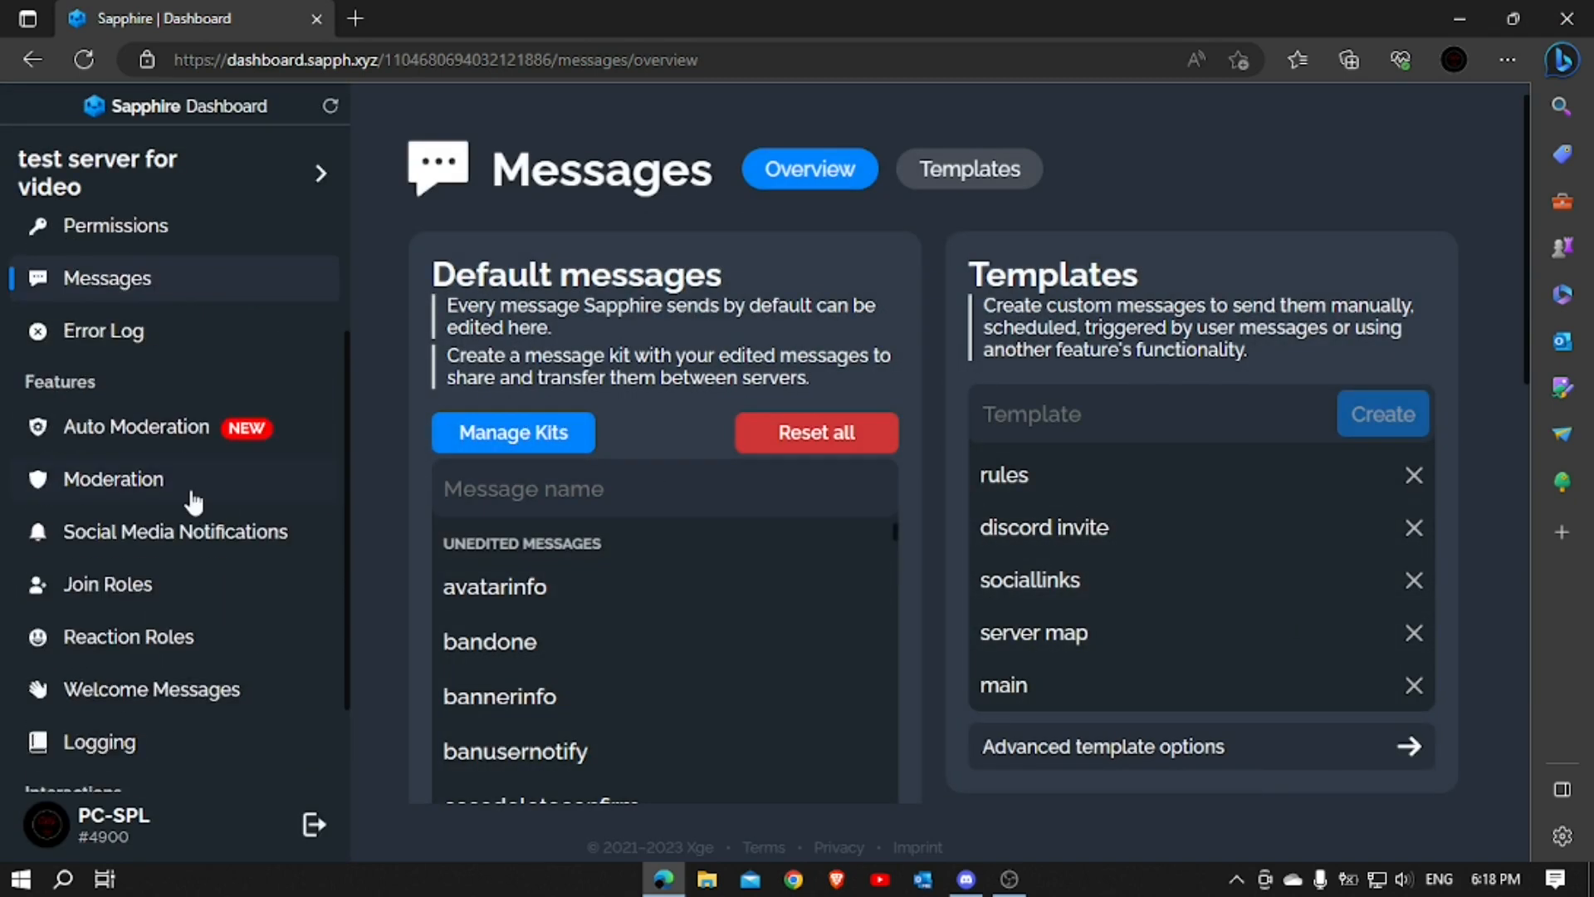
left_click(212, 767)
left_click(578, 398)
type("sociallinks")
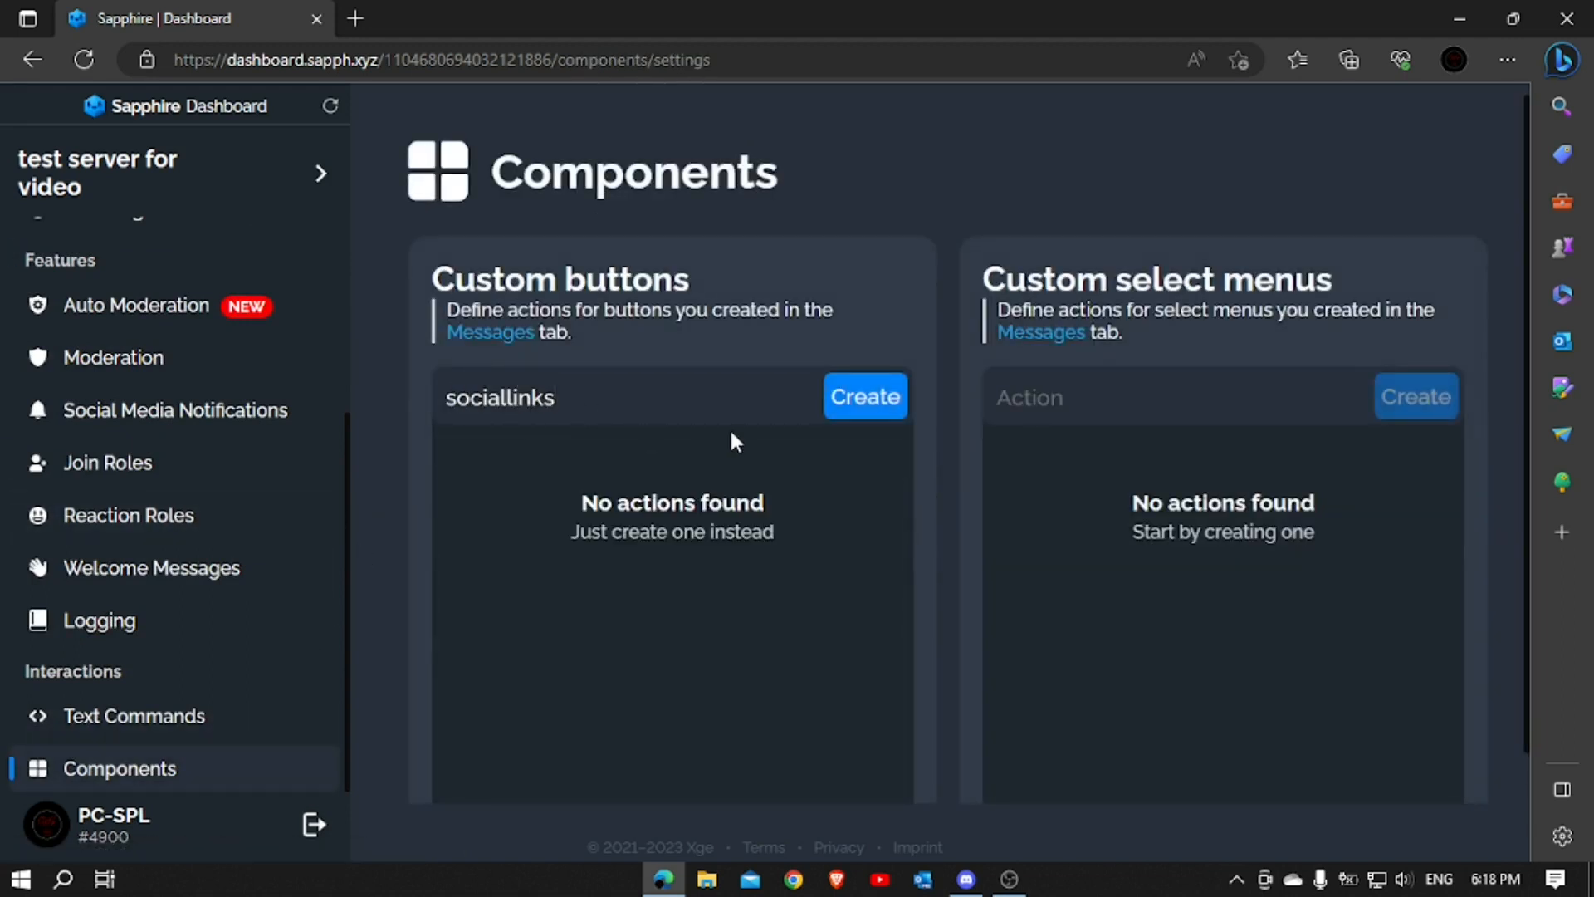
left_click(888, 393)
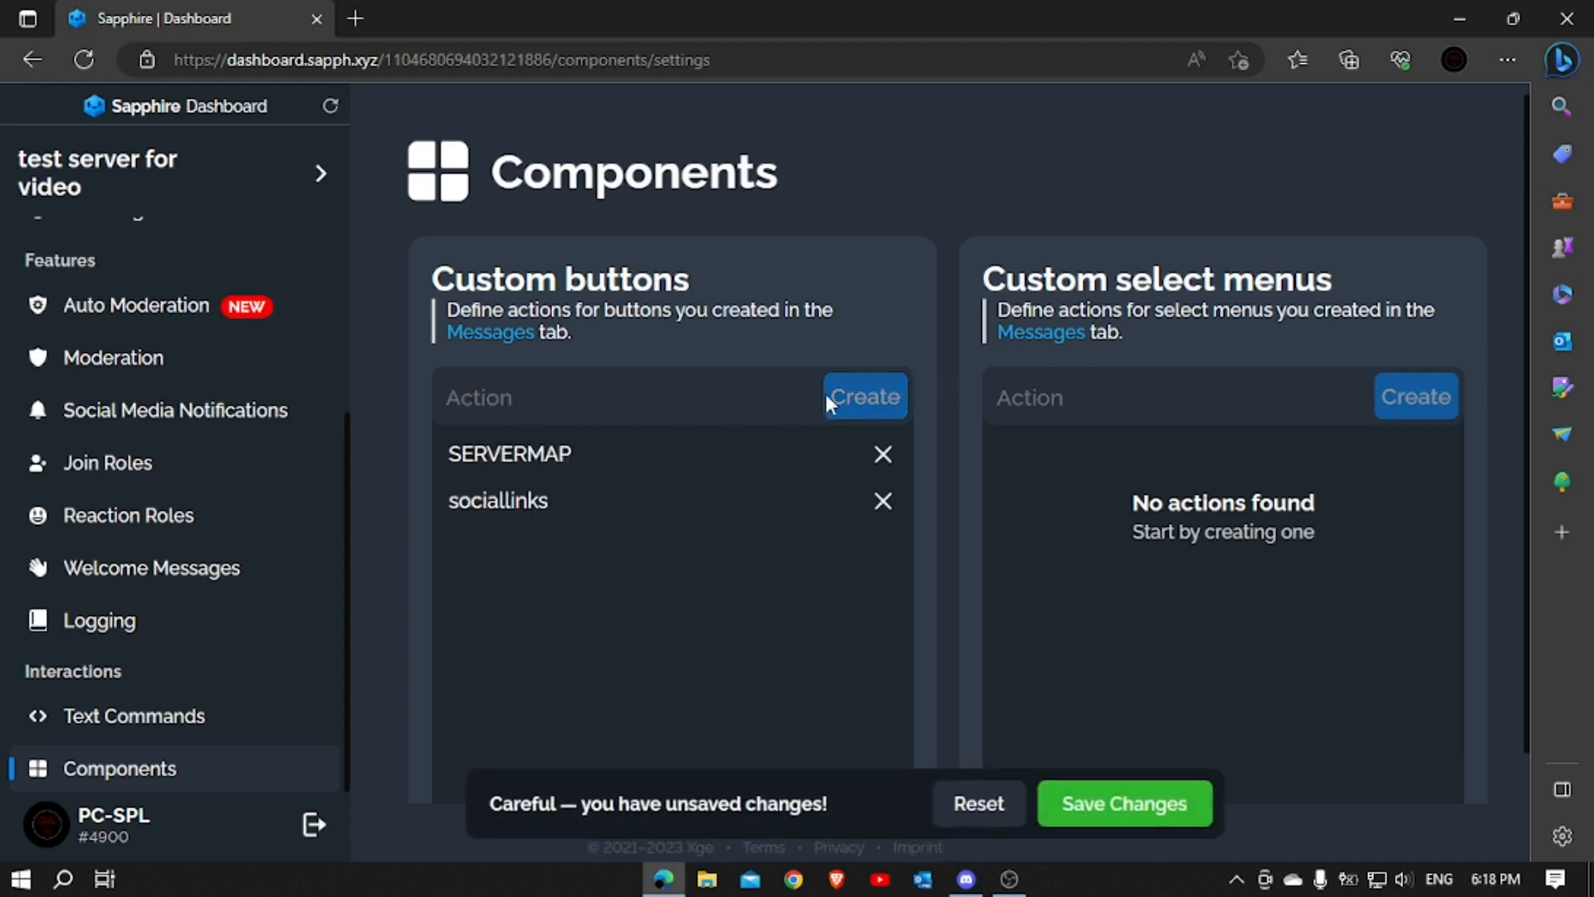
Make the sociallinks button send the sociallinks template as a message, save the change and close its settings
left_click(626, 489)
left_click(499, 452)
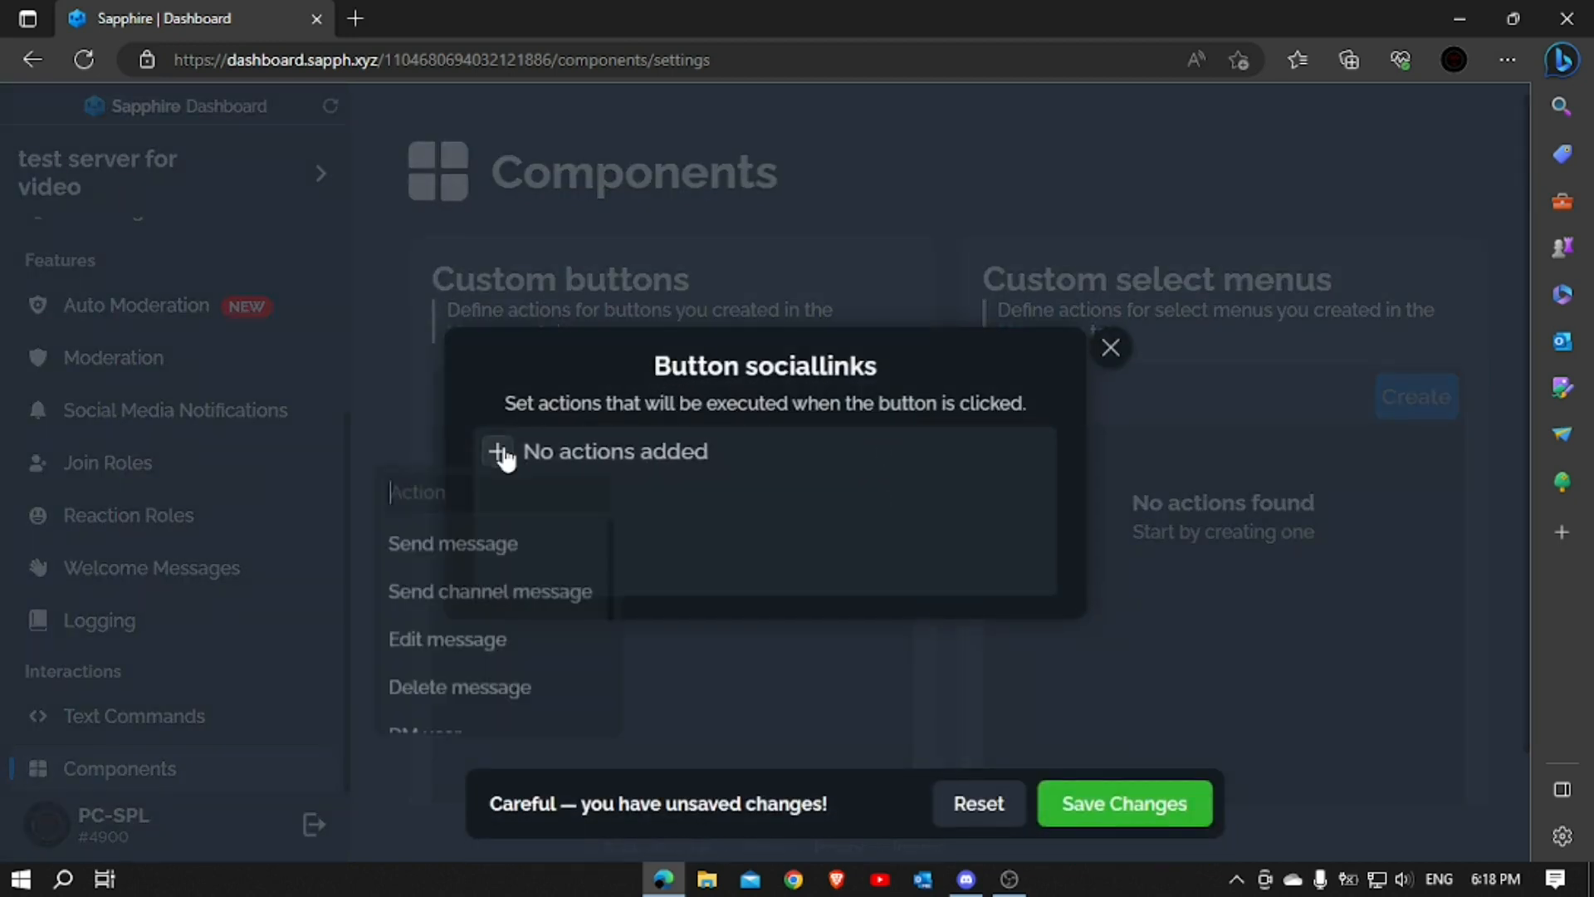
left_click(457, 545)
left_click(594, 358)
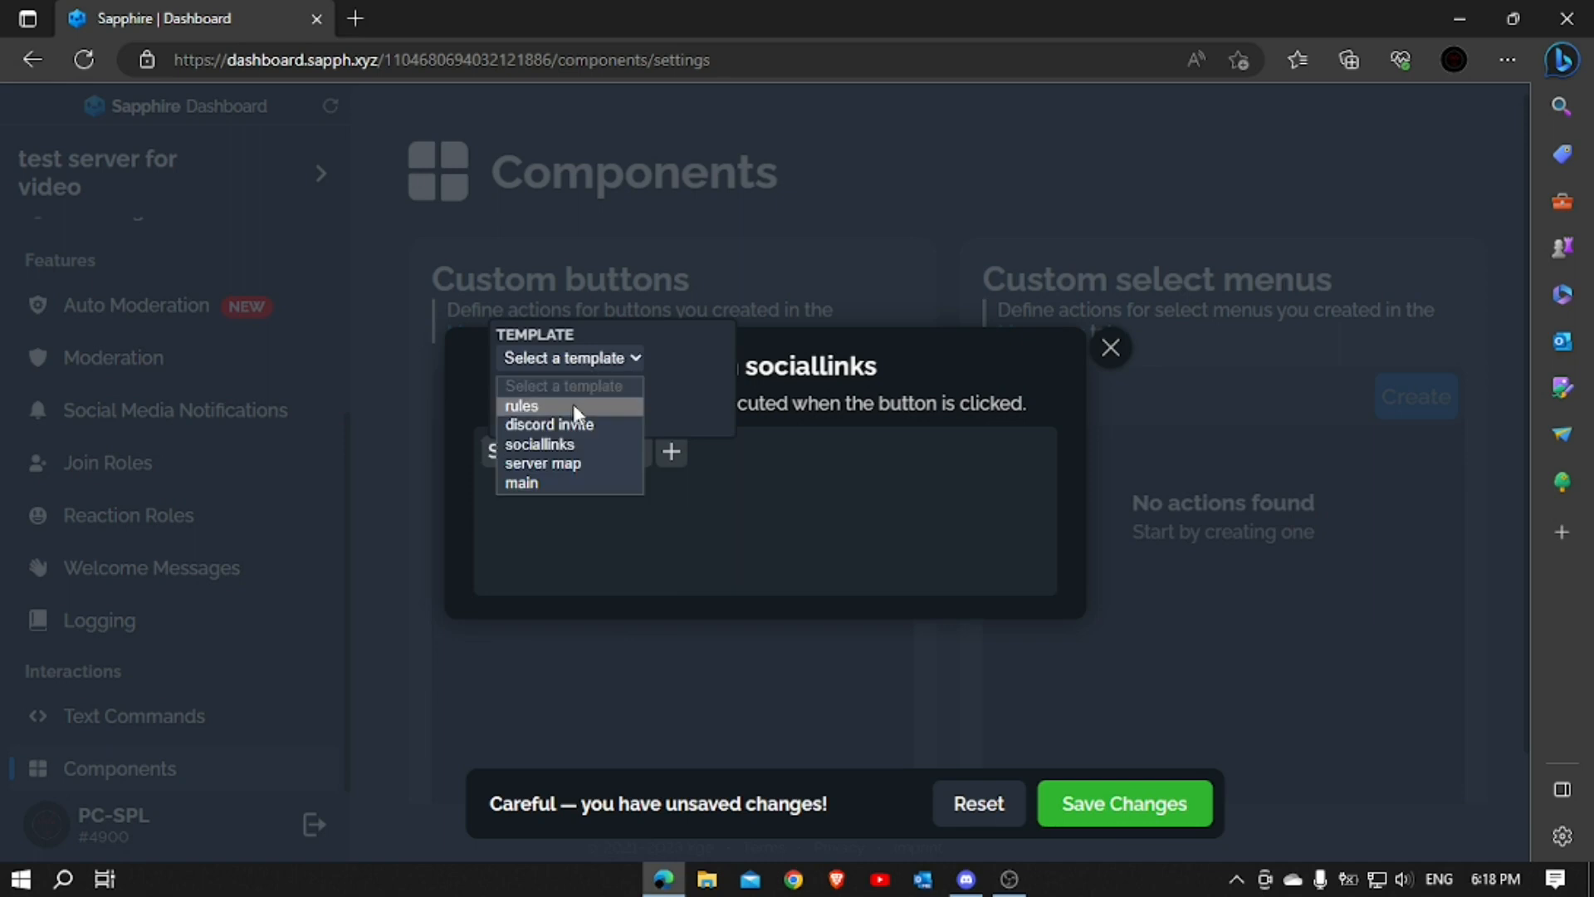
left_click(544, 446)
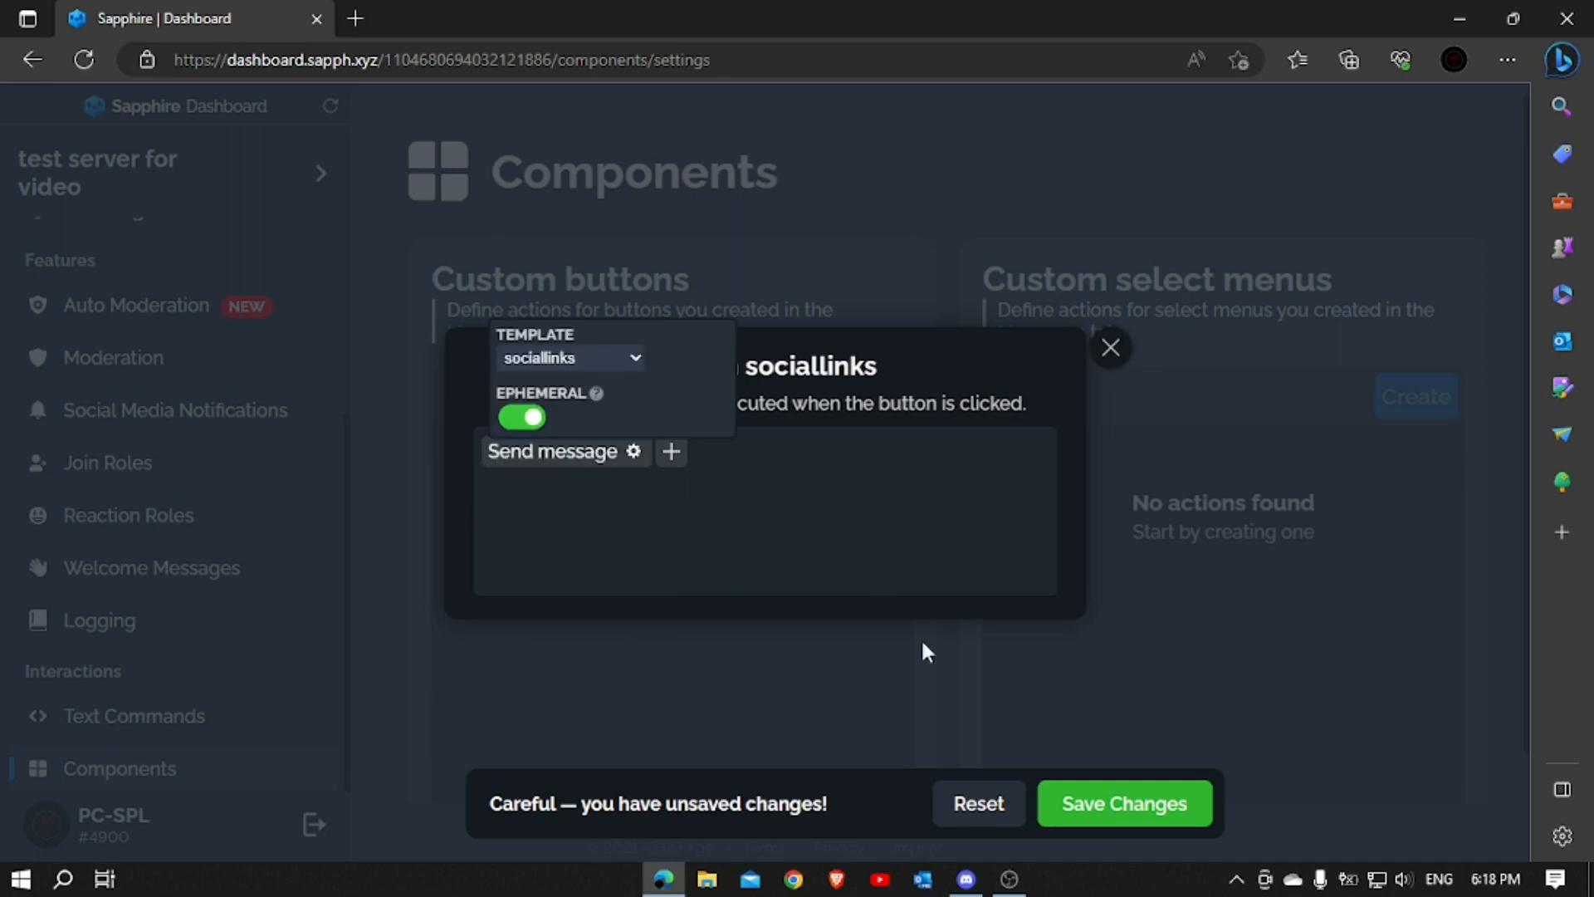
left_click(1124, 803)
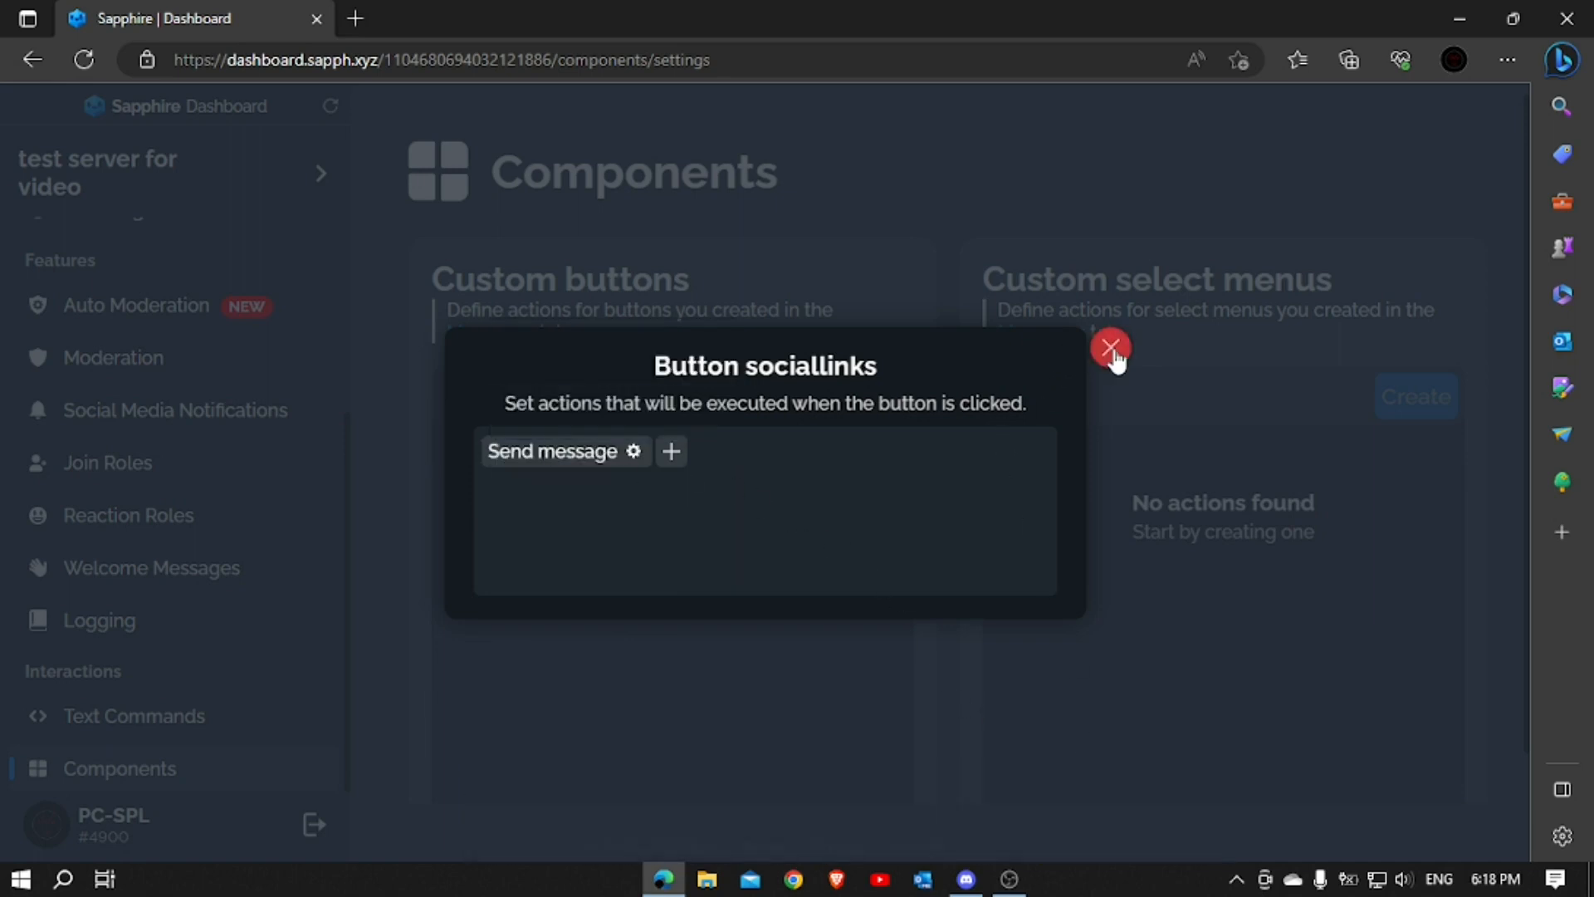
left_click(1111, 348)
Create a custom button action named "rules"
left_click(769, 374)
type("d")
key("BackSpace")
type("rules")
left_click(855, 399)
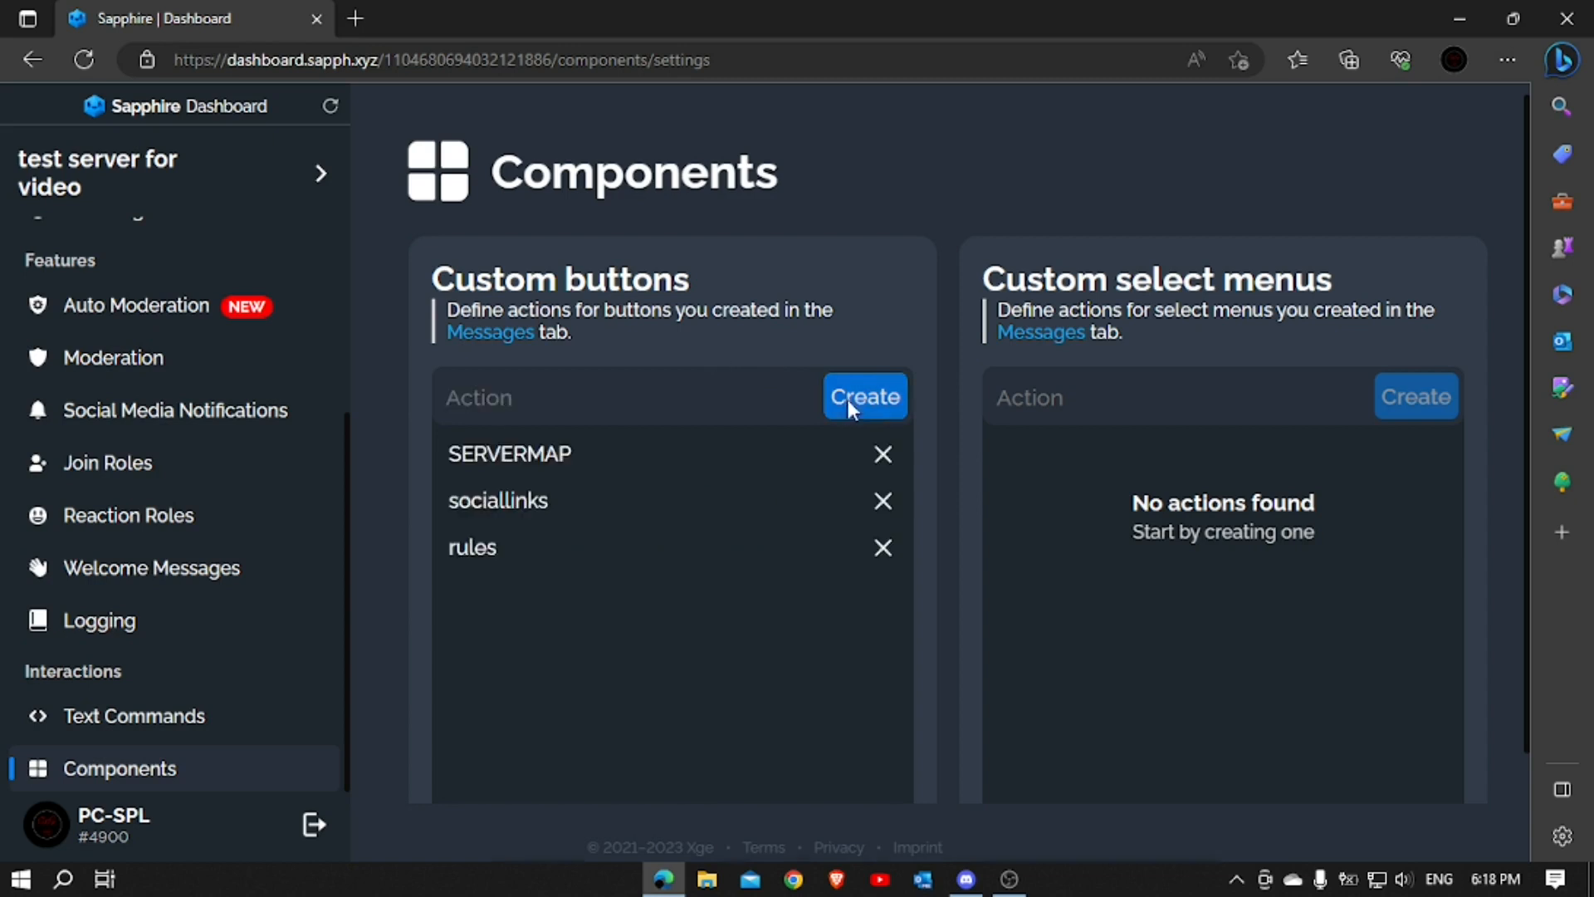
Make the rules button send the rules template as a message, save the change and close its settings
left_click(506, 558)
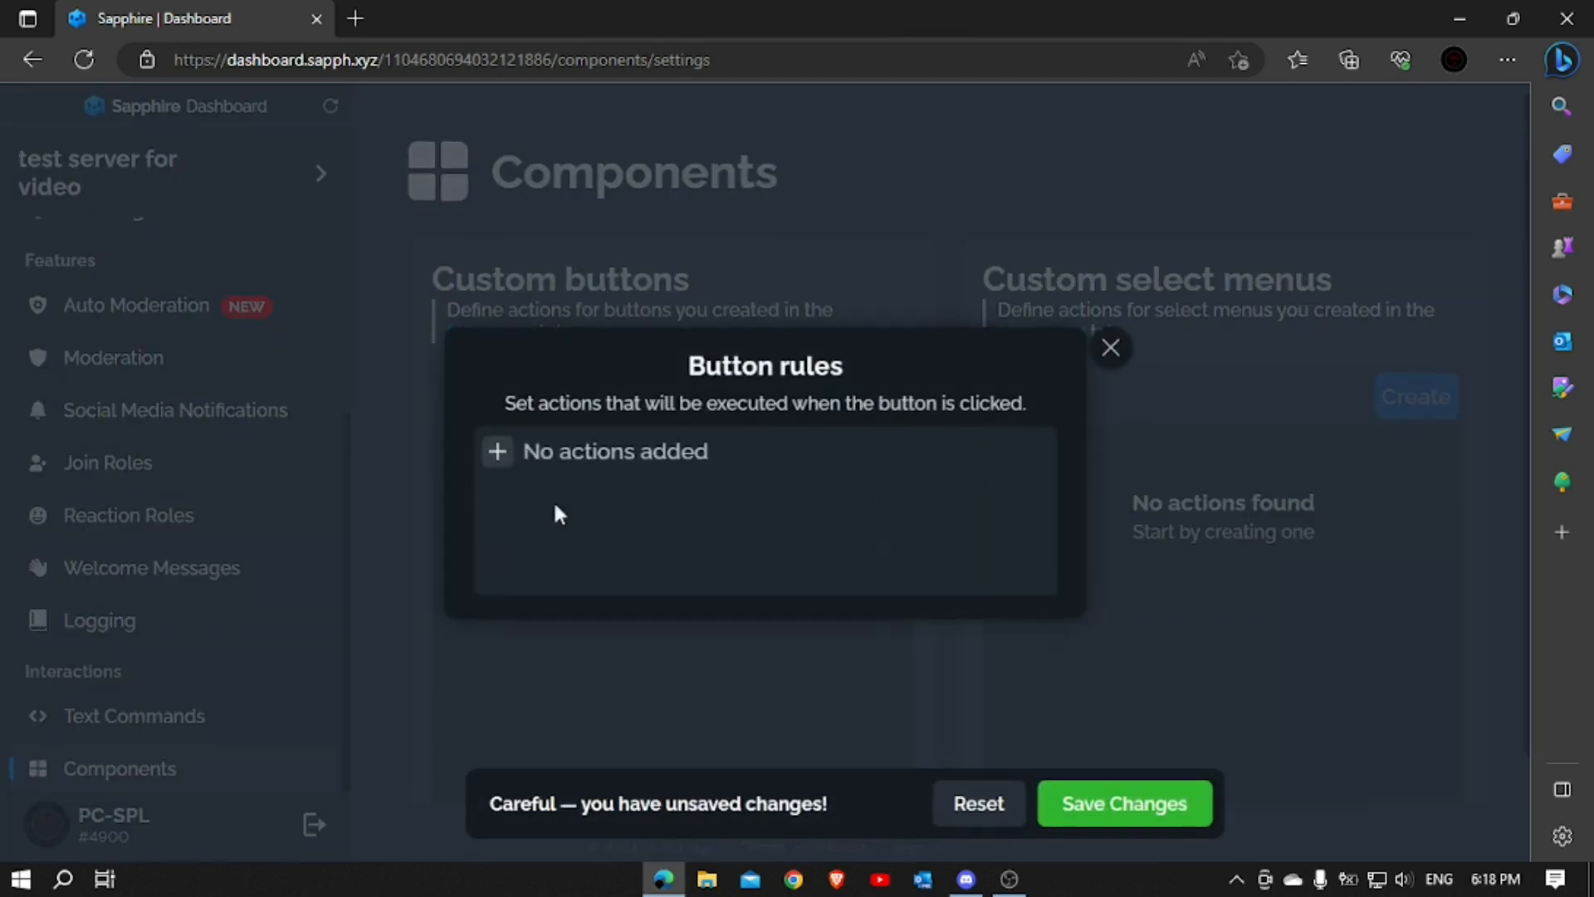
left_click(496, 453)
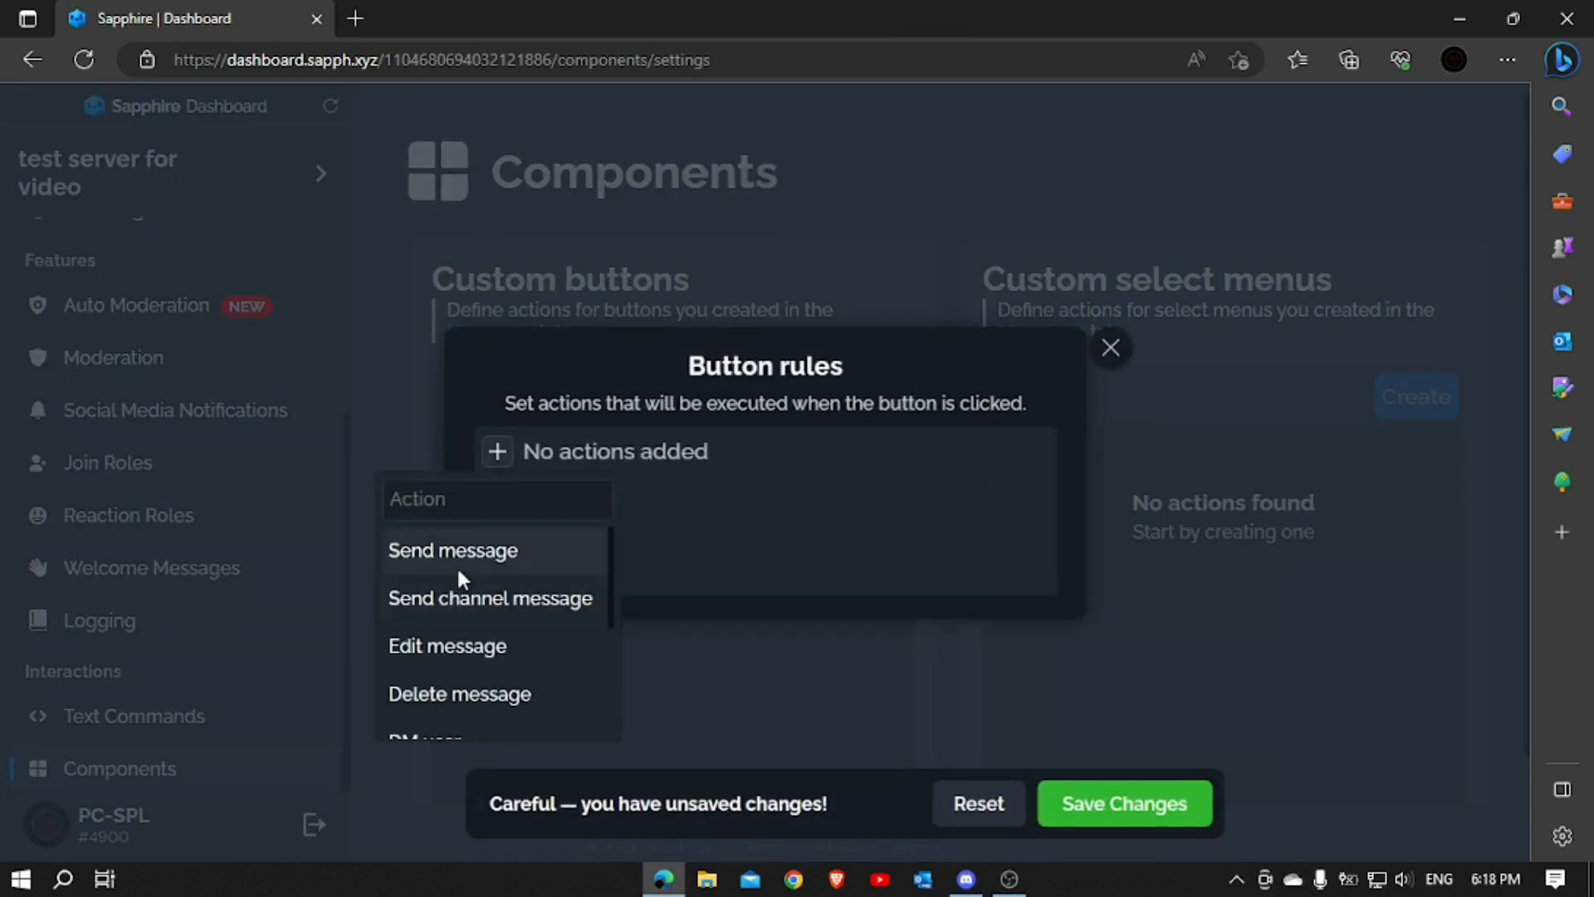
left_click(459, 551)
left_click(573, 357)
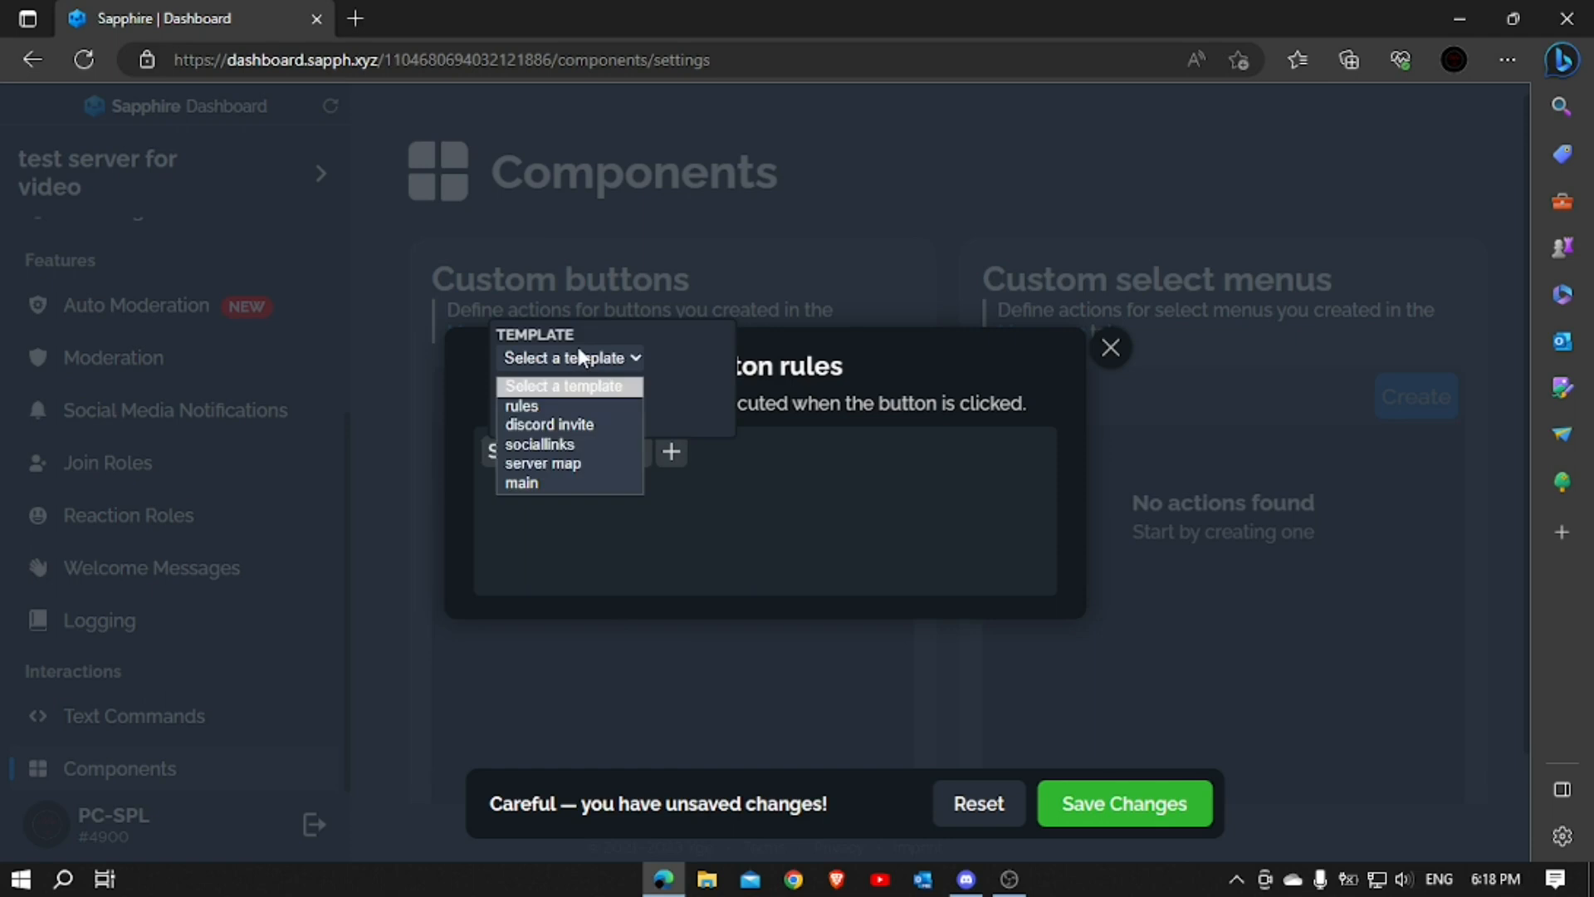
left_click(547, 405)
left_click(1137, 804)
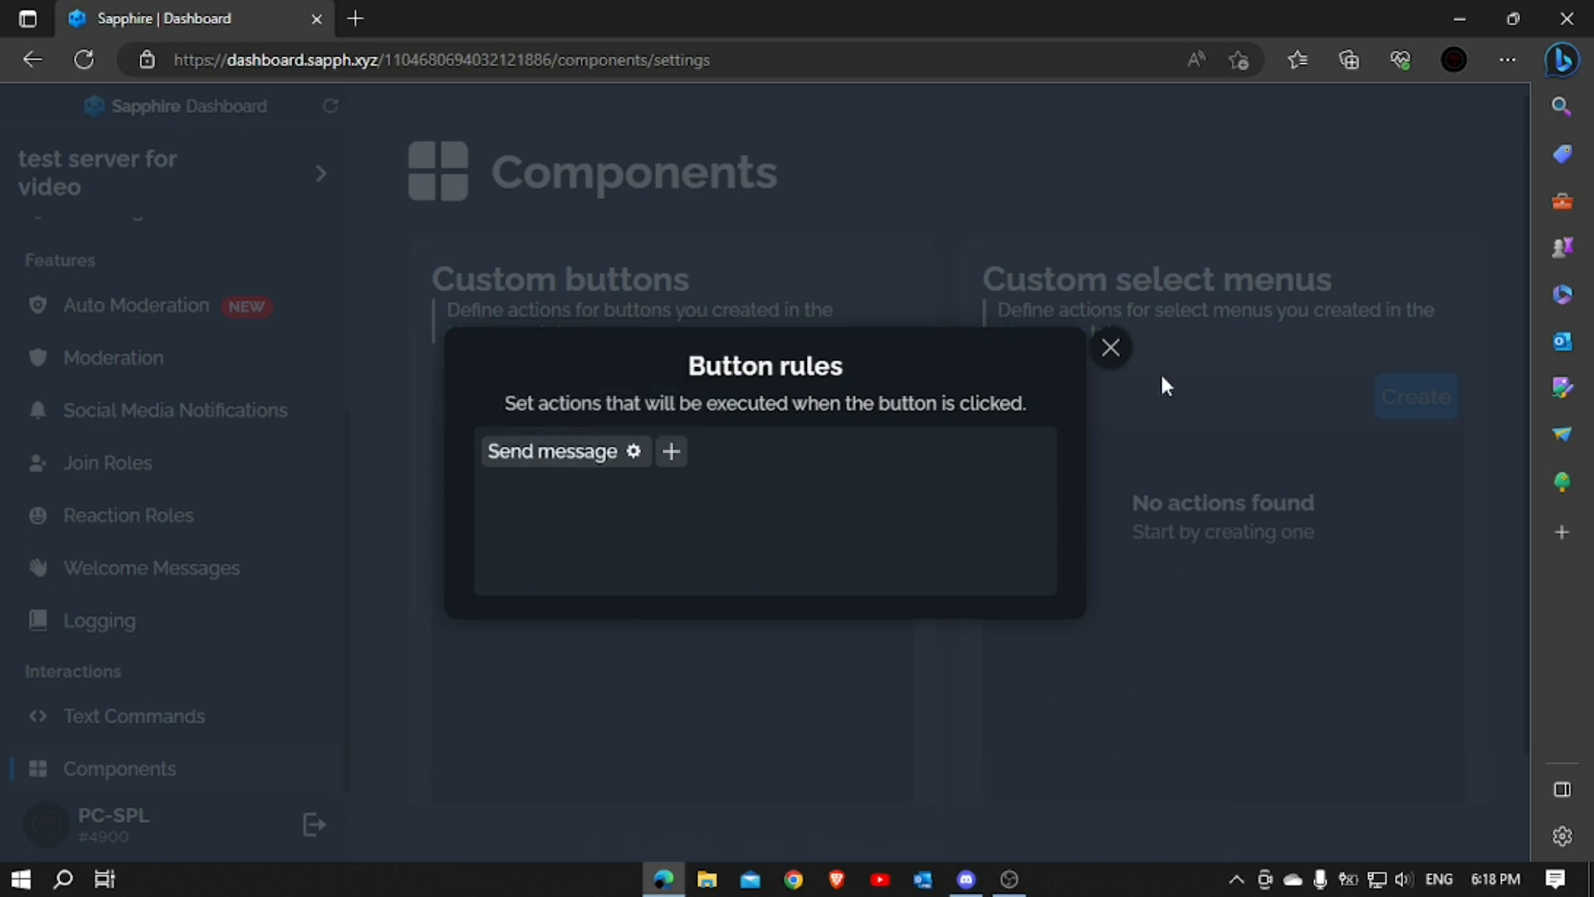
left_click(1113, 349)
Create a custom button action named "discord invite"
left_click(655, 363)
type("d")
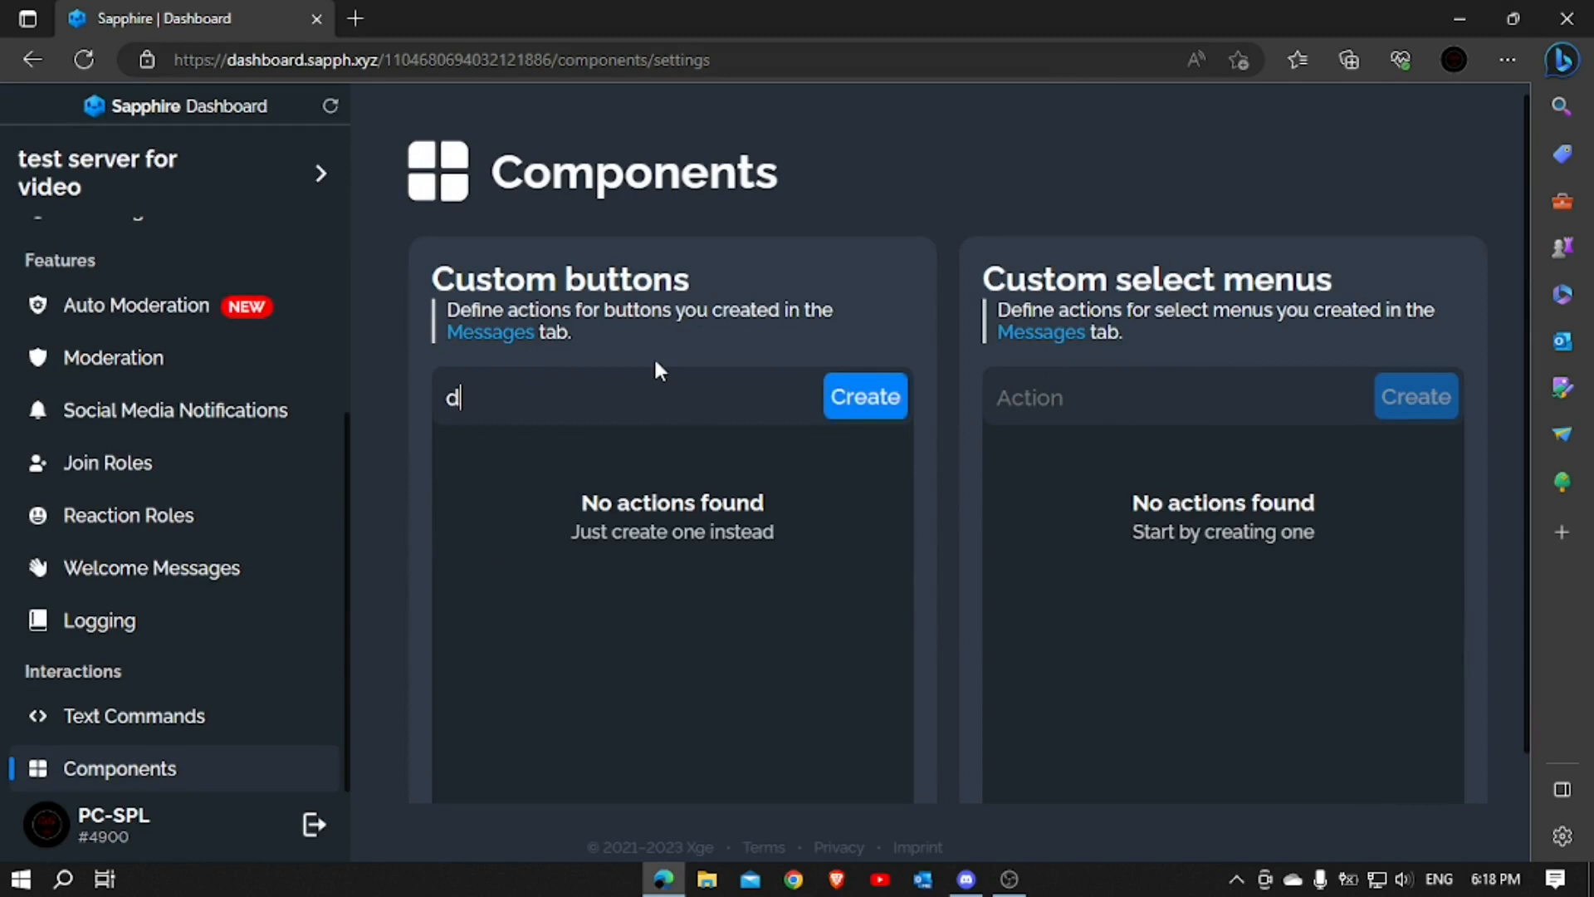
type("iscord invite")
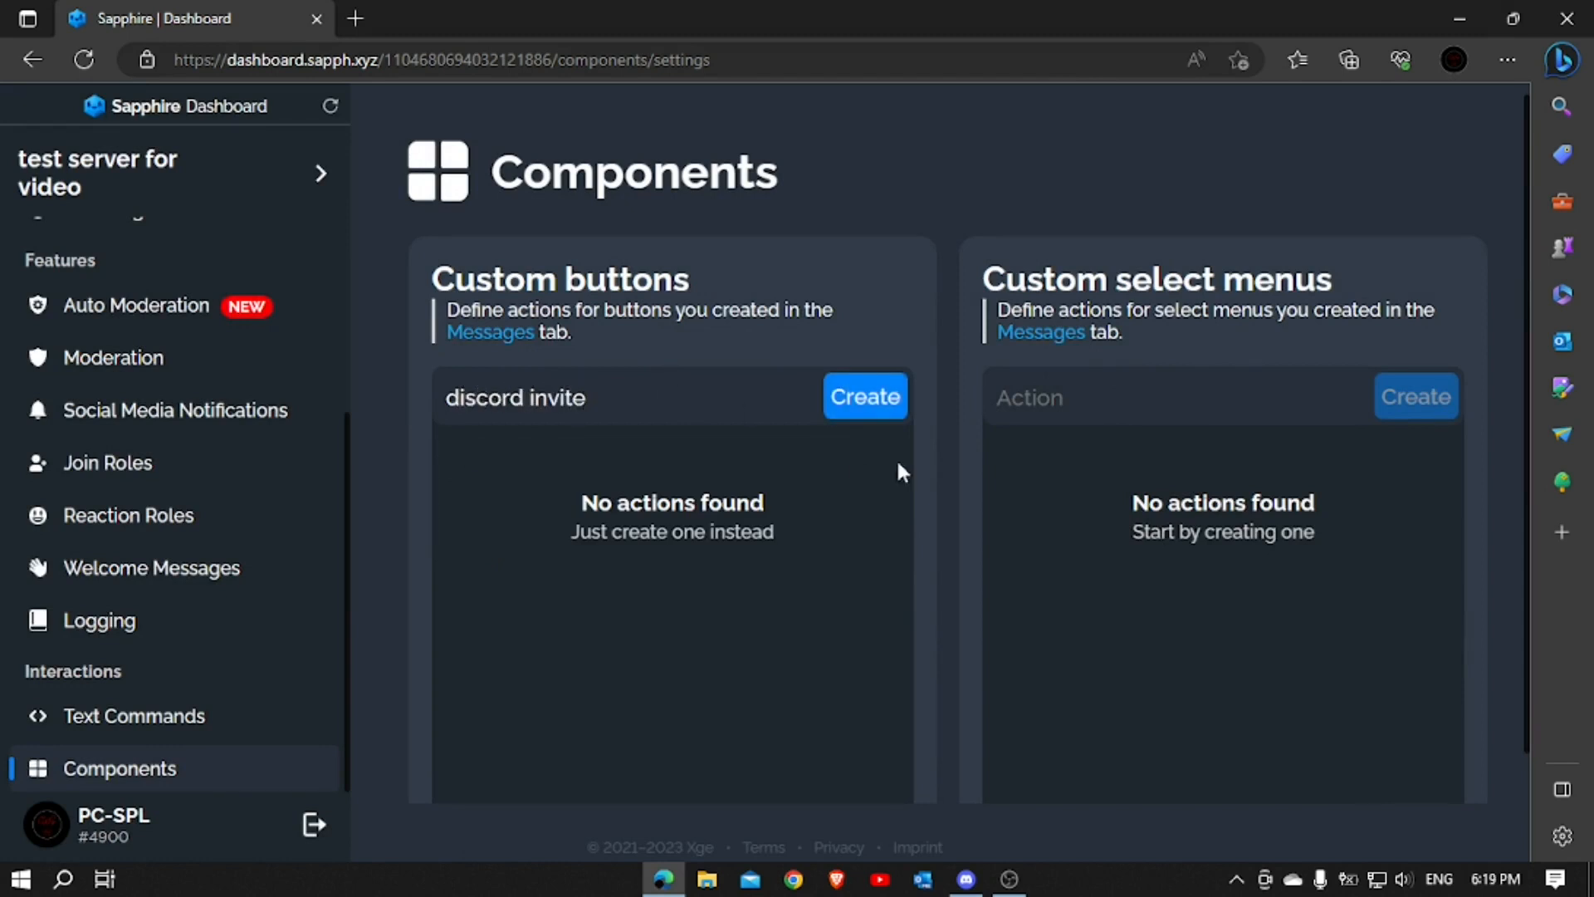
left_click(858, 397)
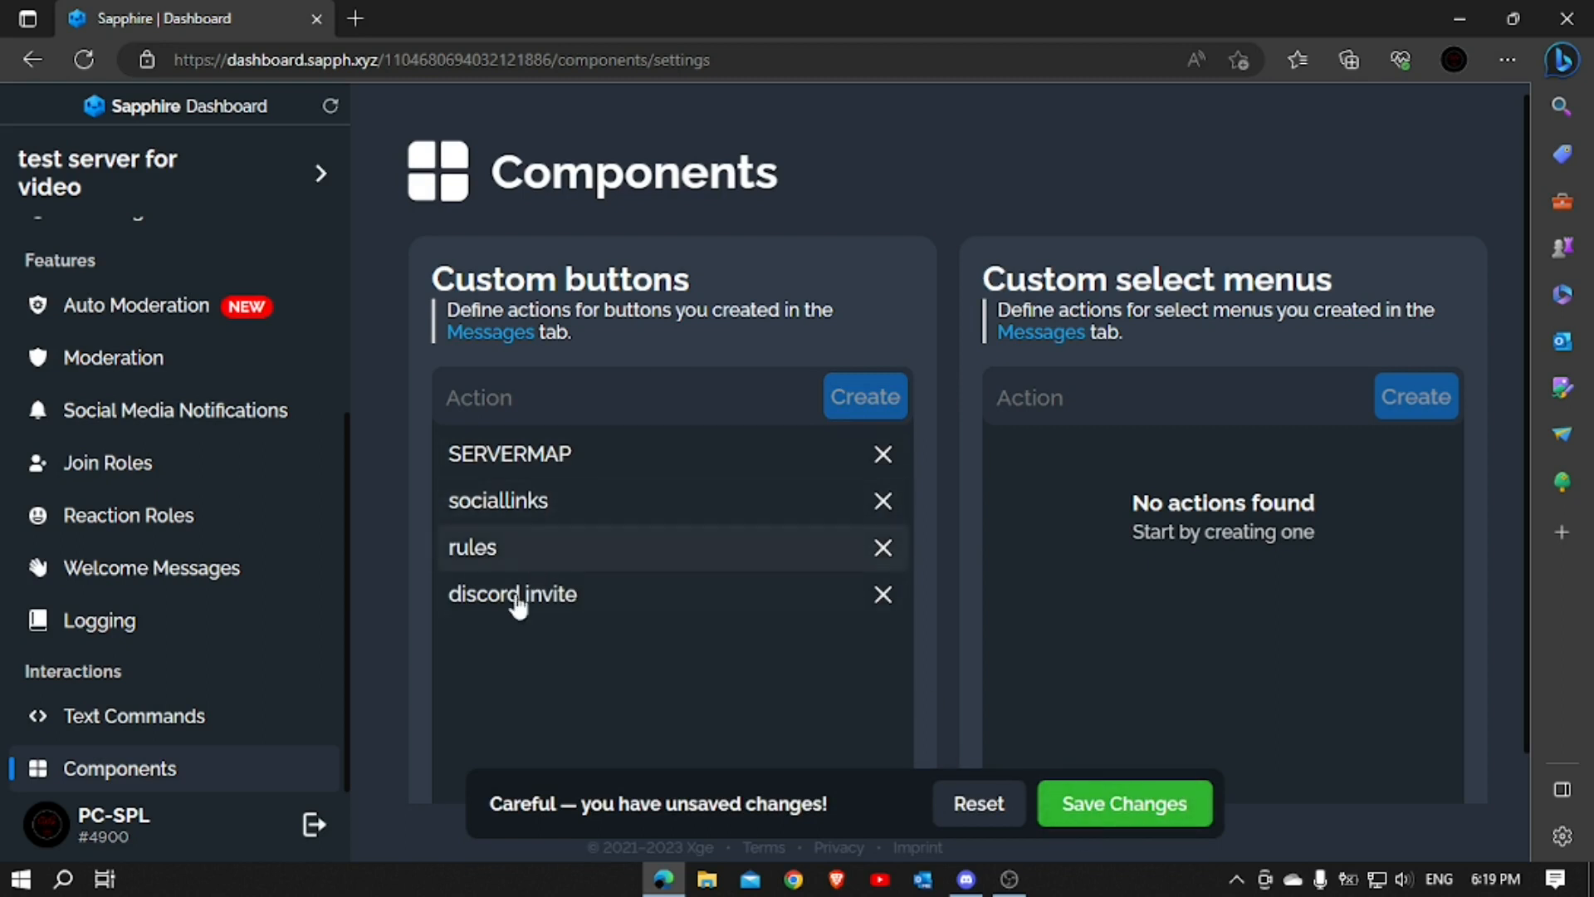
Make the discord invite button send the discord invite template as a message, save the change and close its settings
left_click(518, 592)
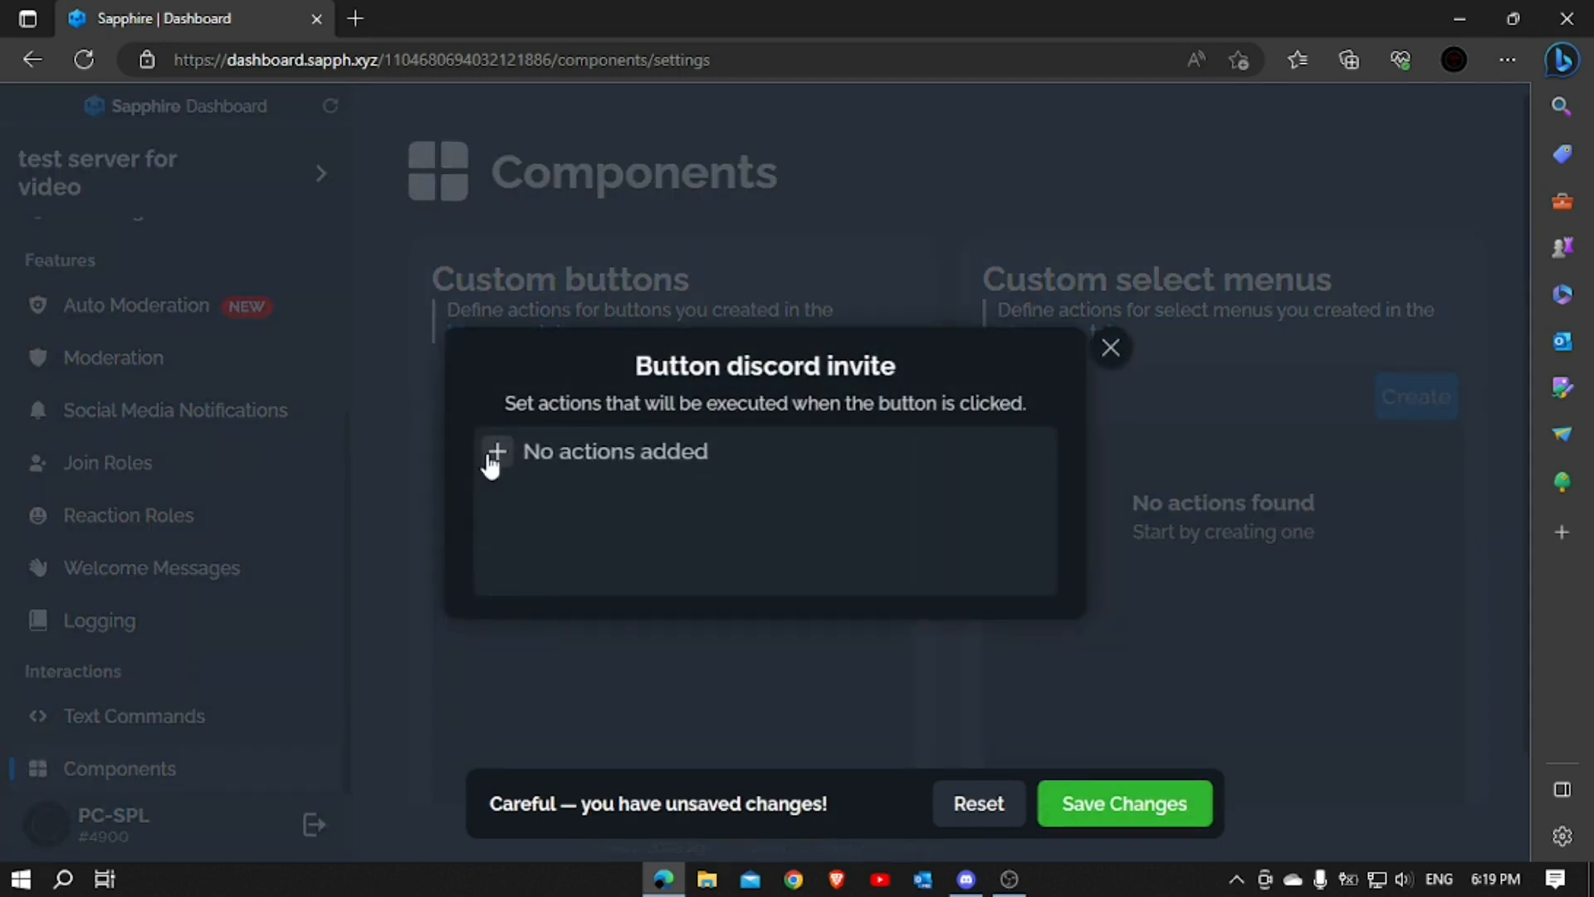
left_click(496, 452)
left_click(516, 555)
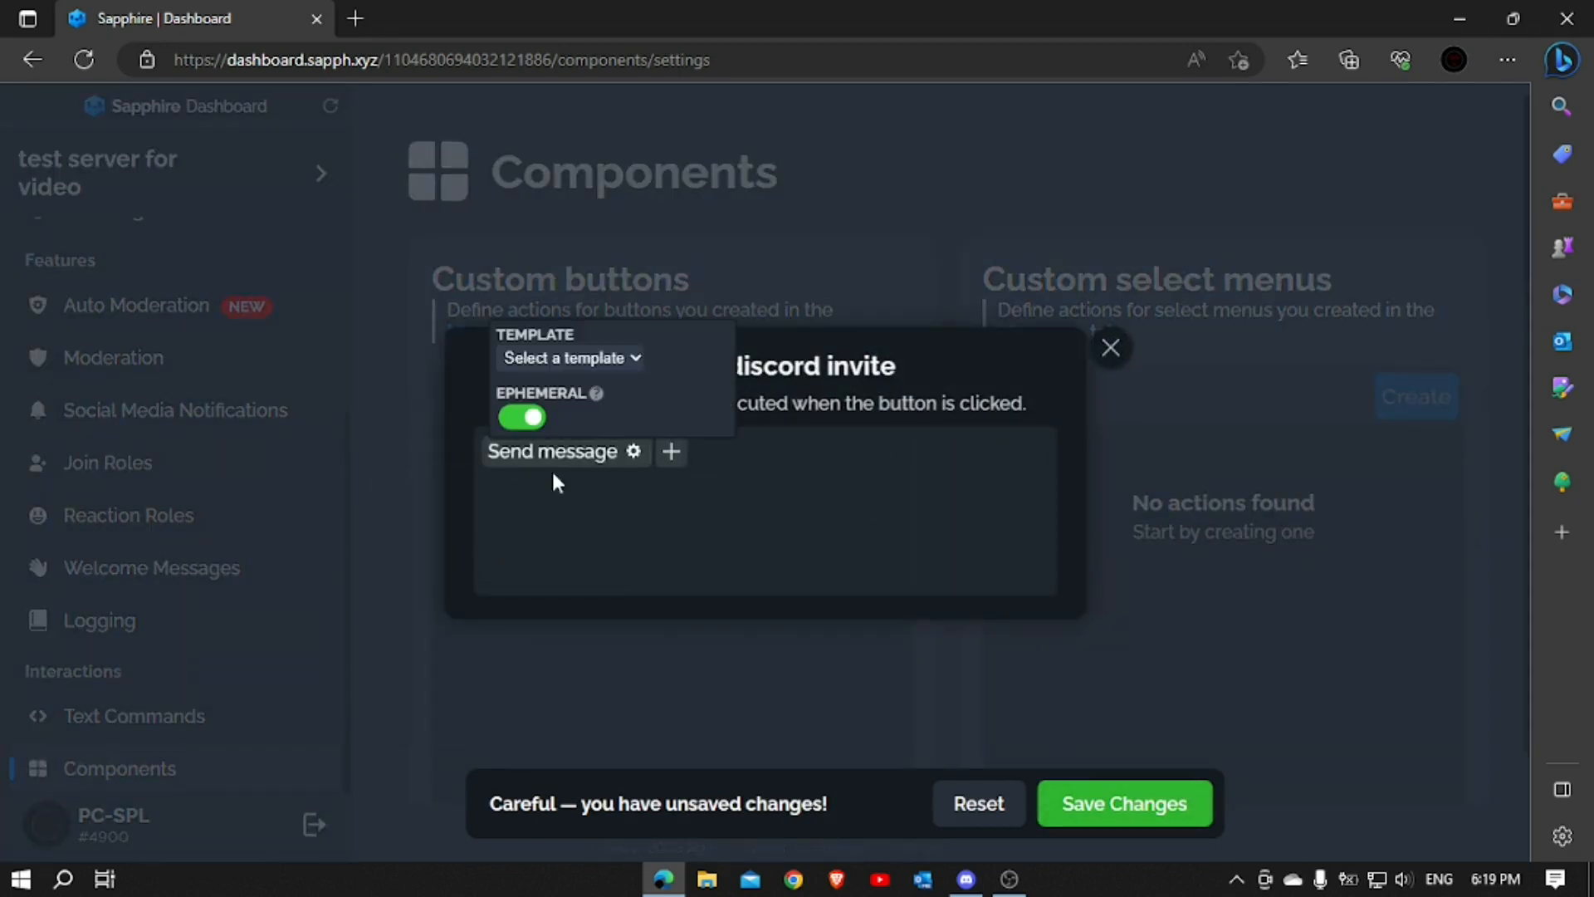
left_click(591, 356)
key("Down")
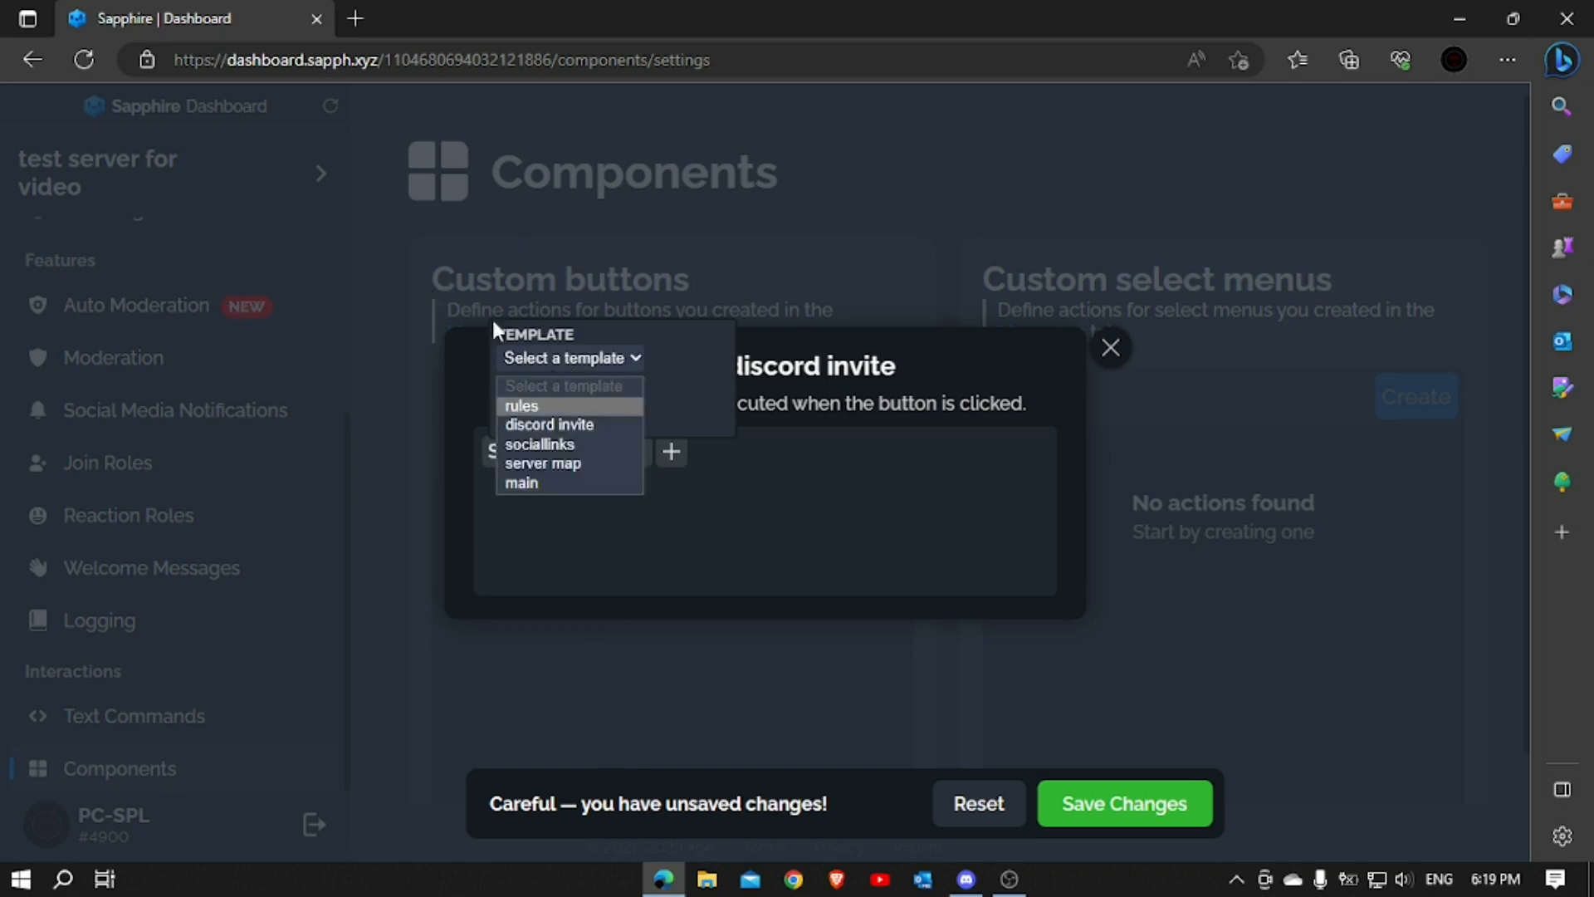
left_click(562, 419)
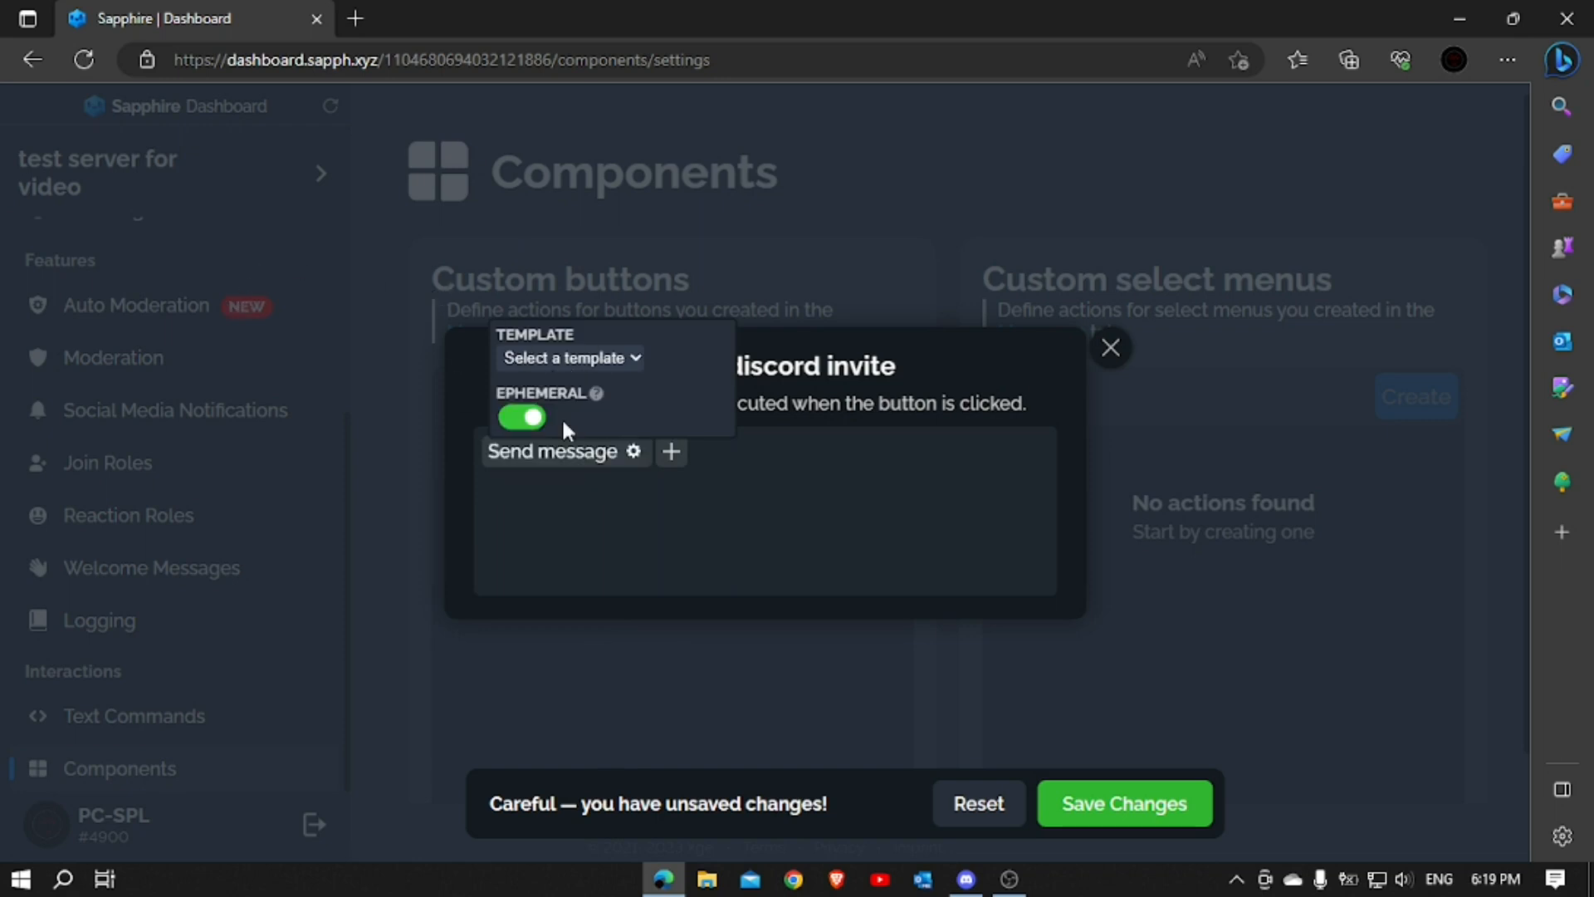
left_click(1054, 813)
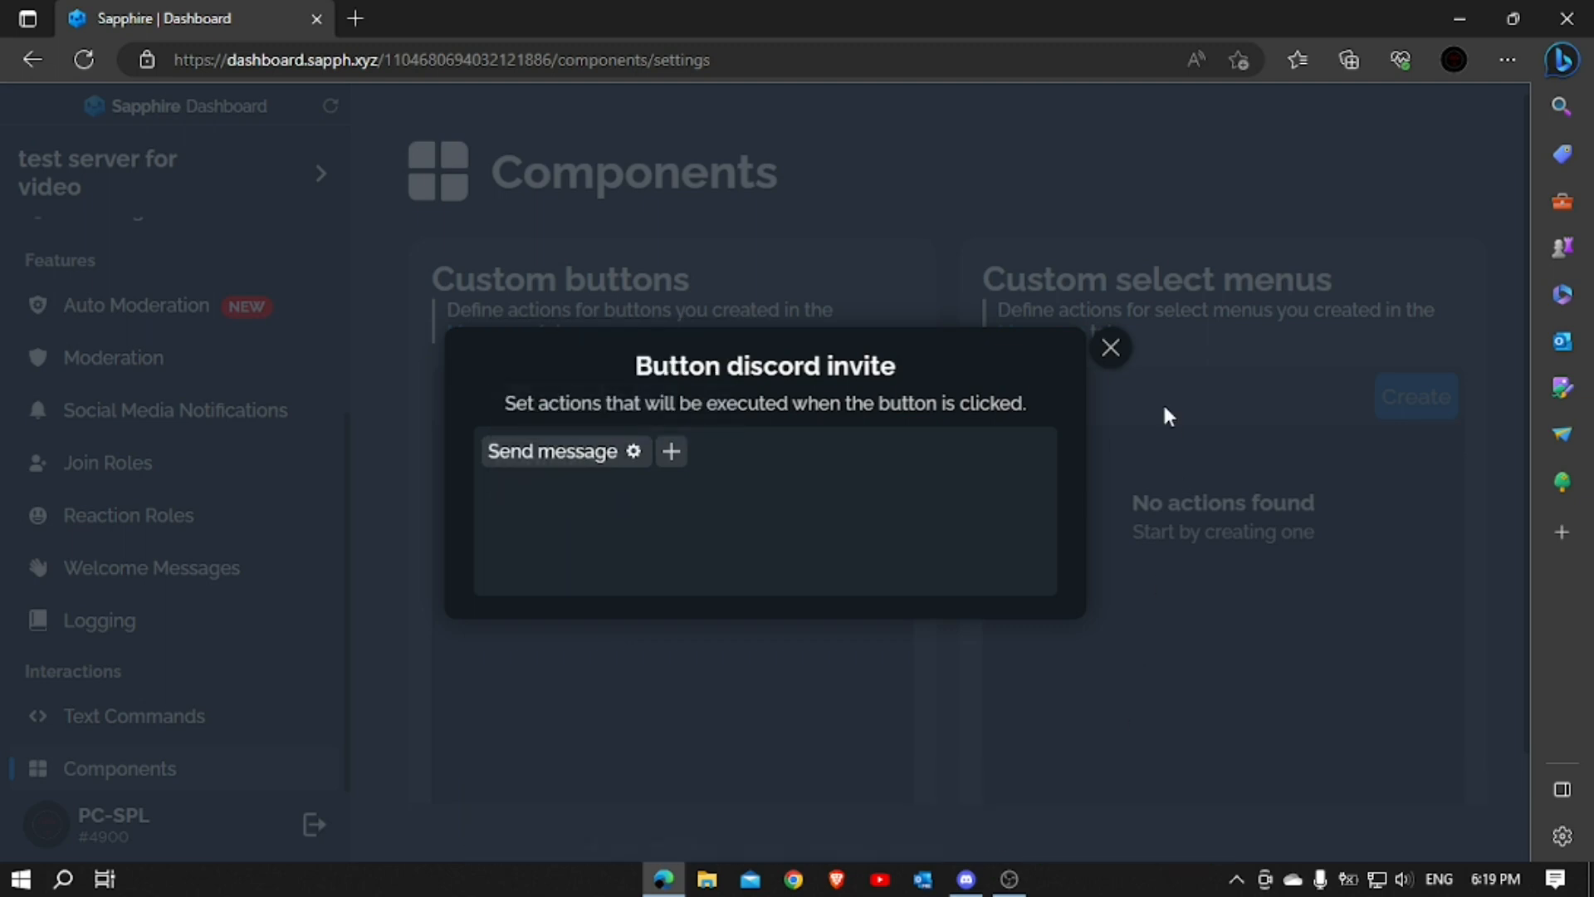
left_click(1110, 348)
Open the main message template for editing and label its existing red button "server map"
scroll(282, 375, "up", 4)
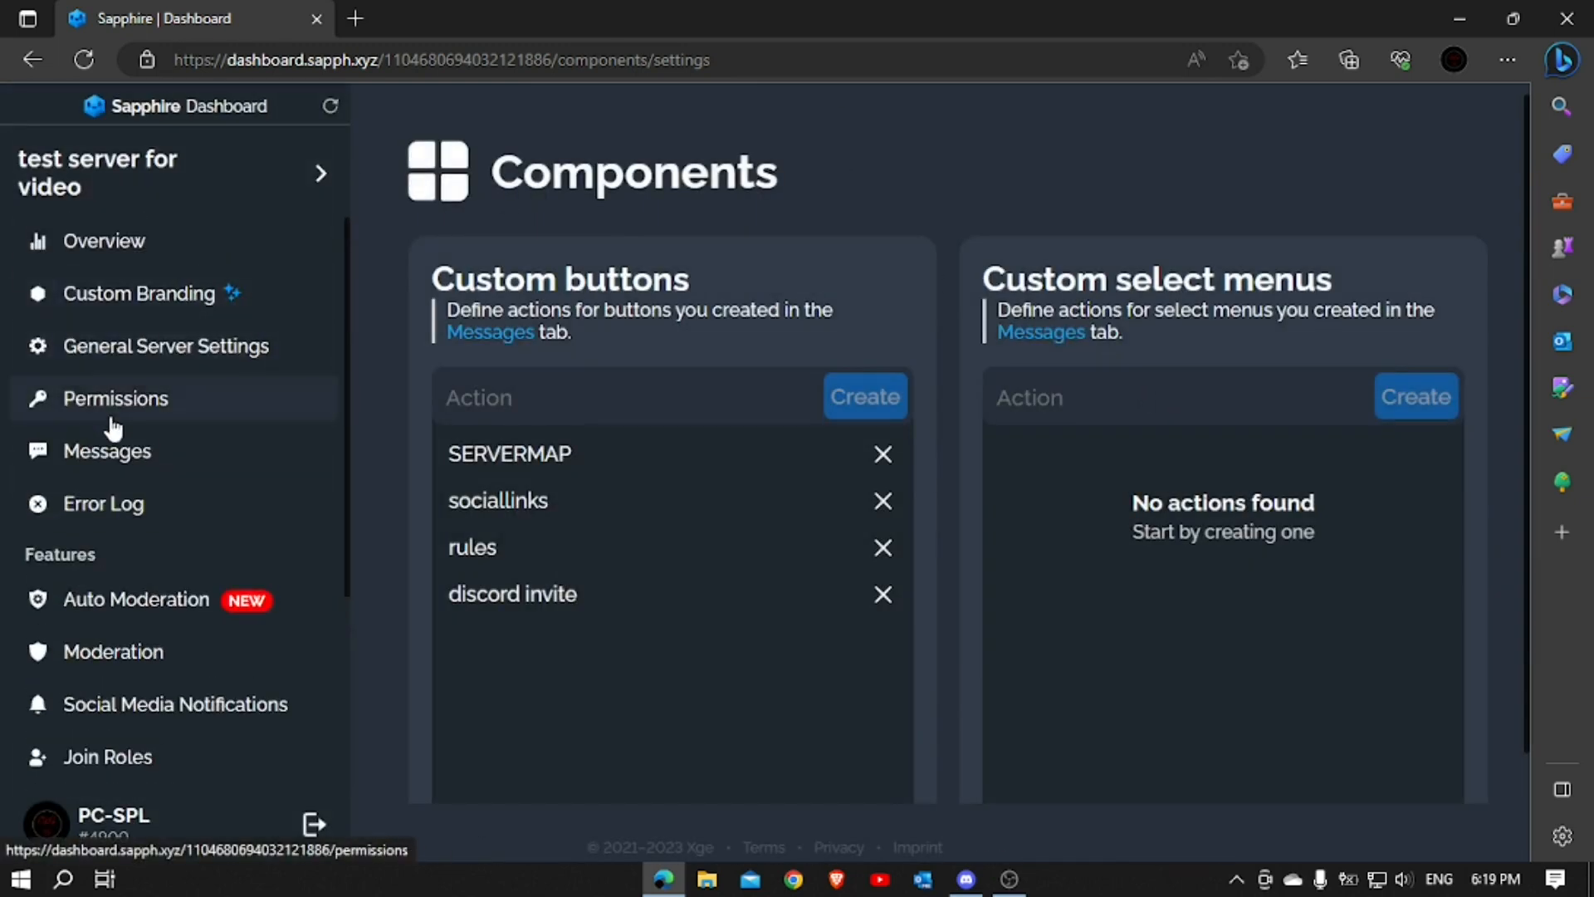
left_click(160, 462)
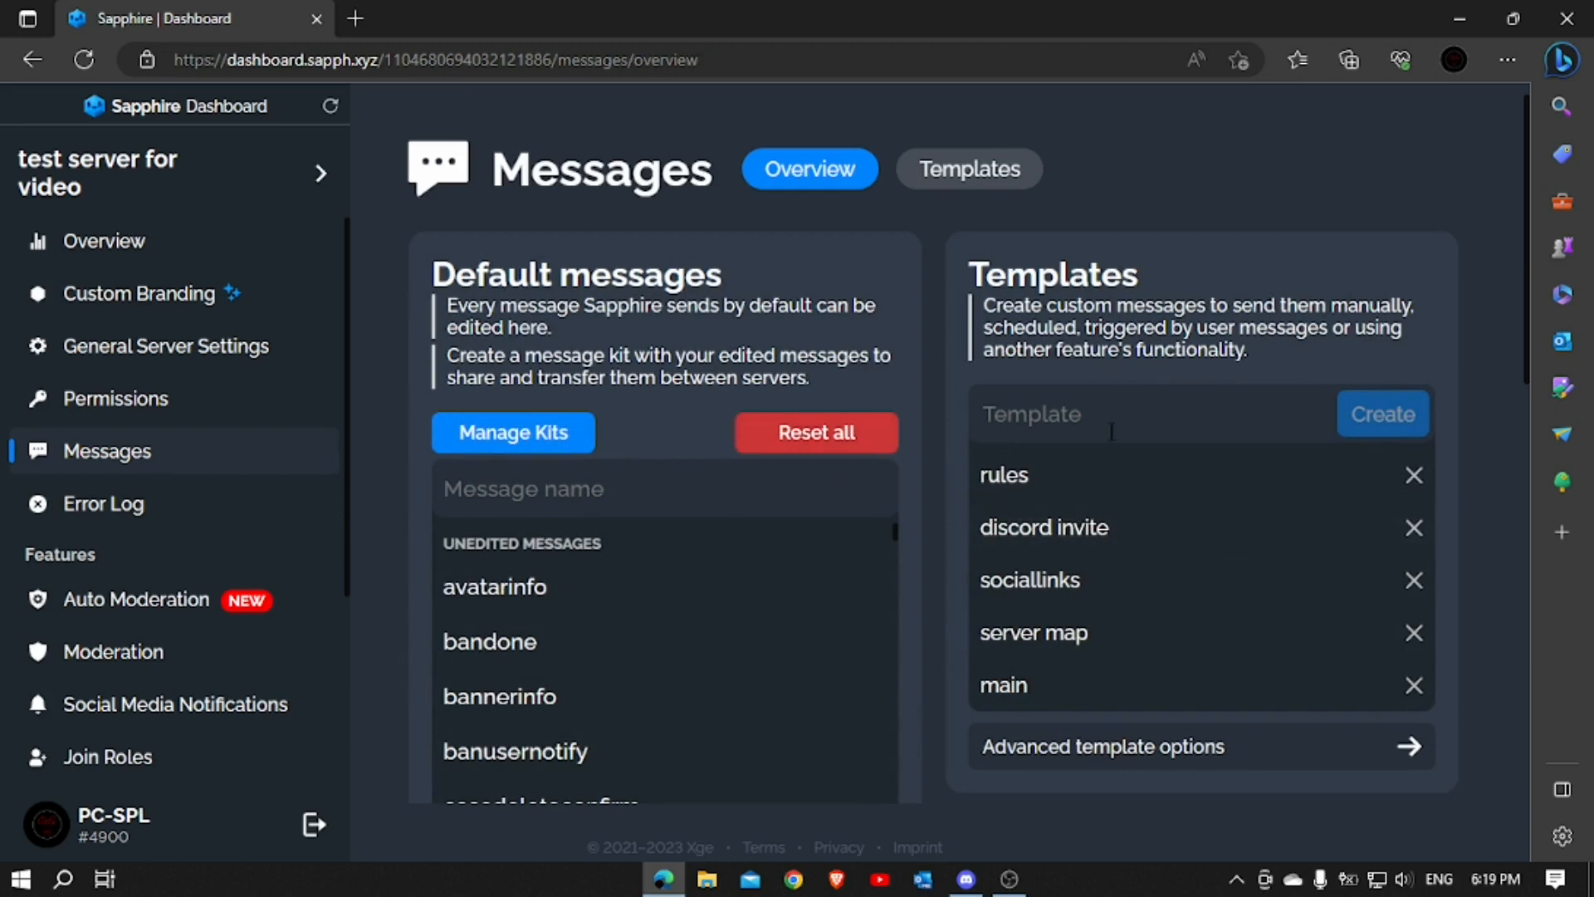
scroll(1090, 660, "down", 1)
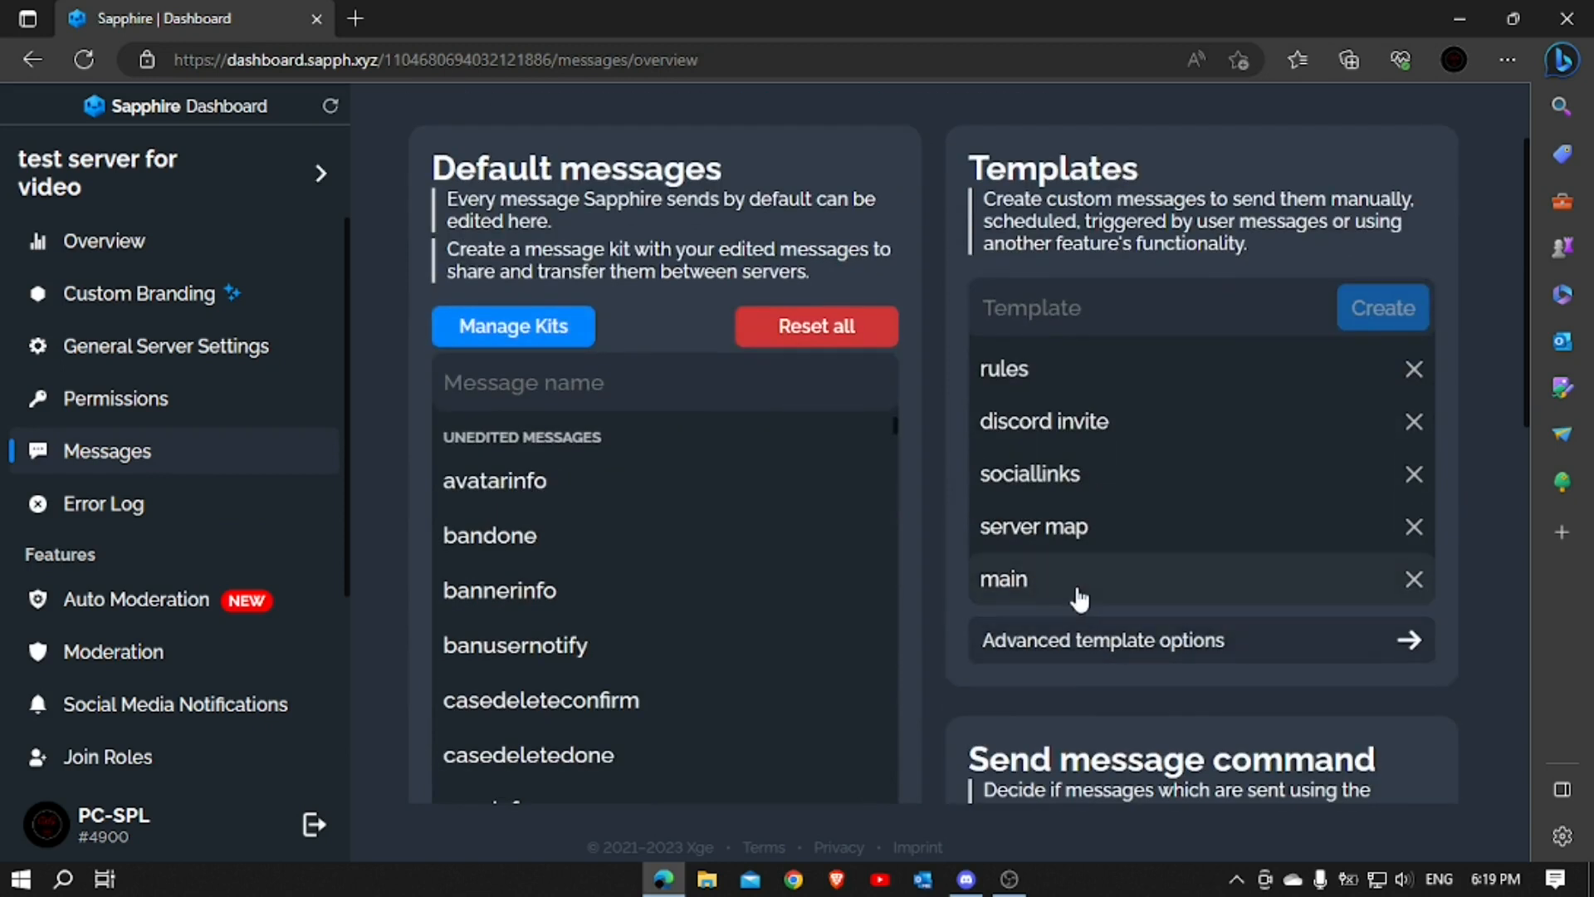
left_click(1079, 594)
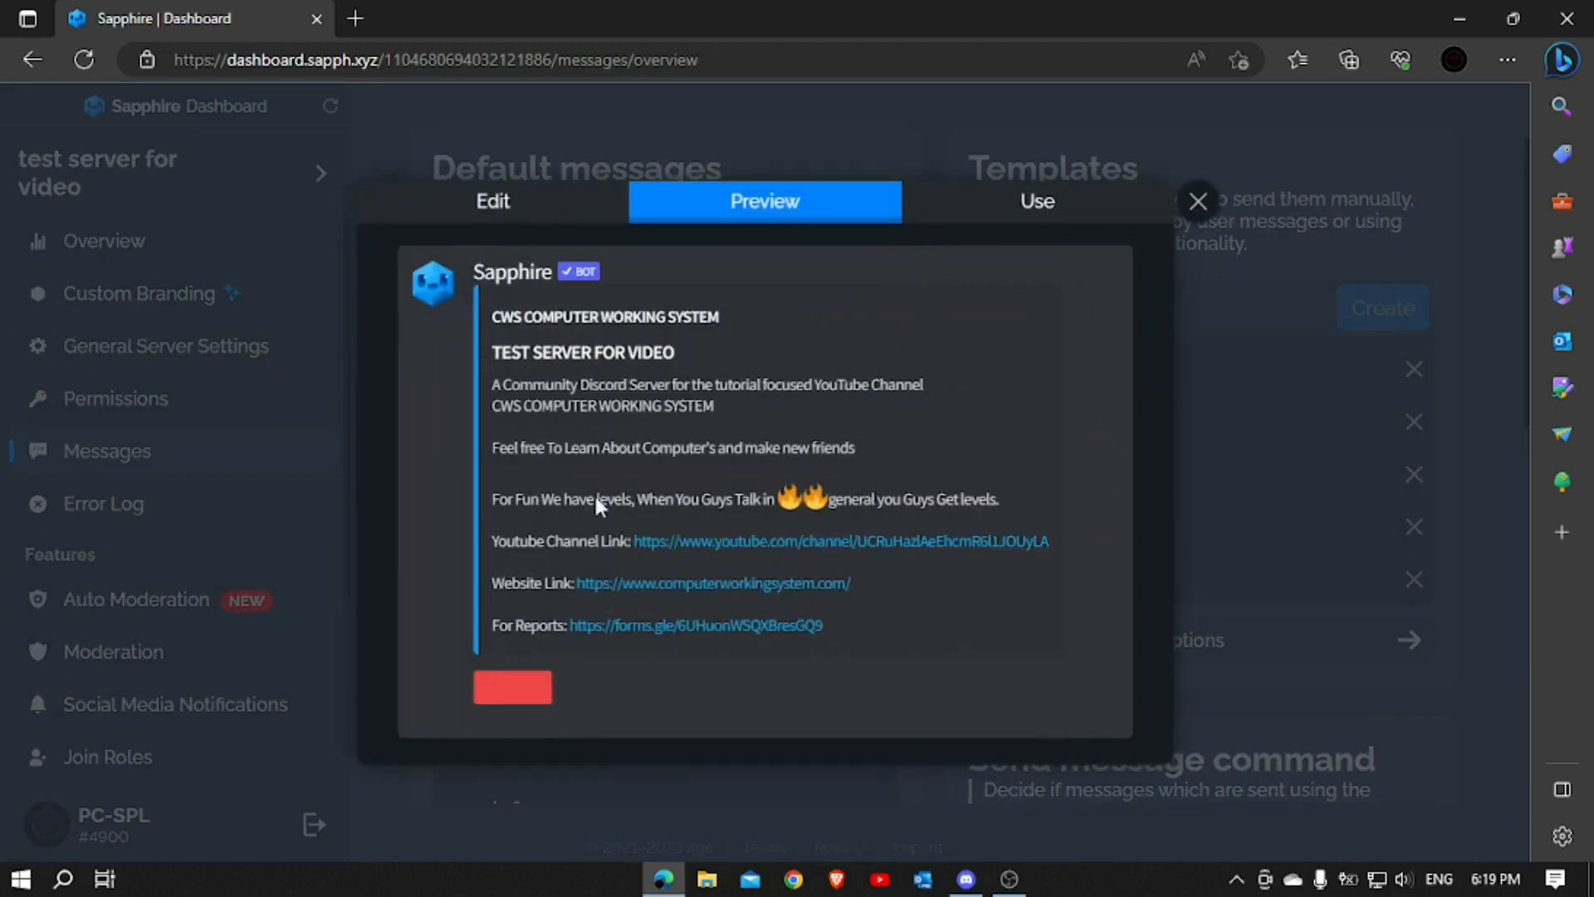
left_click(554, 210)
scroll(674, 558, "down", 5)
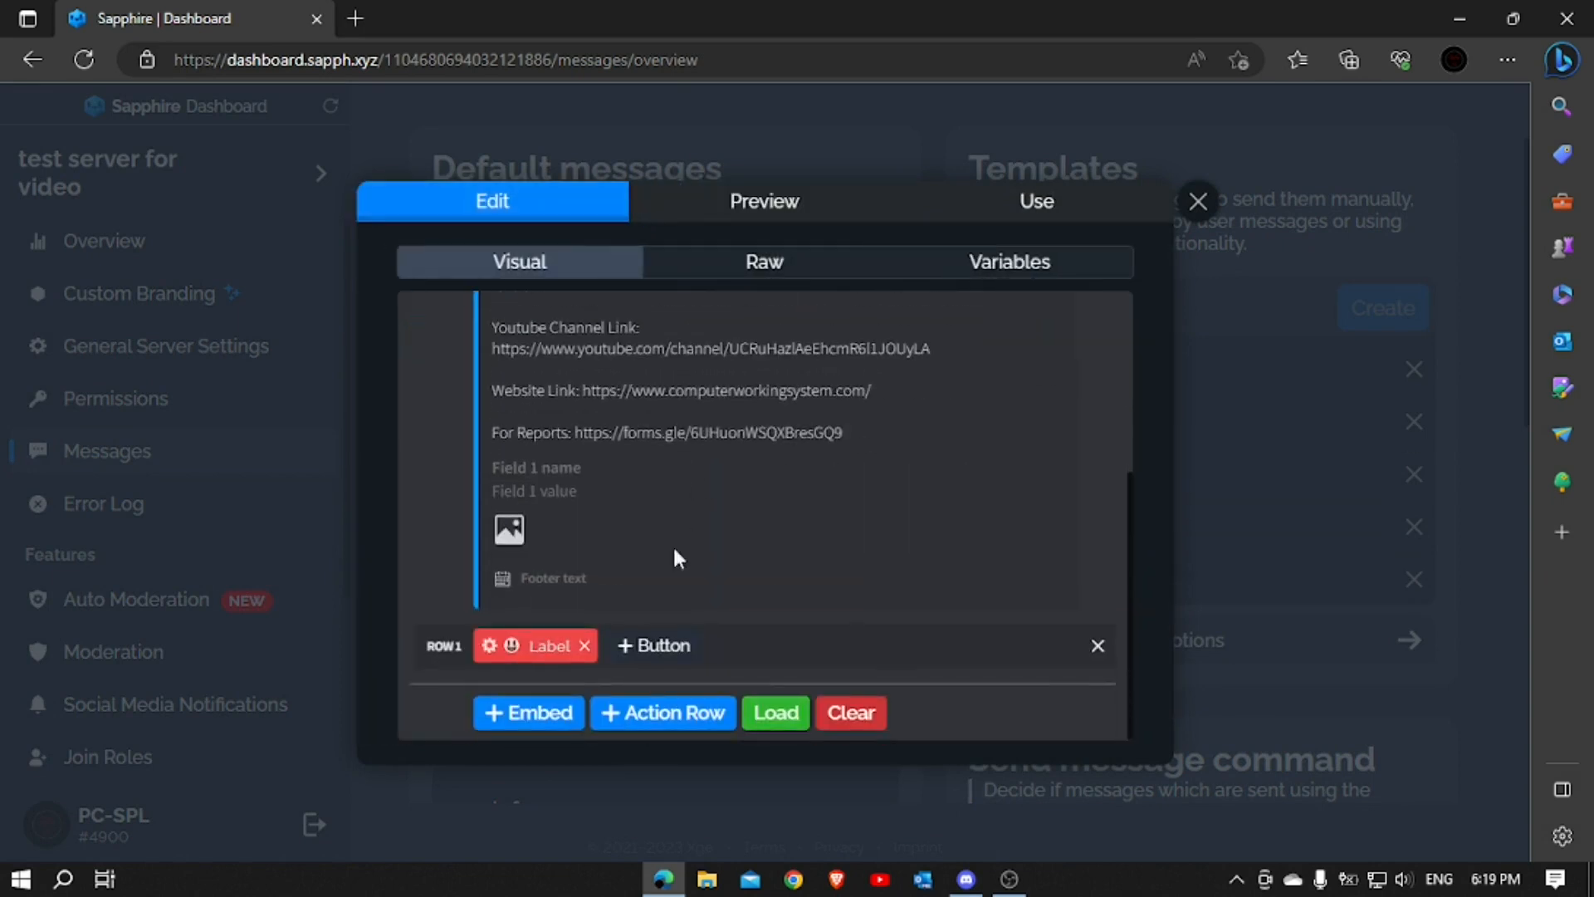
scroll(640, 598, "up", 3)
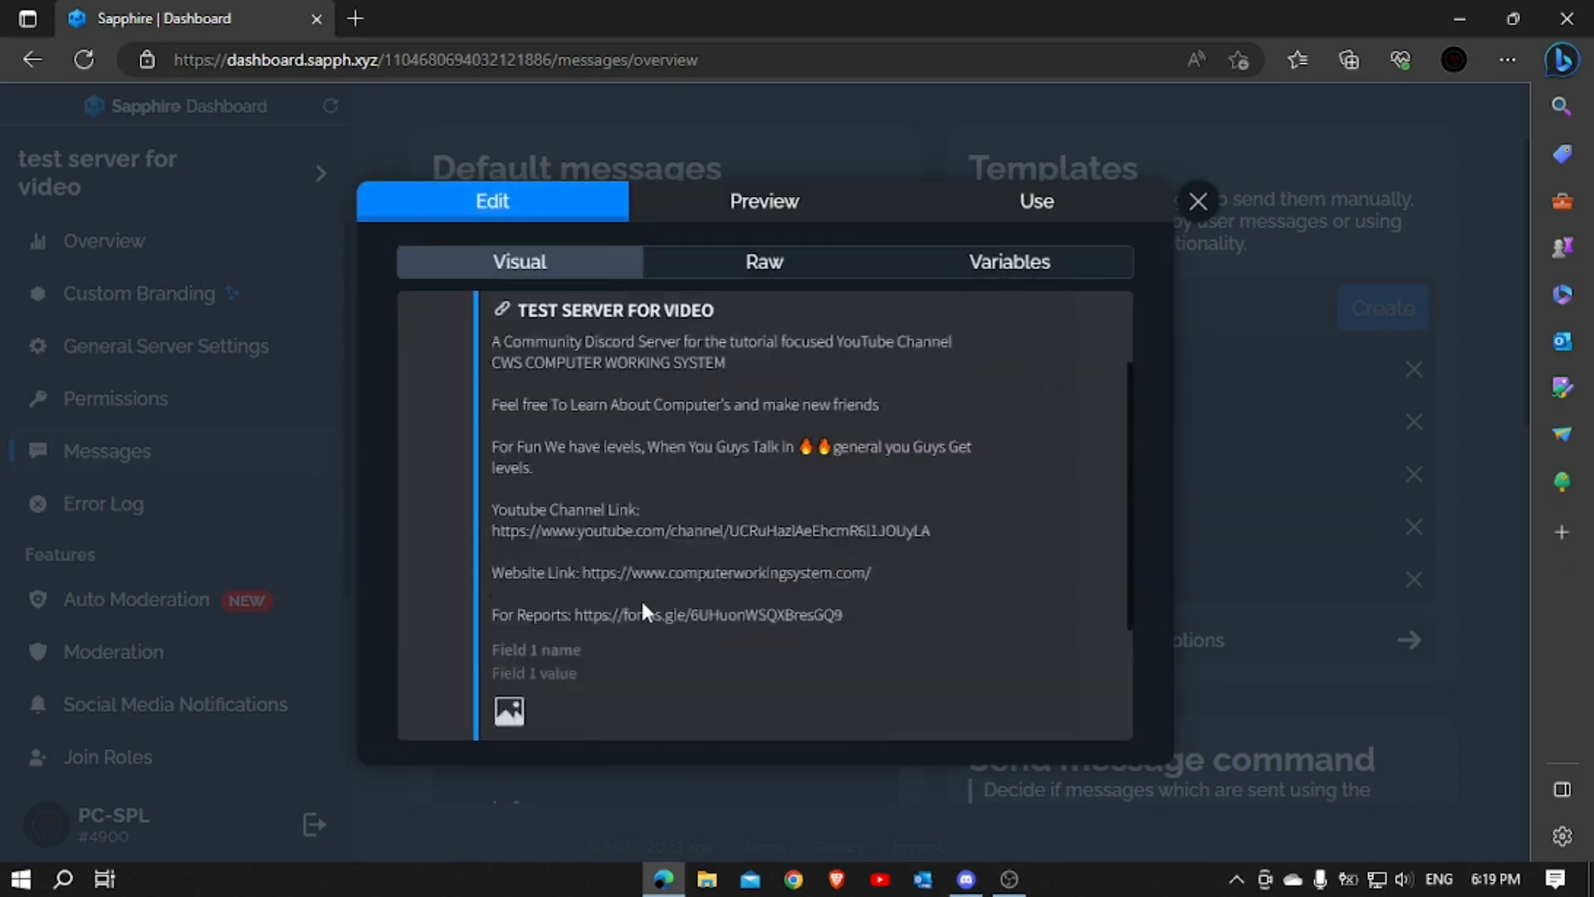
scroll(631, 623, "down", 3)
type("server")
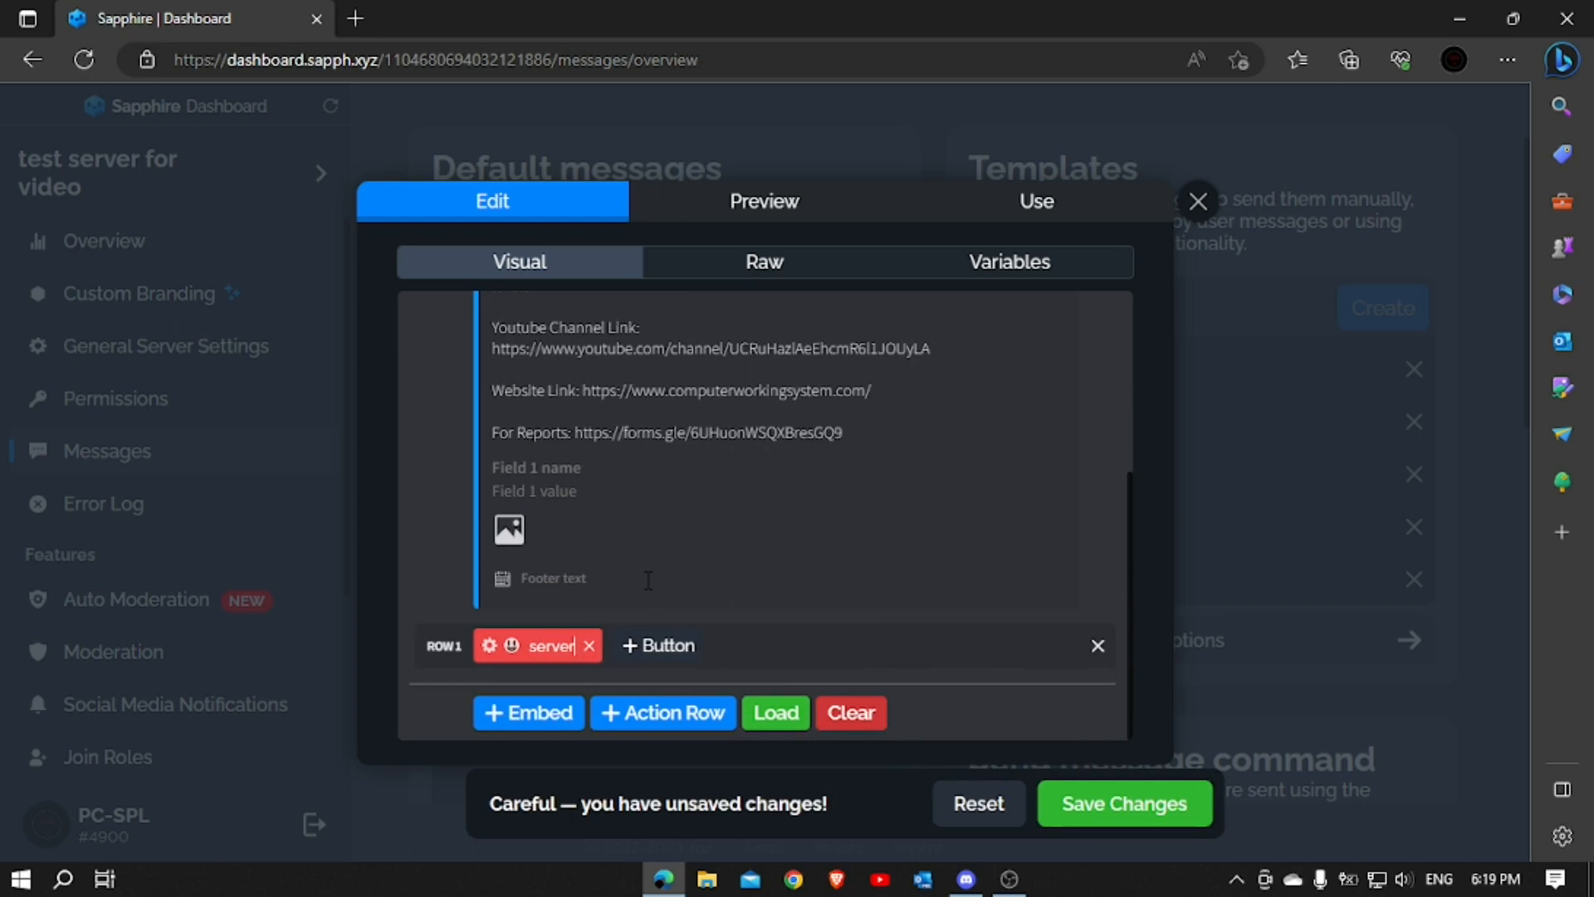
type(" map")
Add a second button to row 1, assign it the sociallinks action and label it "Social Links"
left_click(693, 645)
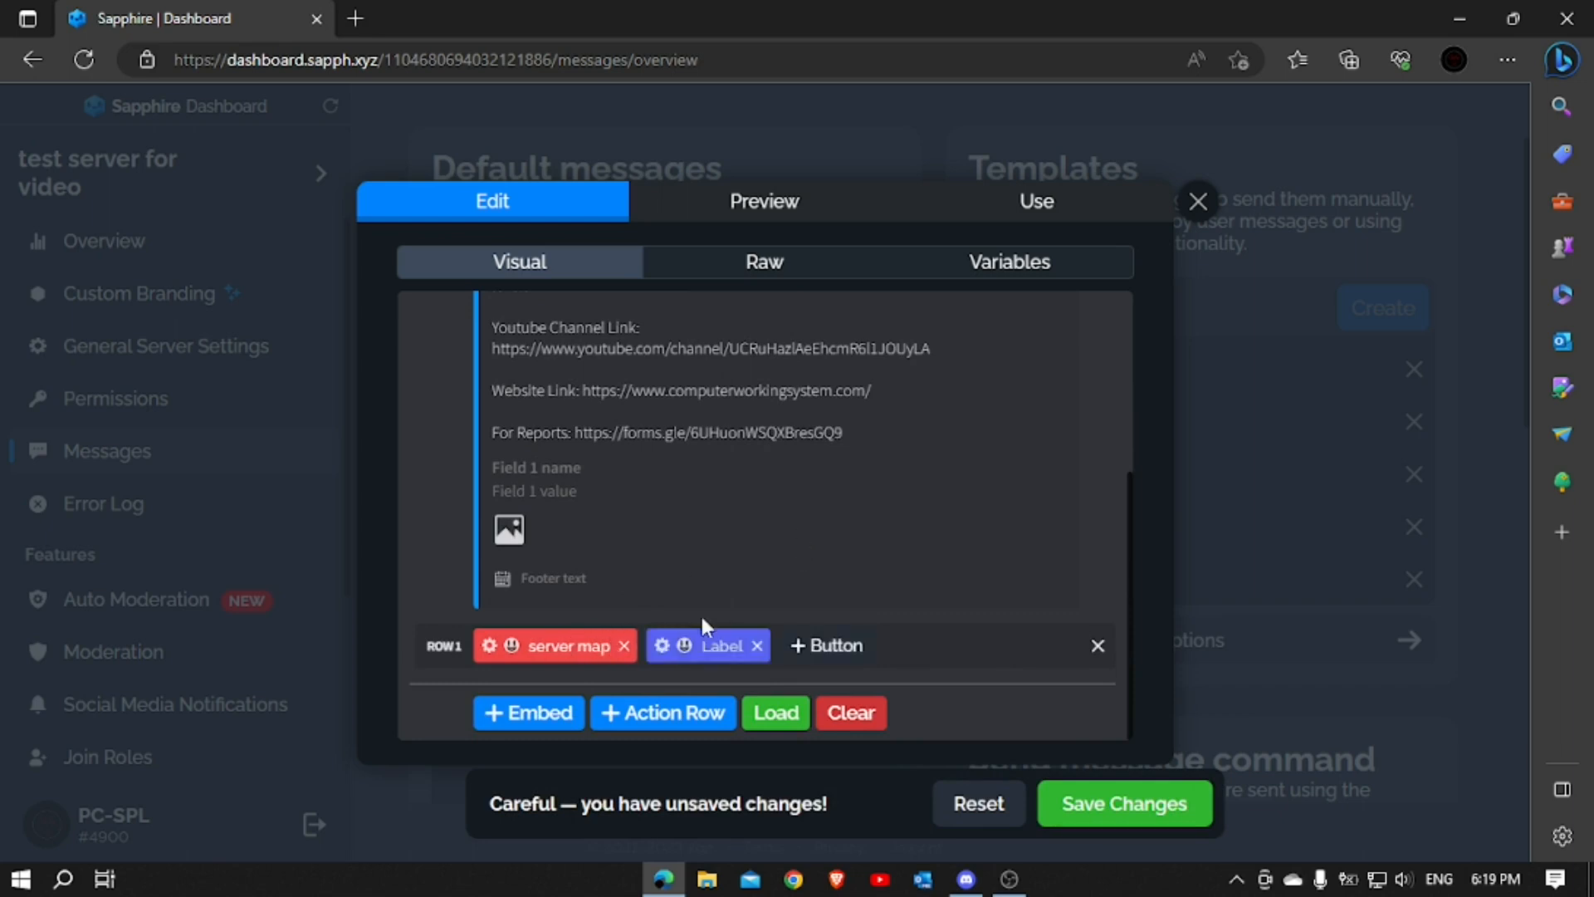
left_click(663, 645)
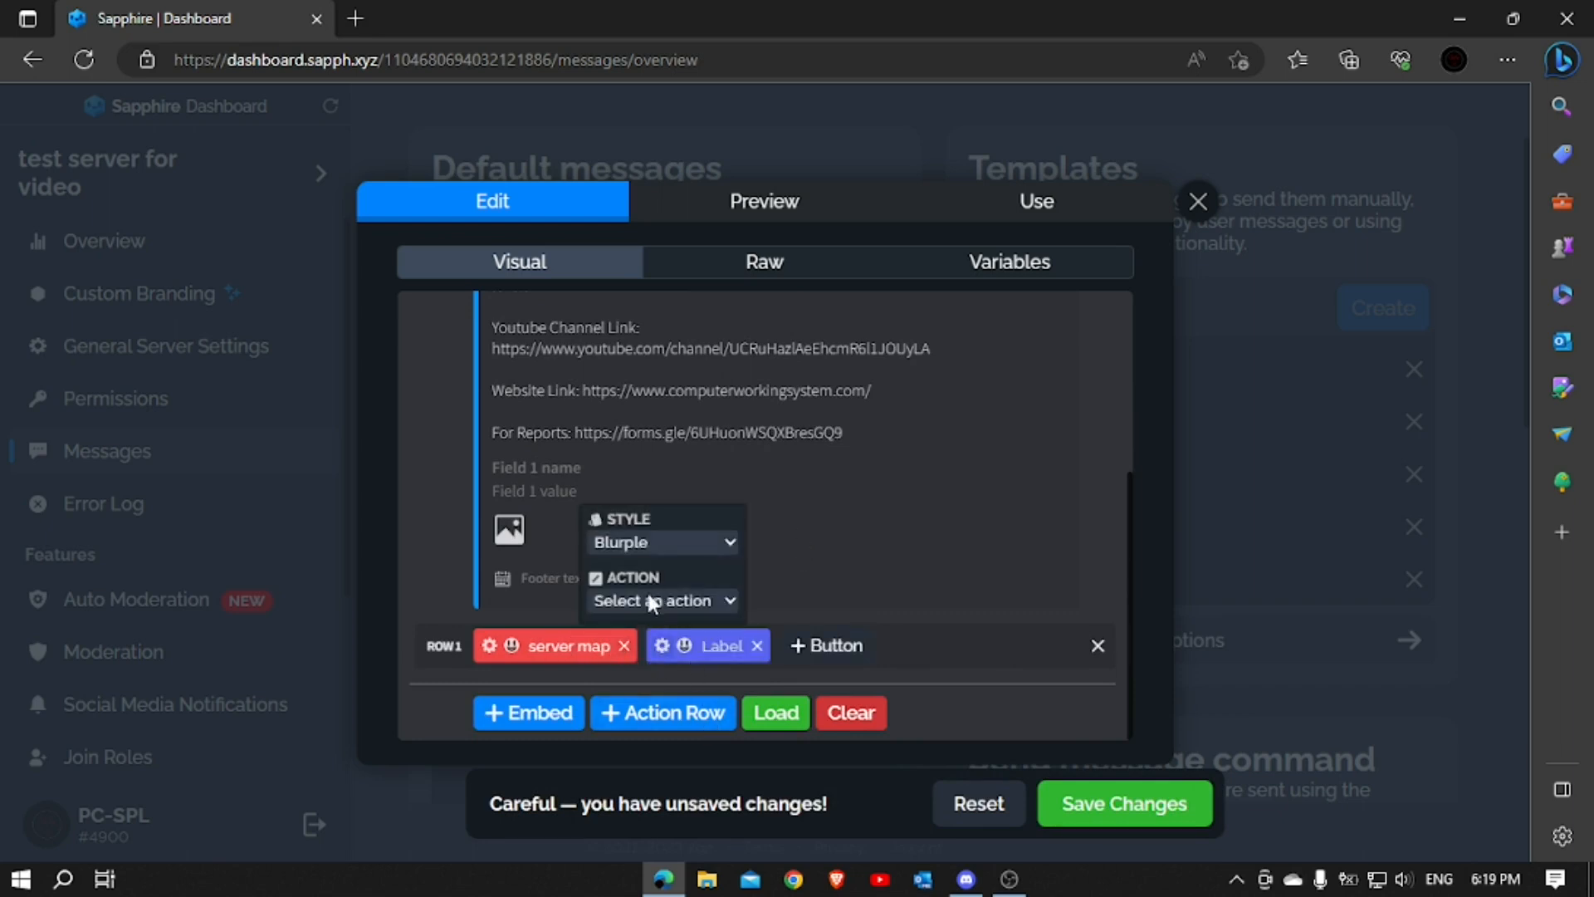
left_click(653, 600)
left_click(697, 662)
double_click(707, 645)
type("Social")
key("BackSpace")
key("BackSpace")
key("BackSpace")
key("BackSpace")
type("cial Links")
Add a third button to row 1 with Green style and the discord invite action, labelled "discord invite"
left_click(859, 647)
left_click(839, 650)
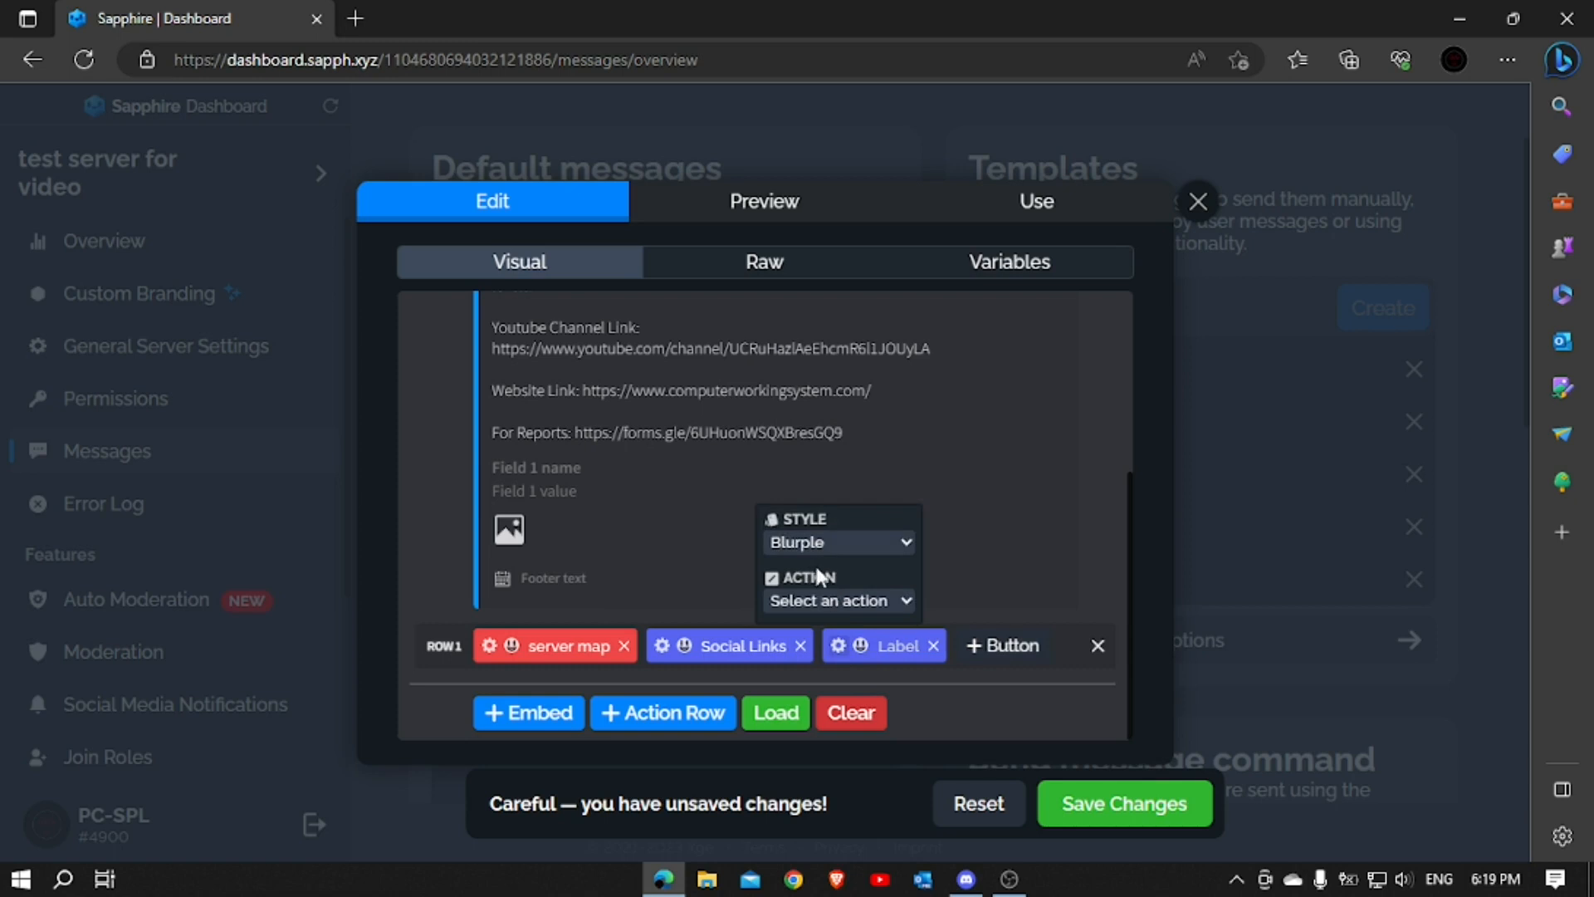
left_click(834, 542)
left_click(818, 648)
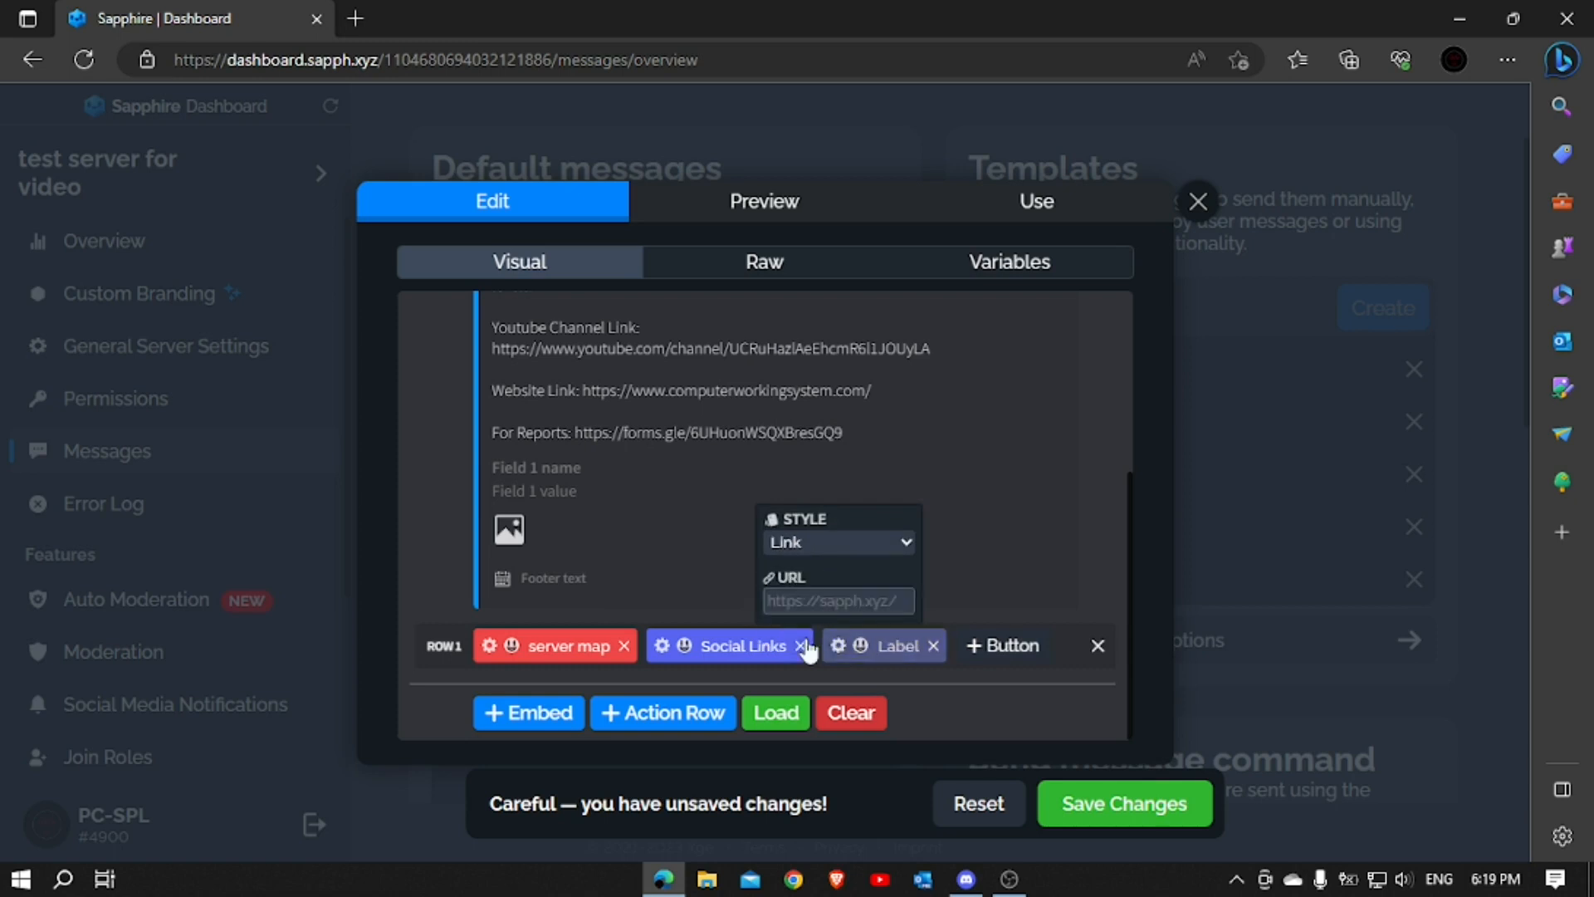
left_click(840, 544)
left_click(820, 590)
left_click(828, 601)
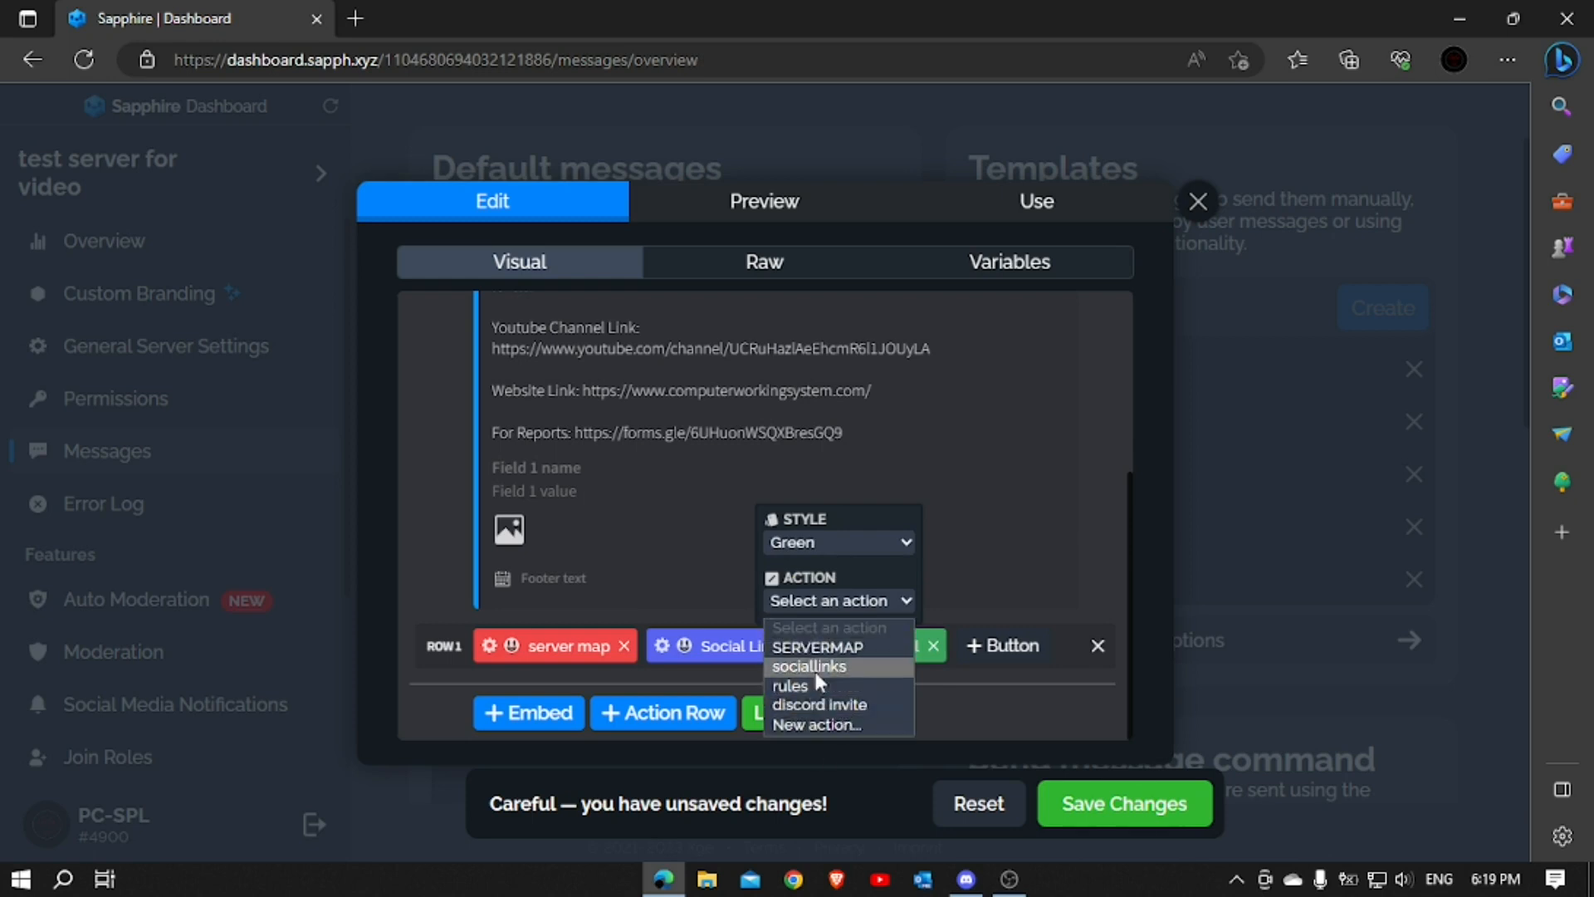
left_click(822, 704)
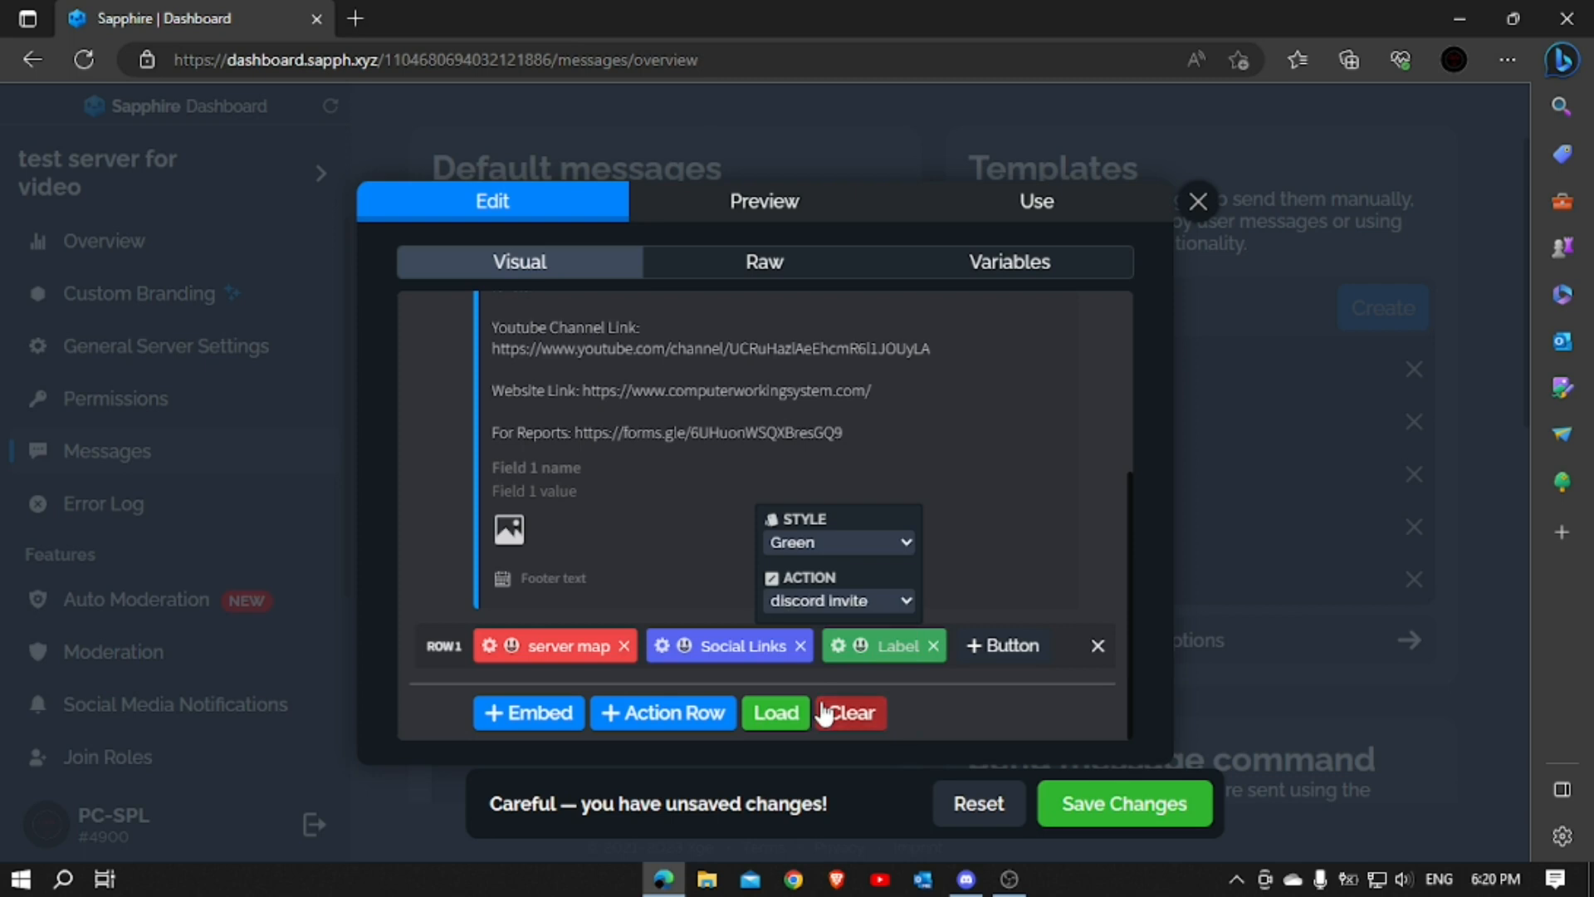
left_click(884, 646)
type("discord invite")
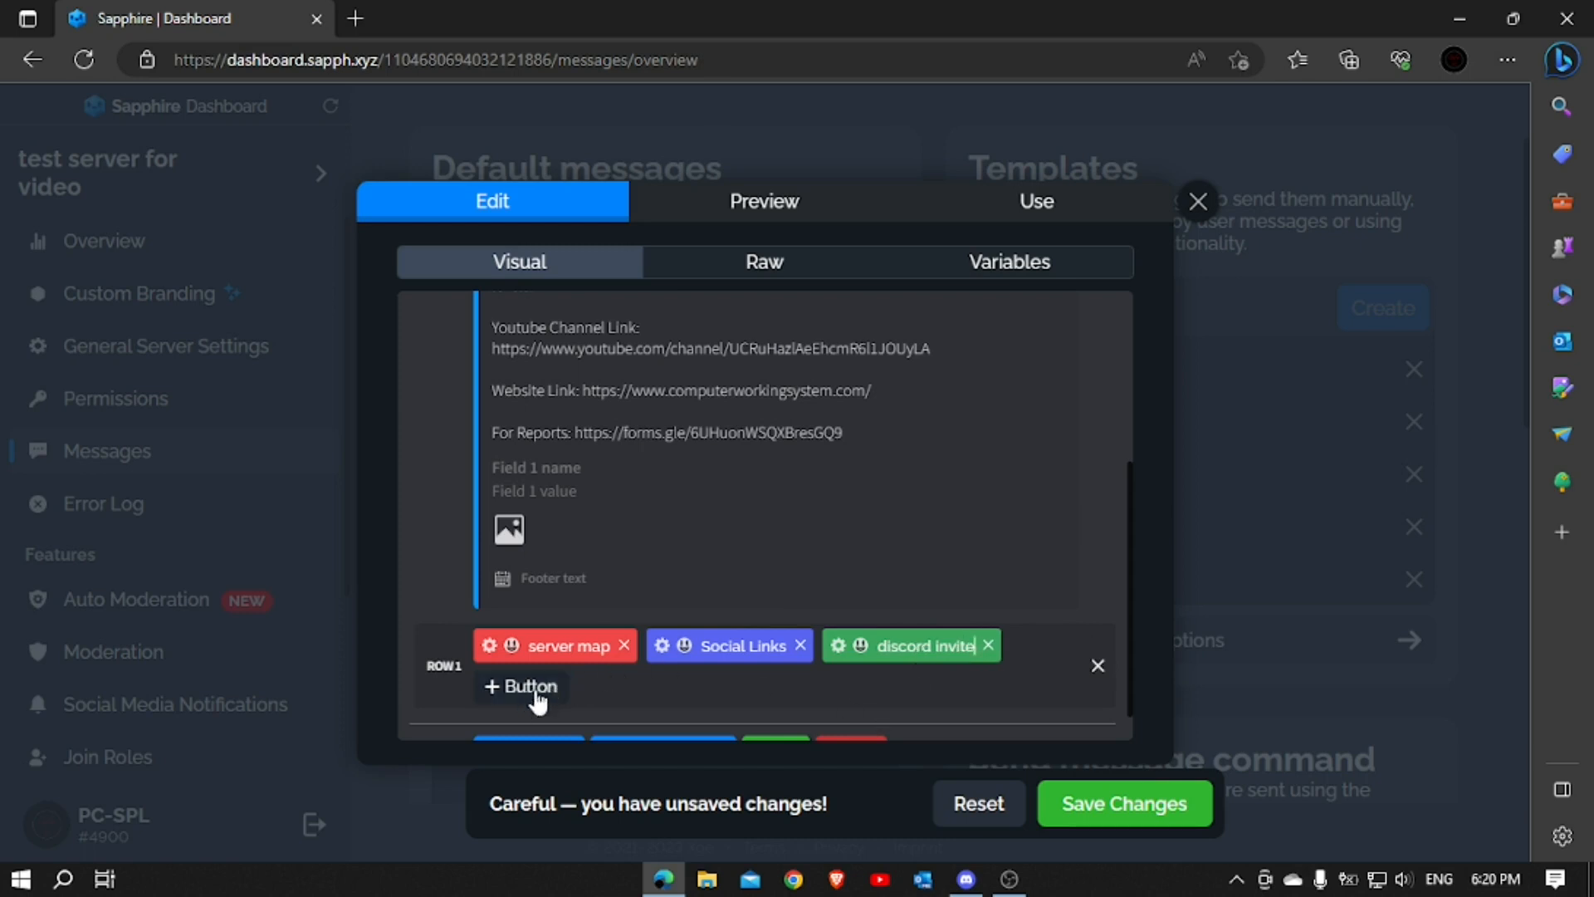
Add a second action row containing a button with the rules action, labelled "Rules"
scroll(538, 702, "down", 1)
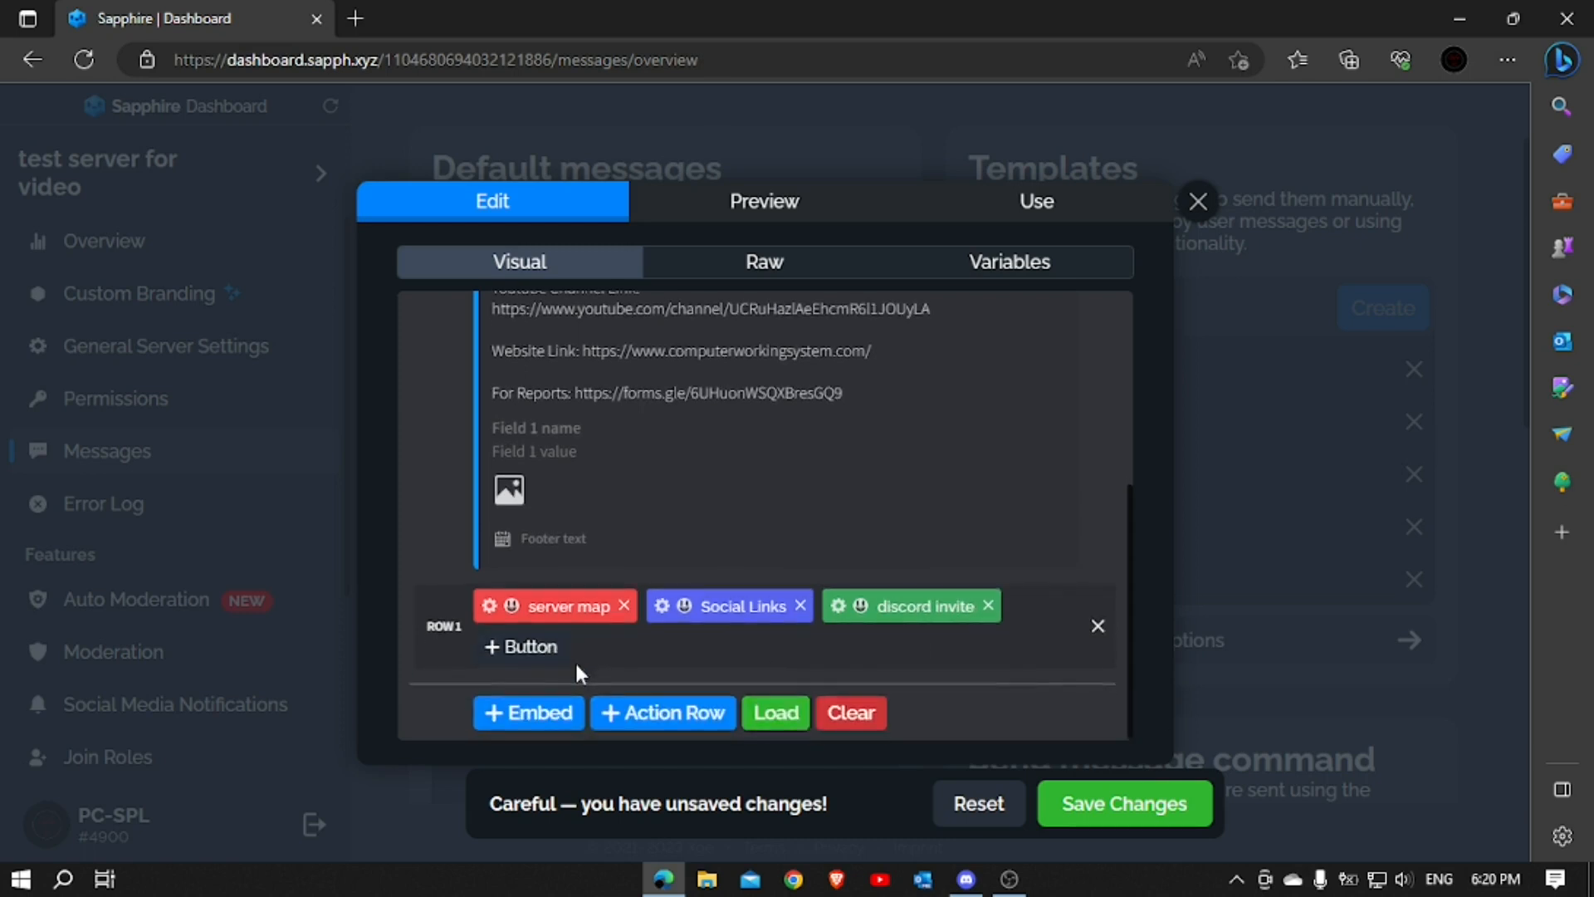
left_click(636, 727)
left_click(519, 645)
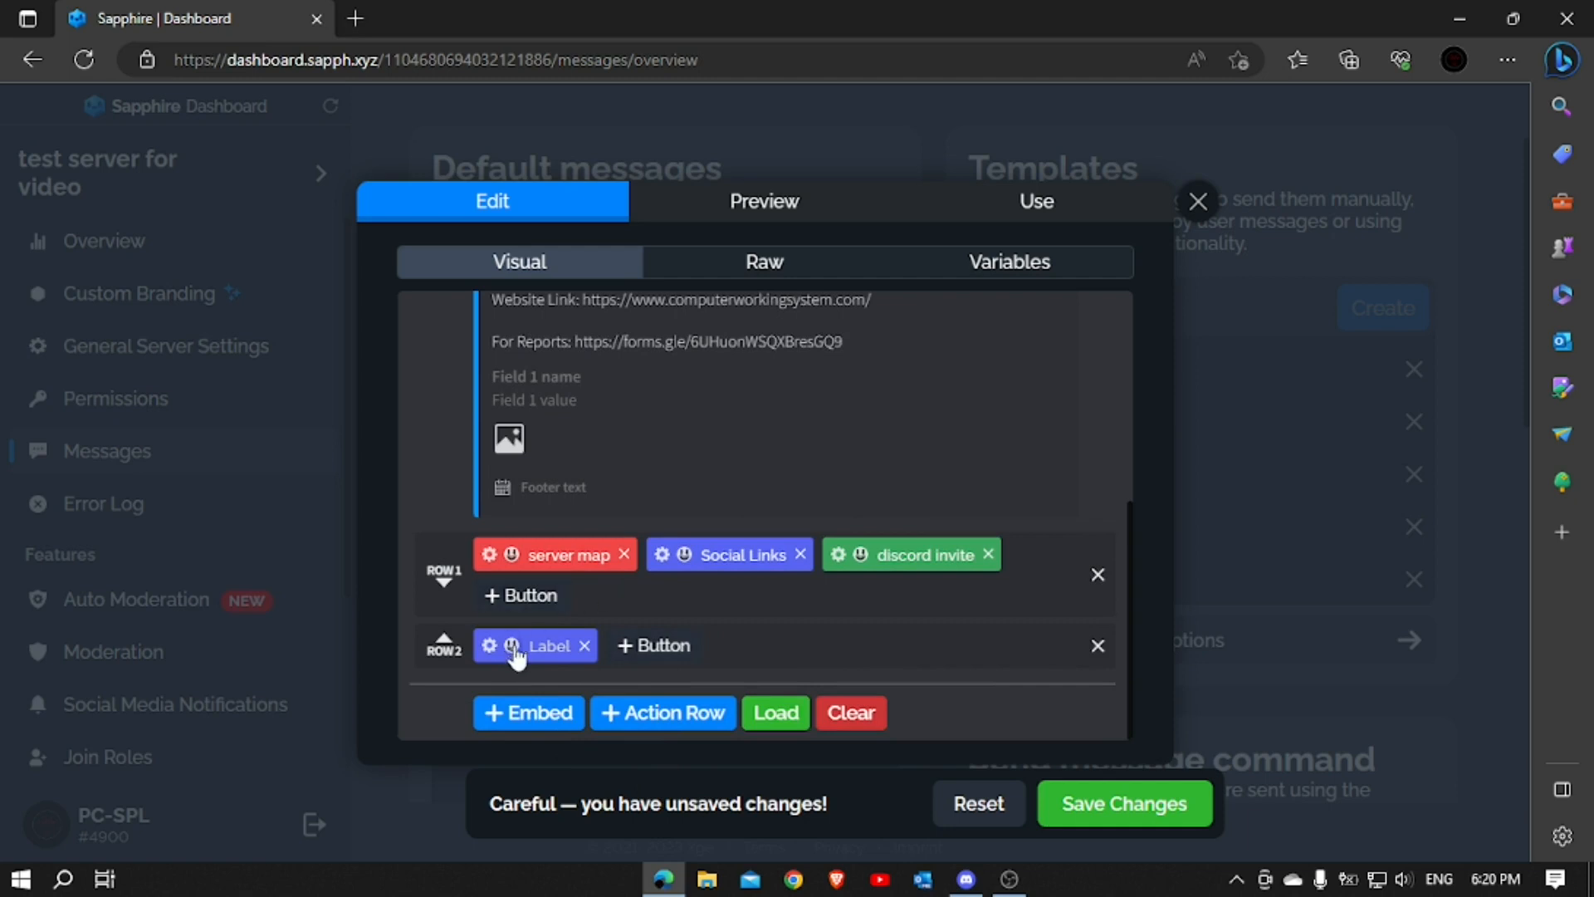
left_click(489, 645)
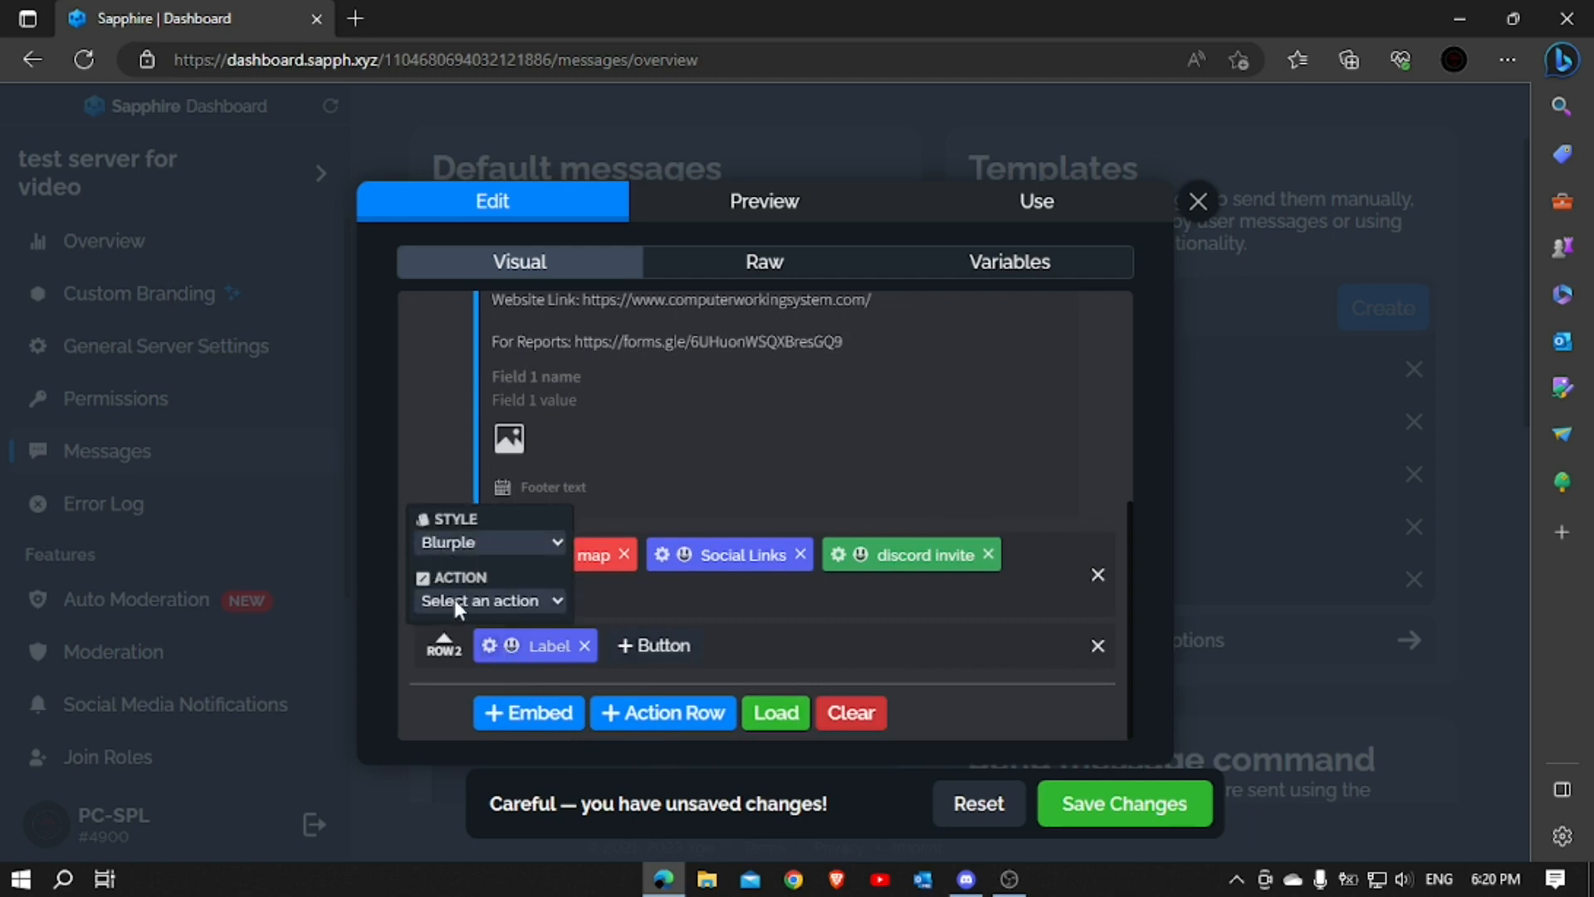
left_click(455, 599)
left_click(503, 676)
key("BackSpace")
key("BackSpace")
key("BackSpace")
key("BackSpace")
key("BackSpace")
type("Rules")
Set the Rules button's style to Gray and save the template changes
left_click(494, 639)
left_click(495, 541)
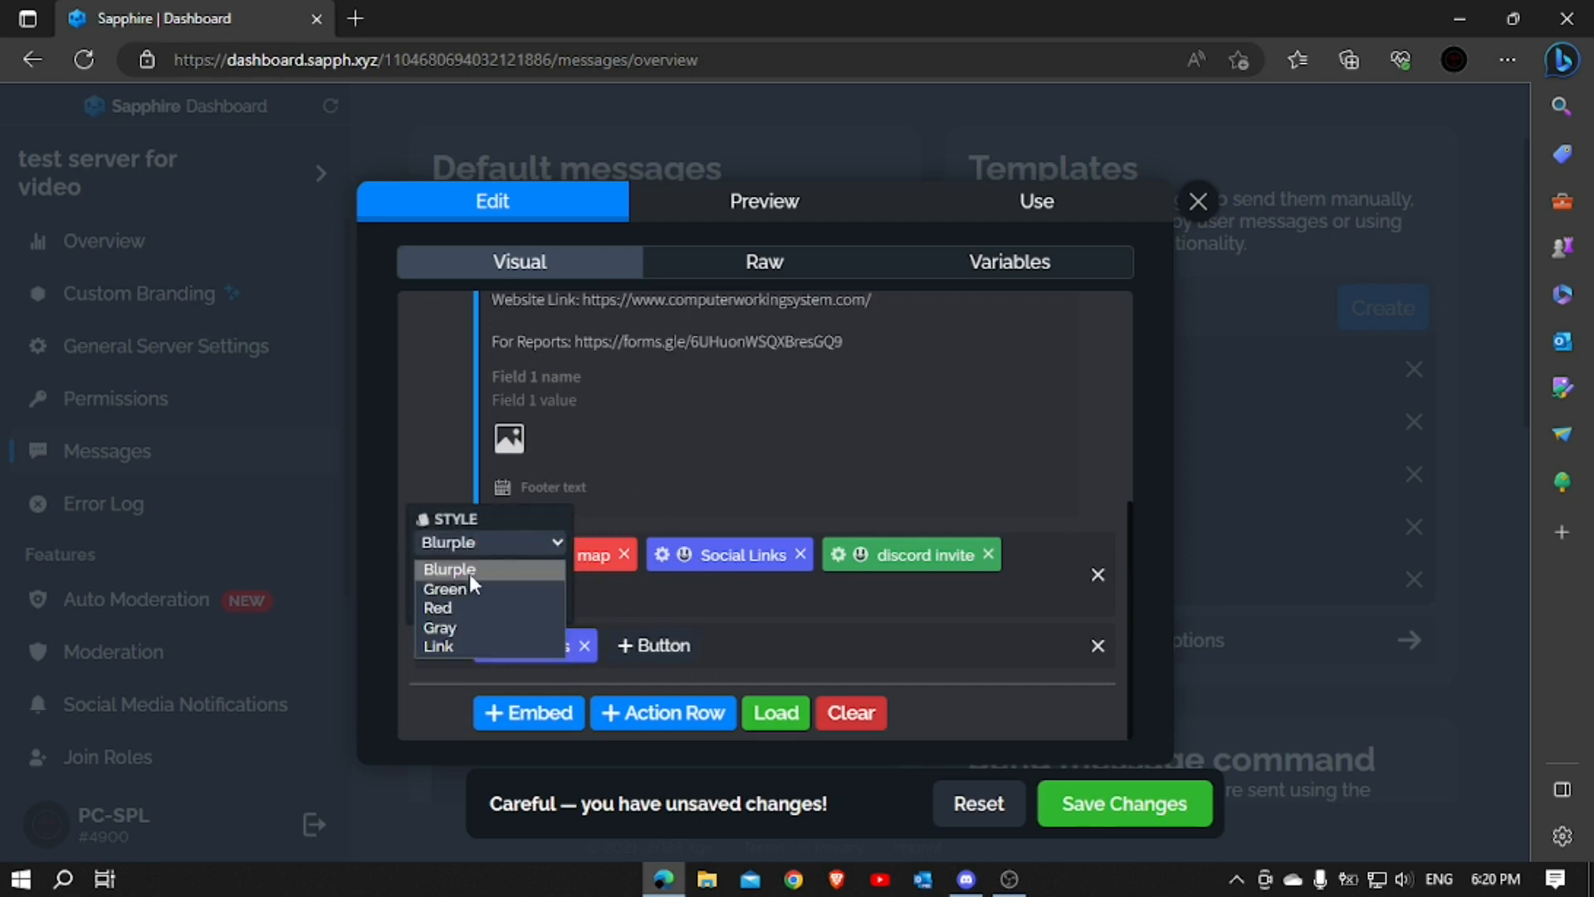
left_click(465, 627)
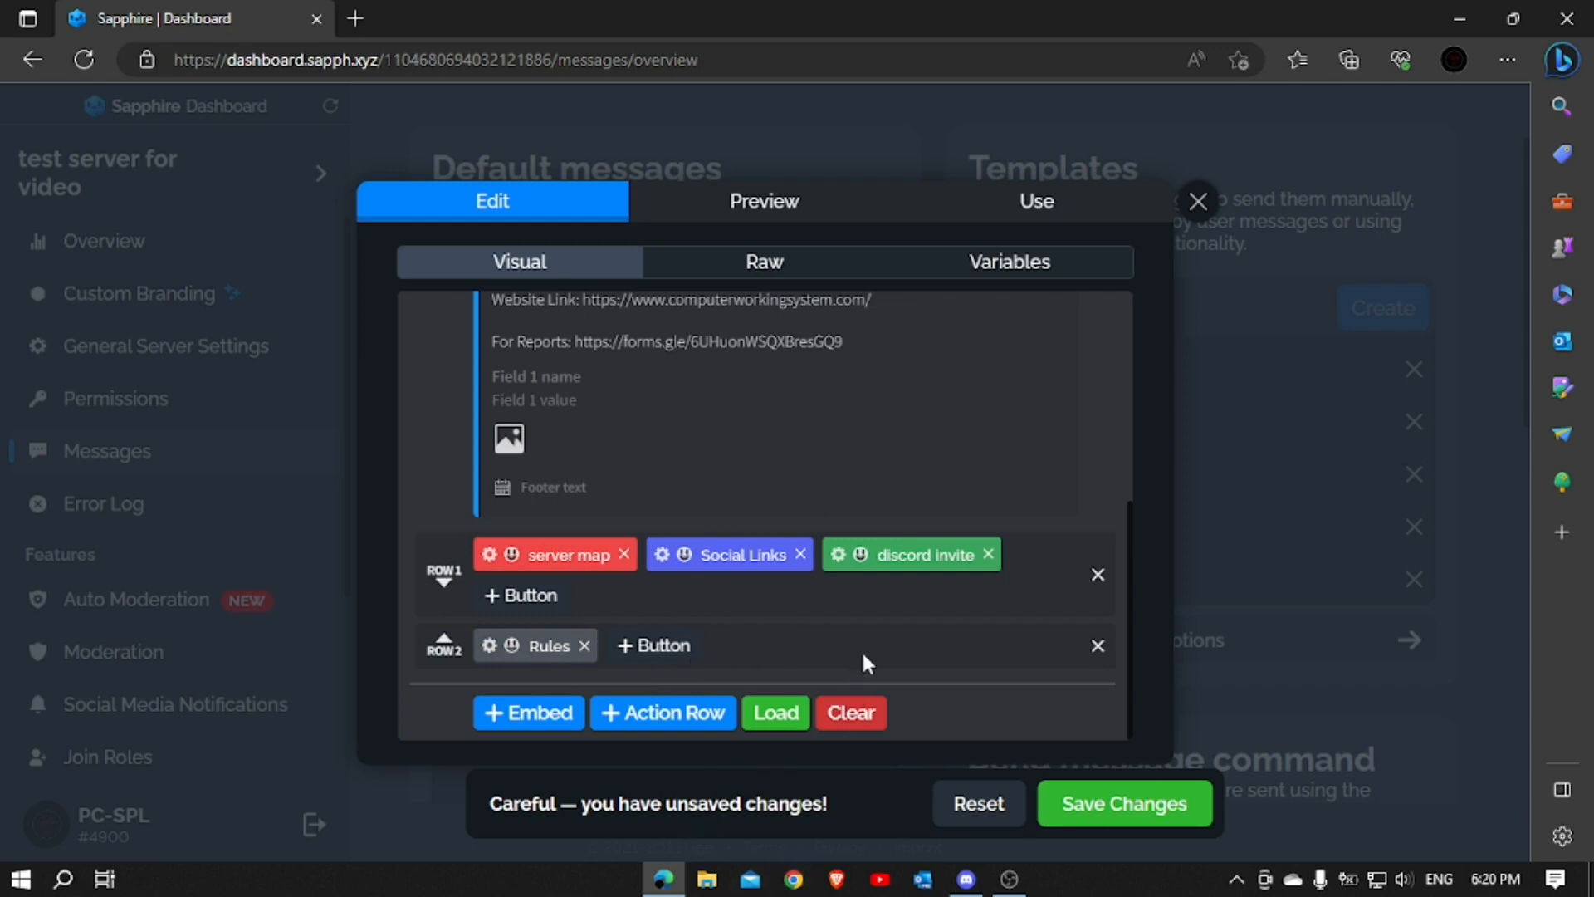
left_click(1109, 804)
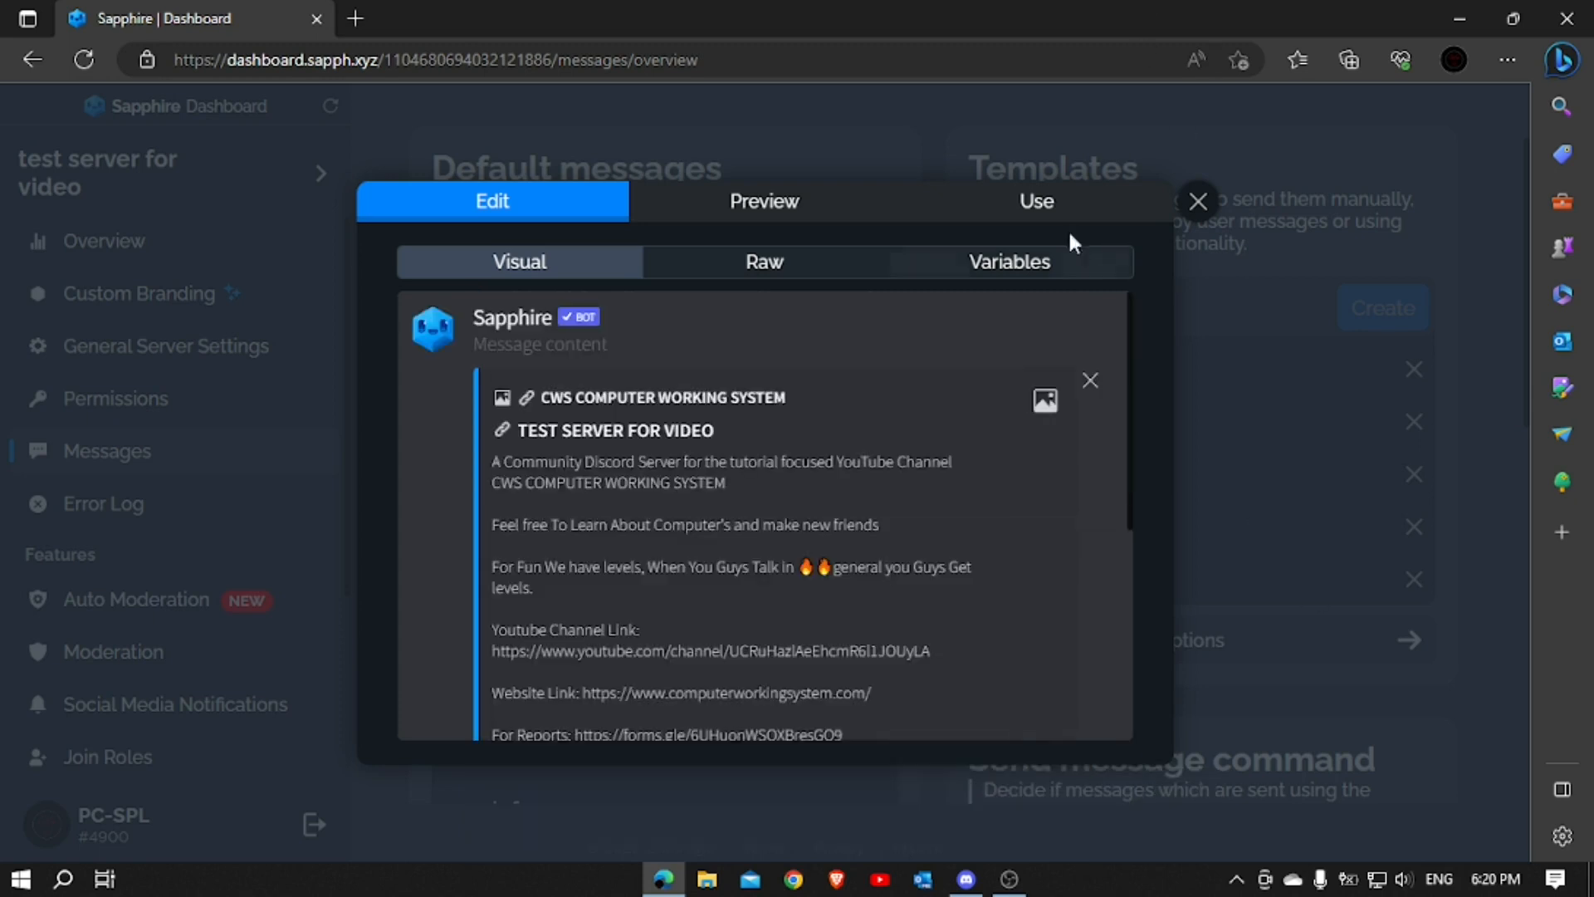
Send the main template to the #read-me channel and open that channel in Discord
left_click(1030, 200)
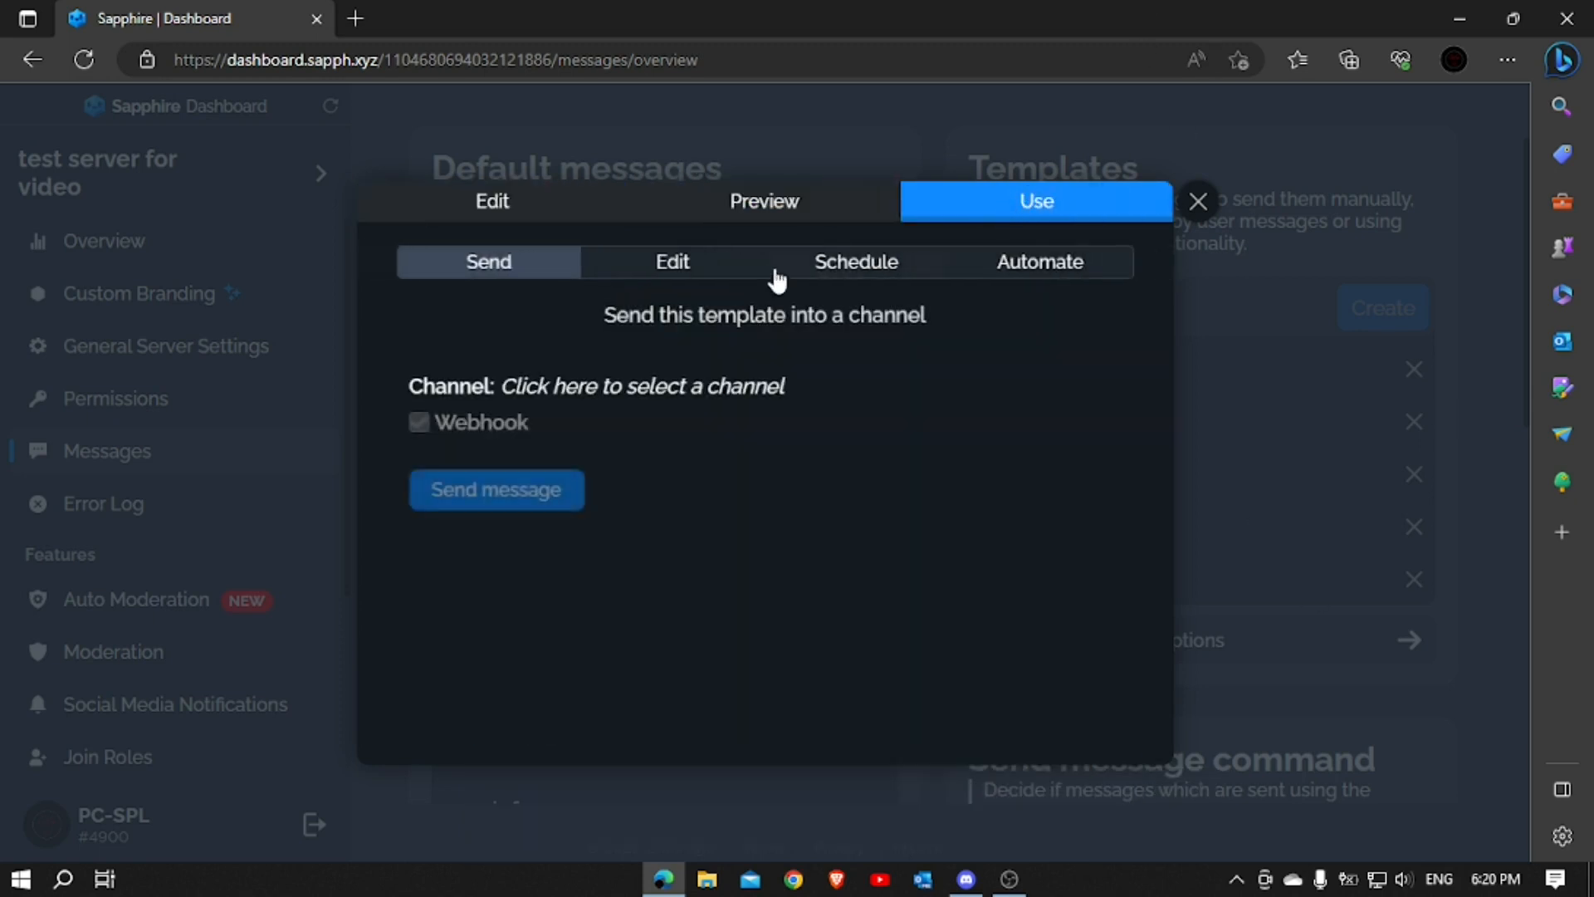
left_click(700, 387)
scroll(569, 520, "down", 4)
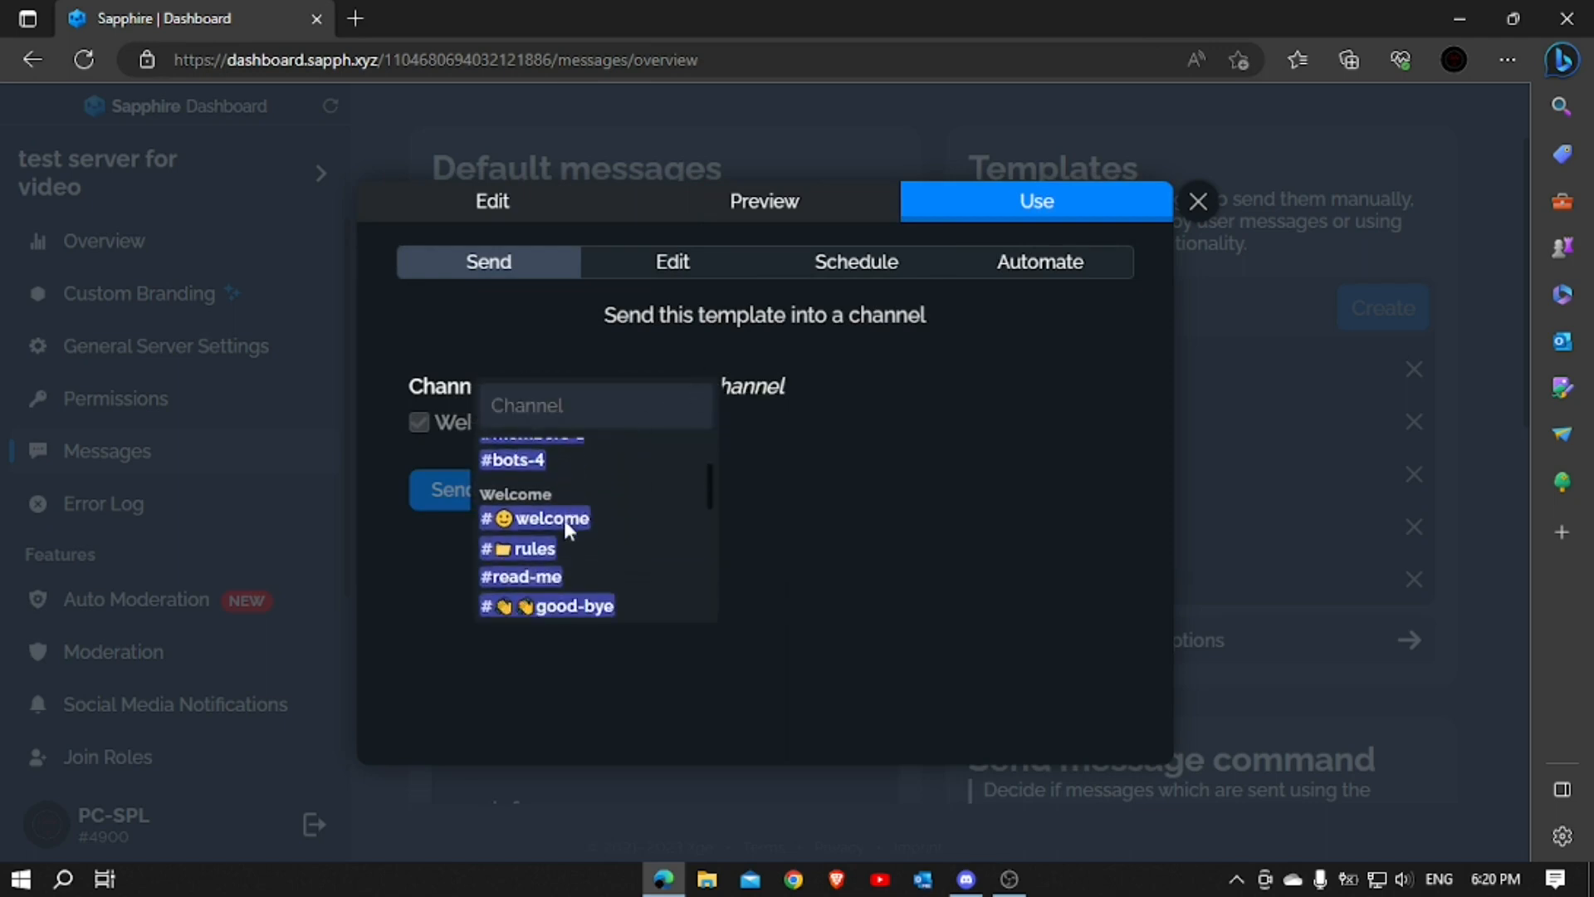
left_click(532, 569)
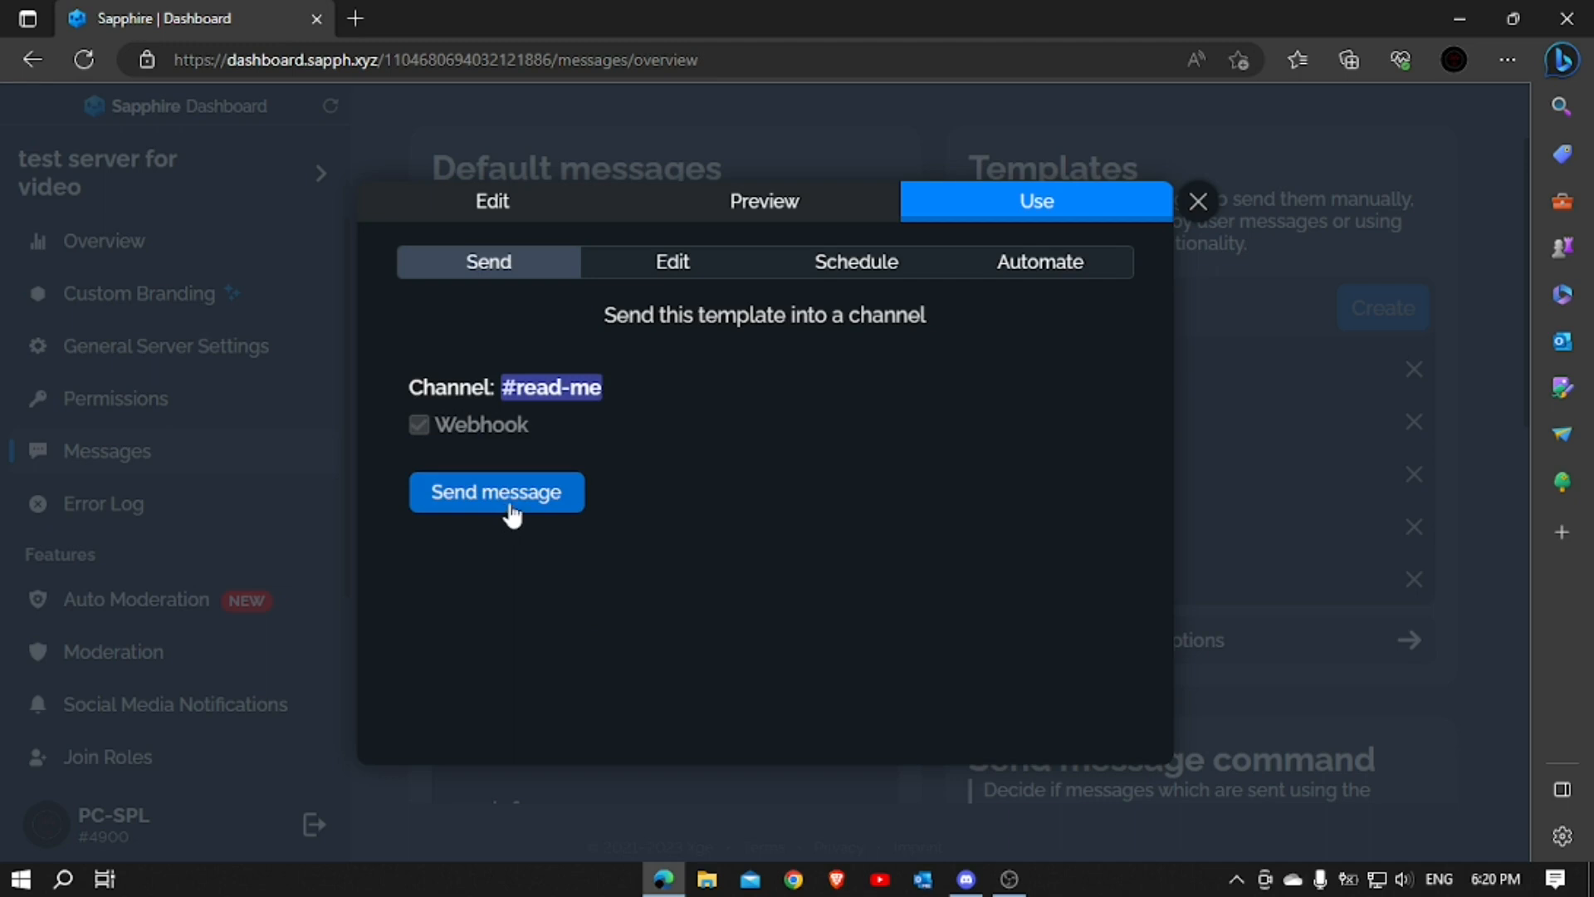
left_click(525, 504)
left_click(966, 879)
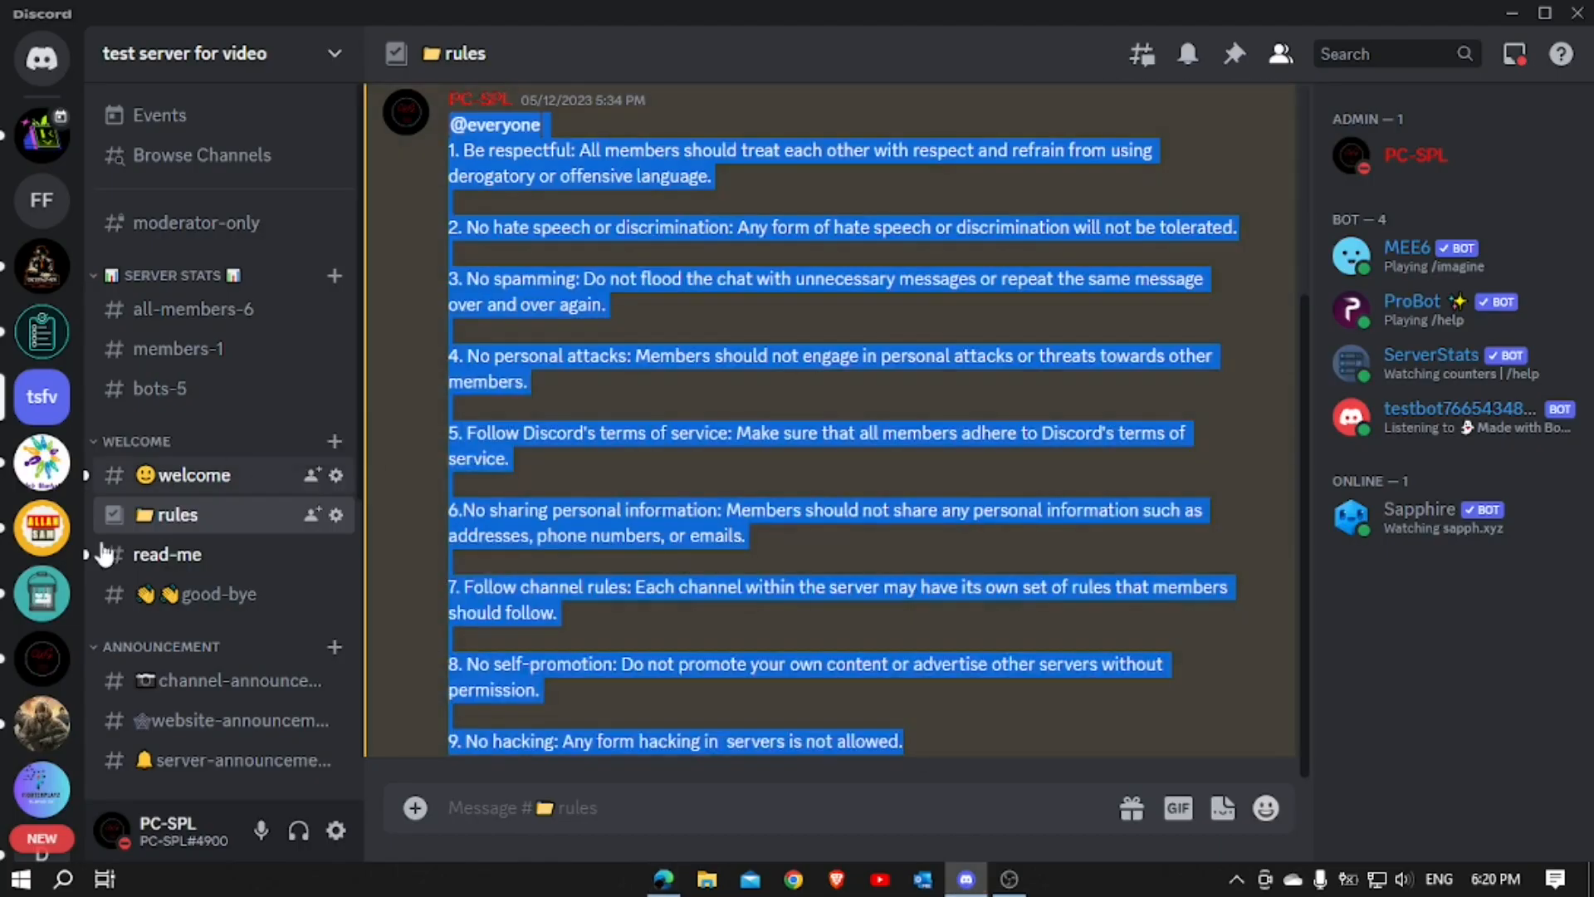
left_click(204, 554)
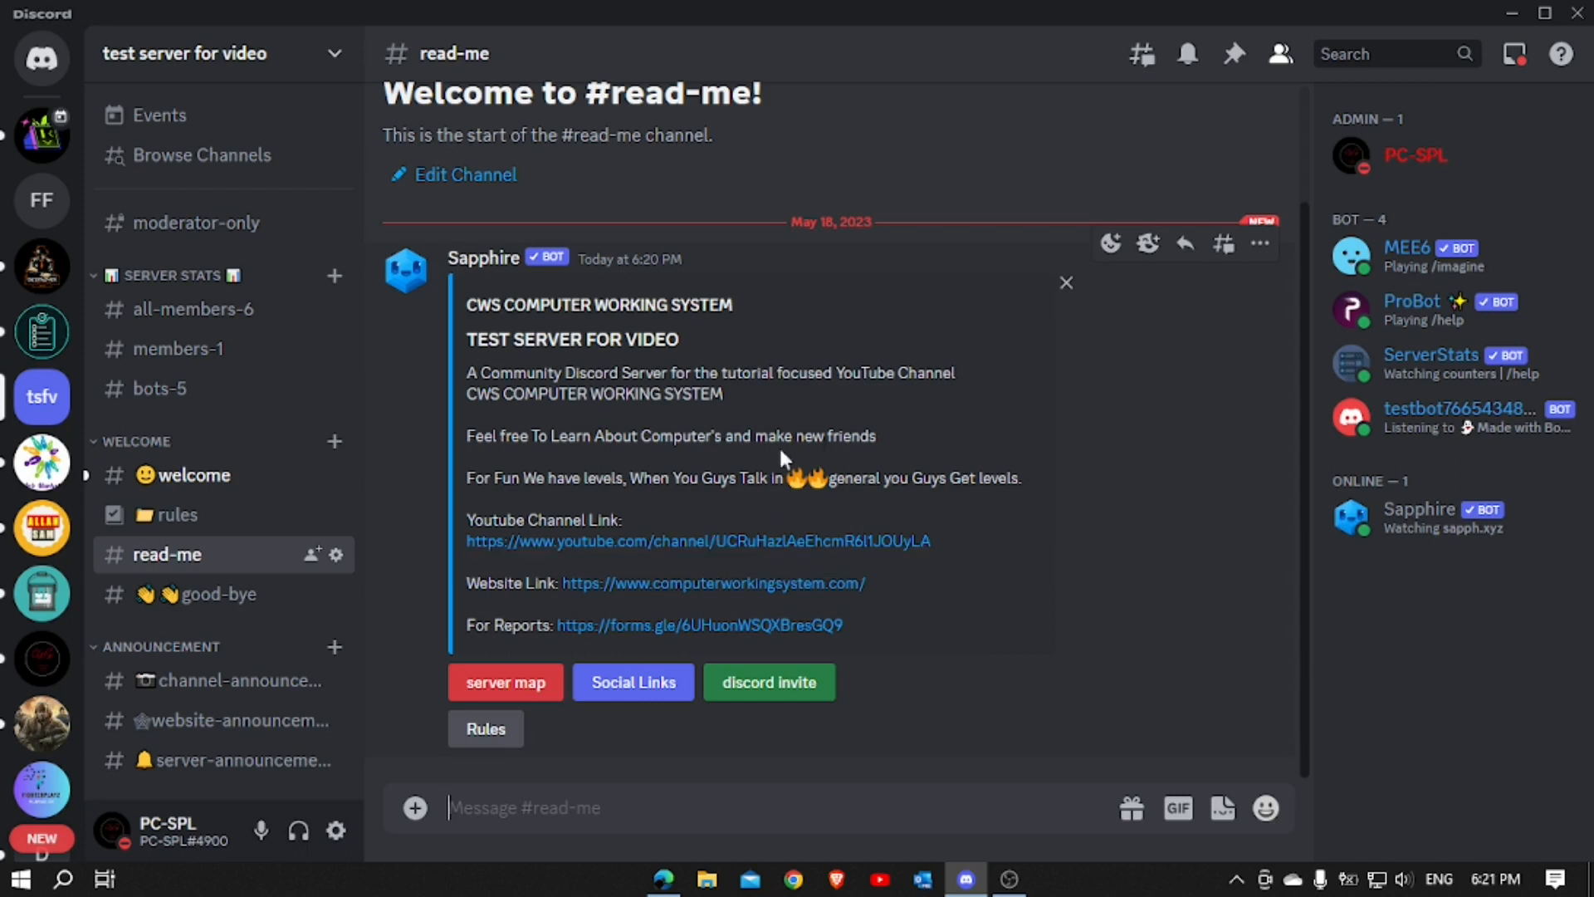
Assign the Bot role to the Sapphire bot from its member profile
left_click(1403, 517)
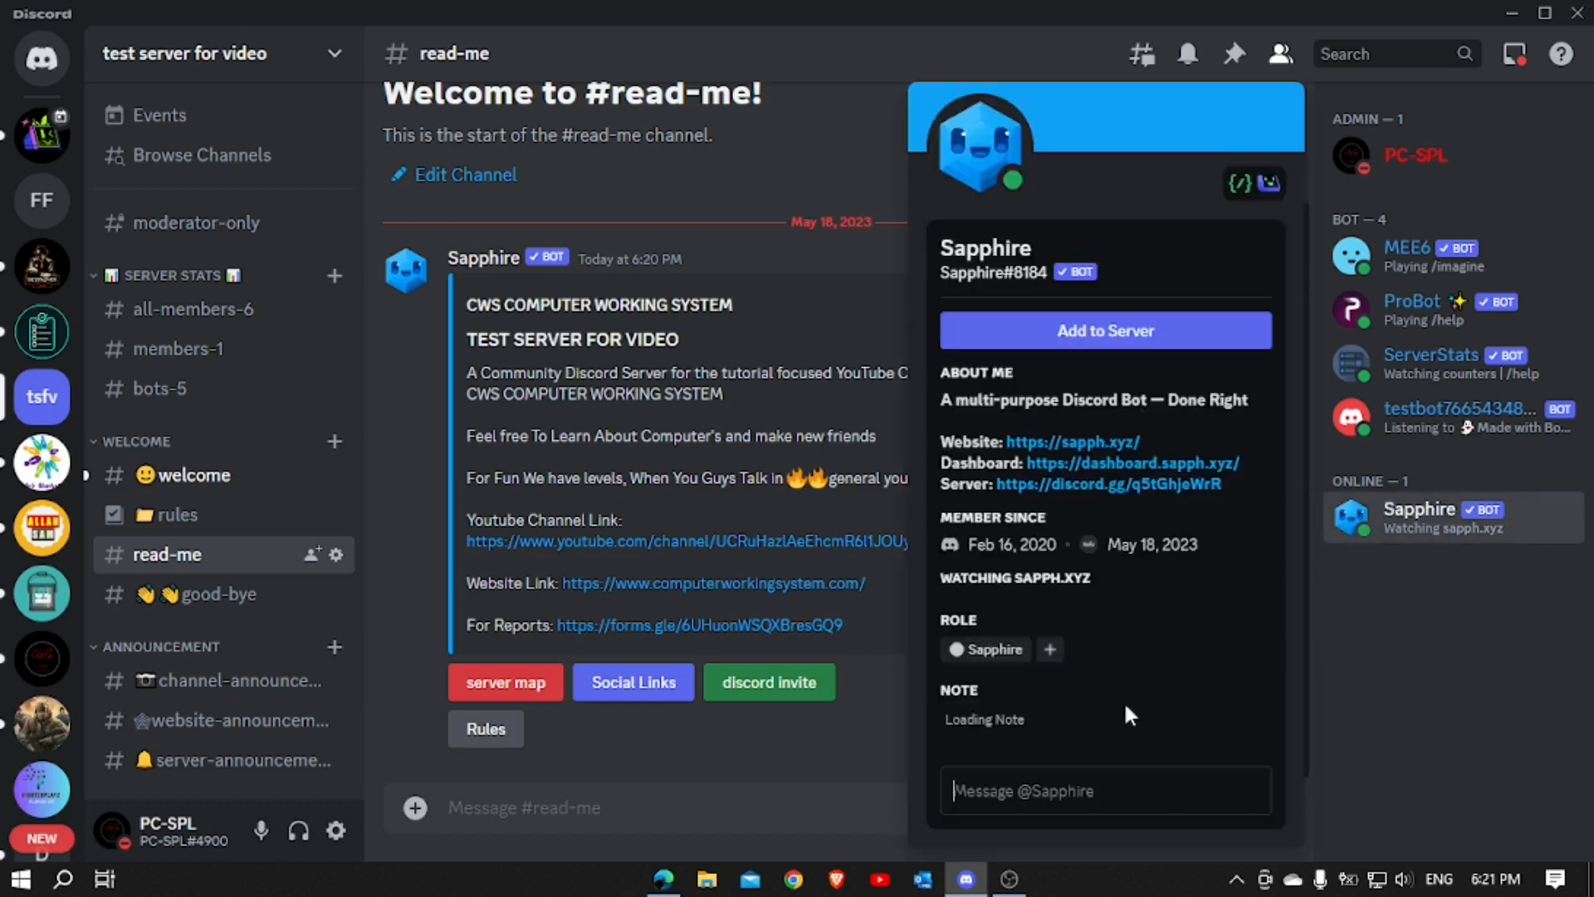
left_click(1049, 653)
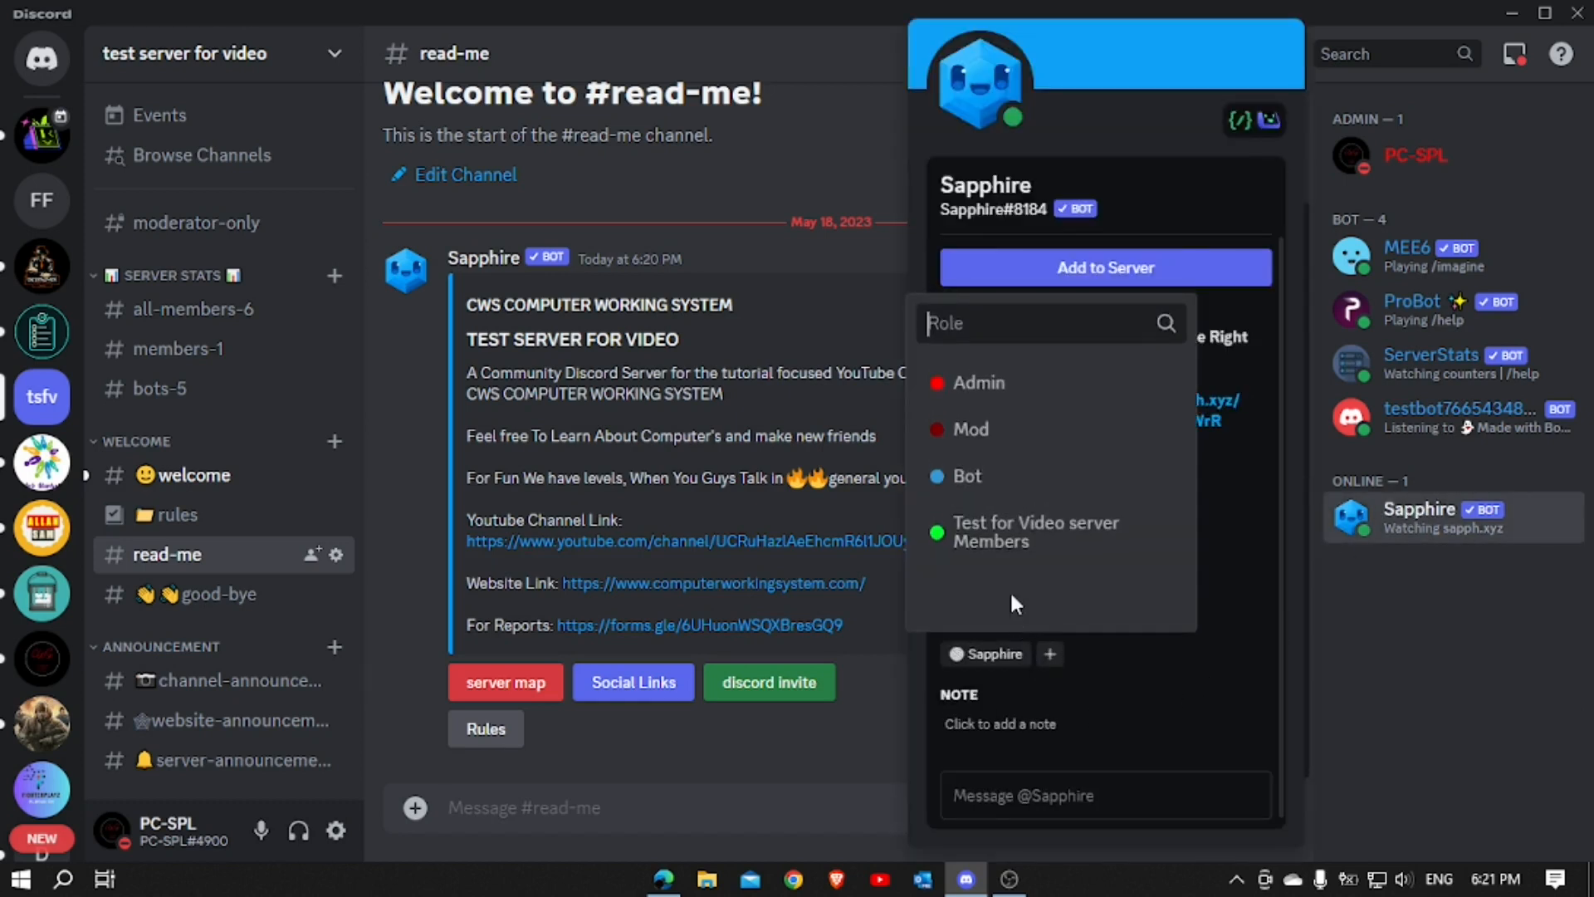
left_click(954, 482)
left_click(1492, 698)
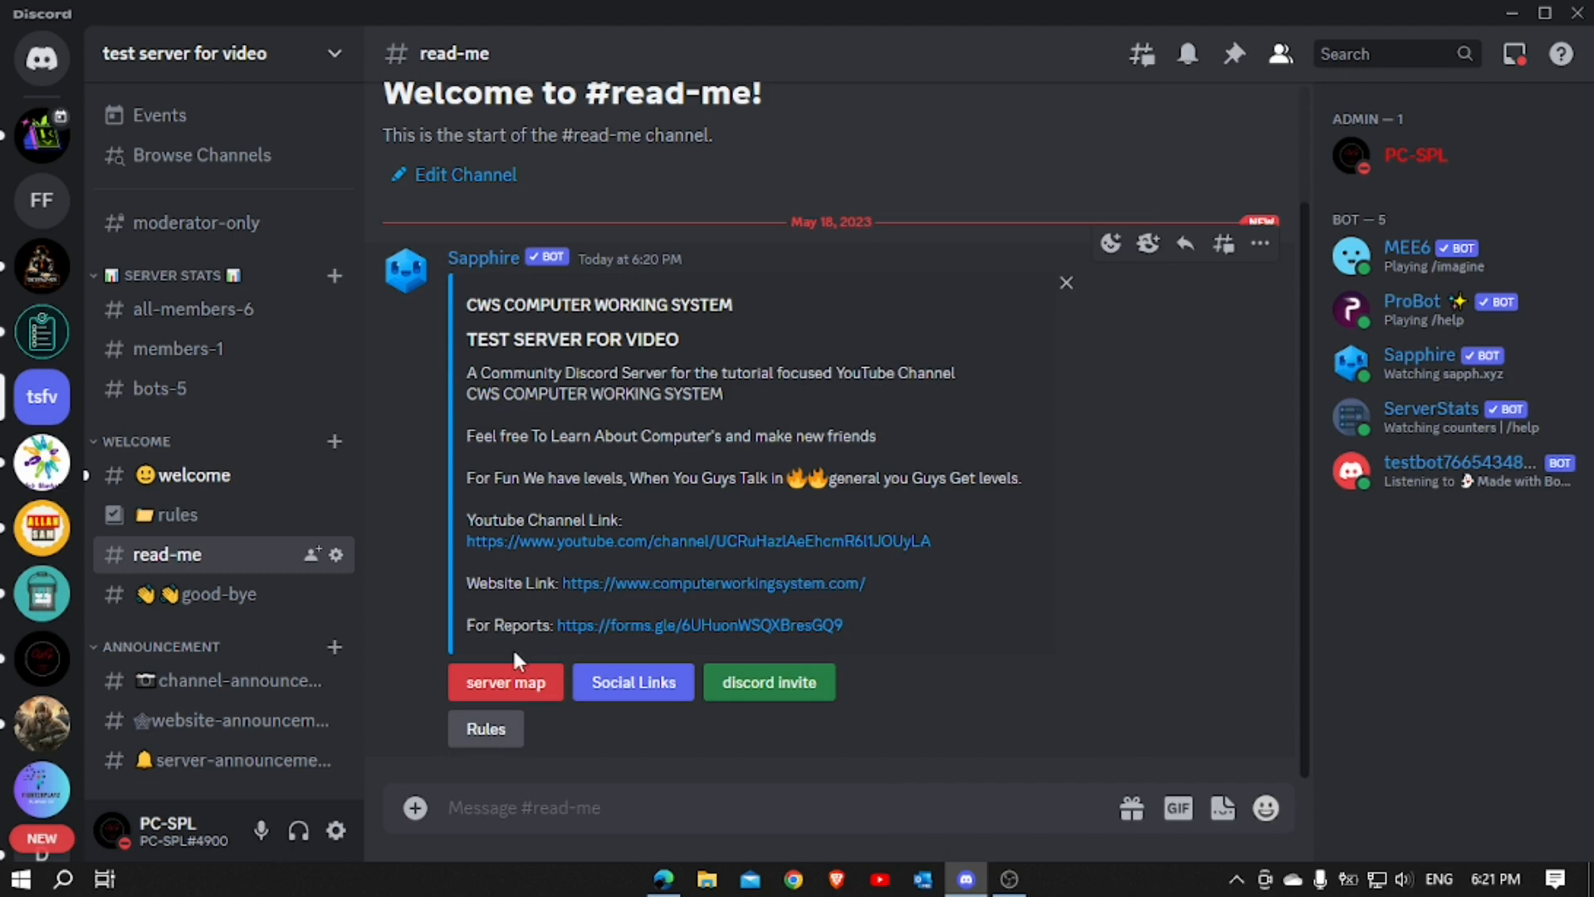
Test the server map and Social Links buttons of the message in #read-me
left_click(511, 679)
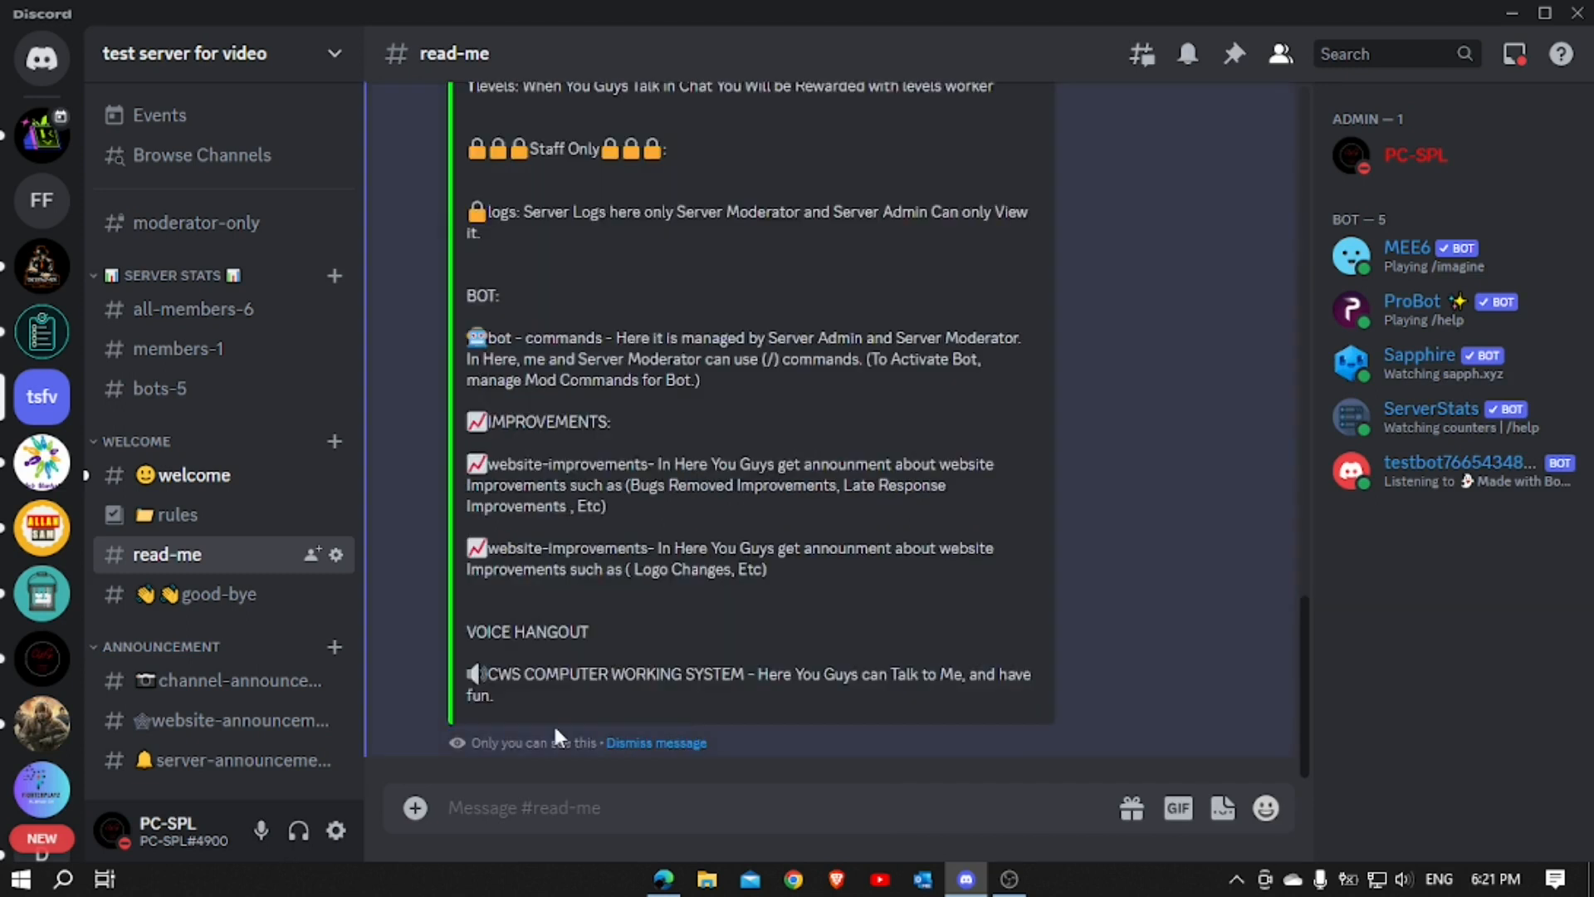
scroll(576, 664, "up", 15)
scroll(576, 664, "down", 3)
left_click(634, 480)
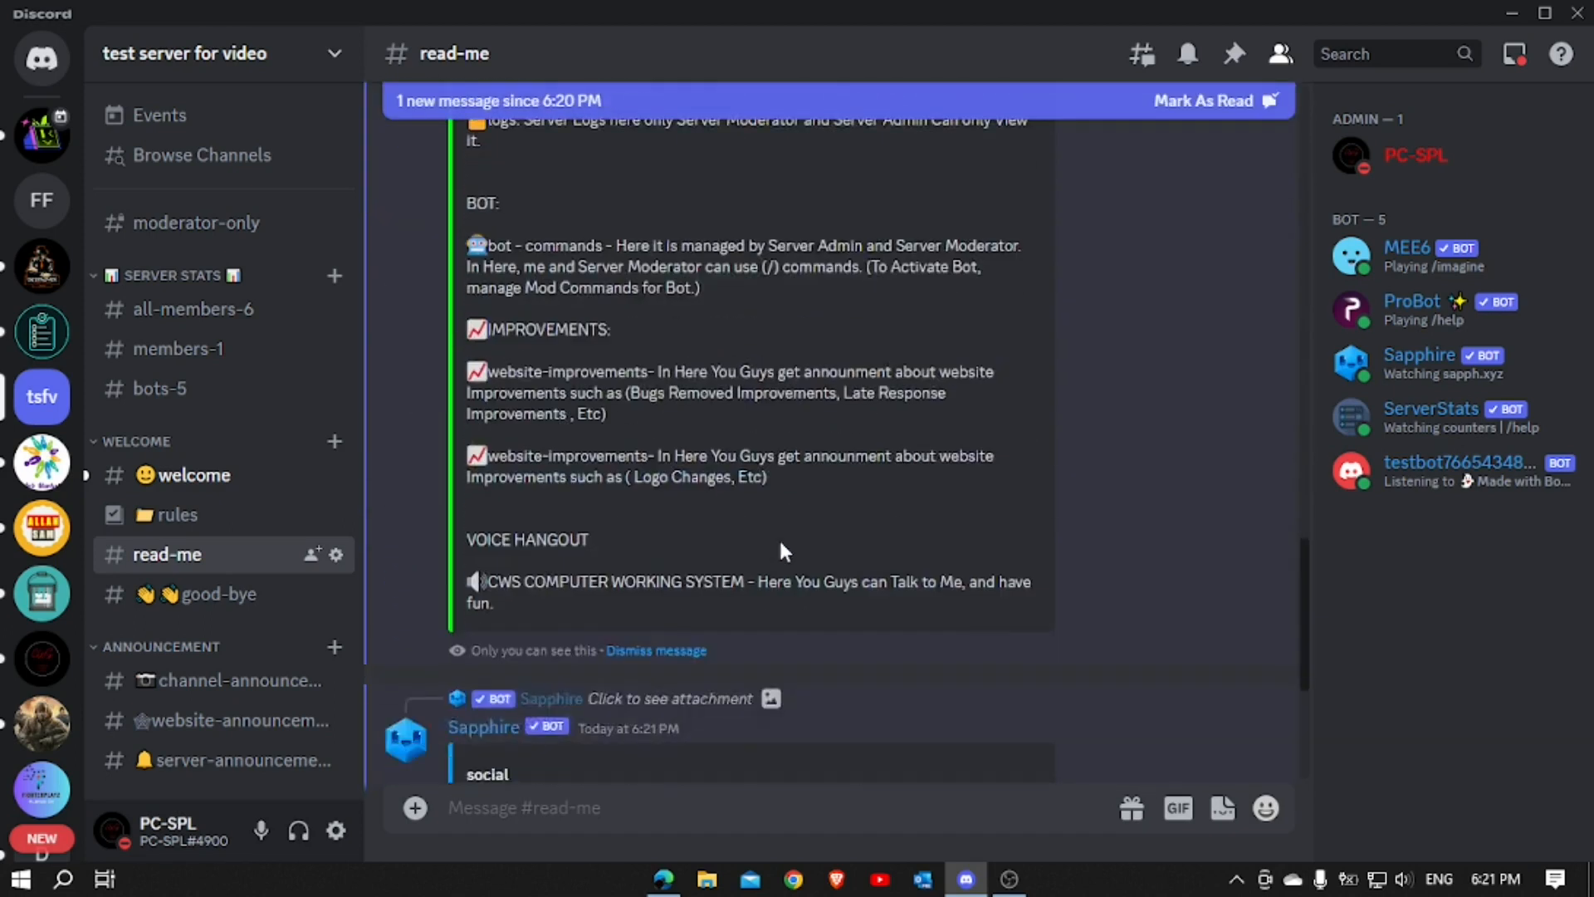
Test the discord invite and Rules buttons of the Sapphire message in #read-me and view the embeds they open
scroll(779, 537, "down", 3)
scroll(775, 541, "up", 15)
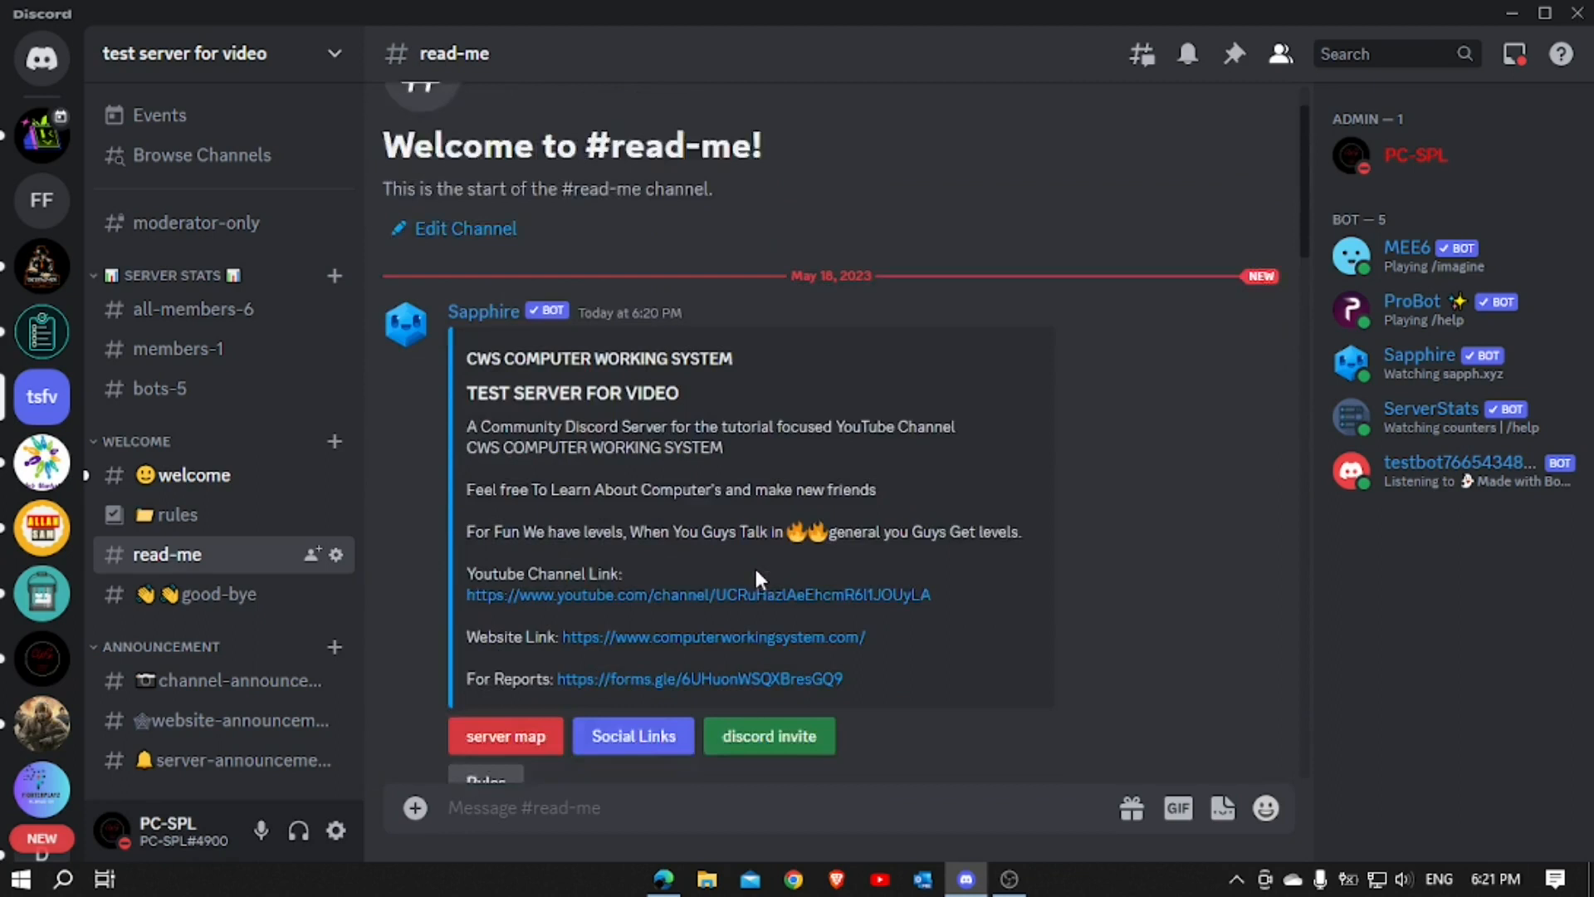
scroll(757, 574, "down", 2)
left_click(757, 586)
scroll(813, 531, "down", 8)
scroll(821, 528, "up", 20)
scroll(773, 536, "down", 1)
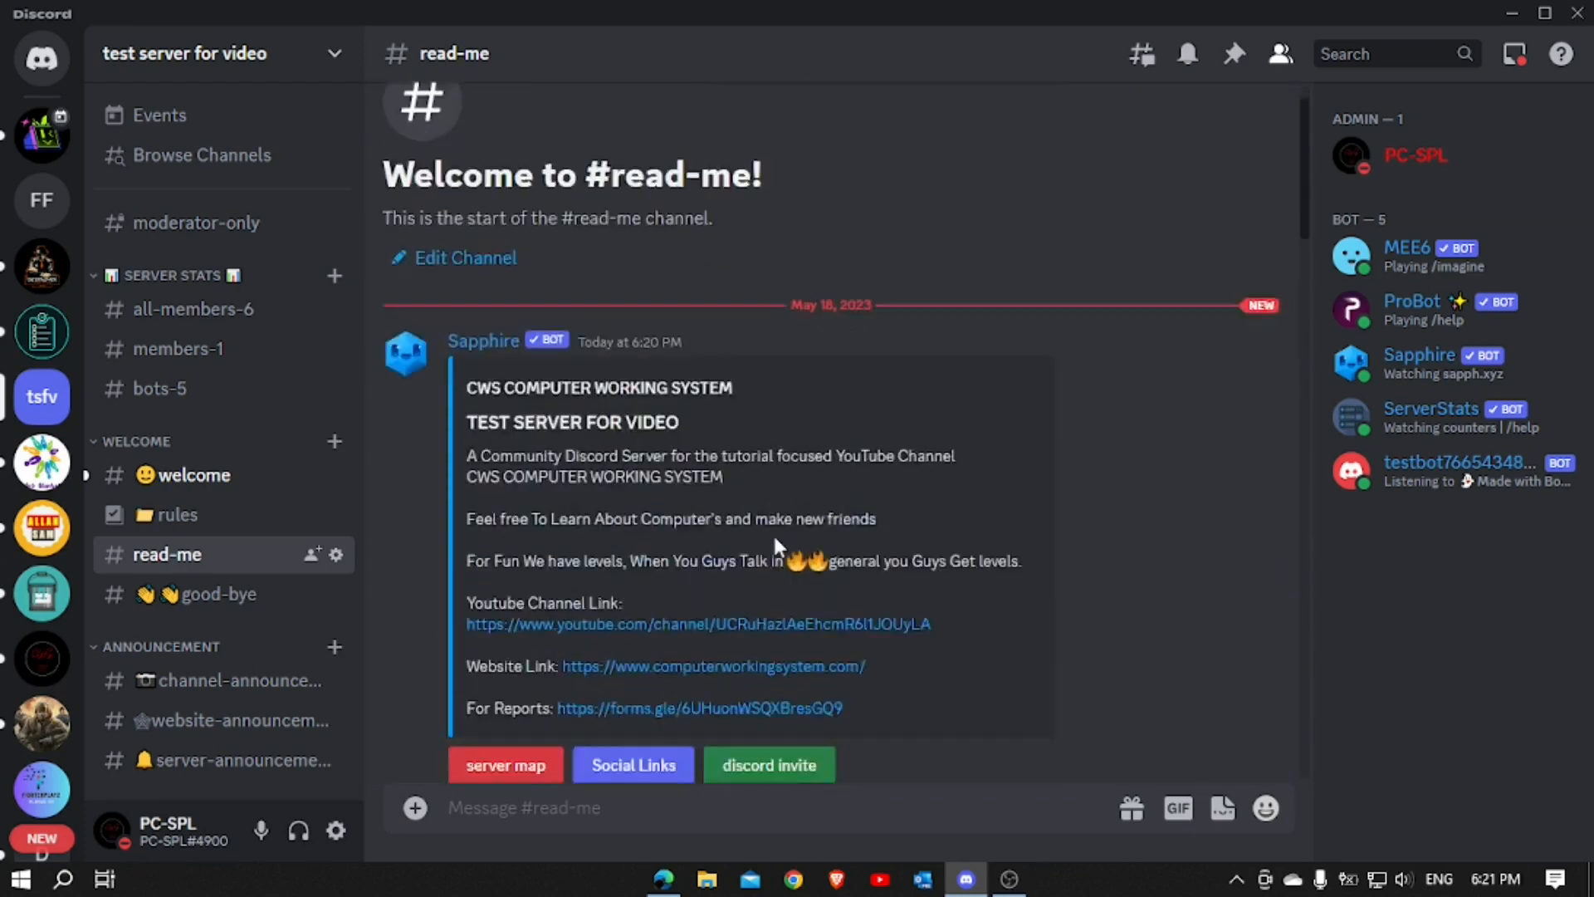
scroll(772, 532, "down", 5)
left_click(489, 286)
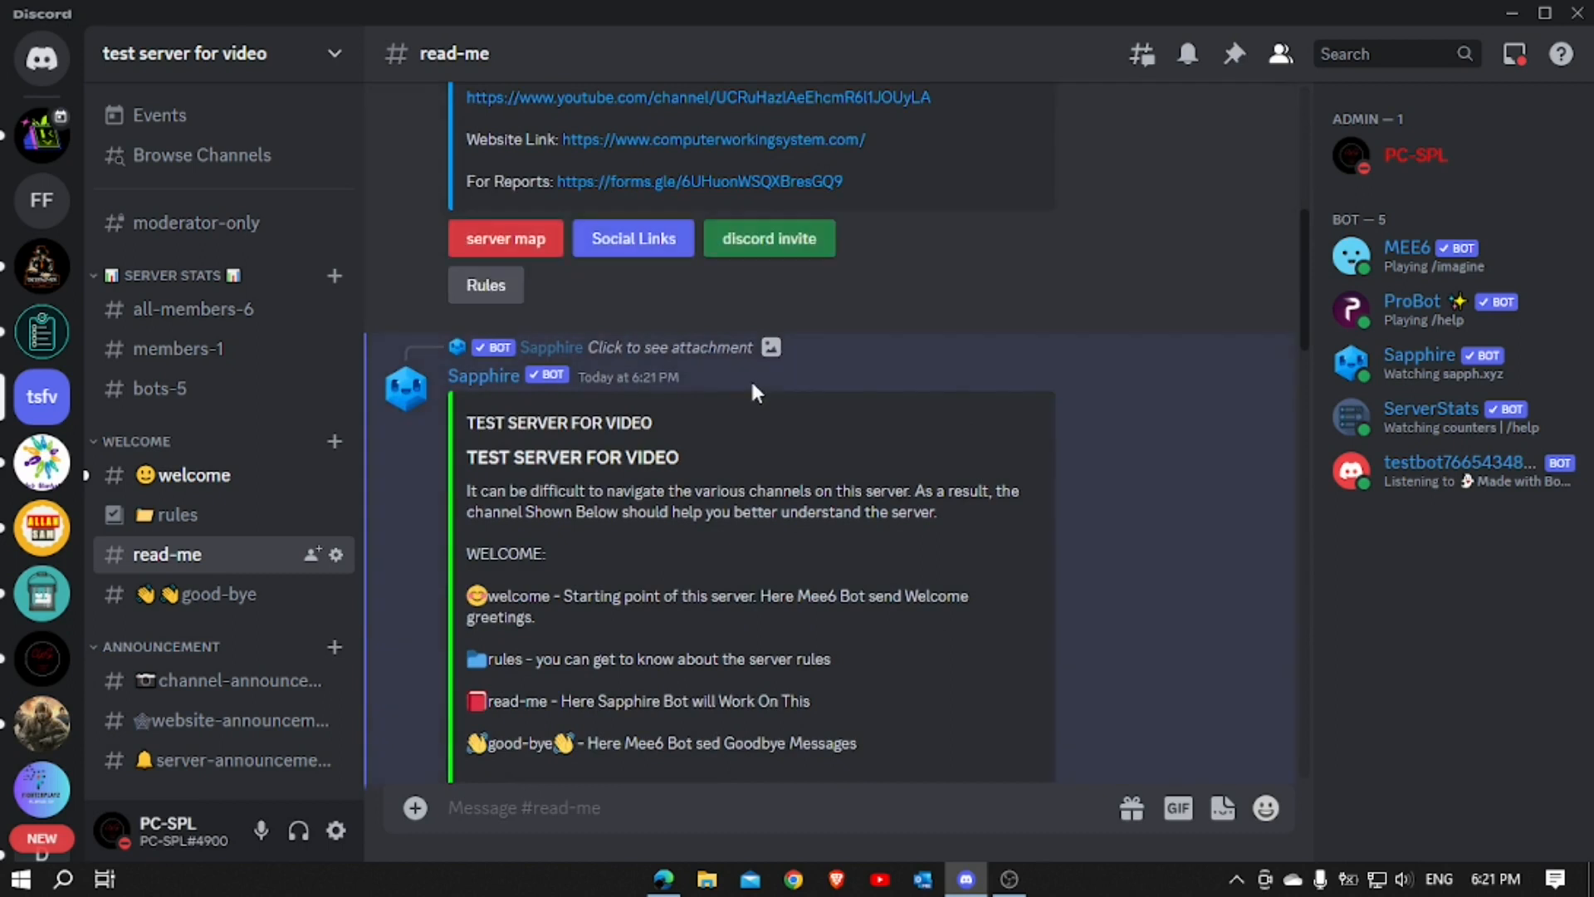
scroll(1123, 453, "down", 15)
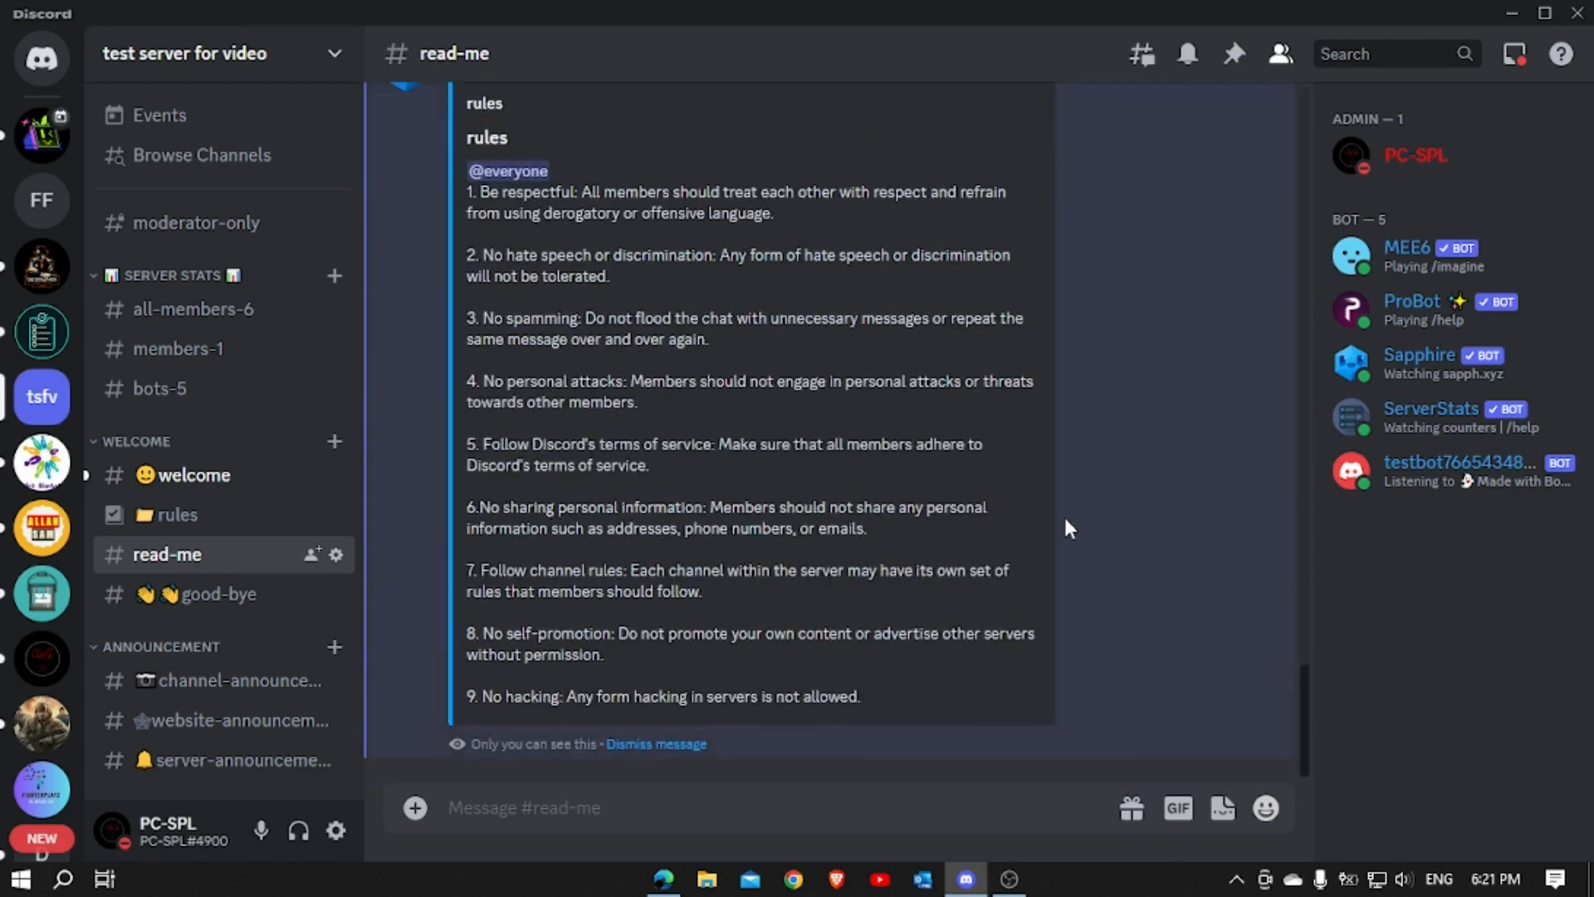
scroll(1067, 527, "up", 20)
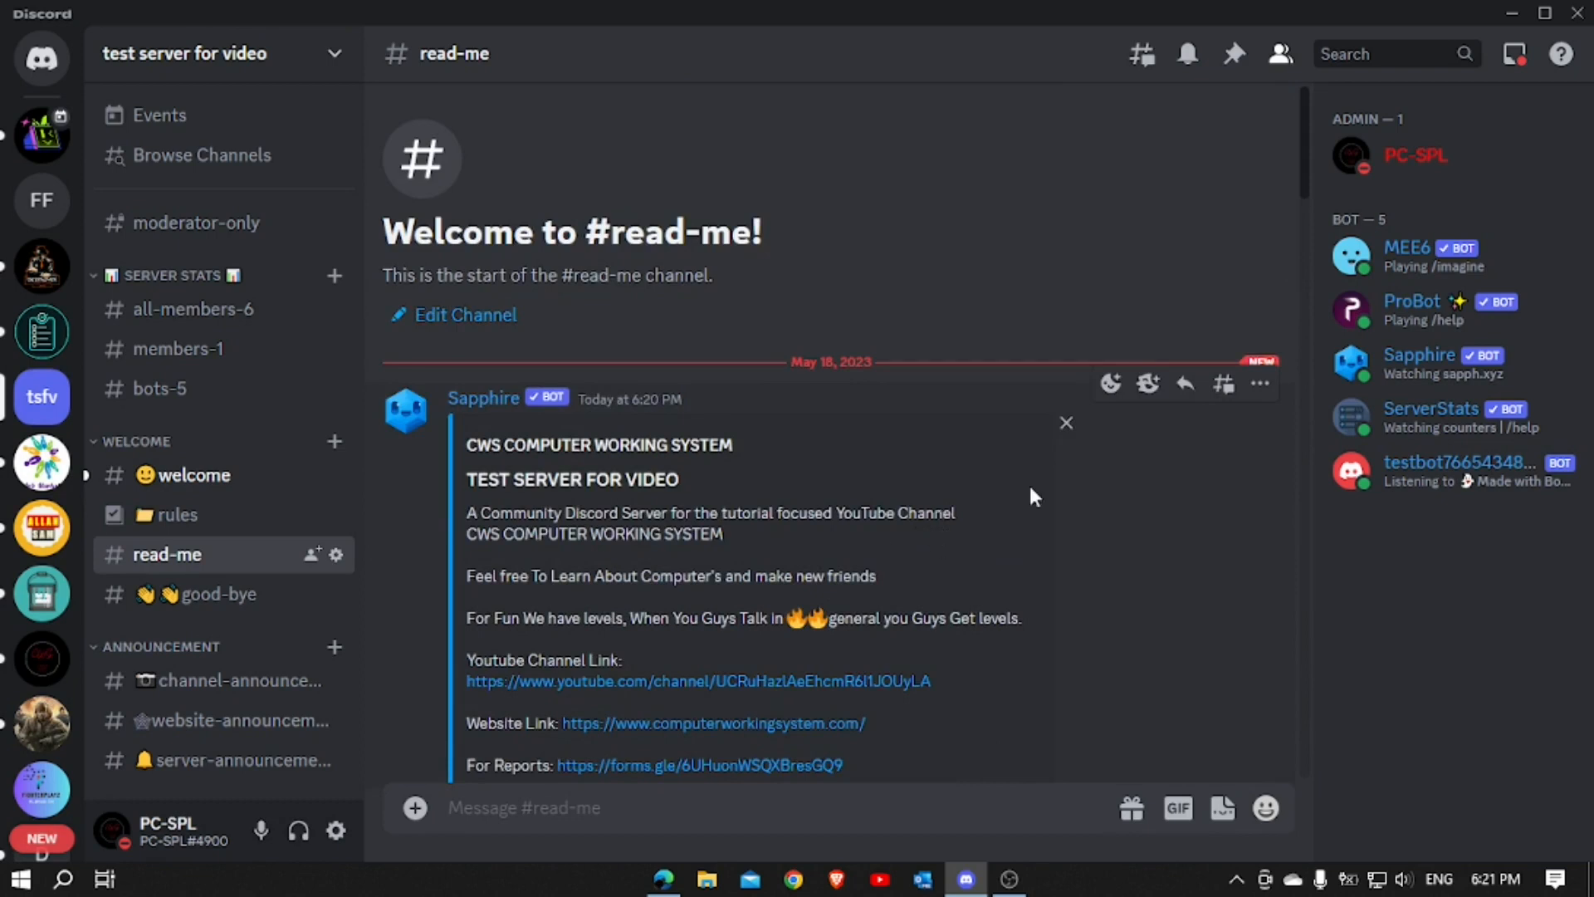
scroll(1030, 487, "down", 5)
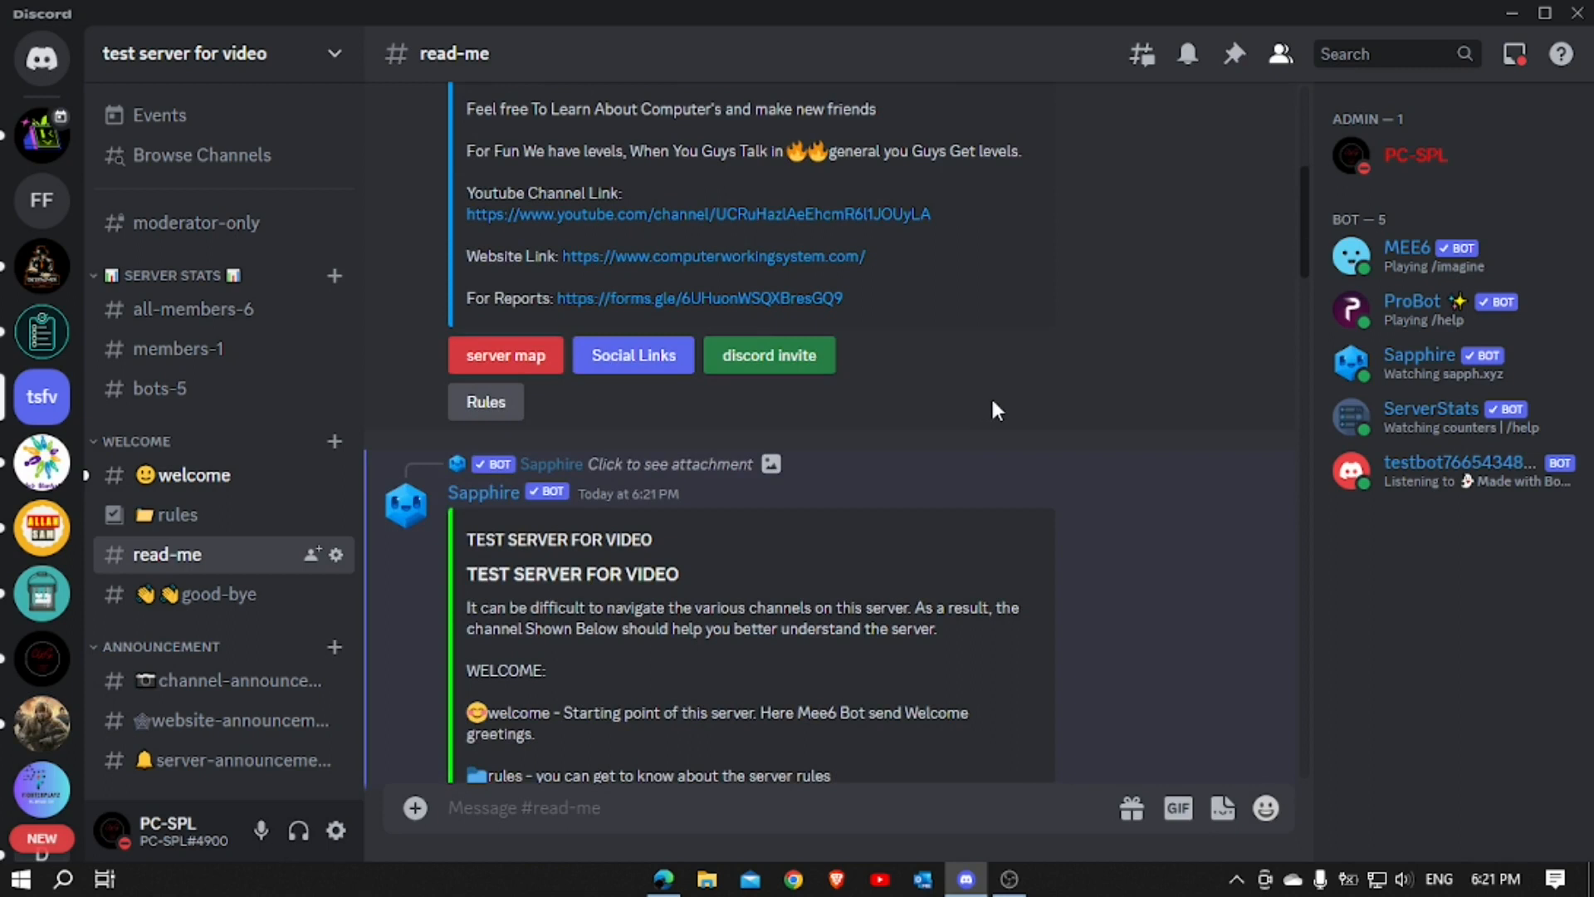
scroll(992, 402, "down", 15)
scroll(880, 613, "up", 20)
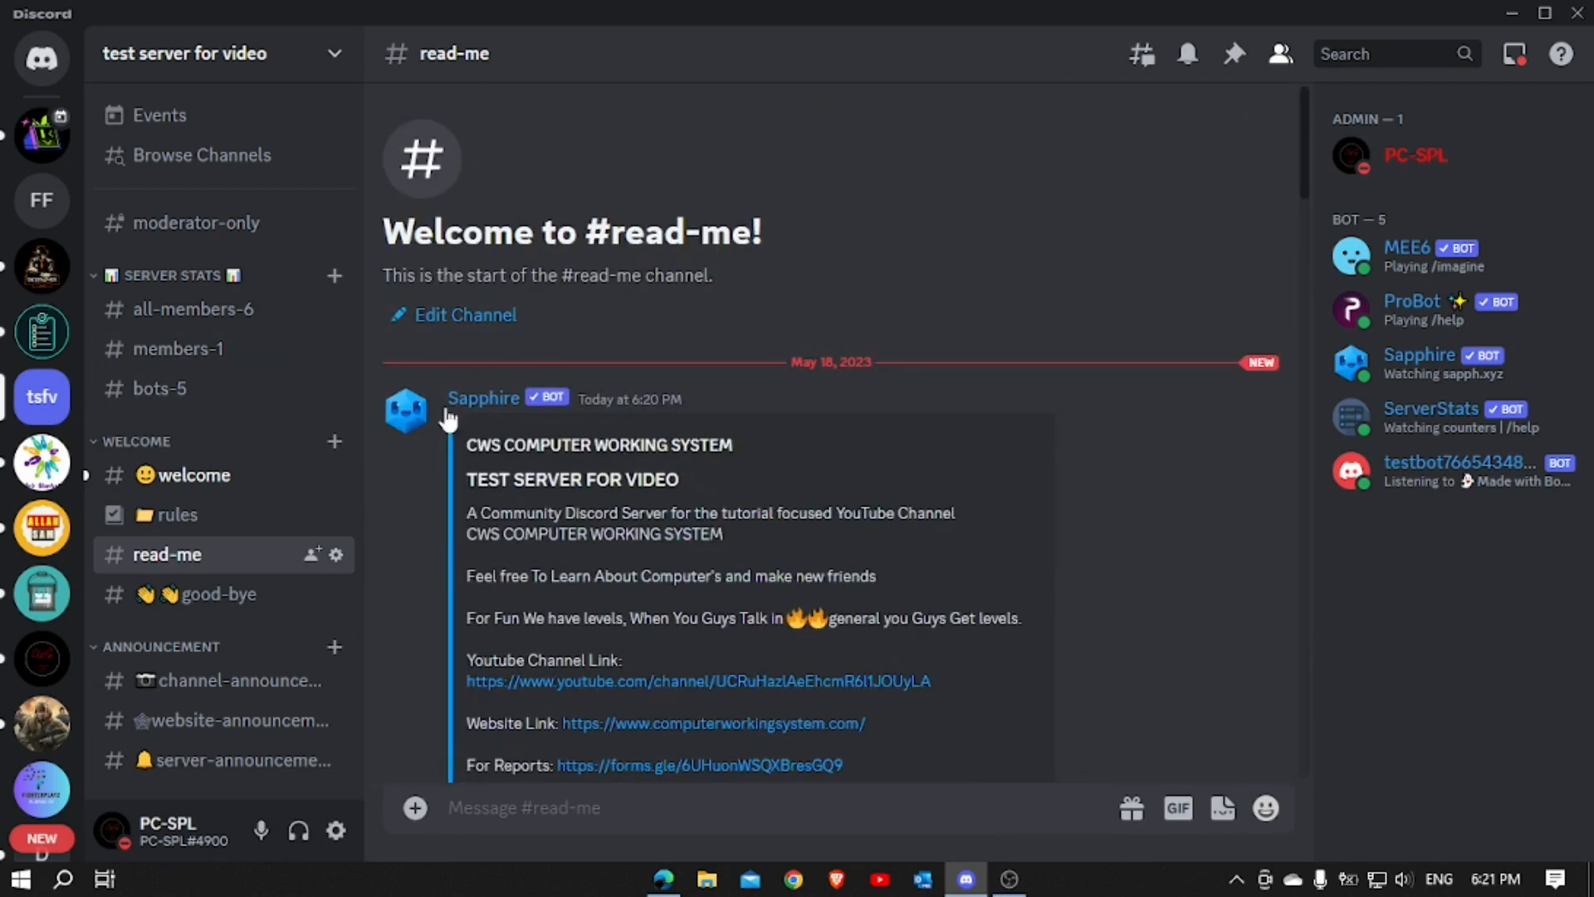